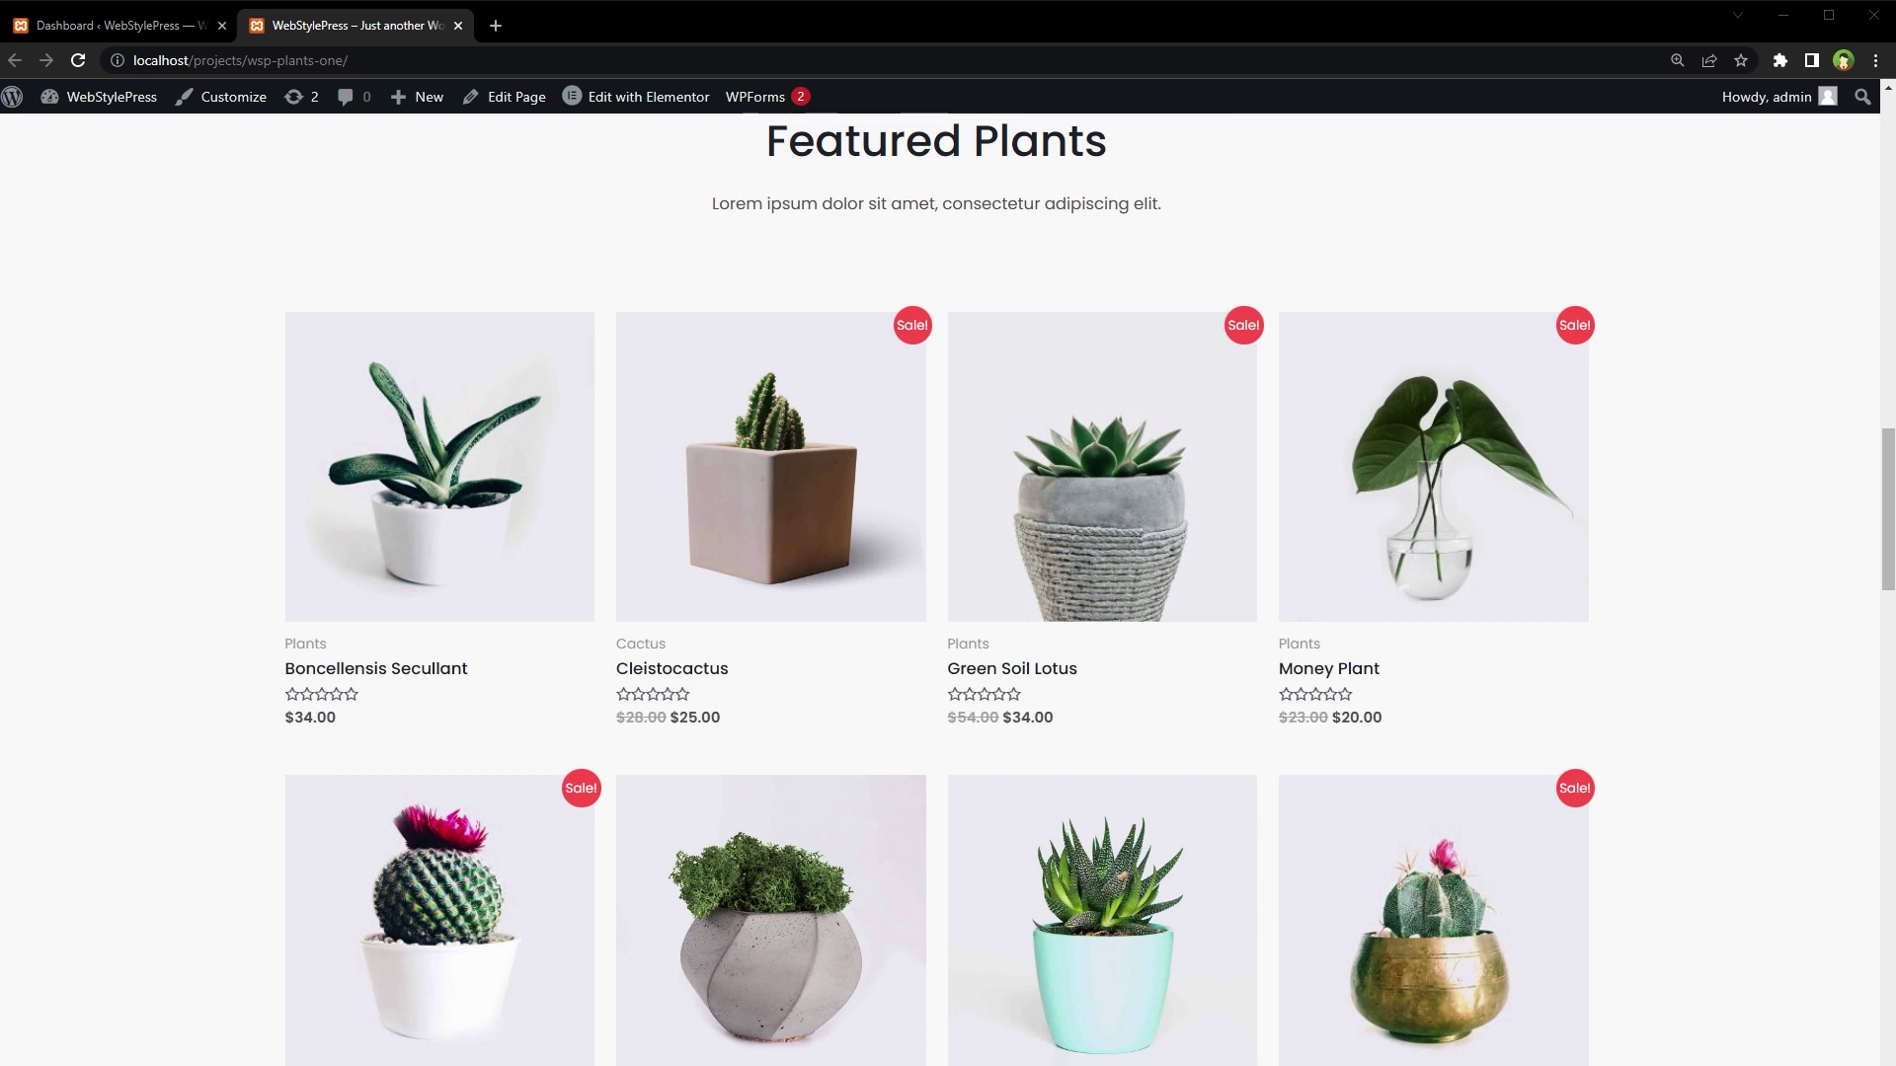
Switch from the live plant shop page to the WordPress admin Dashboard tab
click(163, 24)
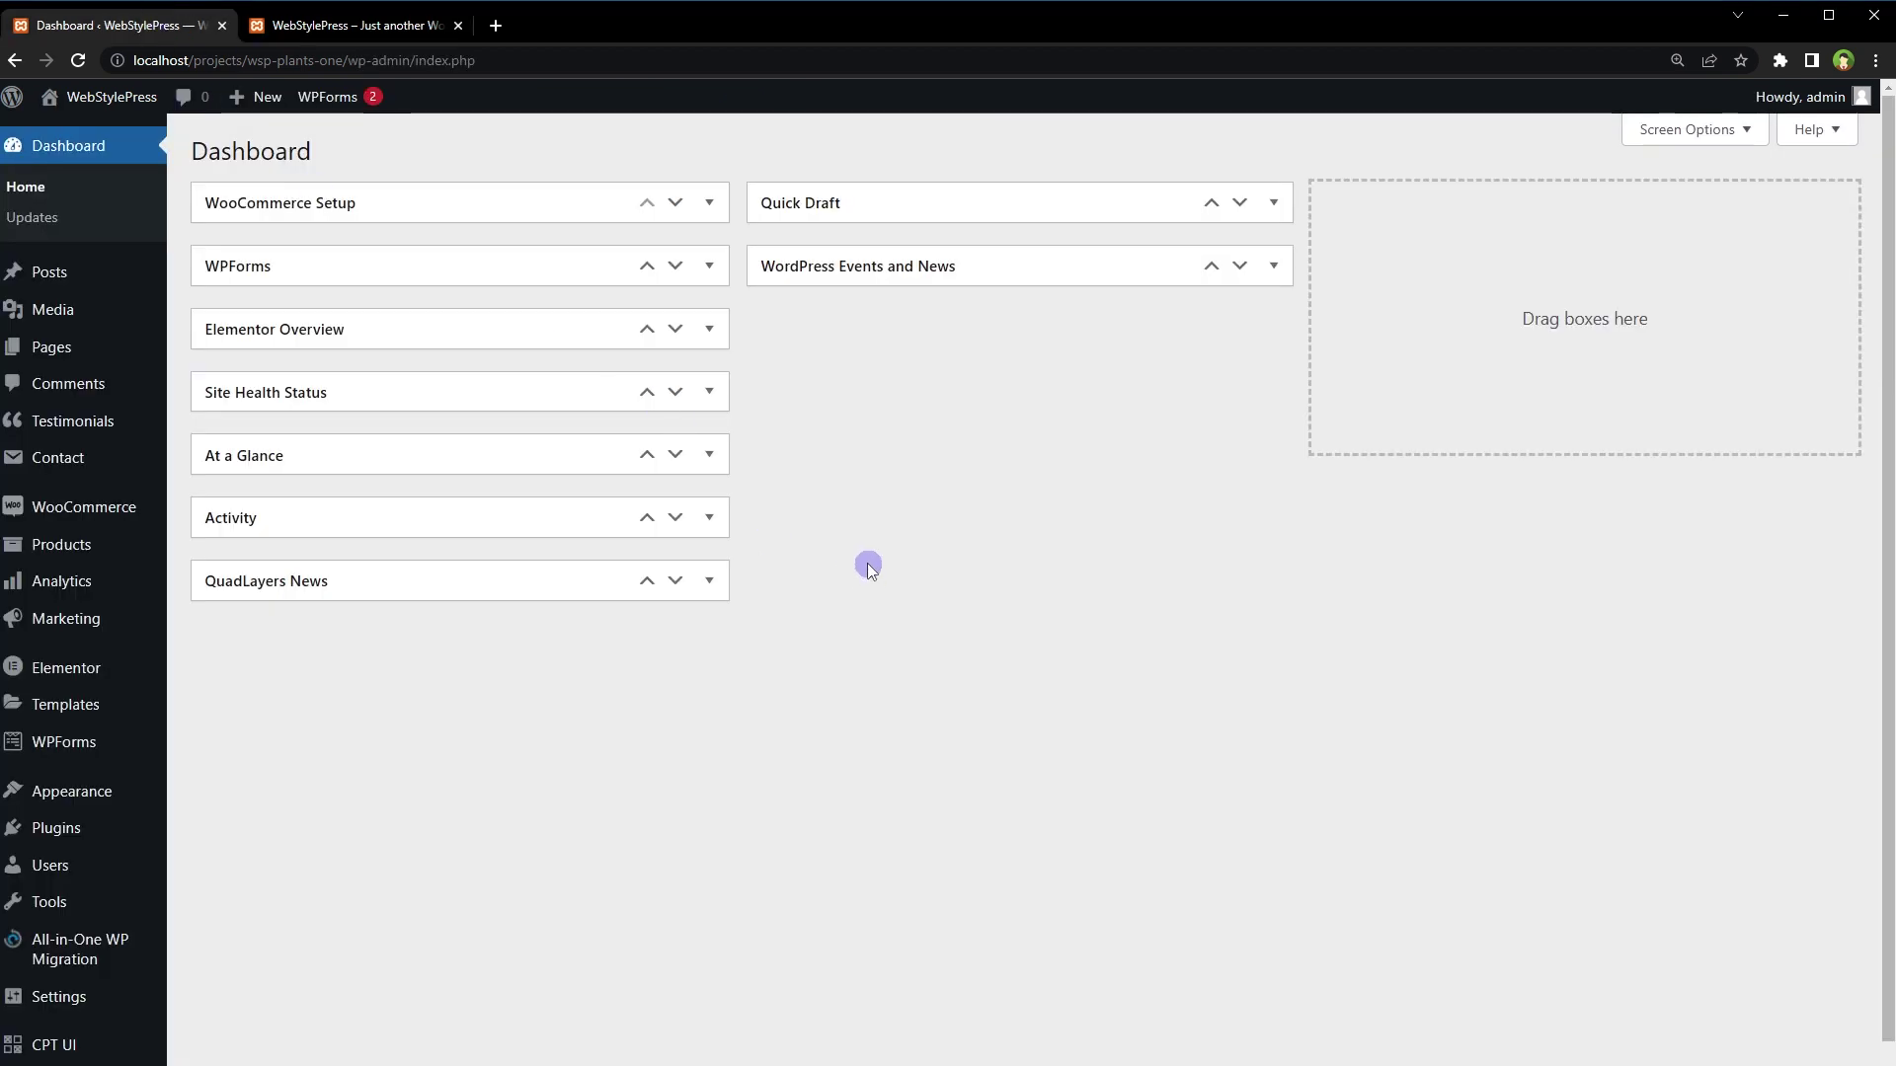
Search the plugin directory for 'pros cons' plugins
mouse_move(69, 829)
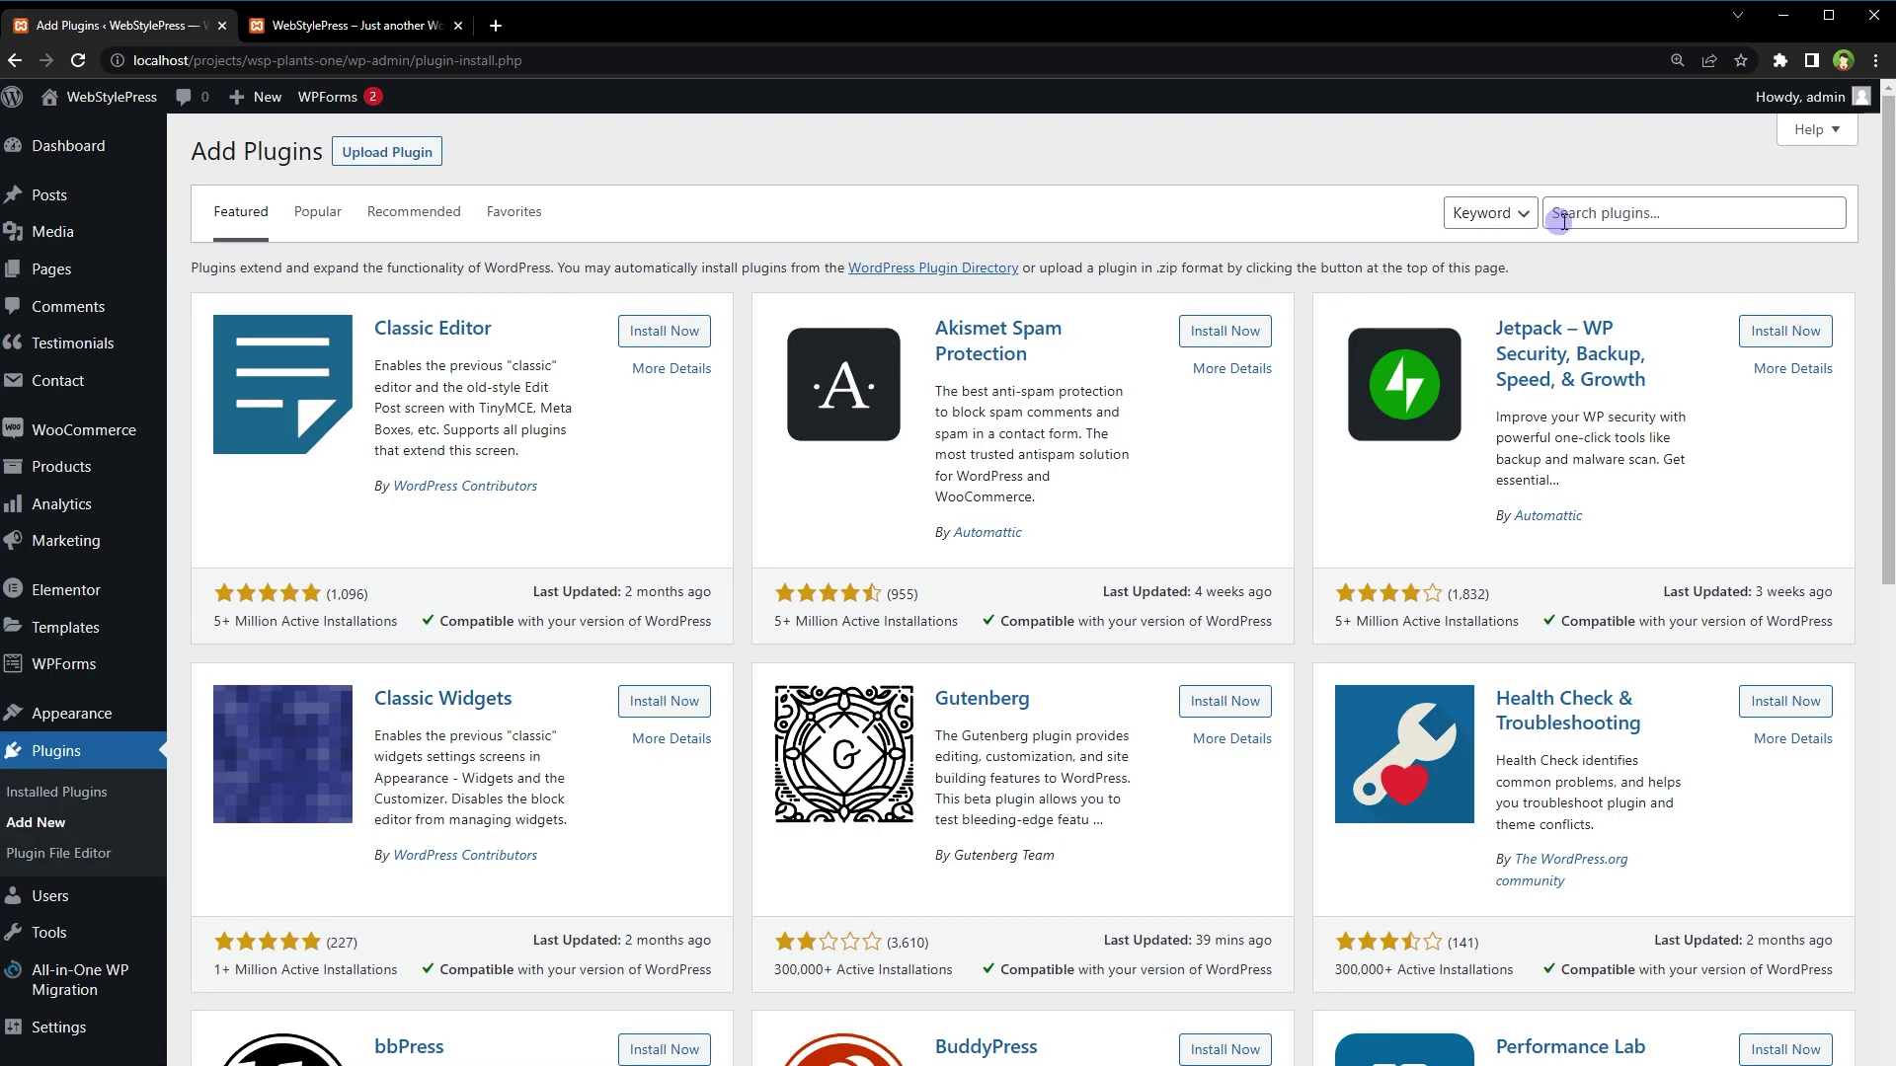
click(1602, 212)
text(pros cons)
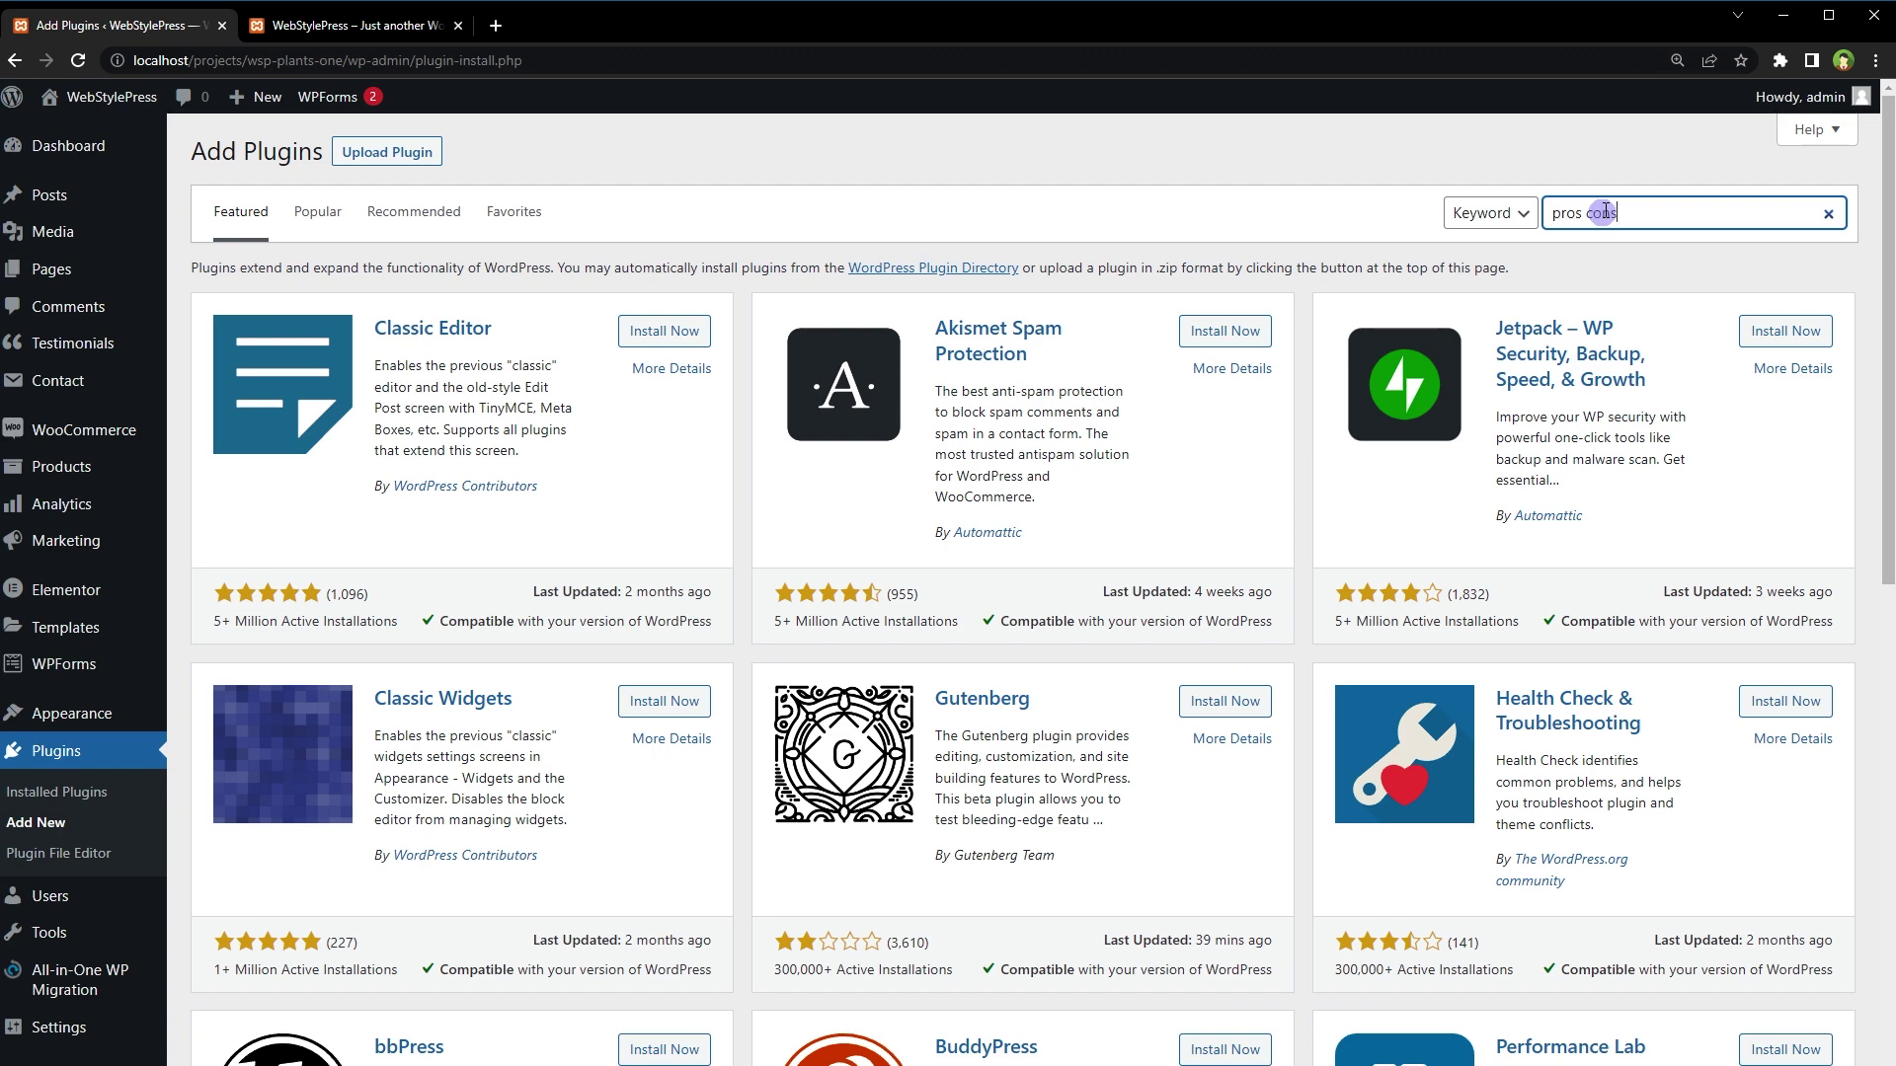
triple_click(1605, 212)
click(1383, 234)
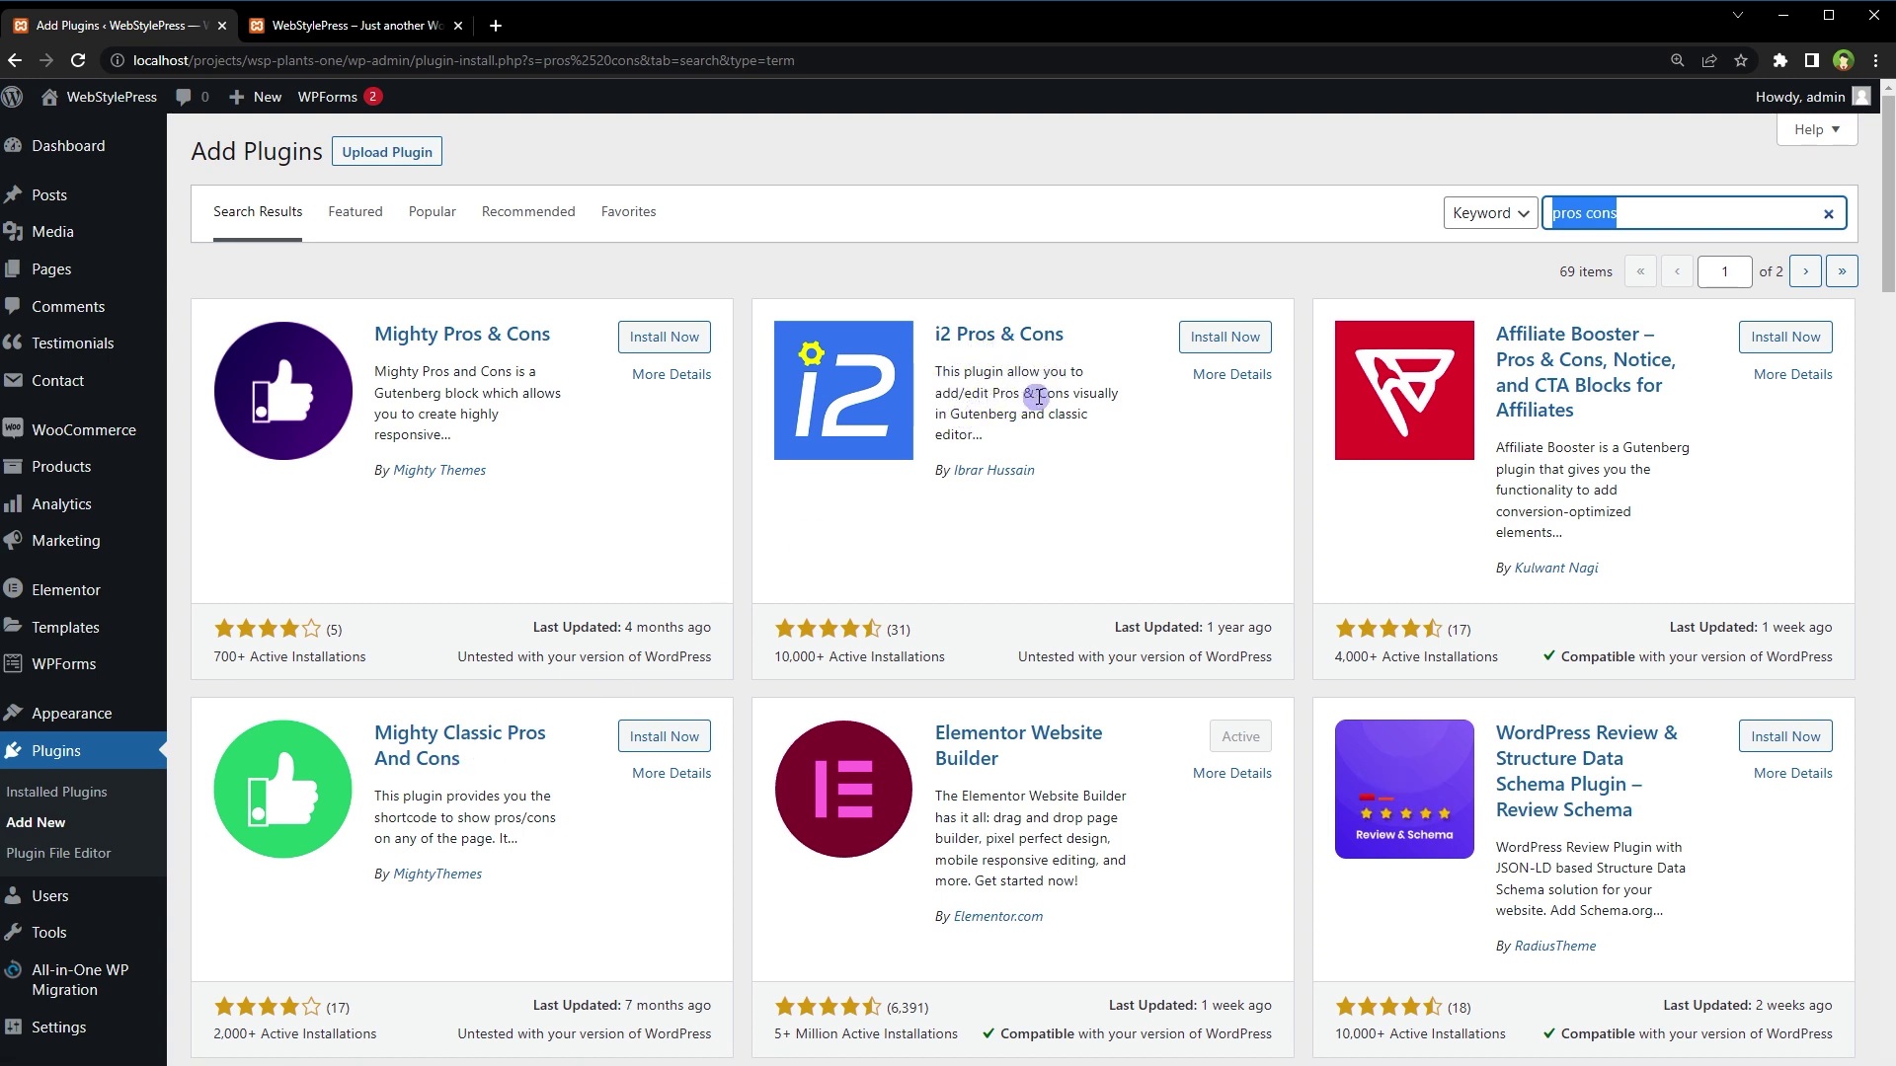
Compare Gutenberg and classic editor support in the i2 and Mighty Pros & Cons descriptions
double_click(968, 415)
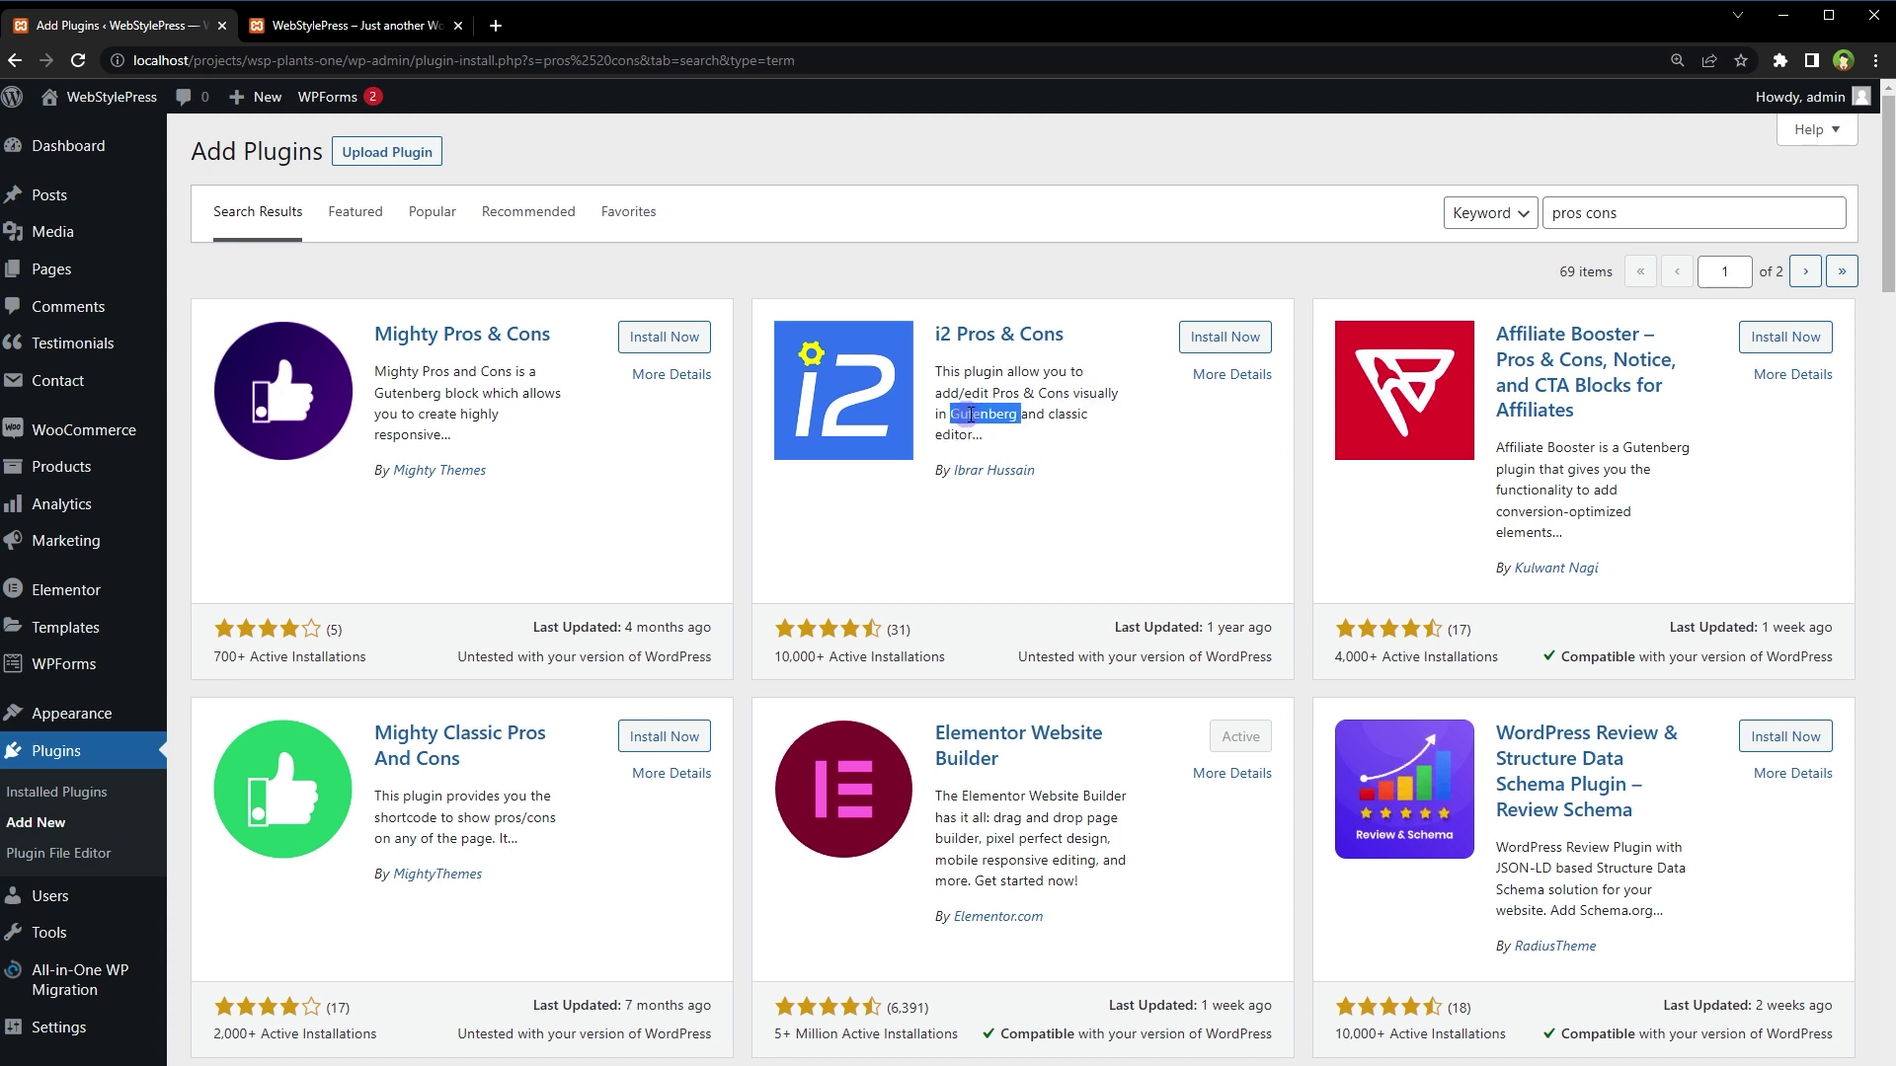
double_click(1068, 415)
double_click(953, 434)
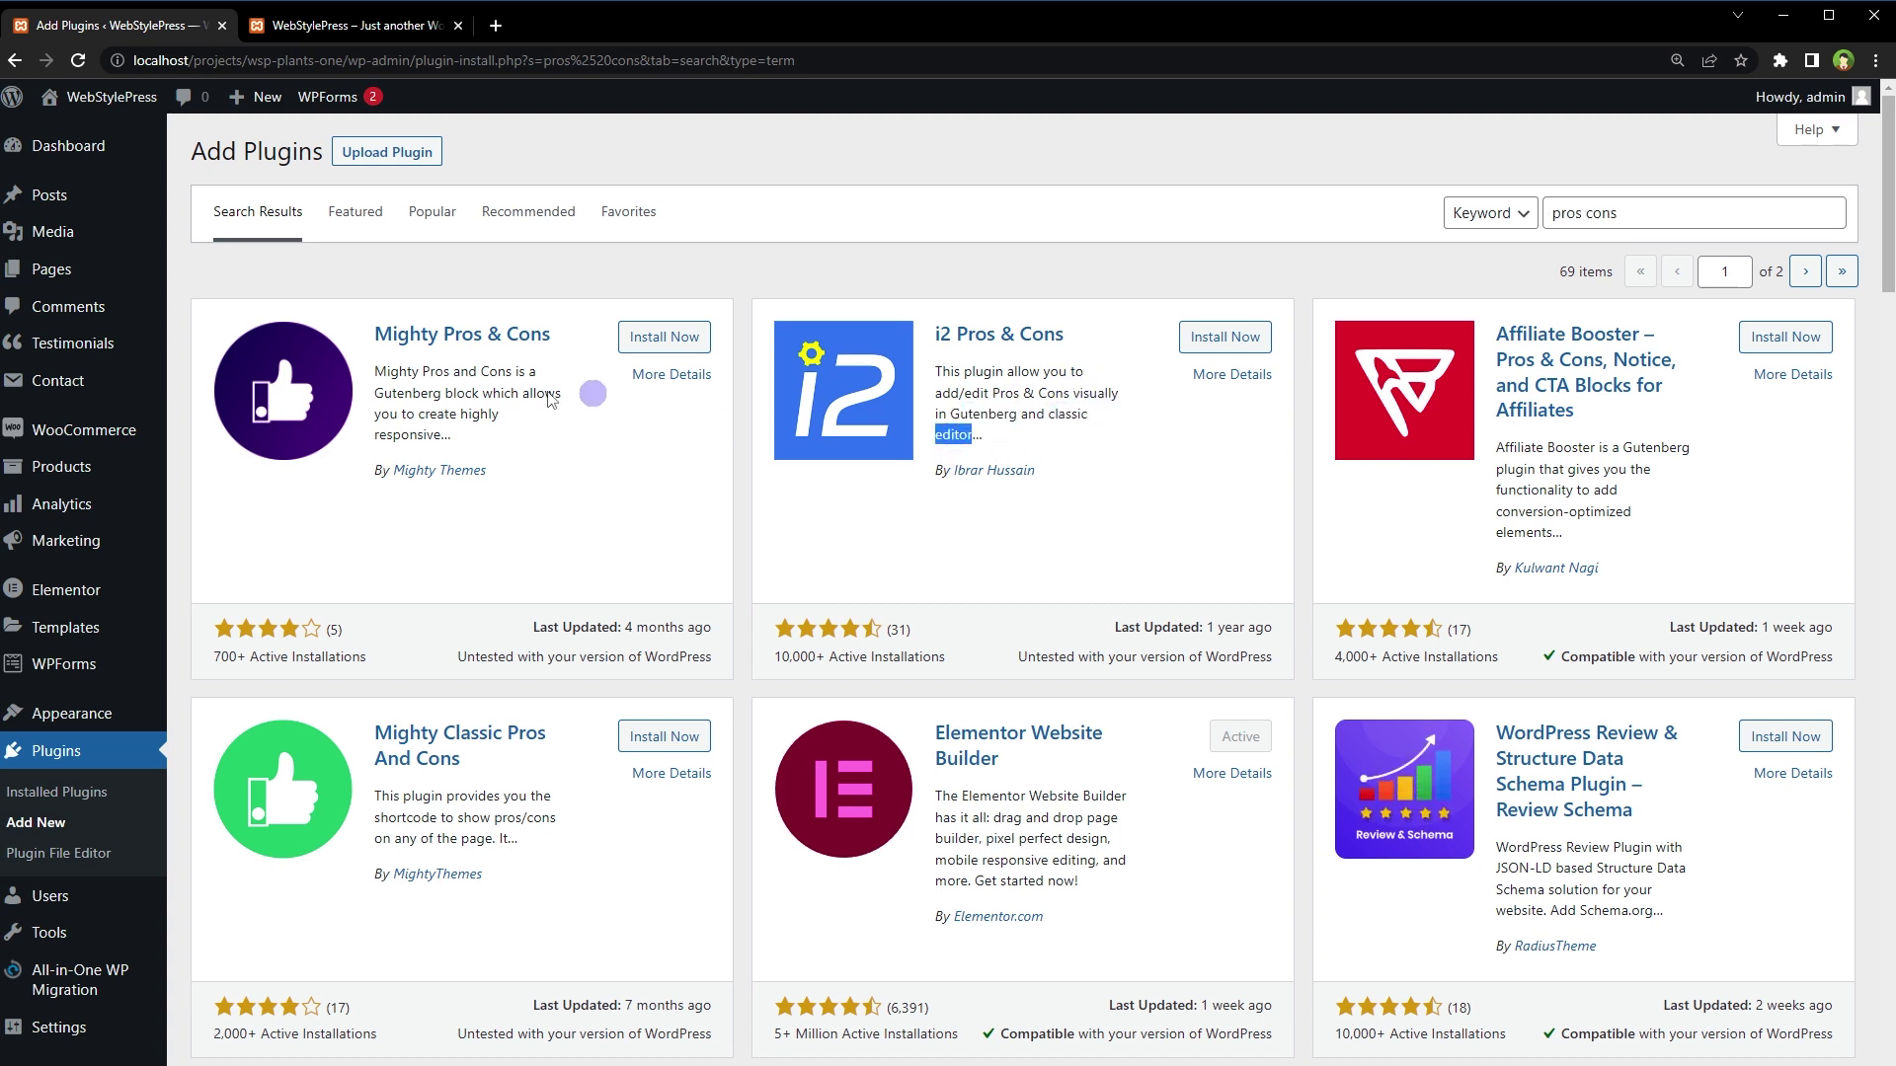
double_click(396, 395)
click(480, 397)
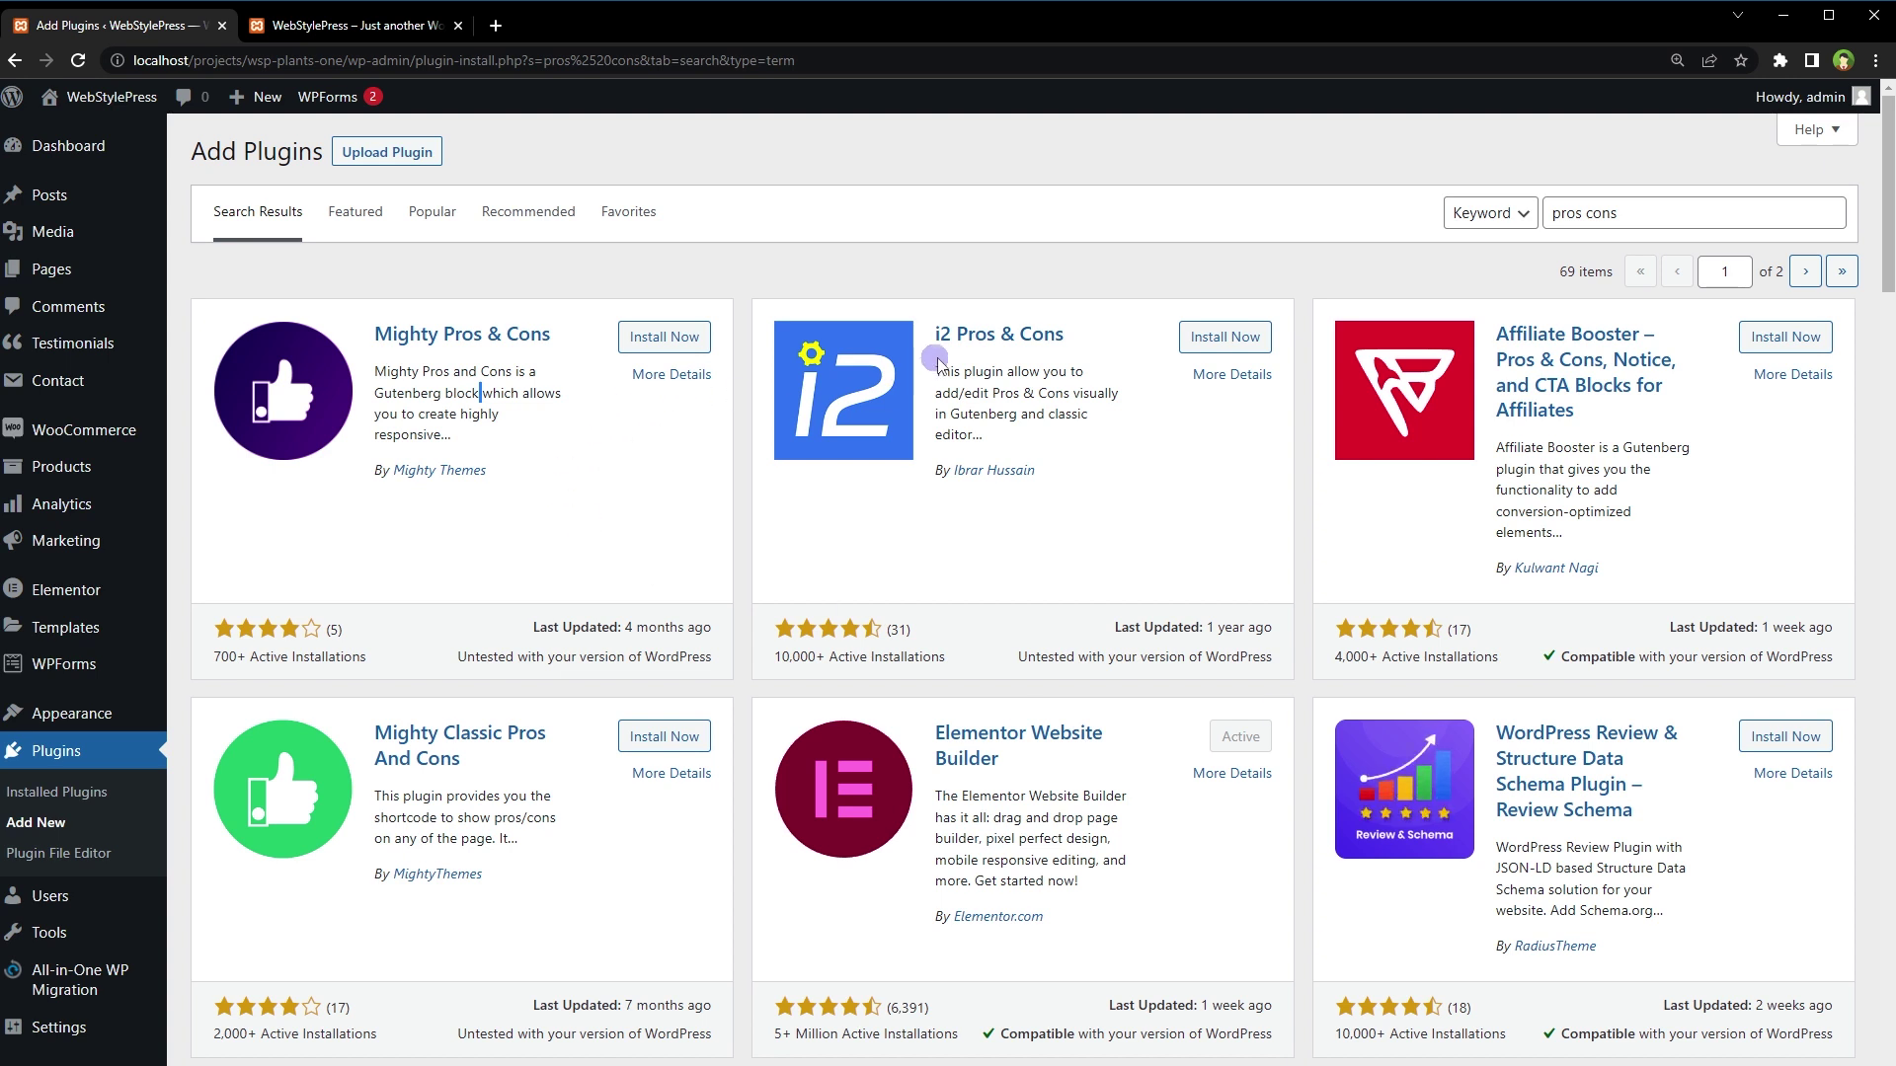
Install i2 Pros & Cons and Mighty Classic Pros And Cons, then activate i2 Pros & Cons
click(1210, 352)
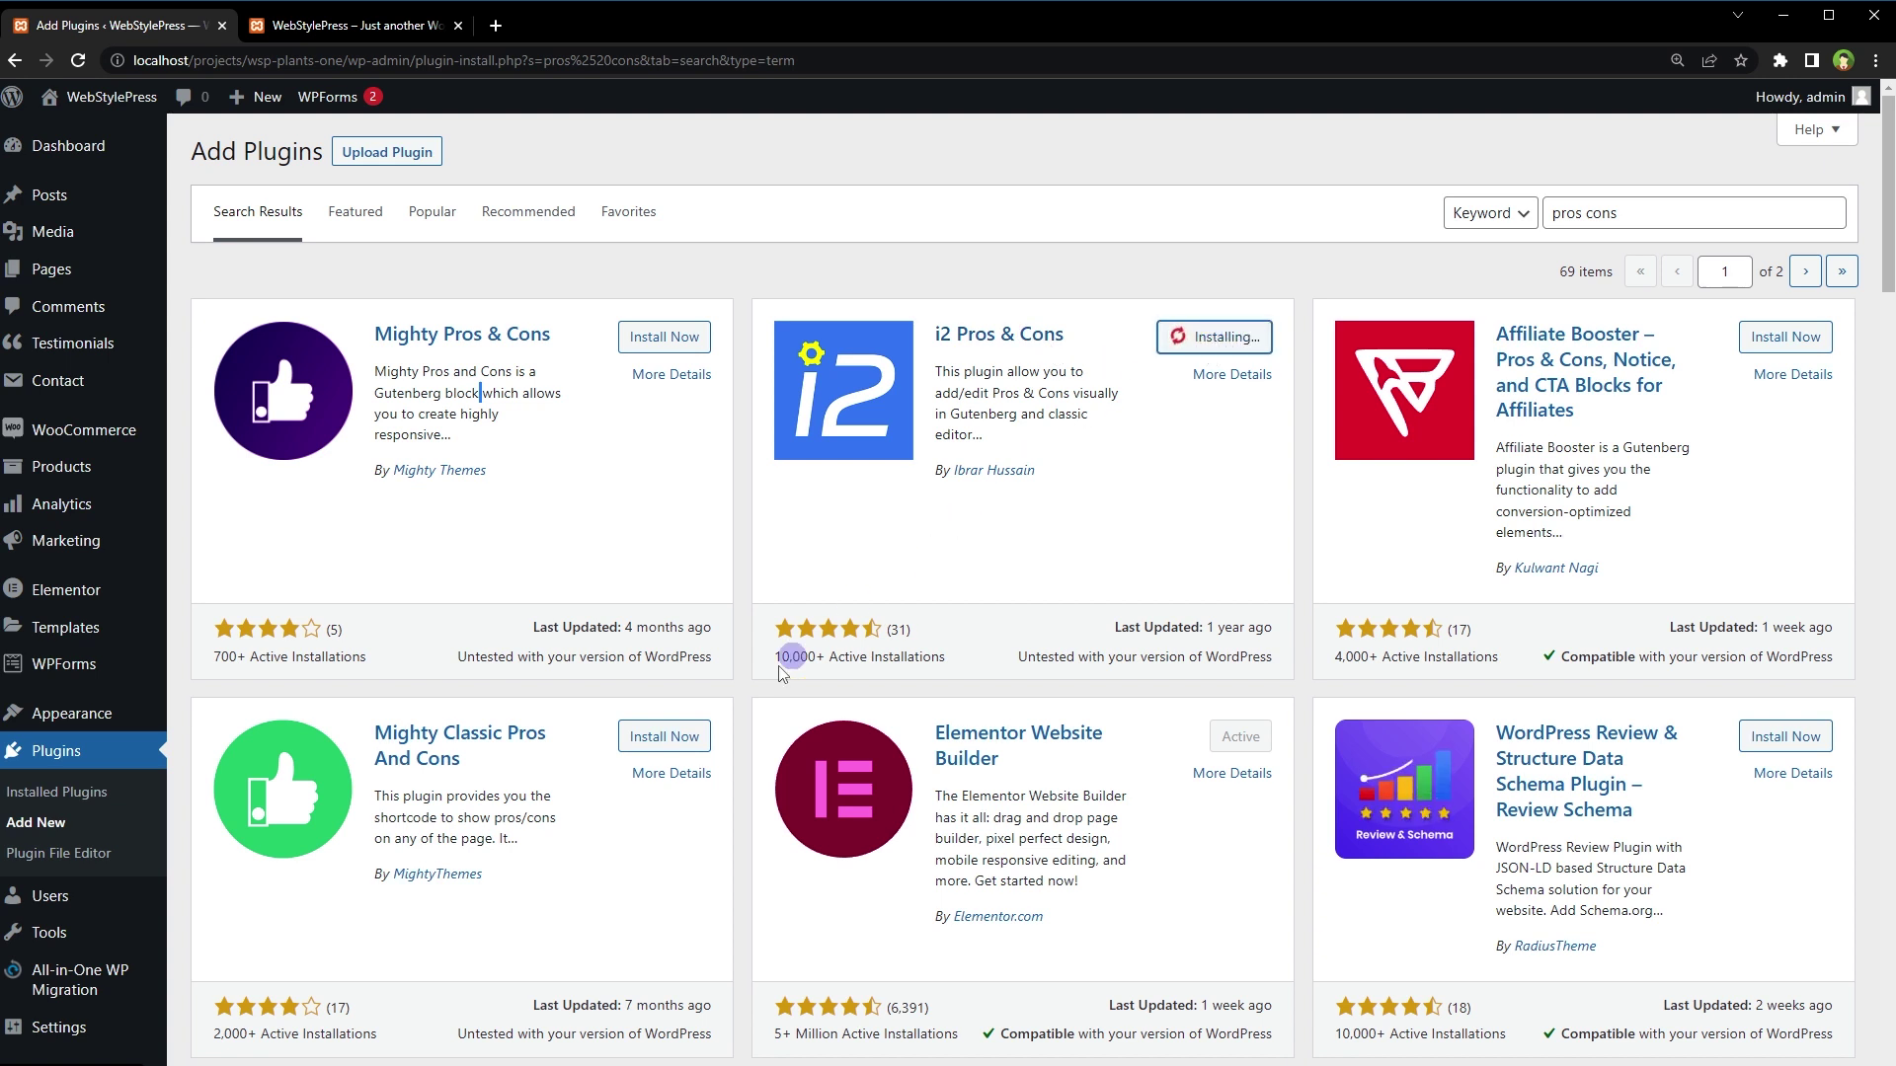
click(659, 737)
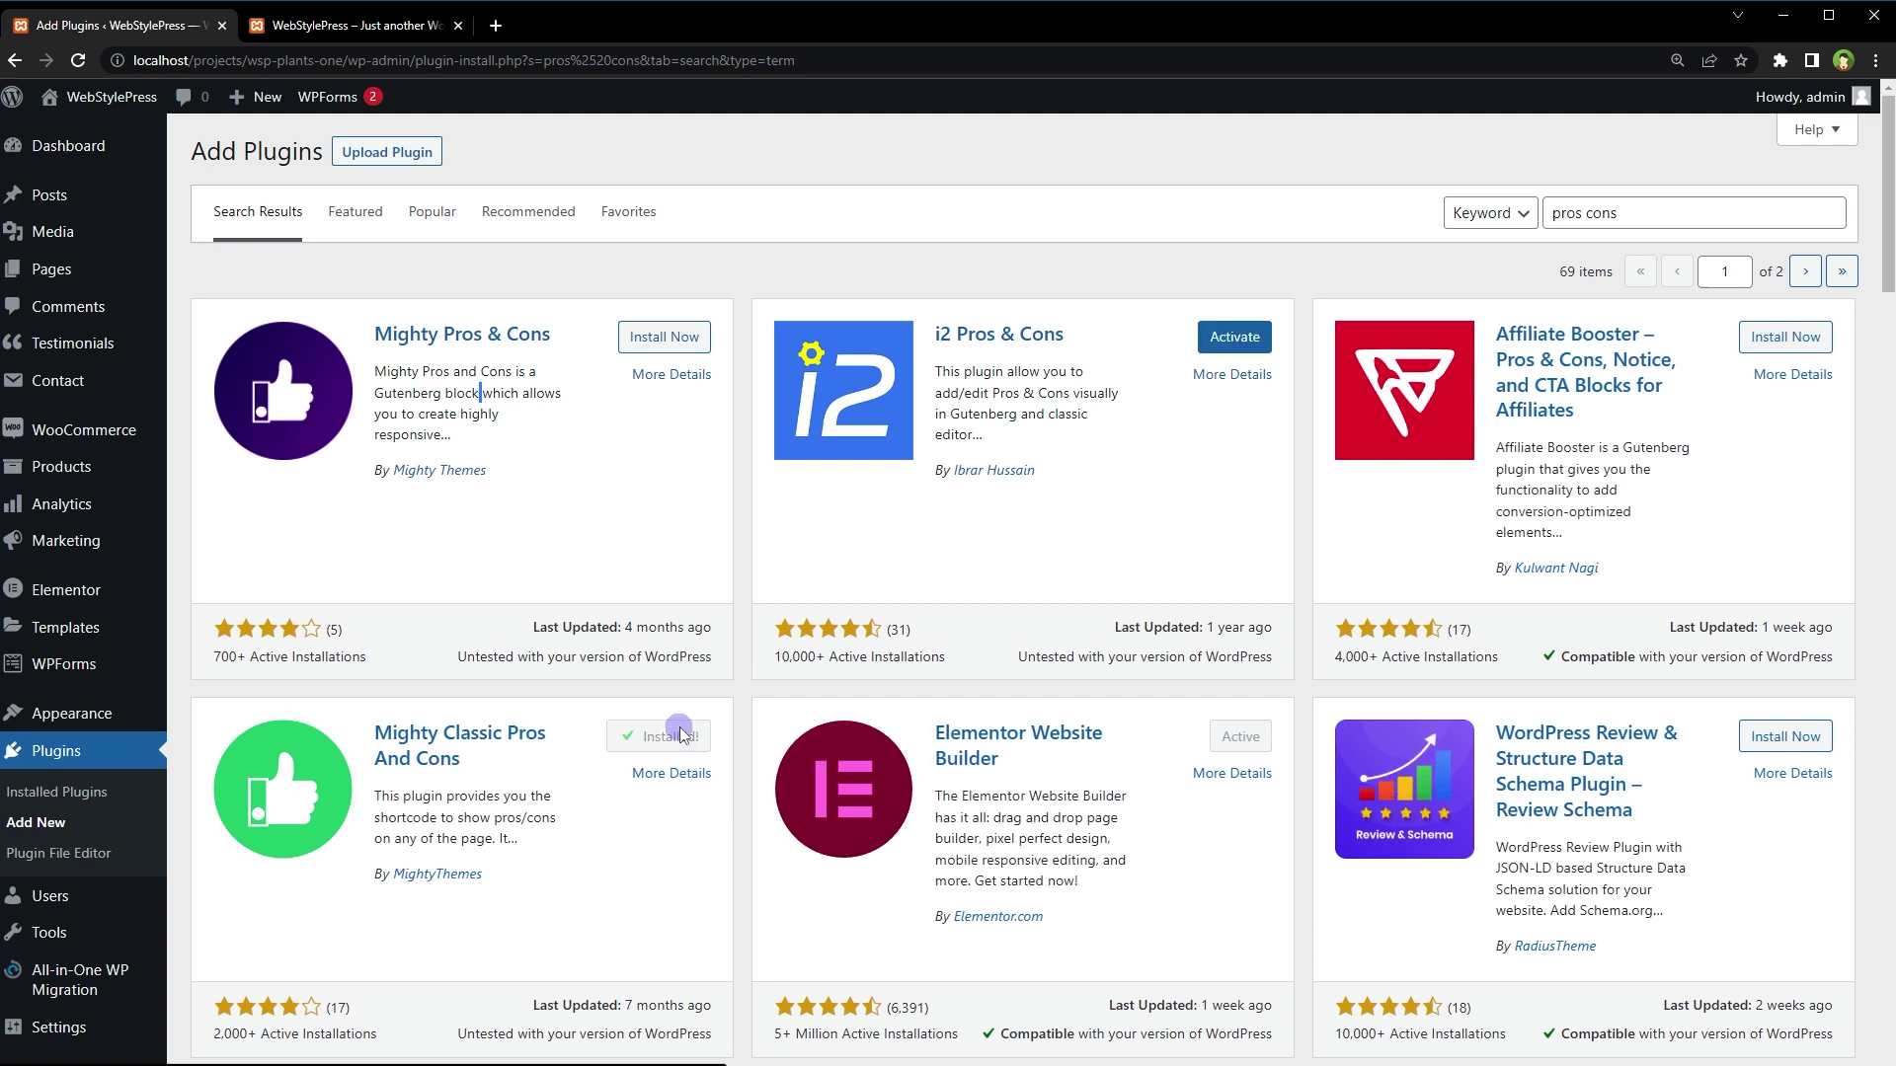
click(1243, 347)
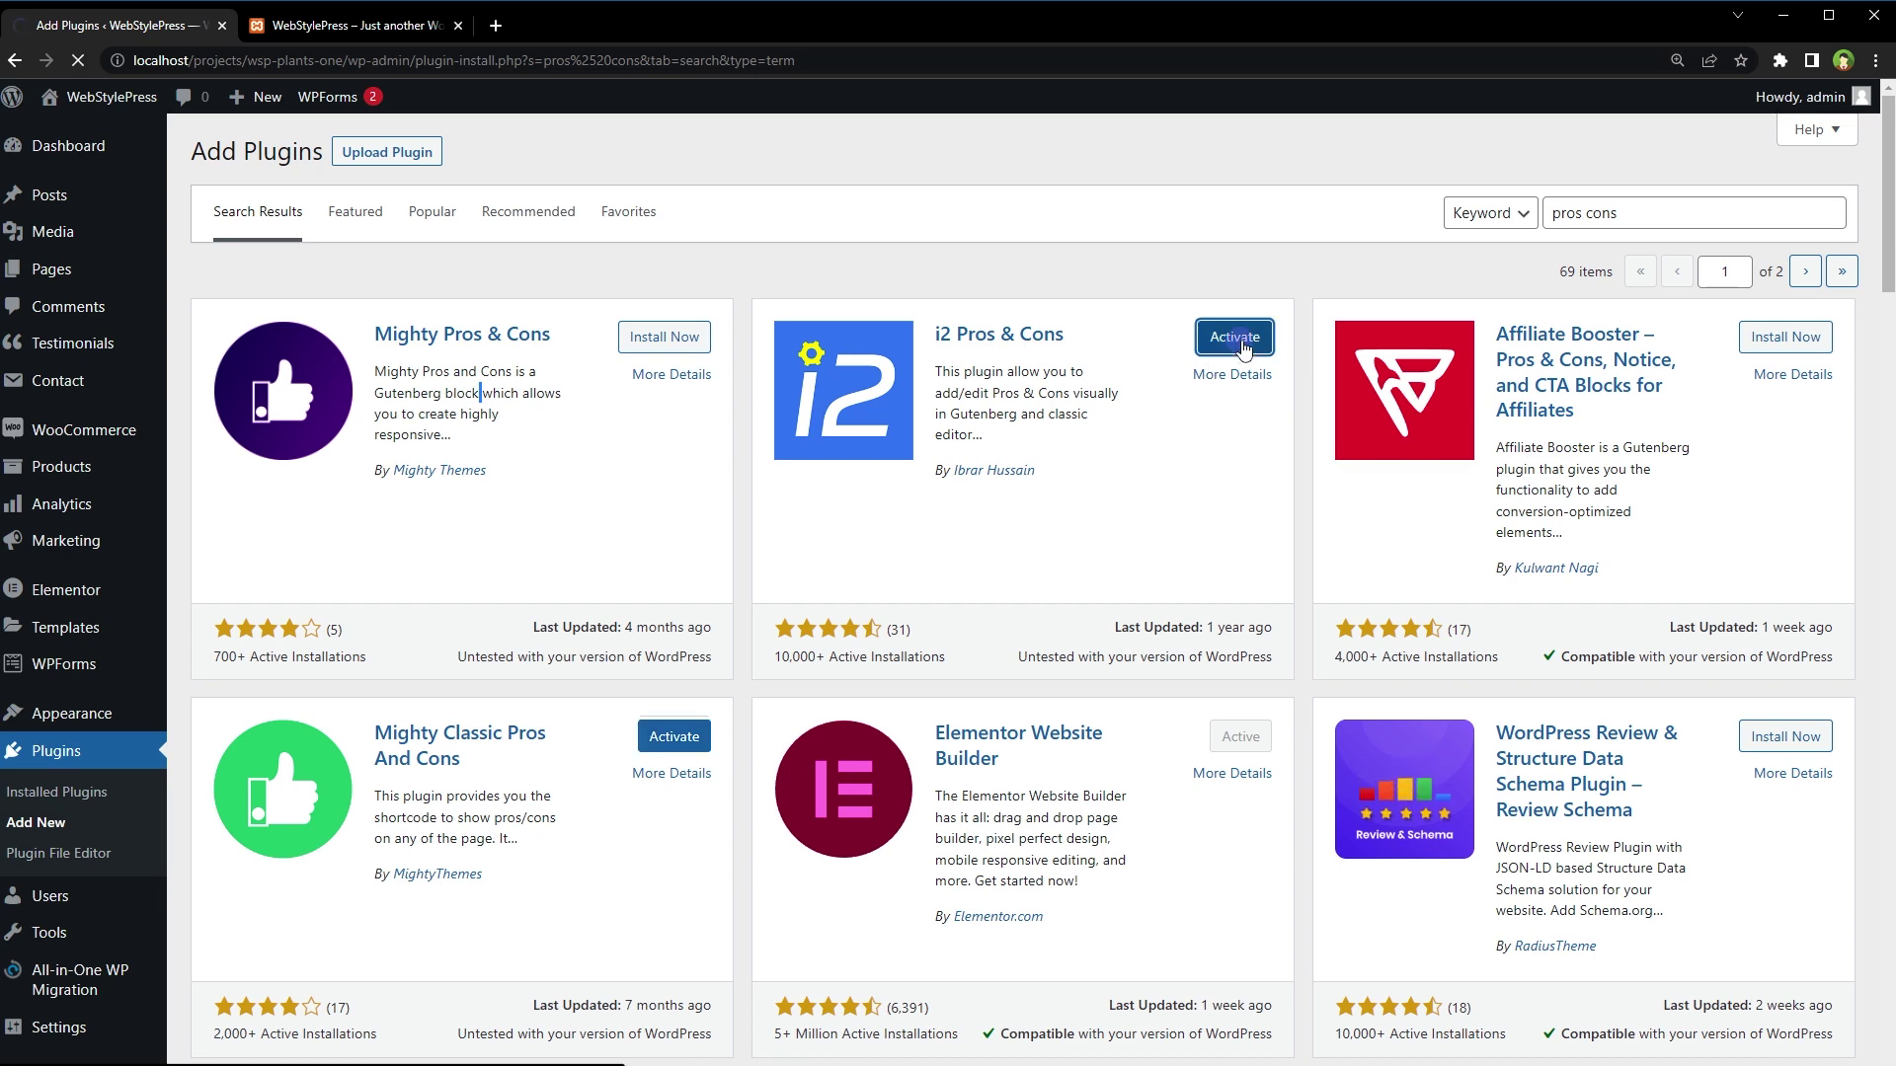
scroll(1055, 457, down, 5)
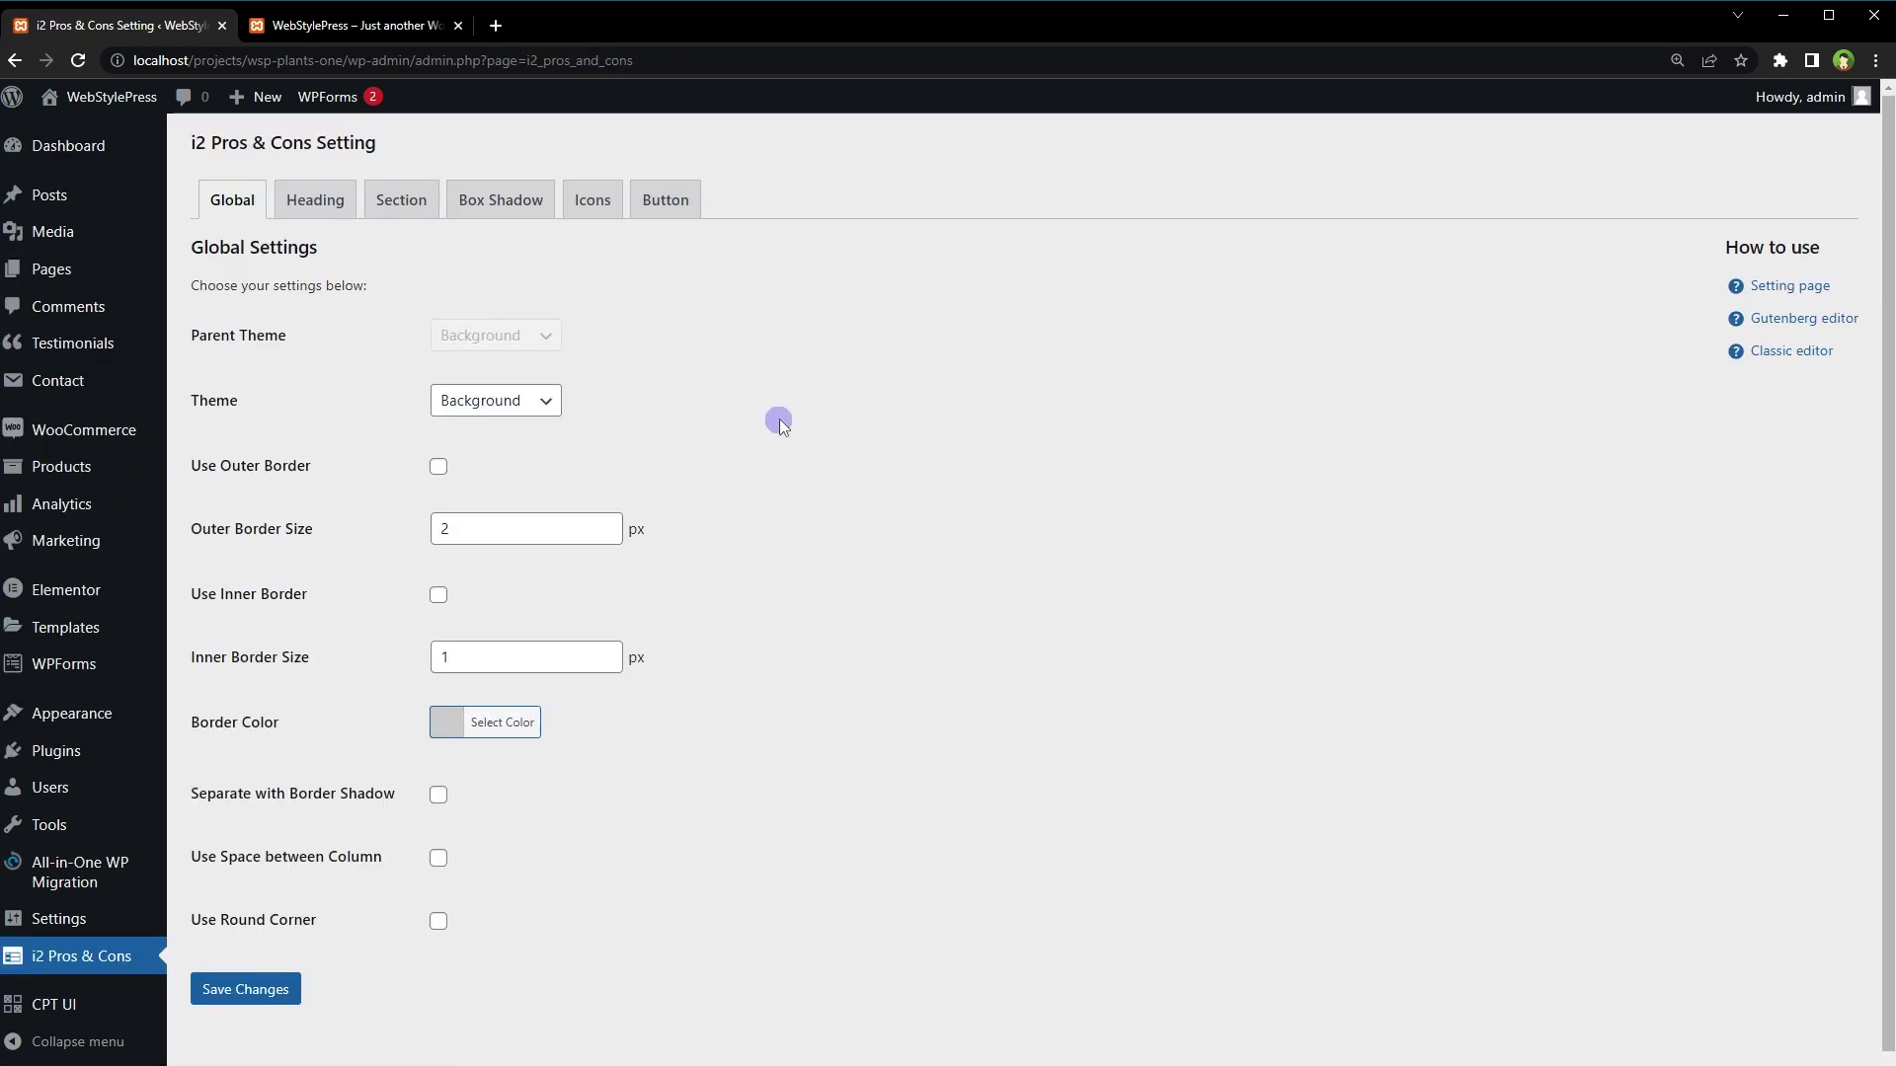
Keep the Background theme and review the Space between Column and Round Corner global options
click(524, 403)
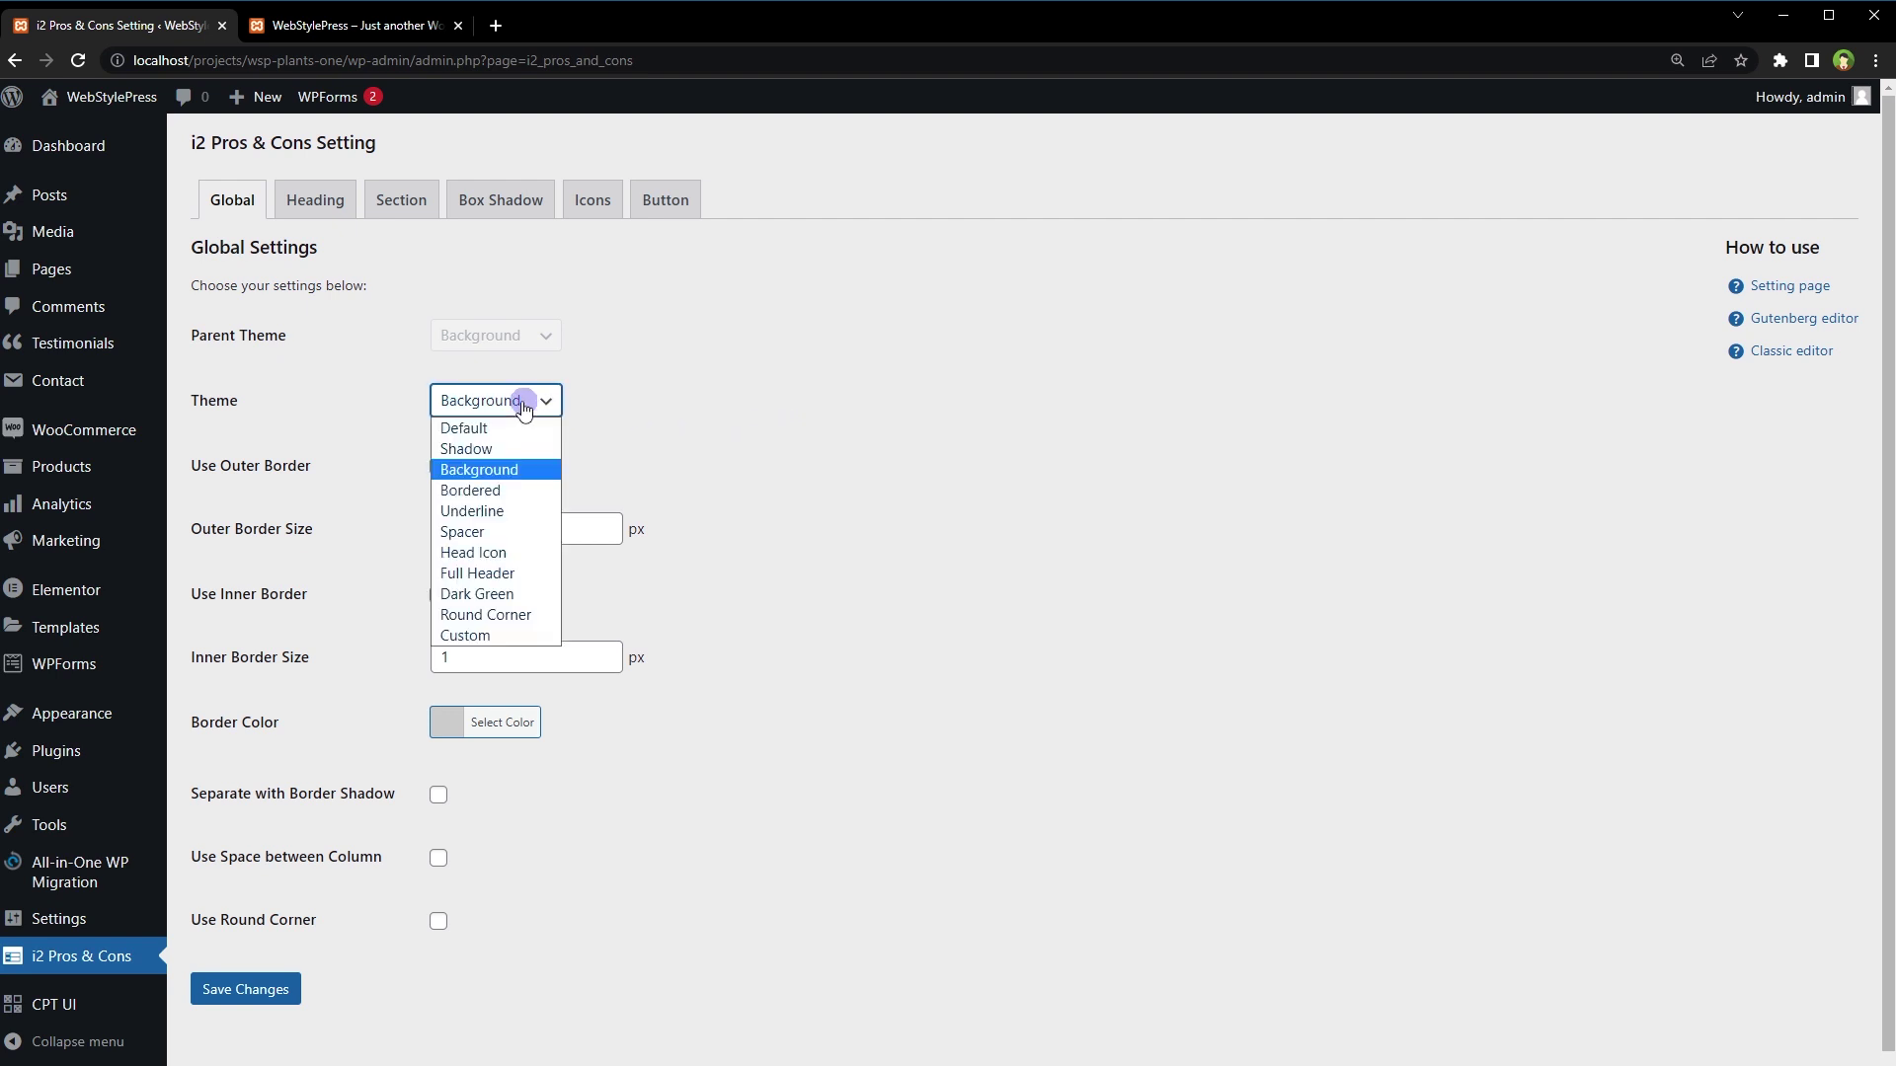
click(511, 470)
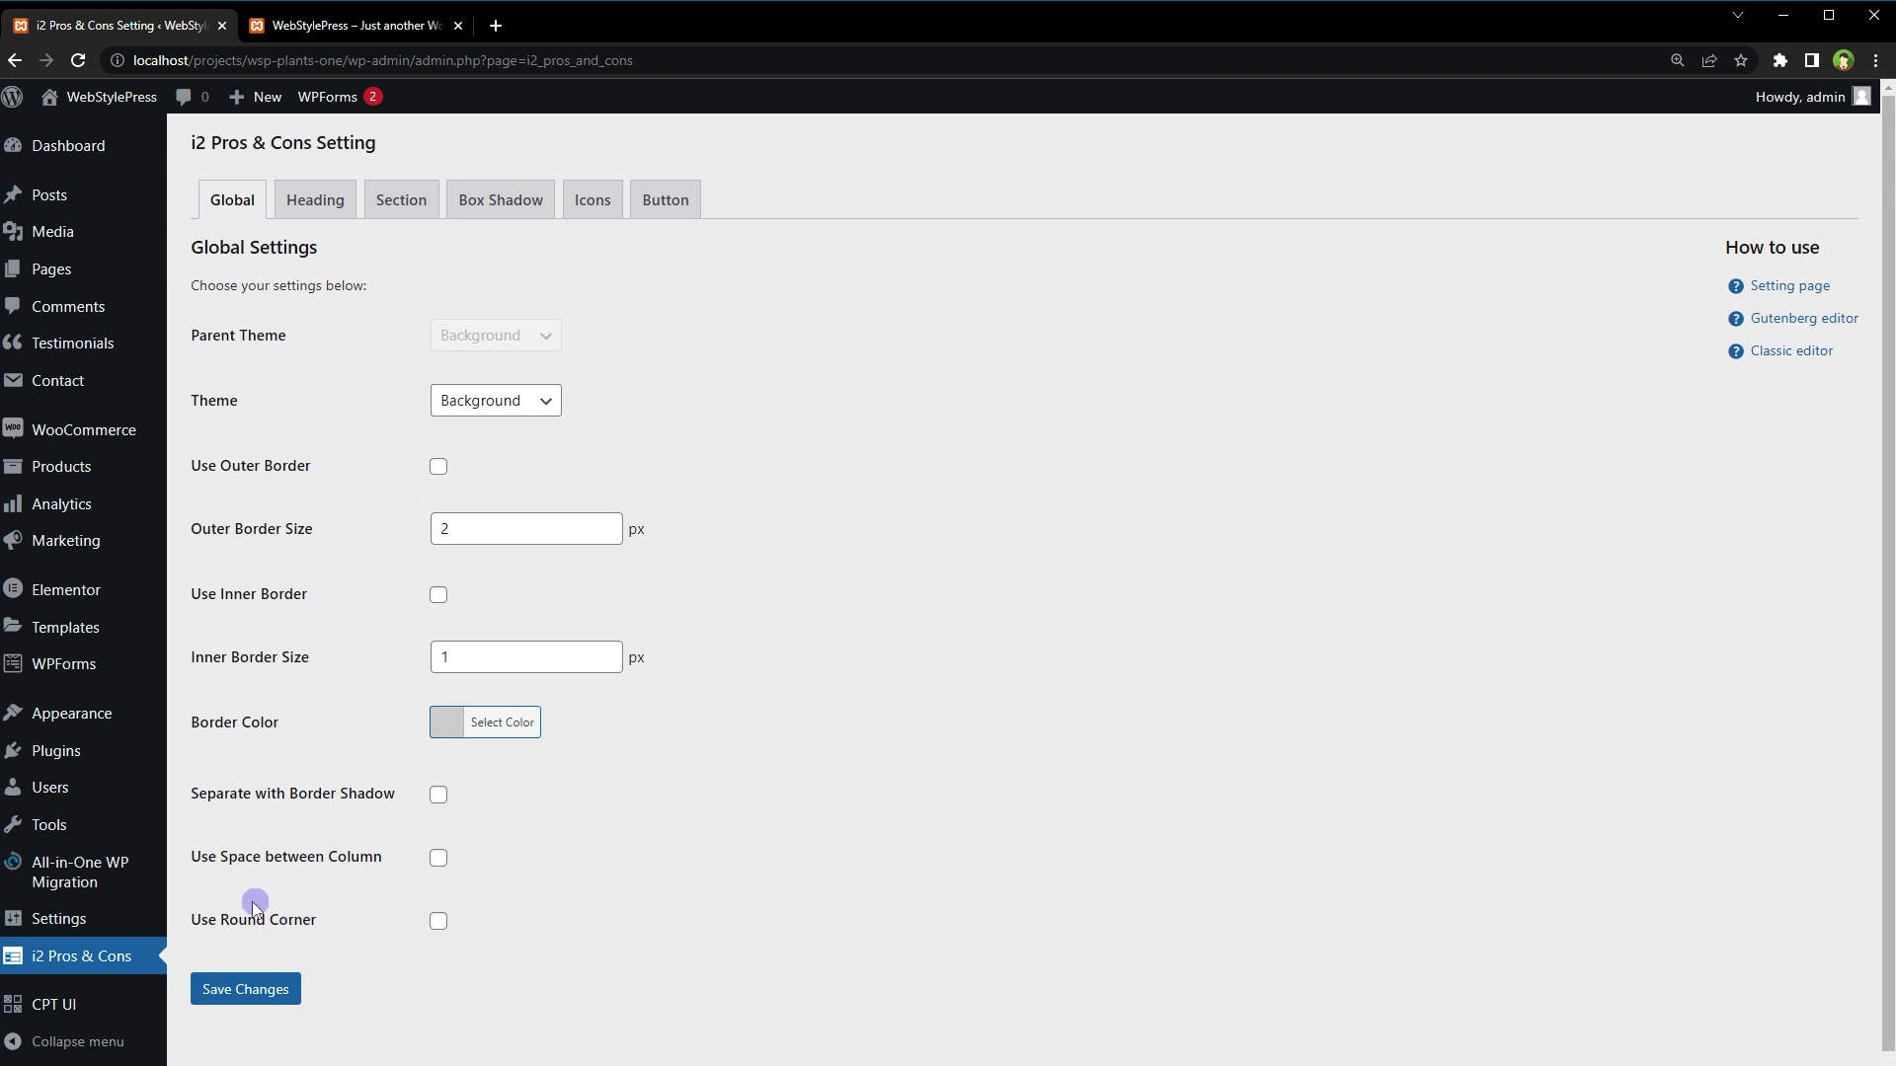
drag(262, 856, 354, 851)
drag(335, 916, 220, 916)
click(518, 909)
Browse the Heading, Section, Box Shadow, Icons and Button settings, then go to Installed Plugins
click(316, 199)
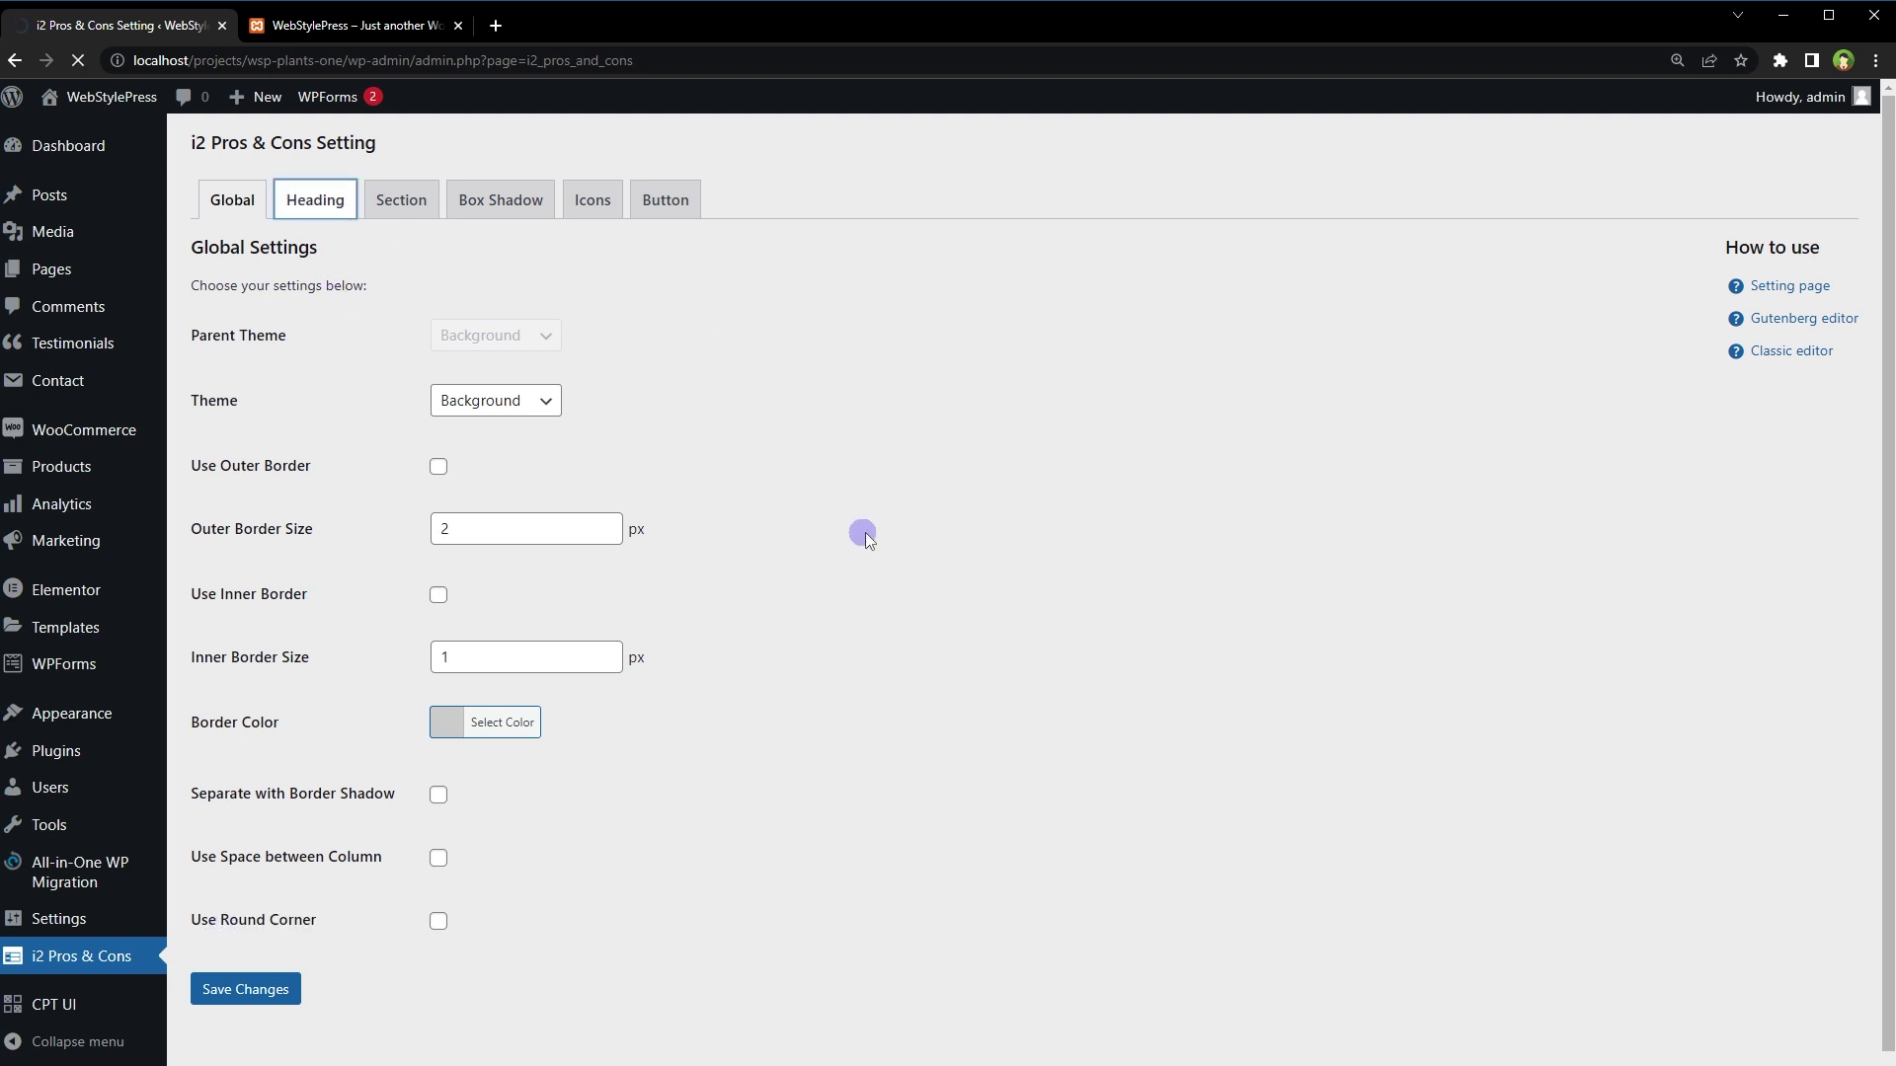
scroll(958, 579, down, 4)
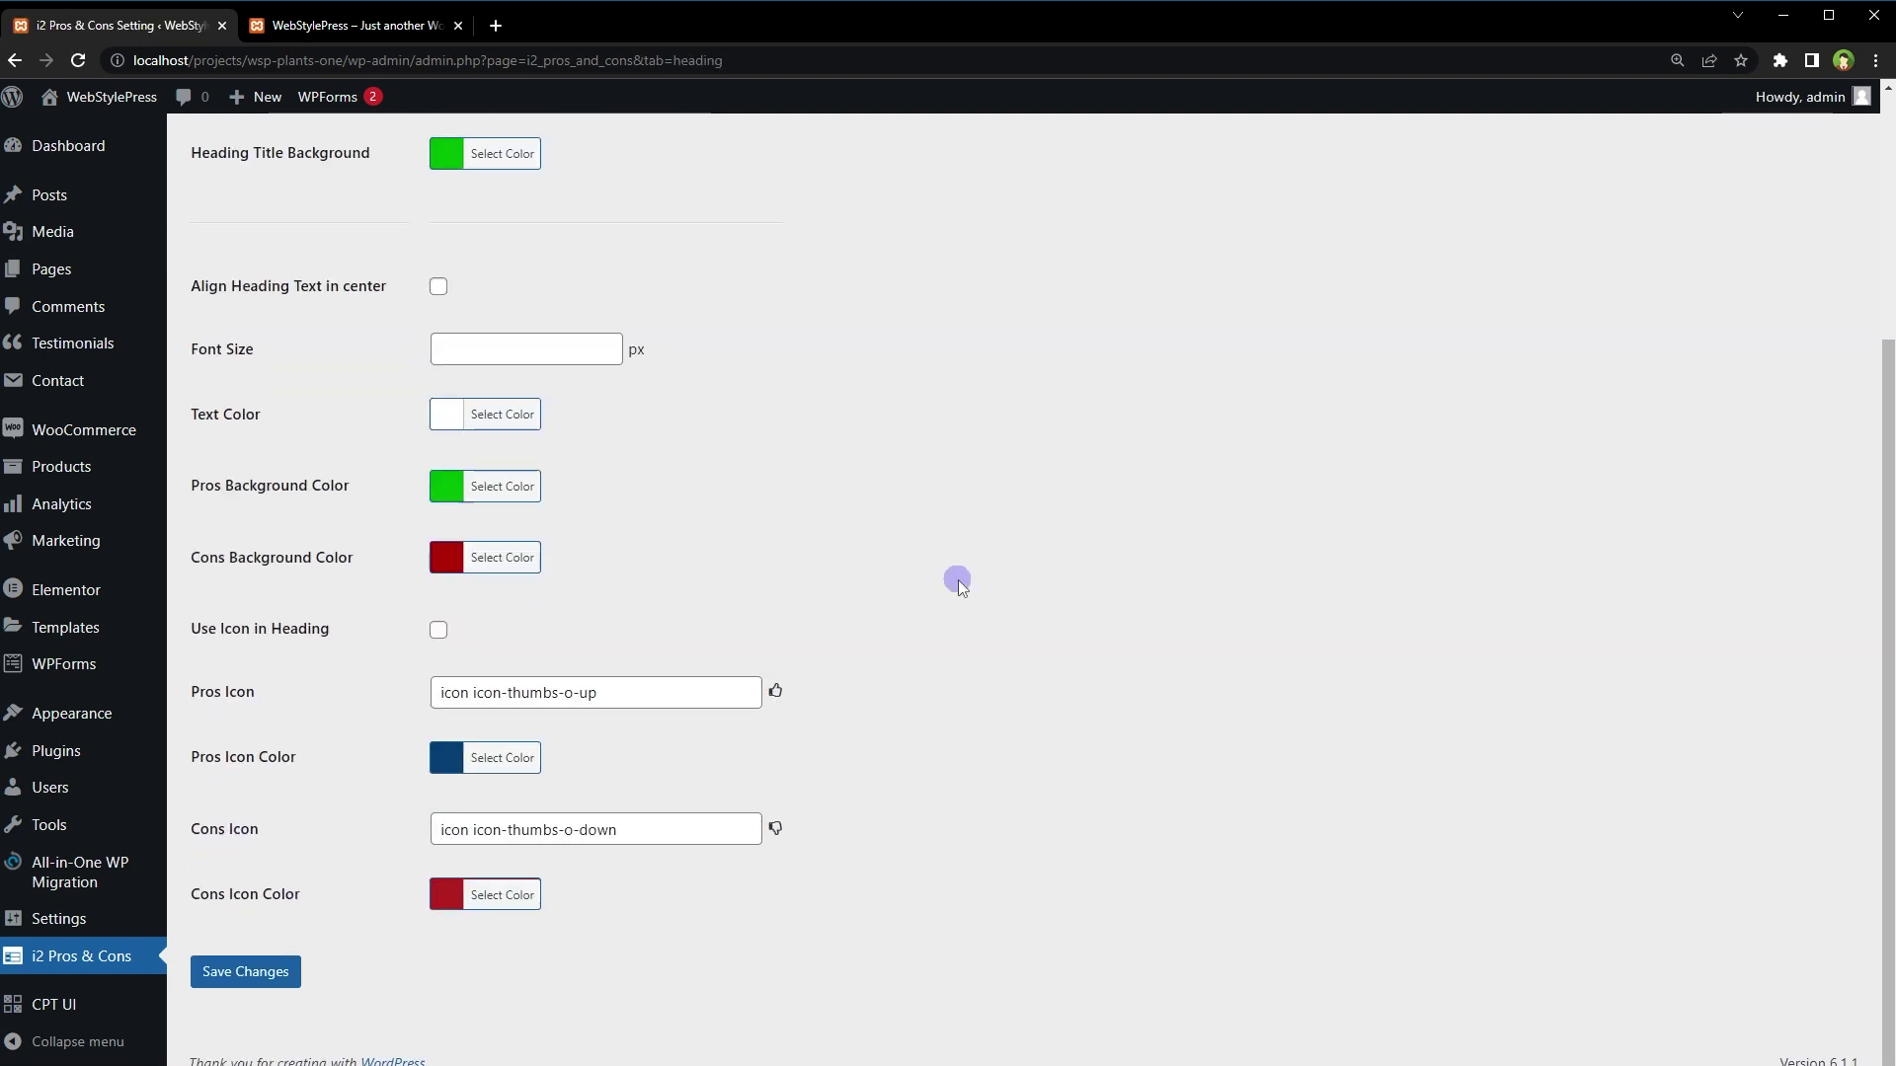
scroll(957, 581, up, 4)
click(401, 199)
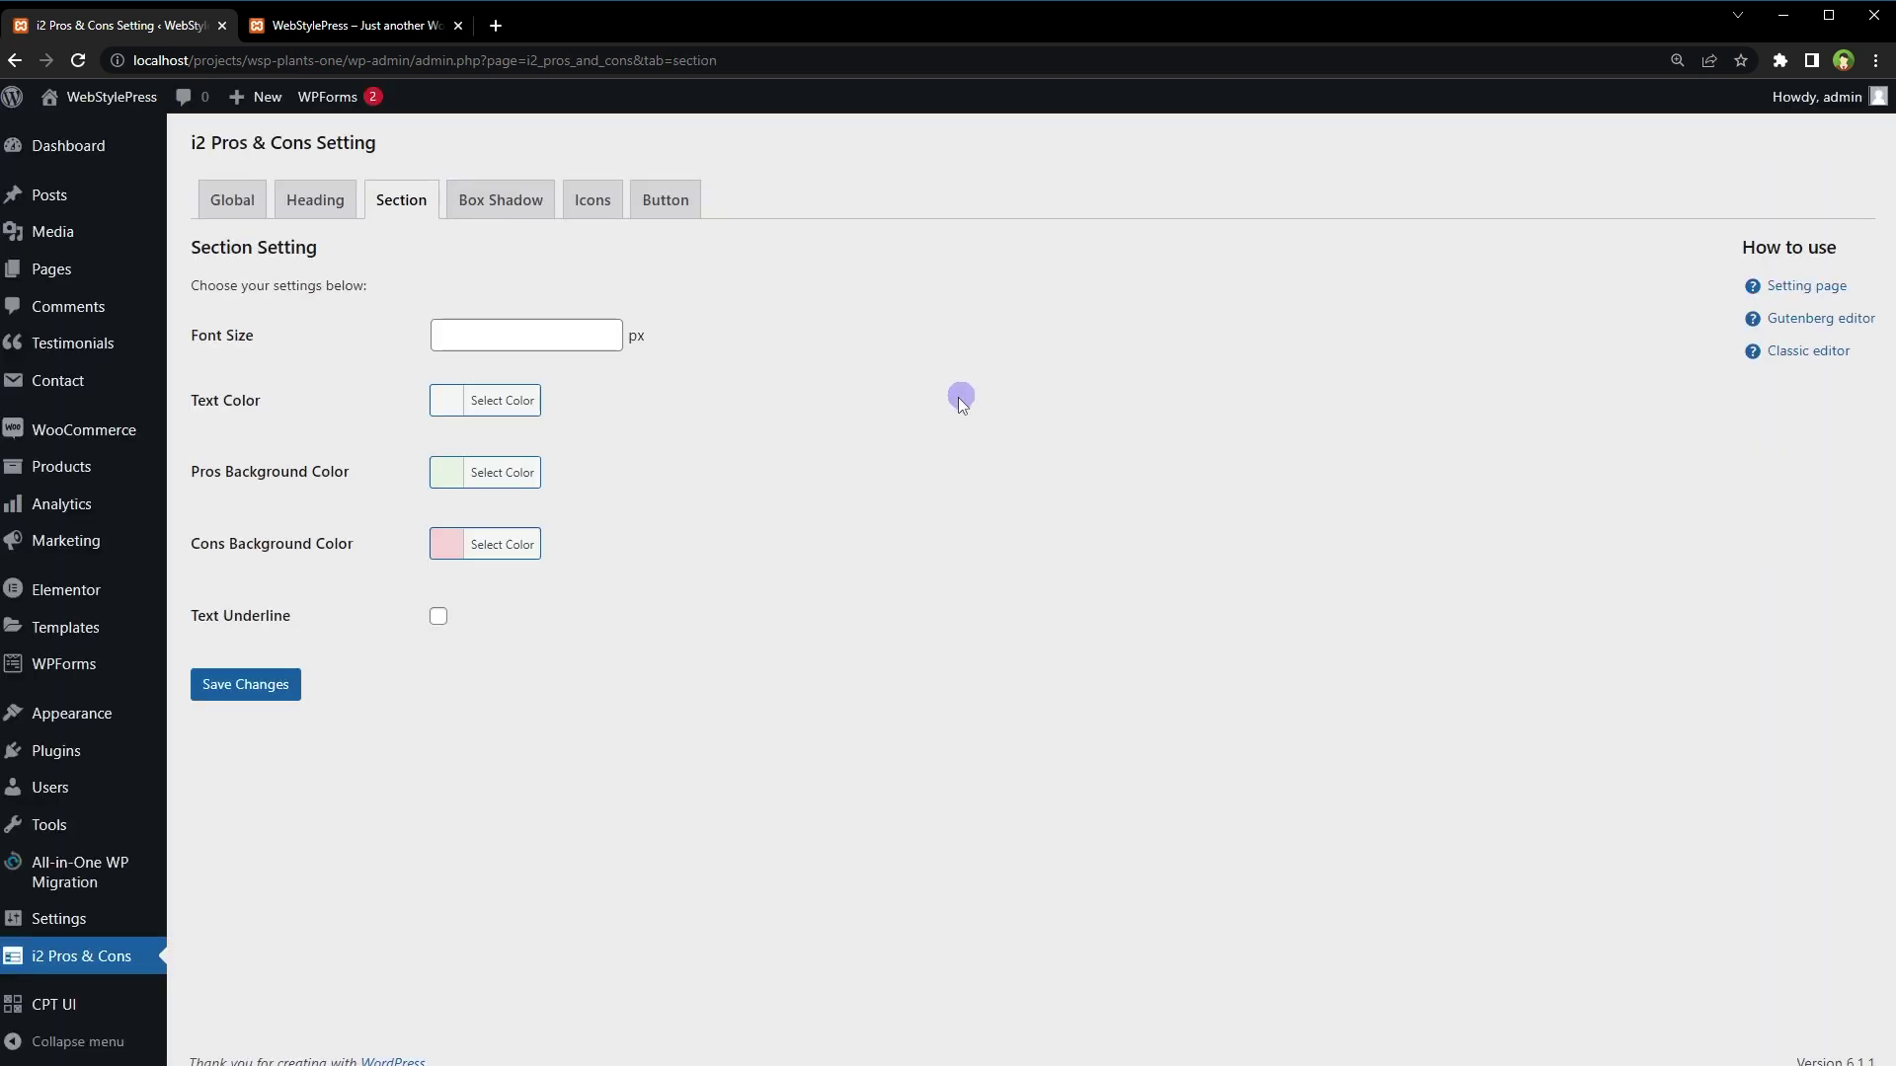
drag(373, 544, 254, 544)
click(331, 464)
click(494, 197)
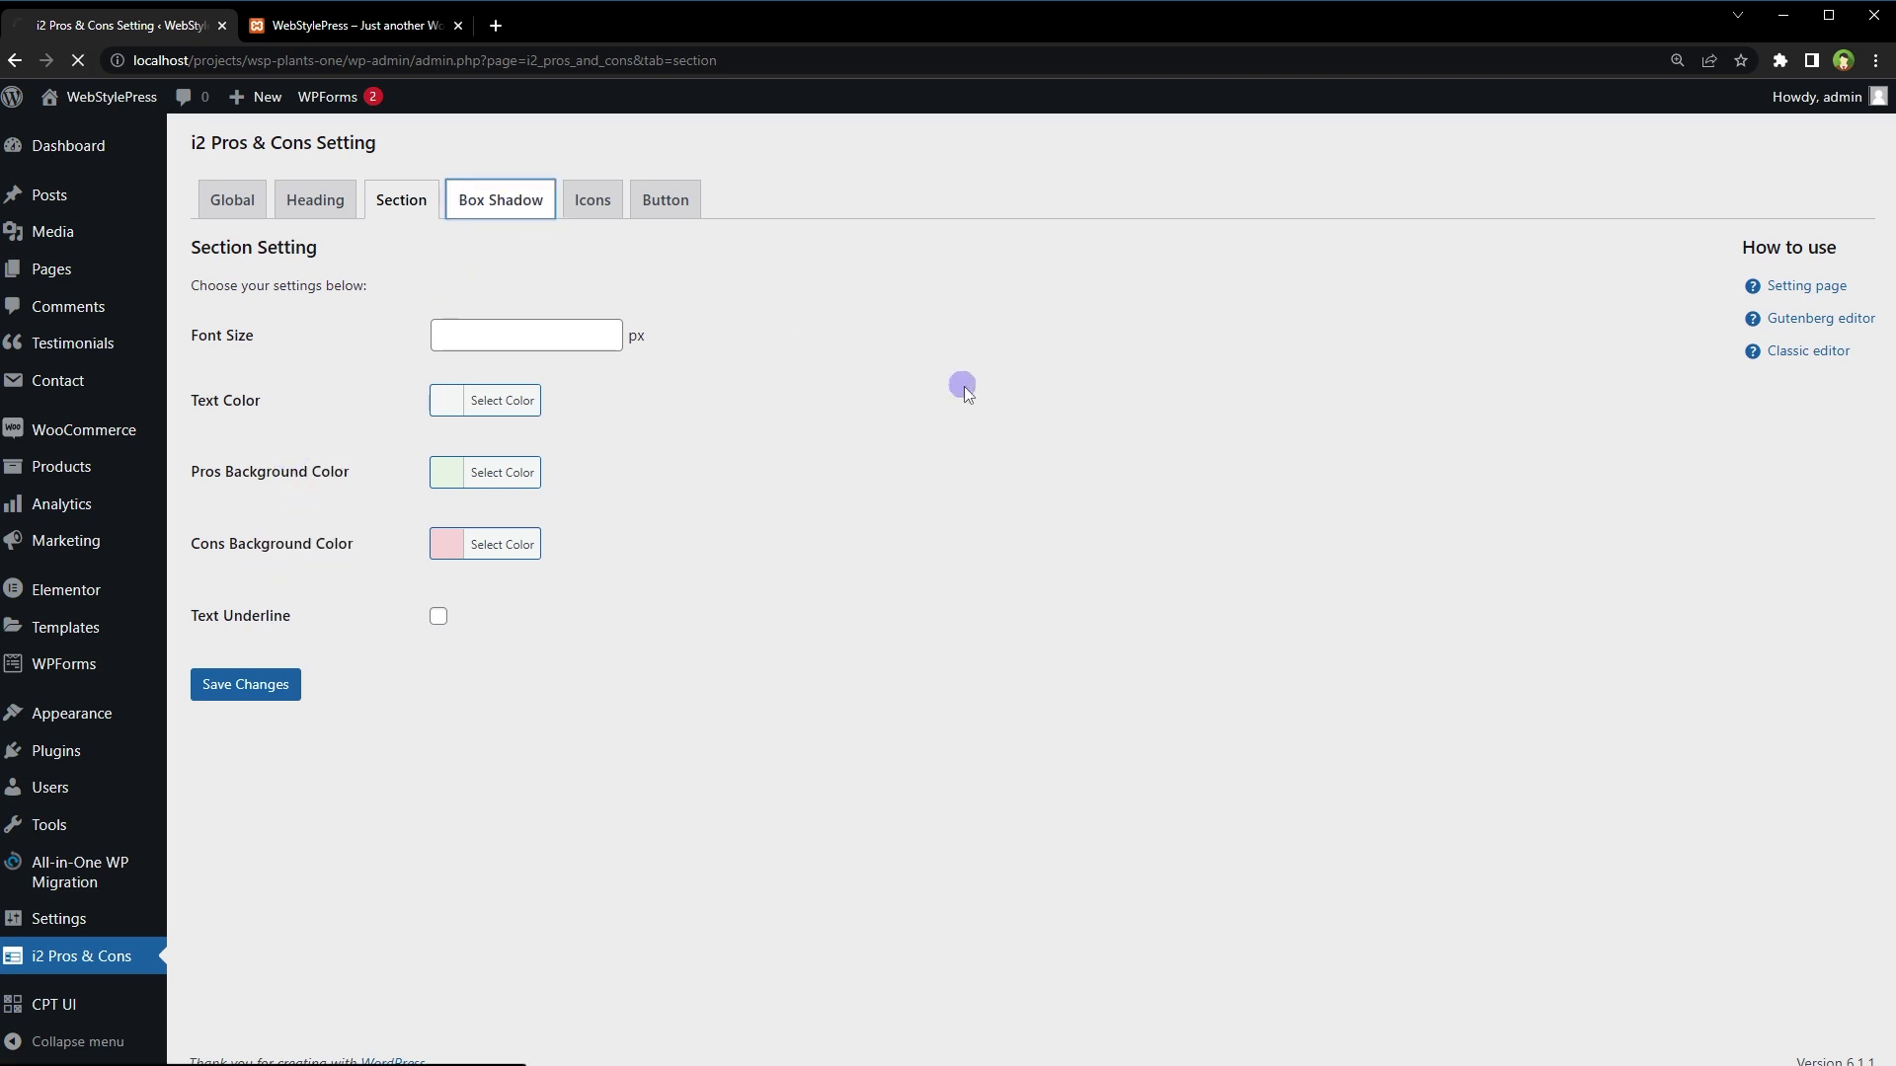
click(590, 209)
click(668, 211)
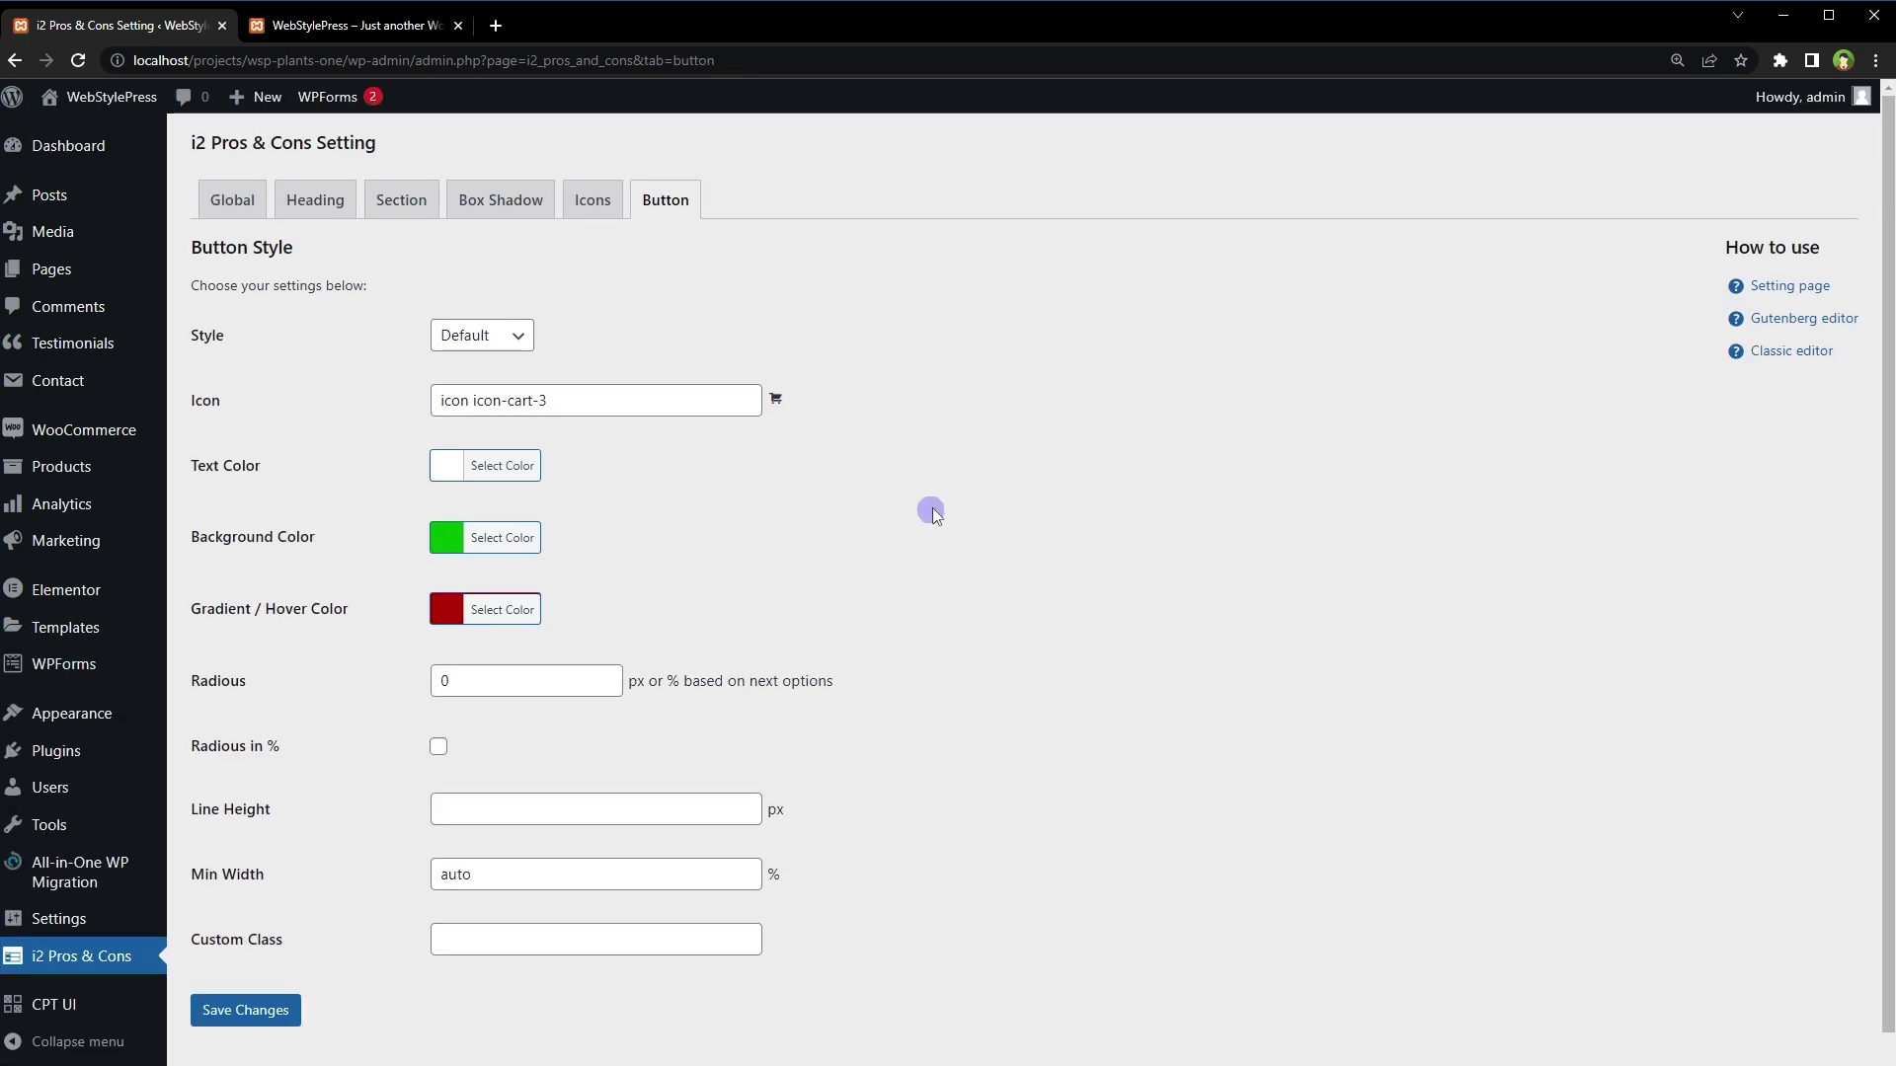
mouse_move(56, 752)
click(227, 758)
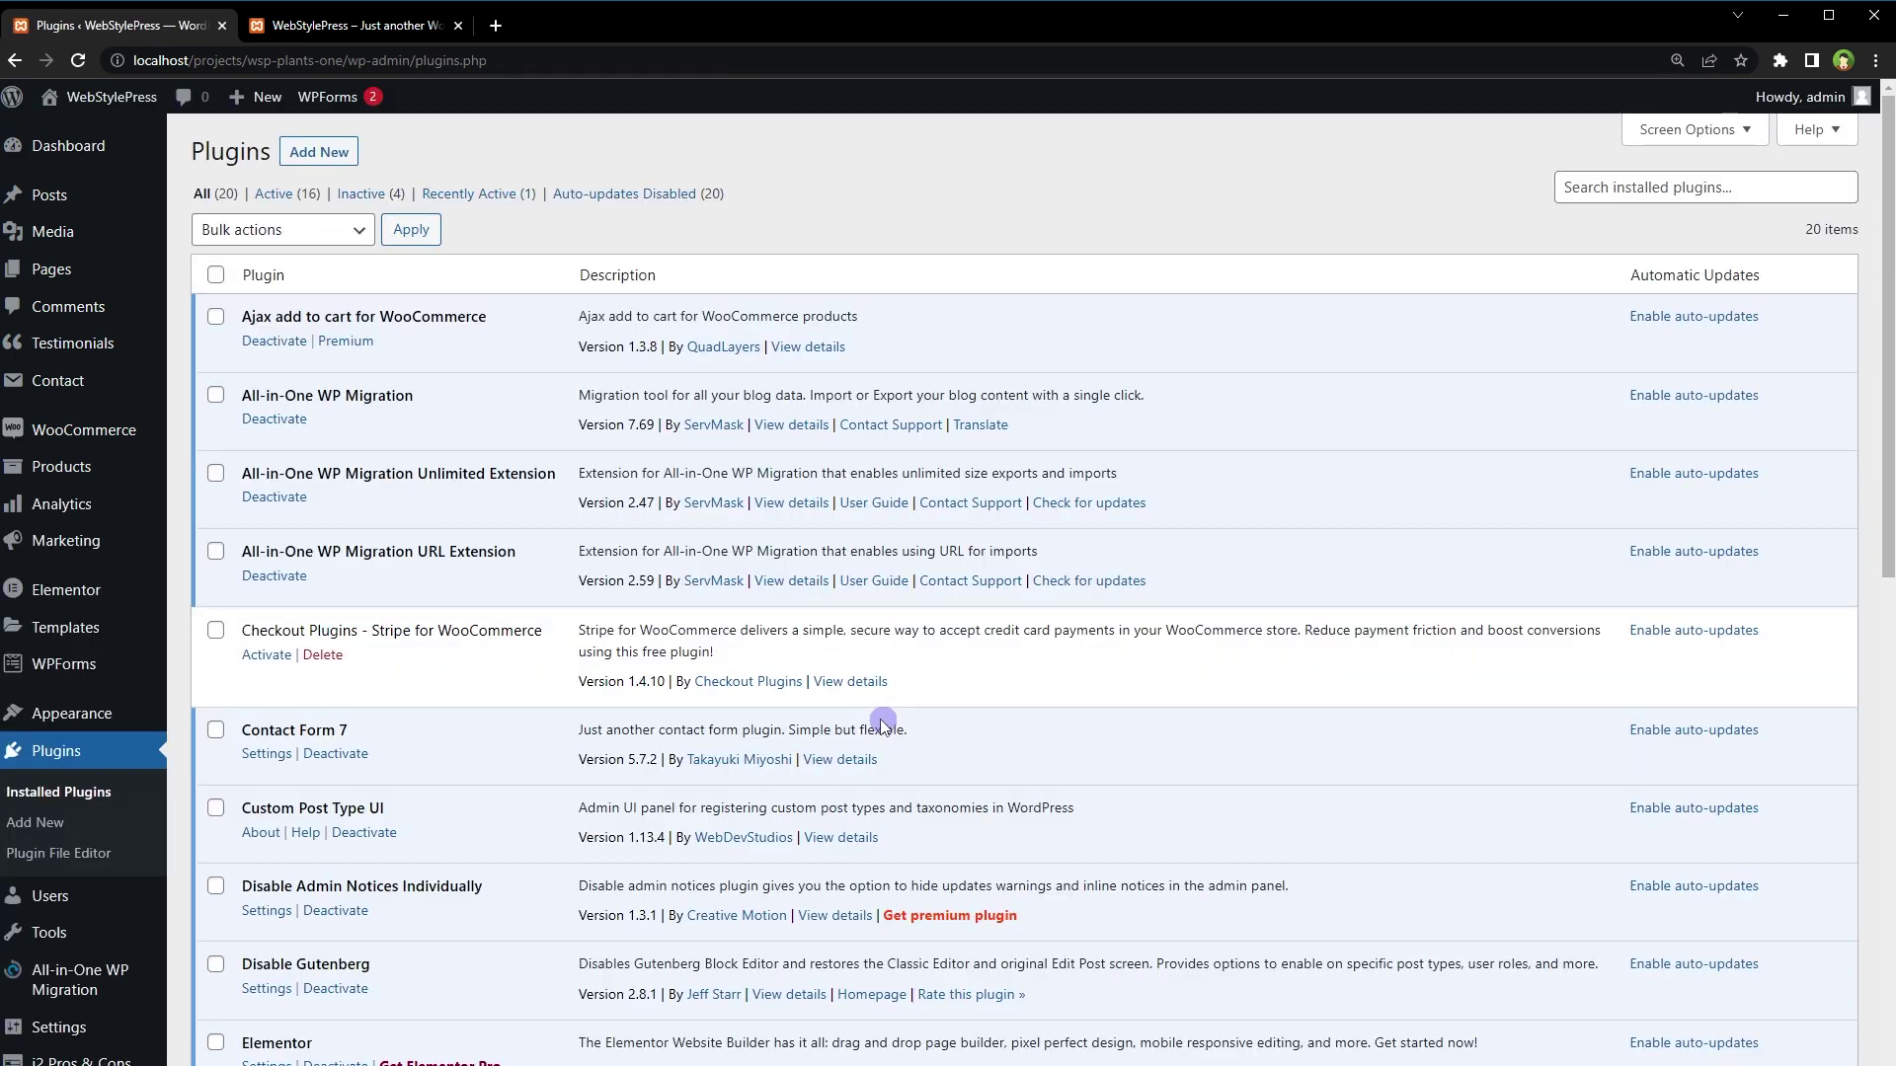
Activate JoomDev WP Pros & Cons and start a blank new page in the editor
scroll(883, 720, down, 10)
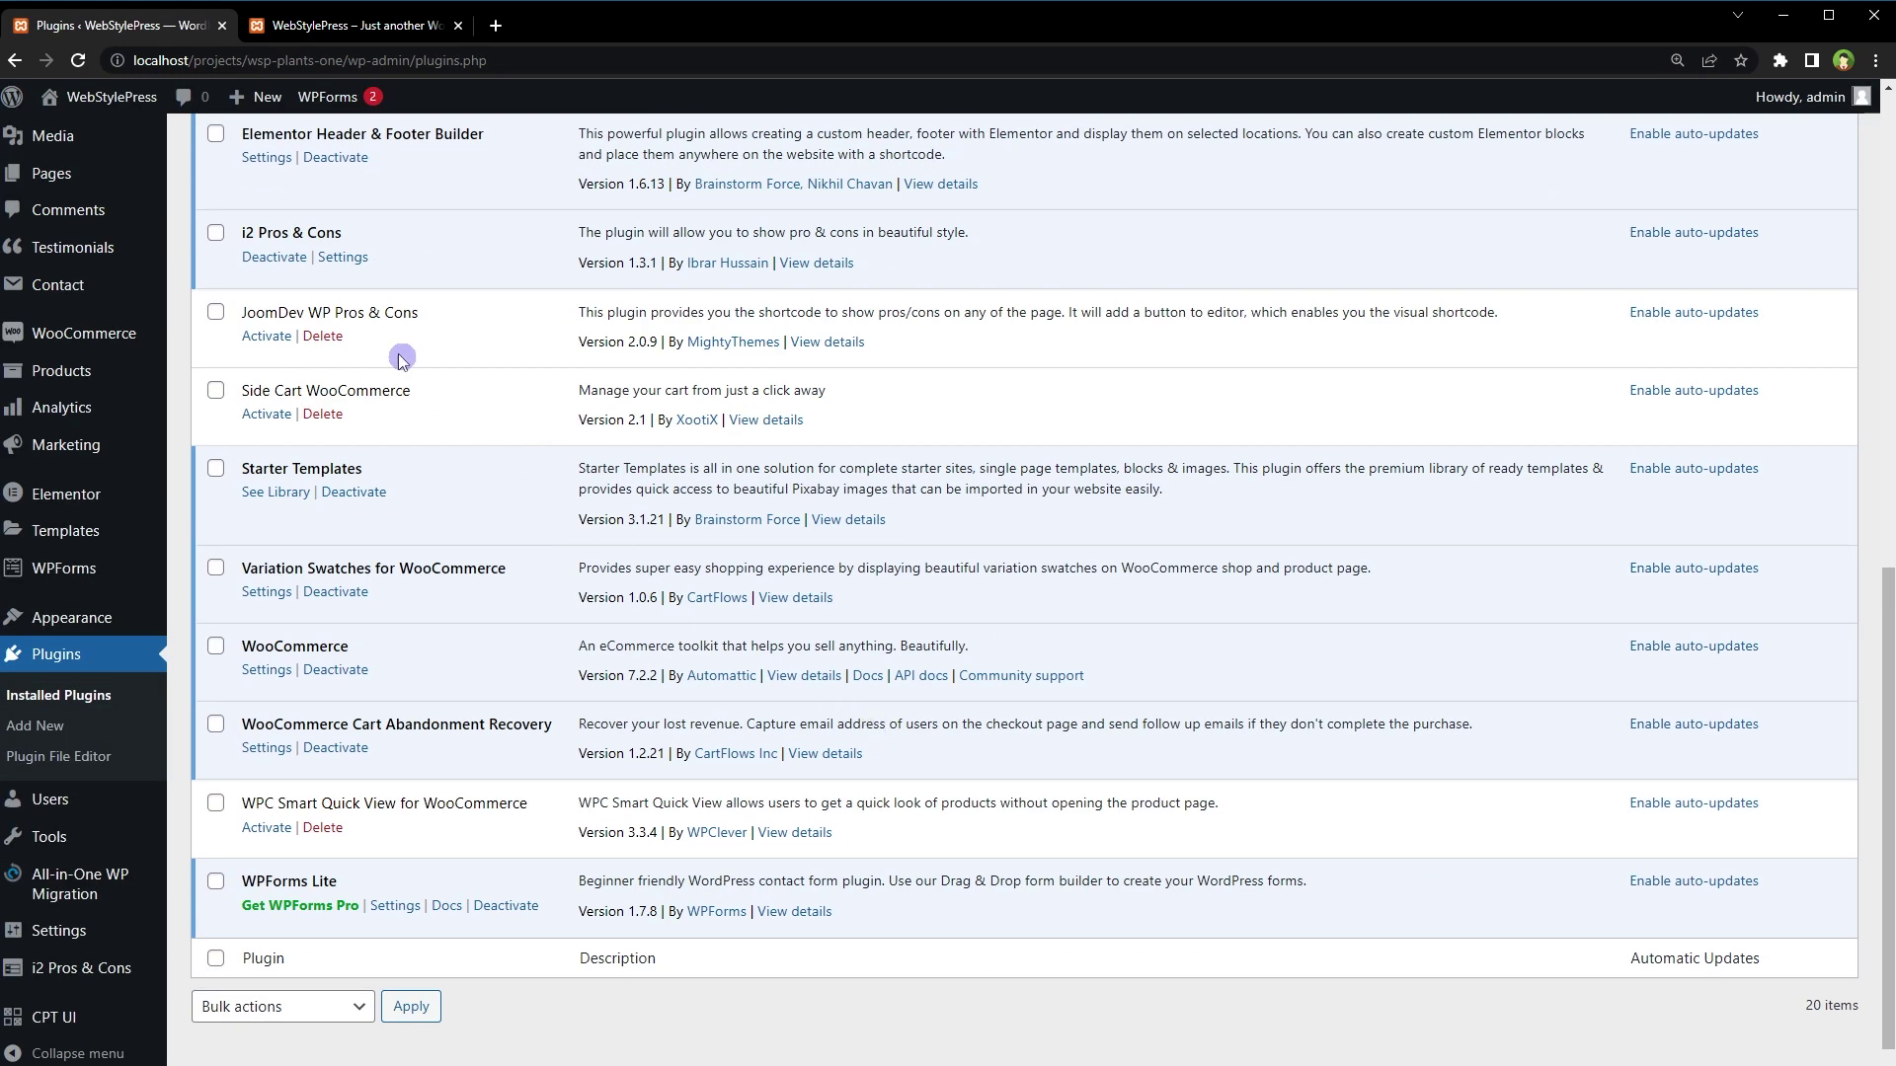
click(265, 338)
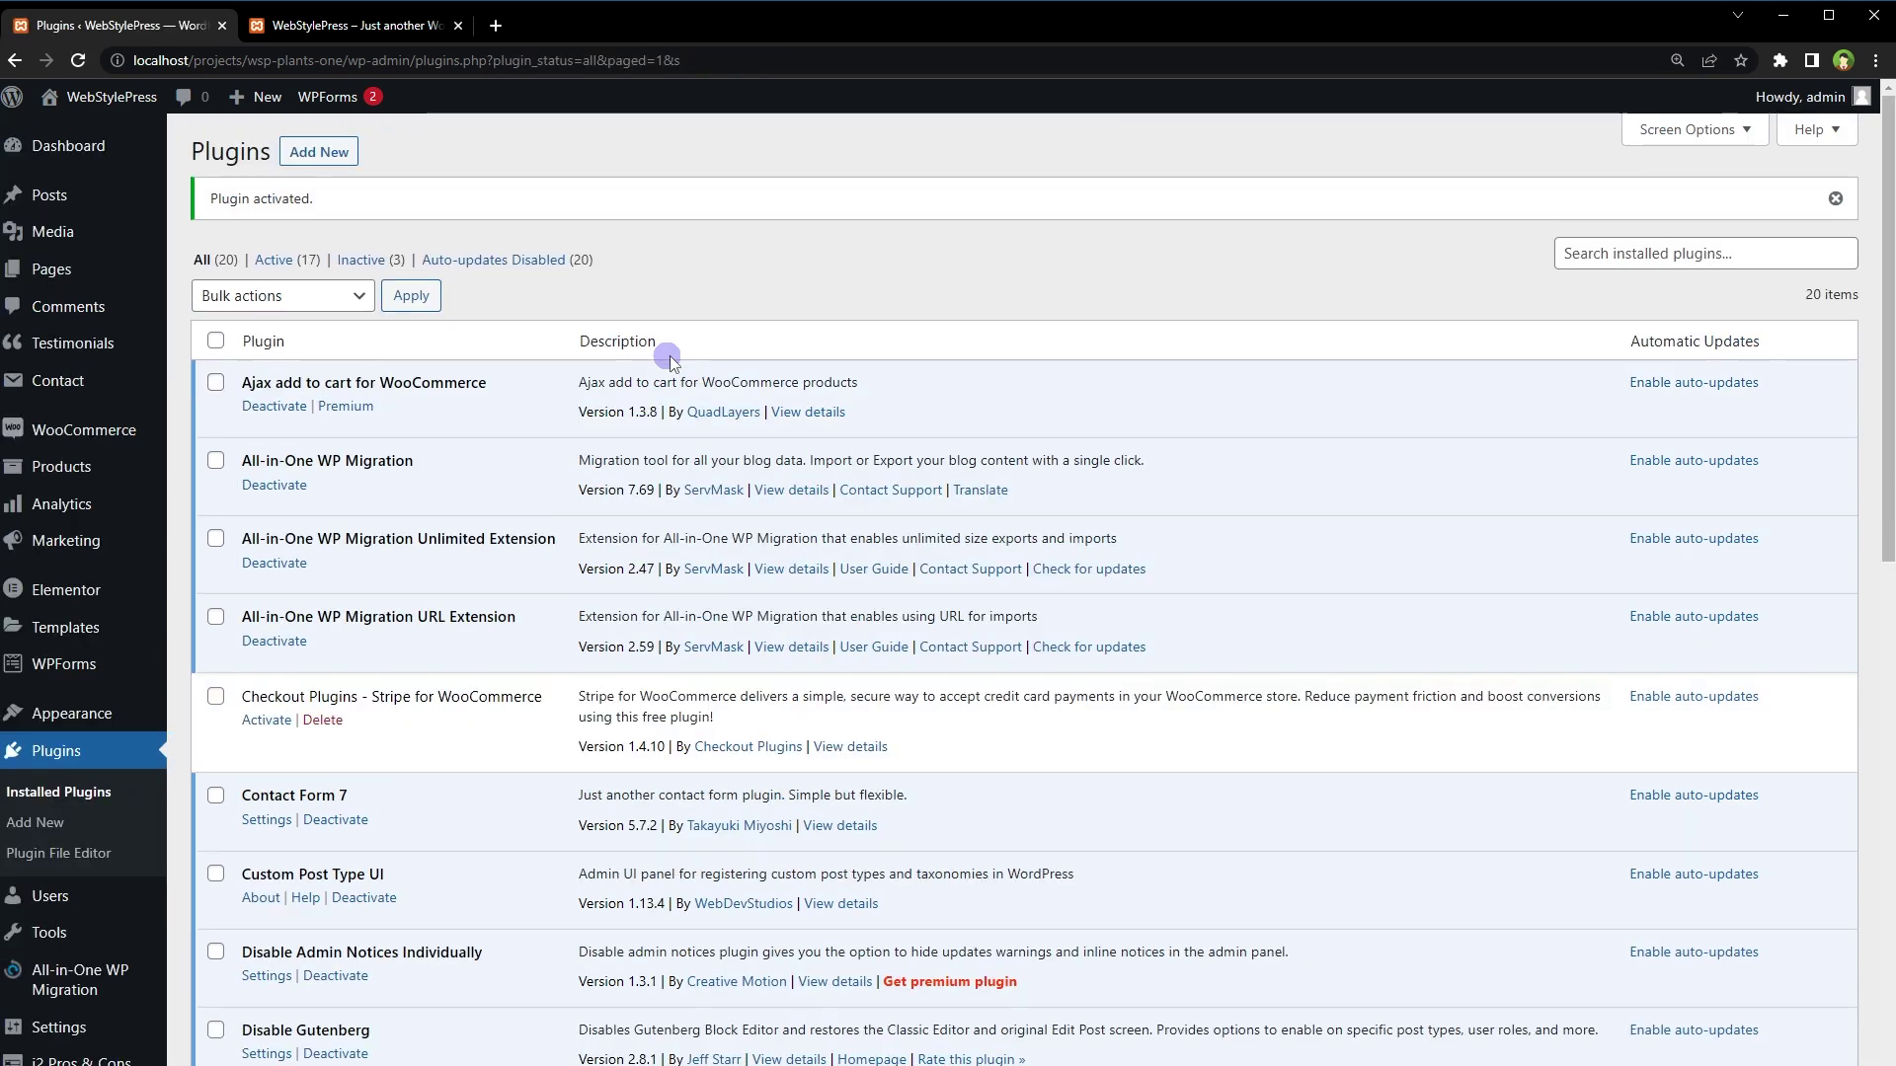
mouse_move(59, 268)
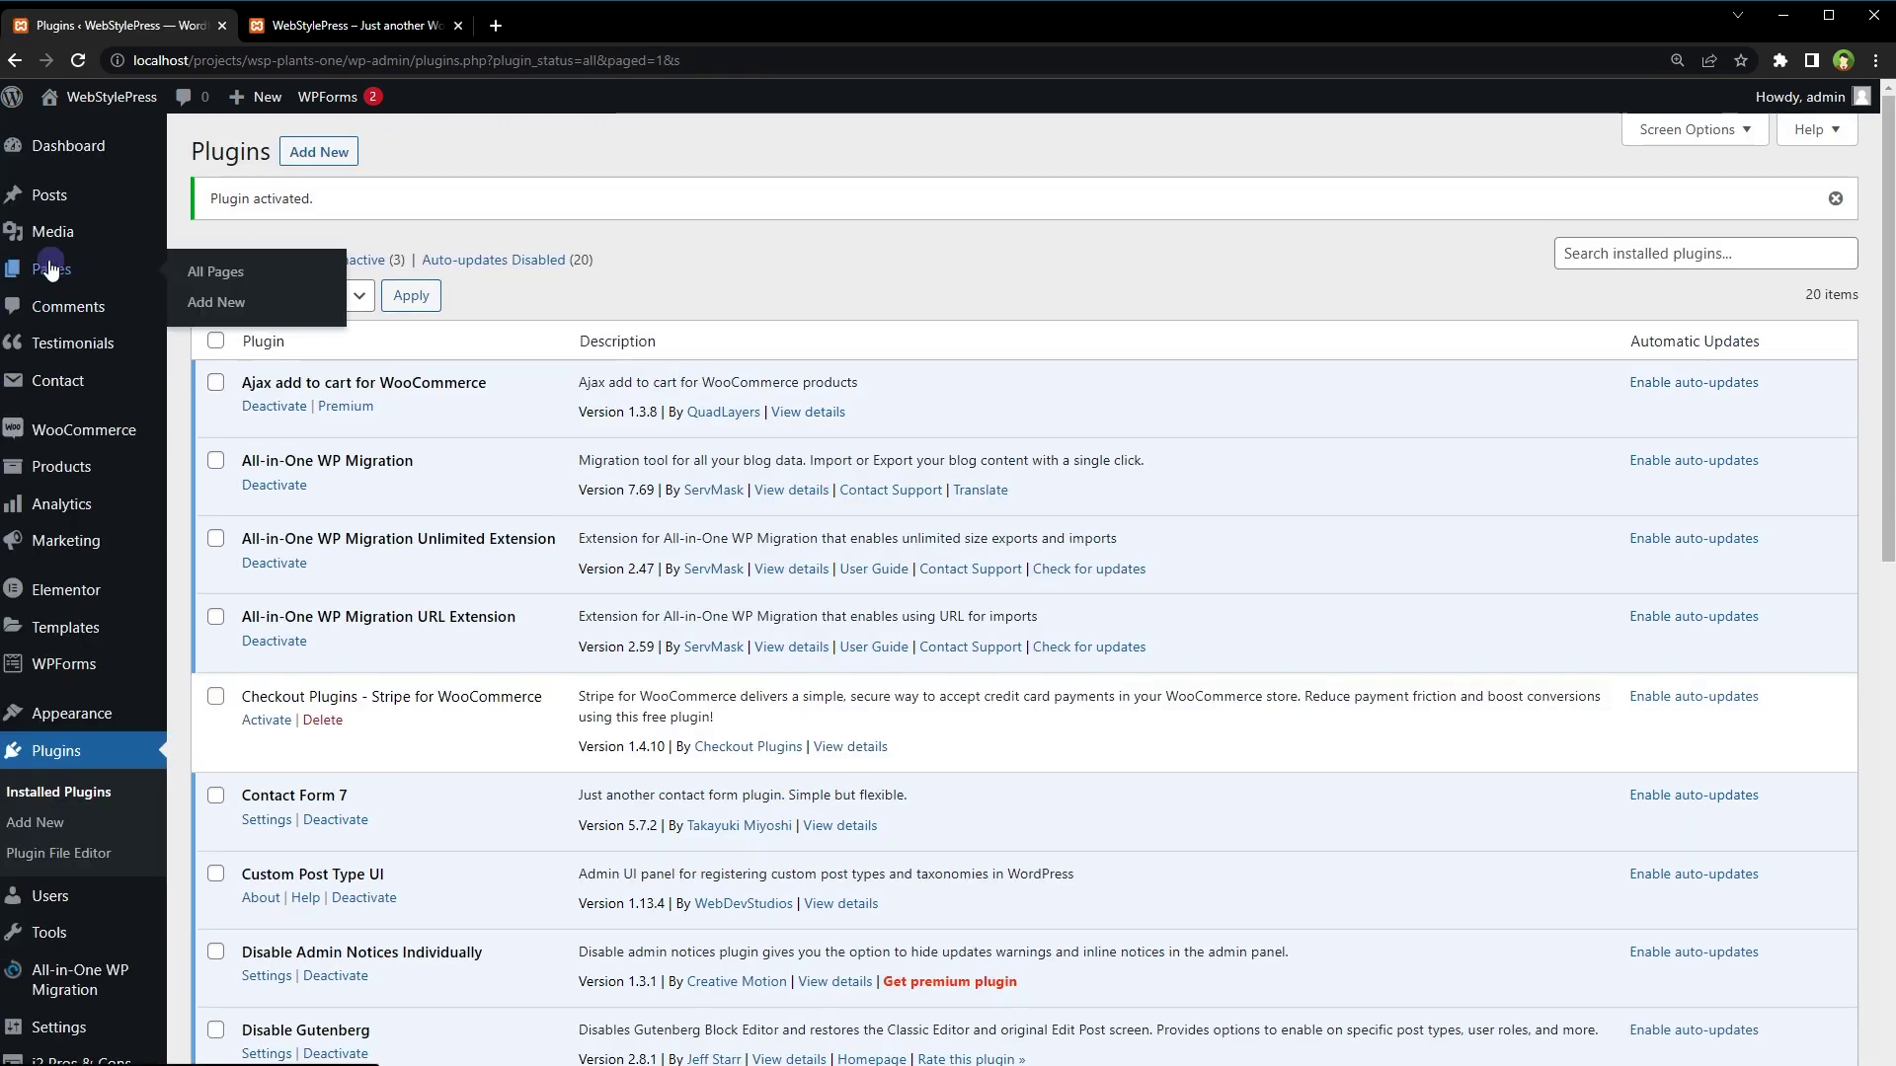
click(220, 306)
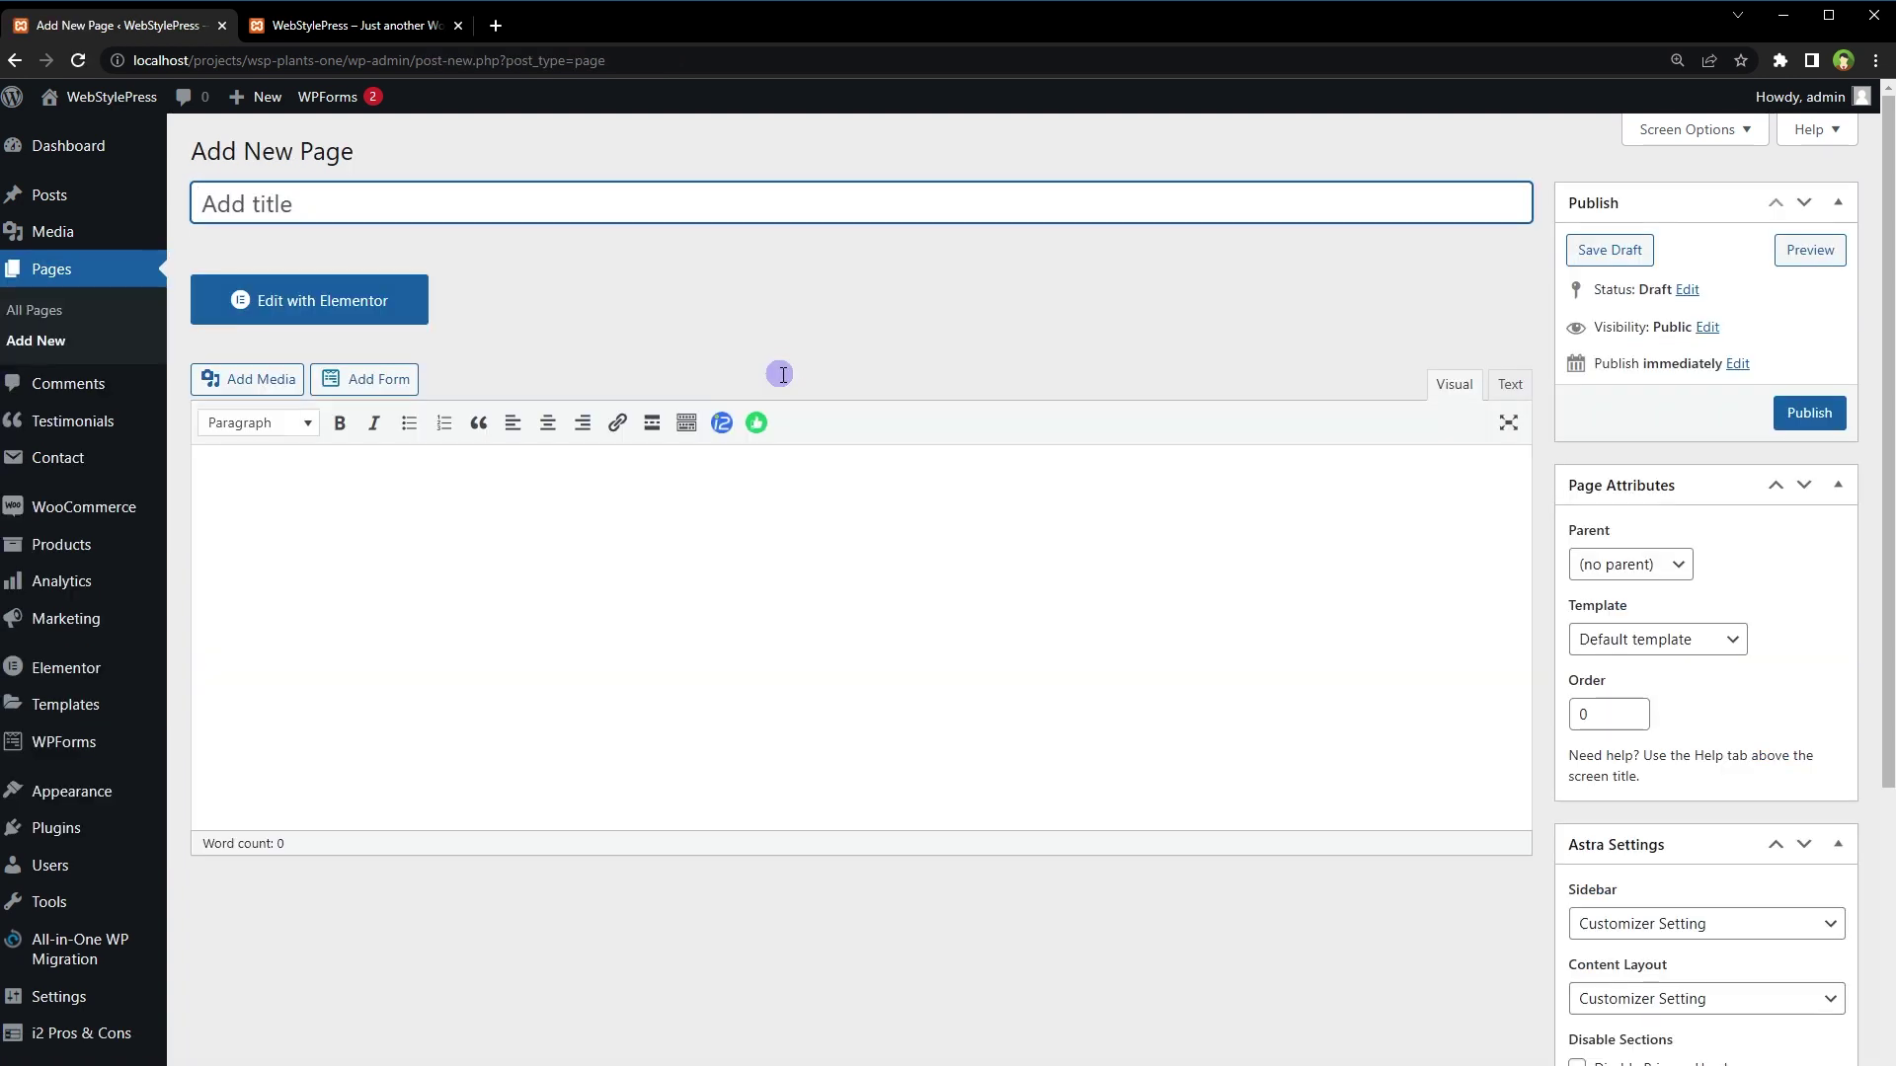
click(1511, 385)
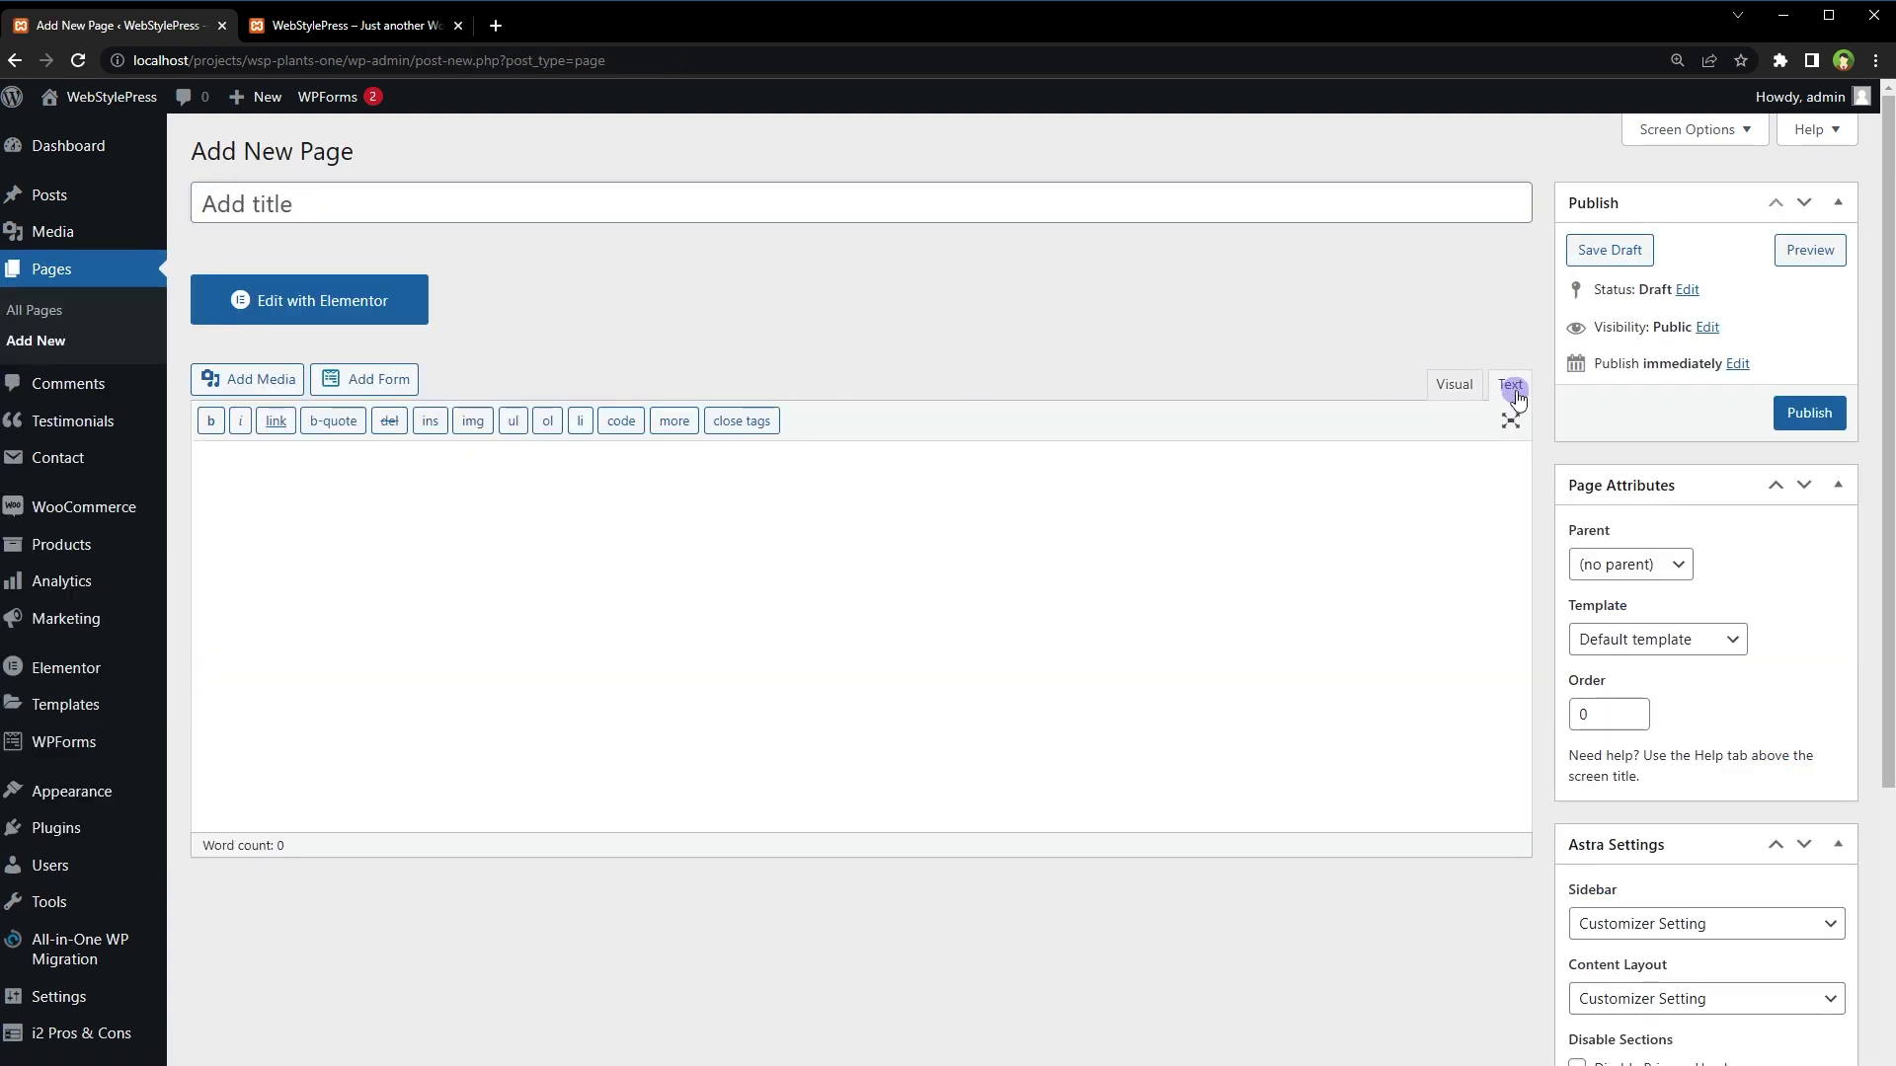
click(1450, 387)
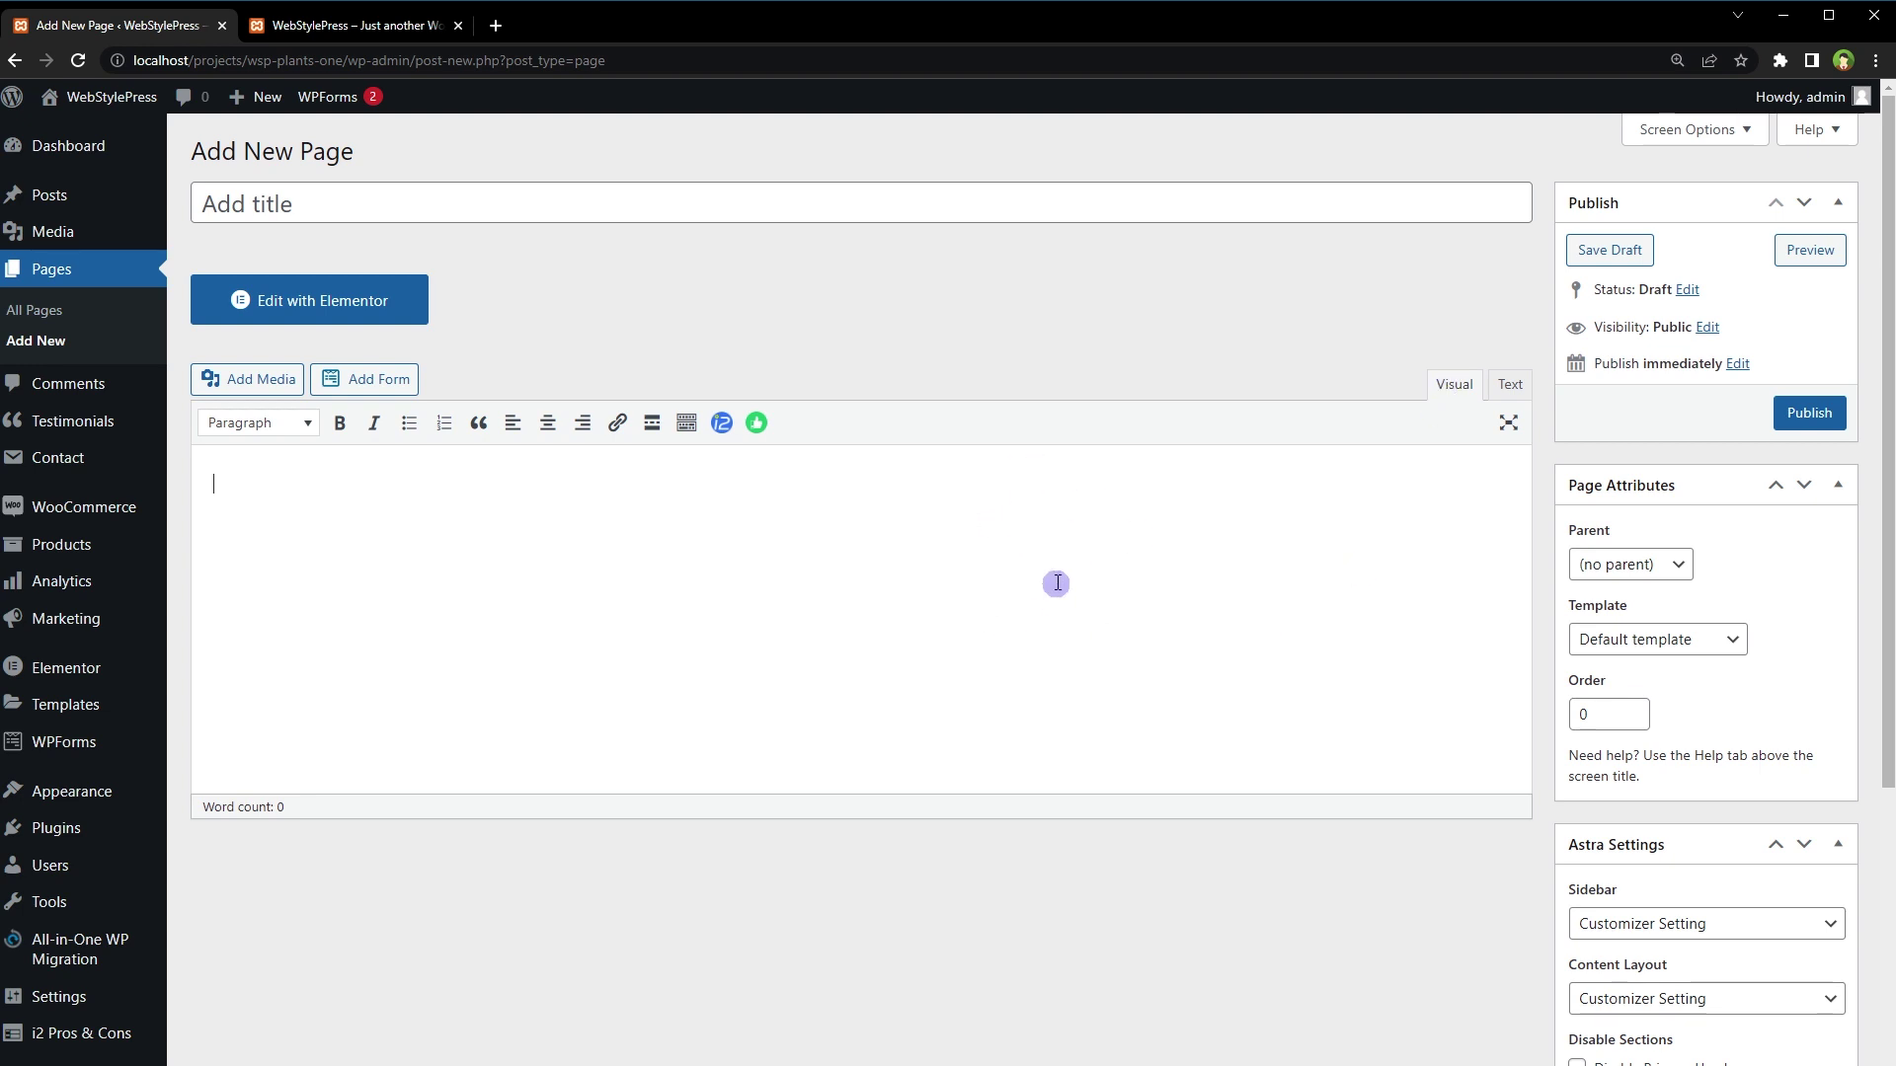
Open the i2 Pros & Cons dialog and review its titles and icons, leaving Show Button off
click(720, 425)
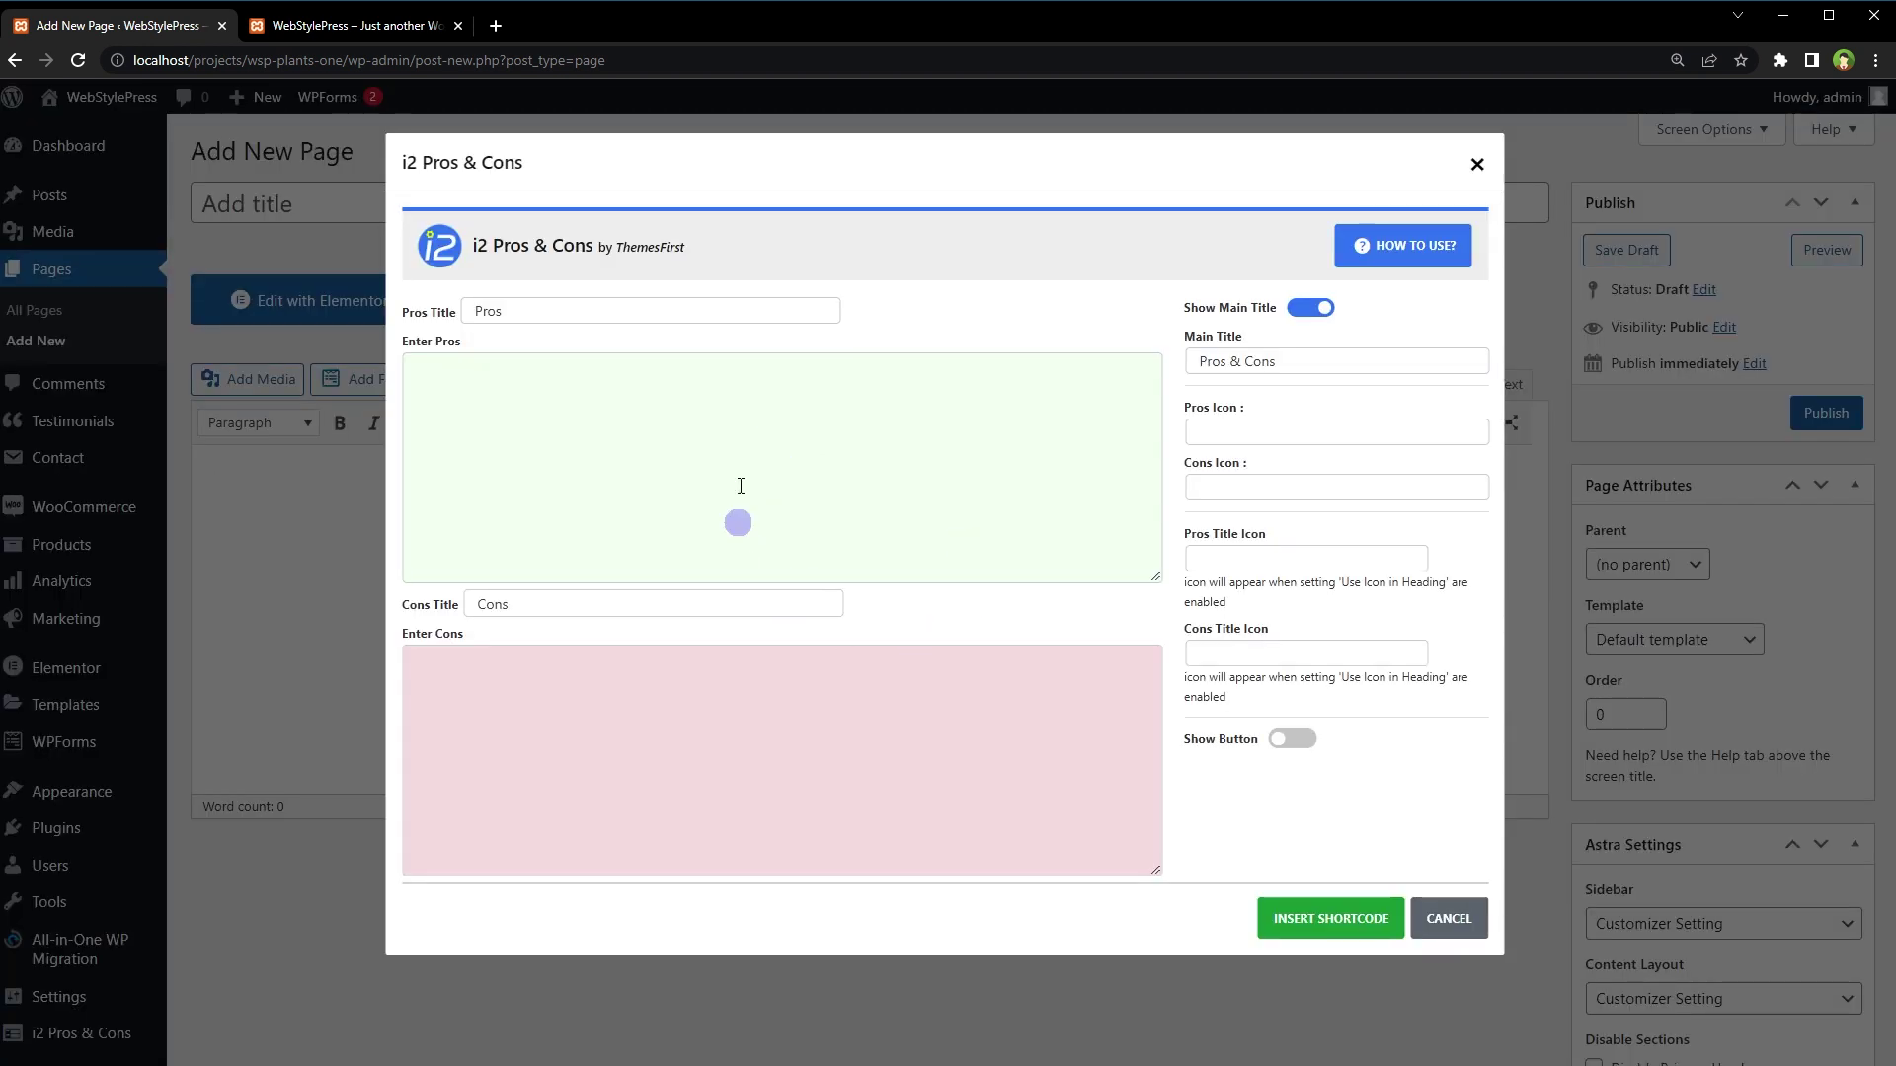
drag(587, 311, 464, 309)
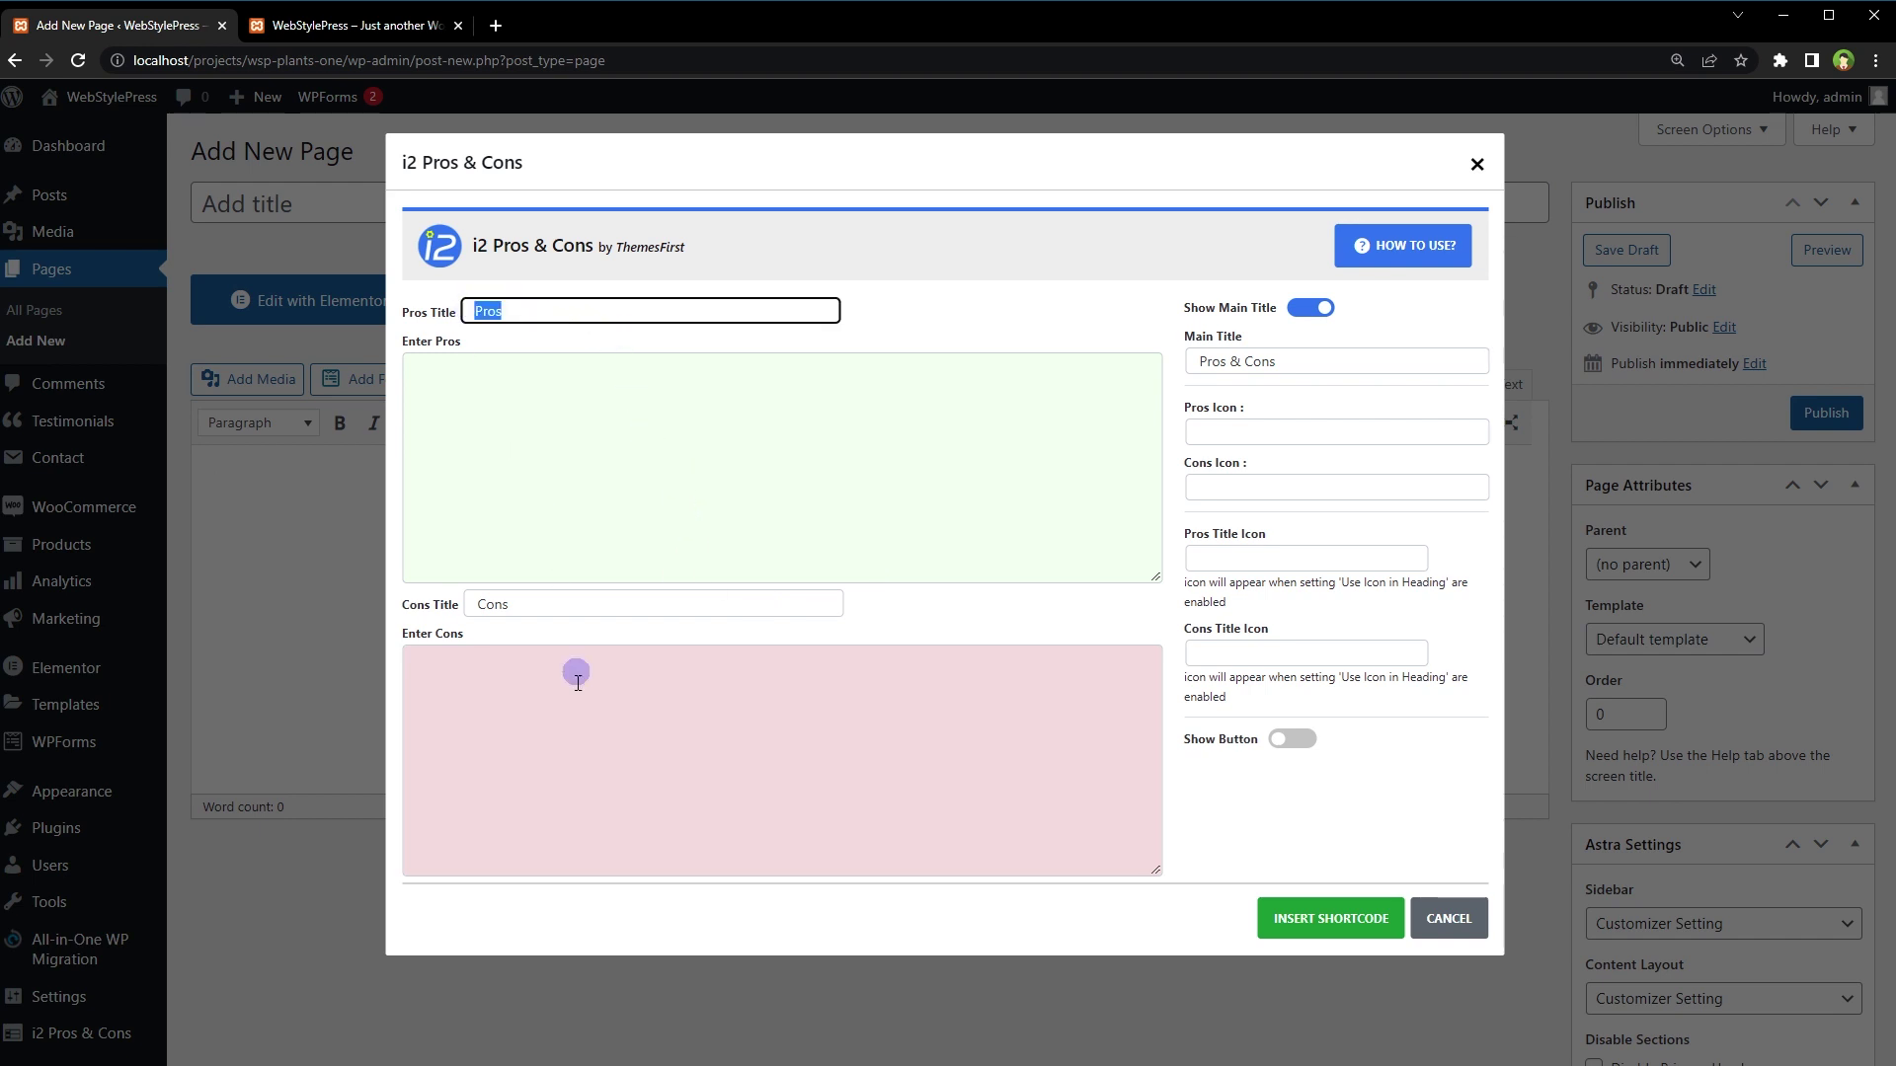
double_click(551, 610)
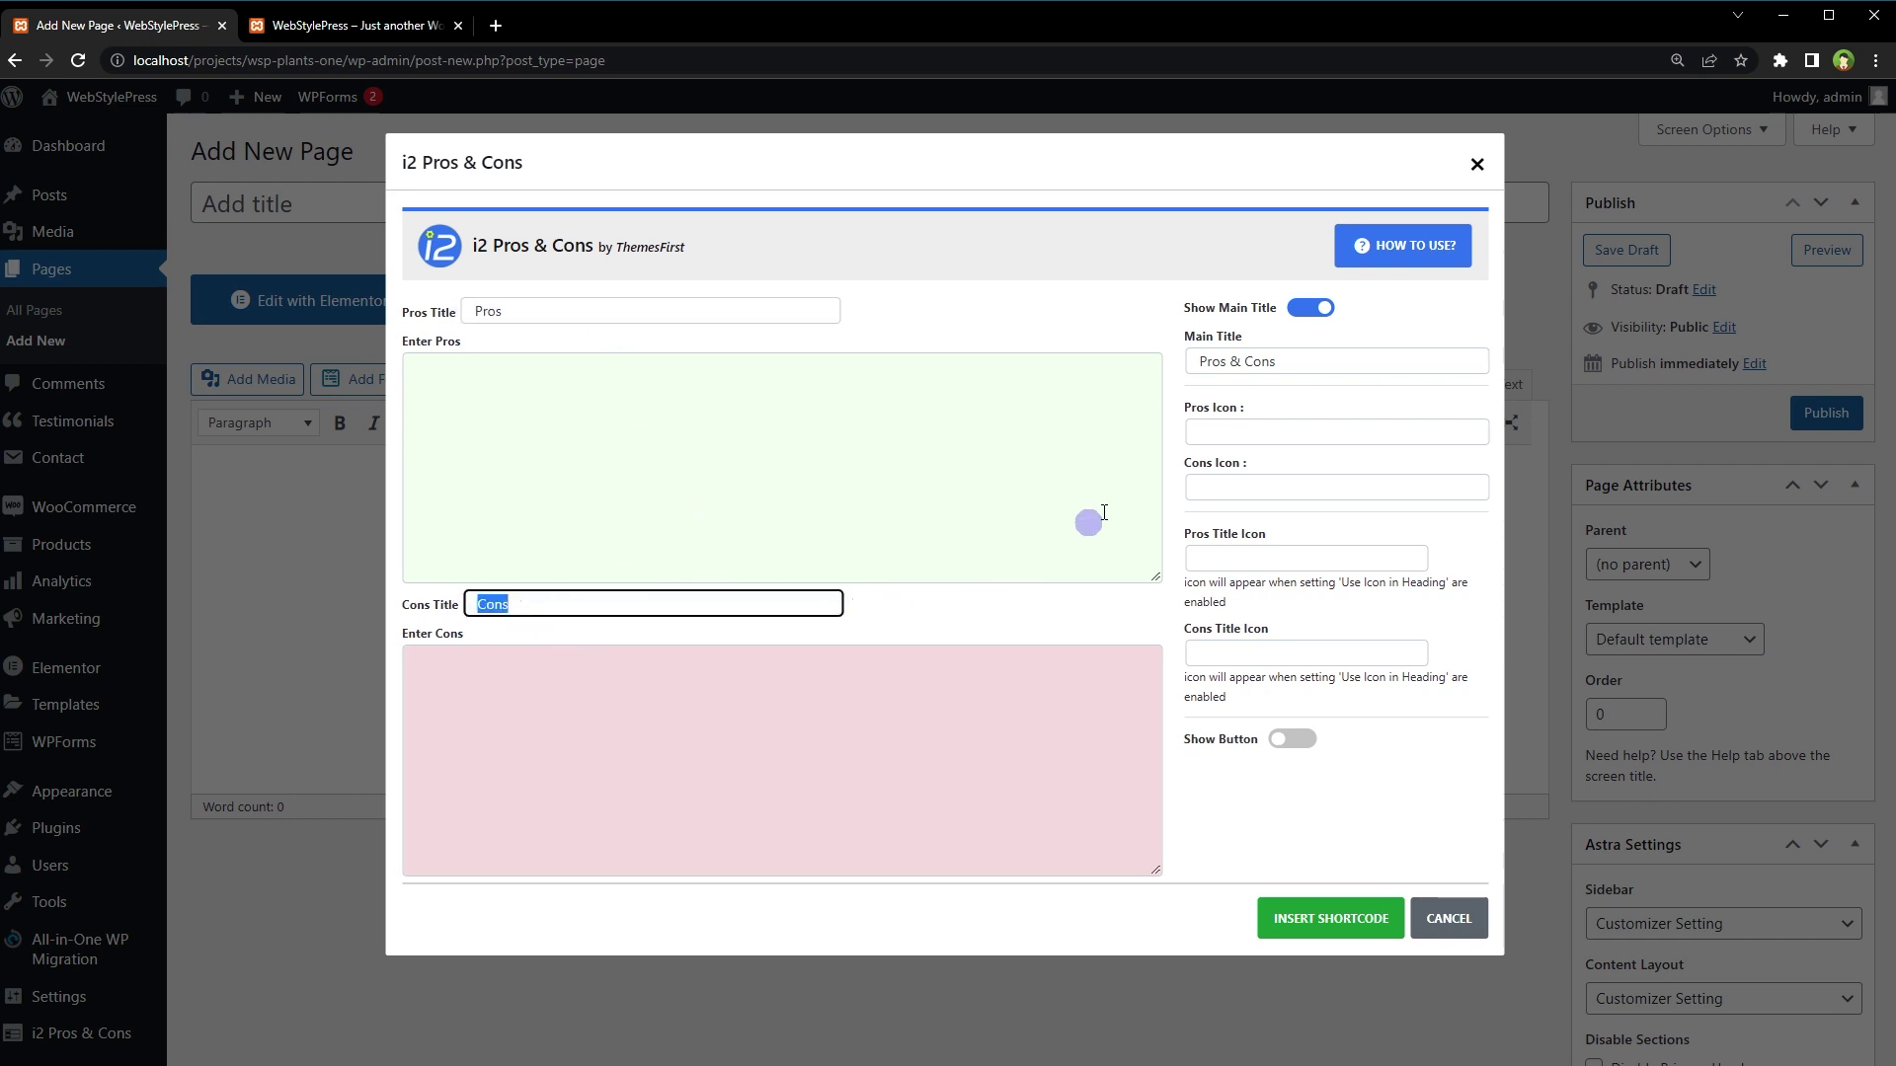
click(1252, 435)
click(1286, 405)
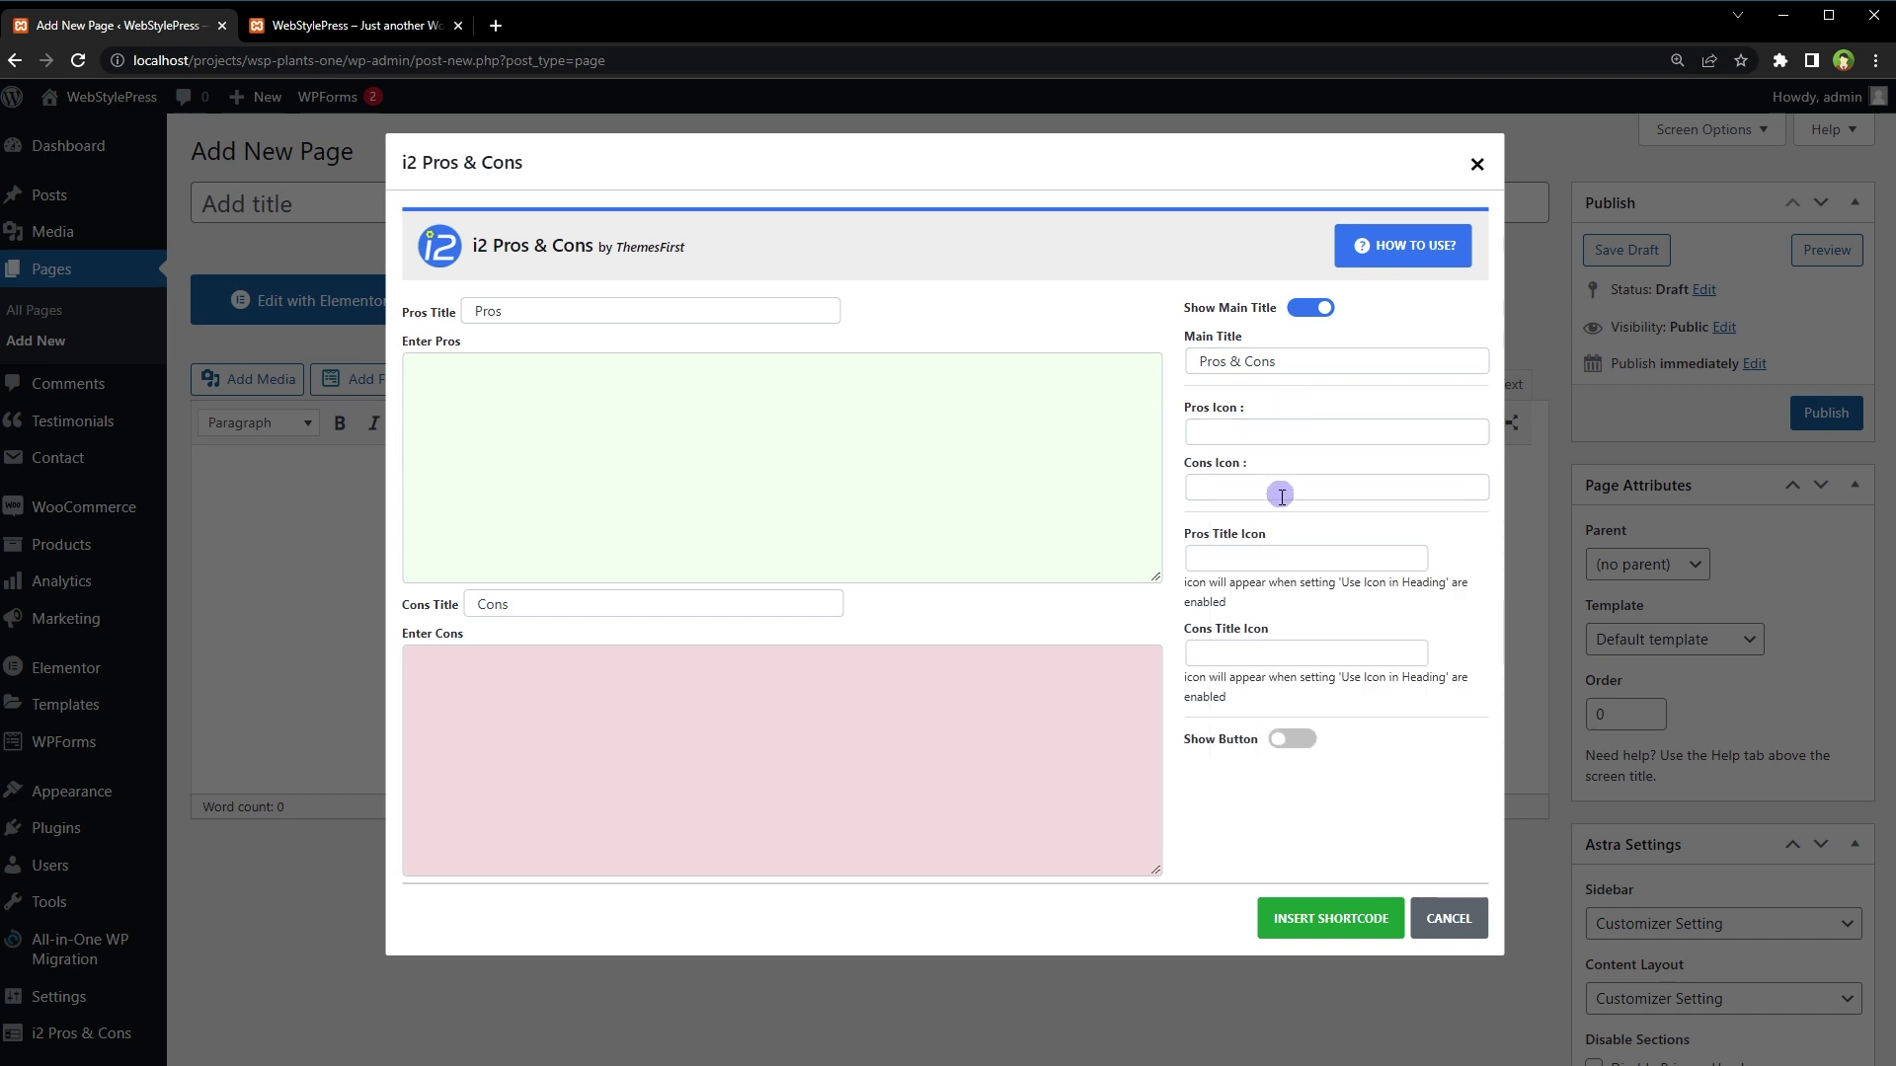
click(1280, 484)
click(1291, 461)
click(1264, 559)
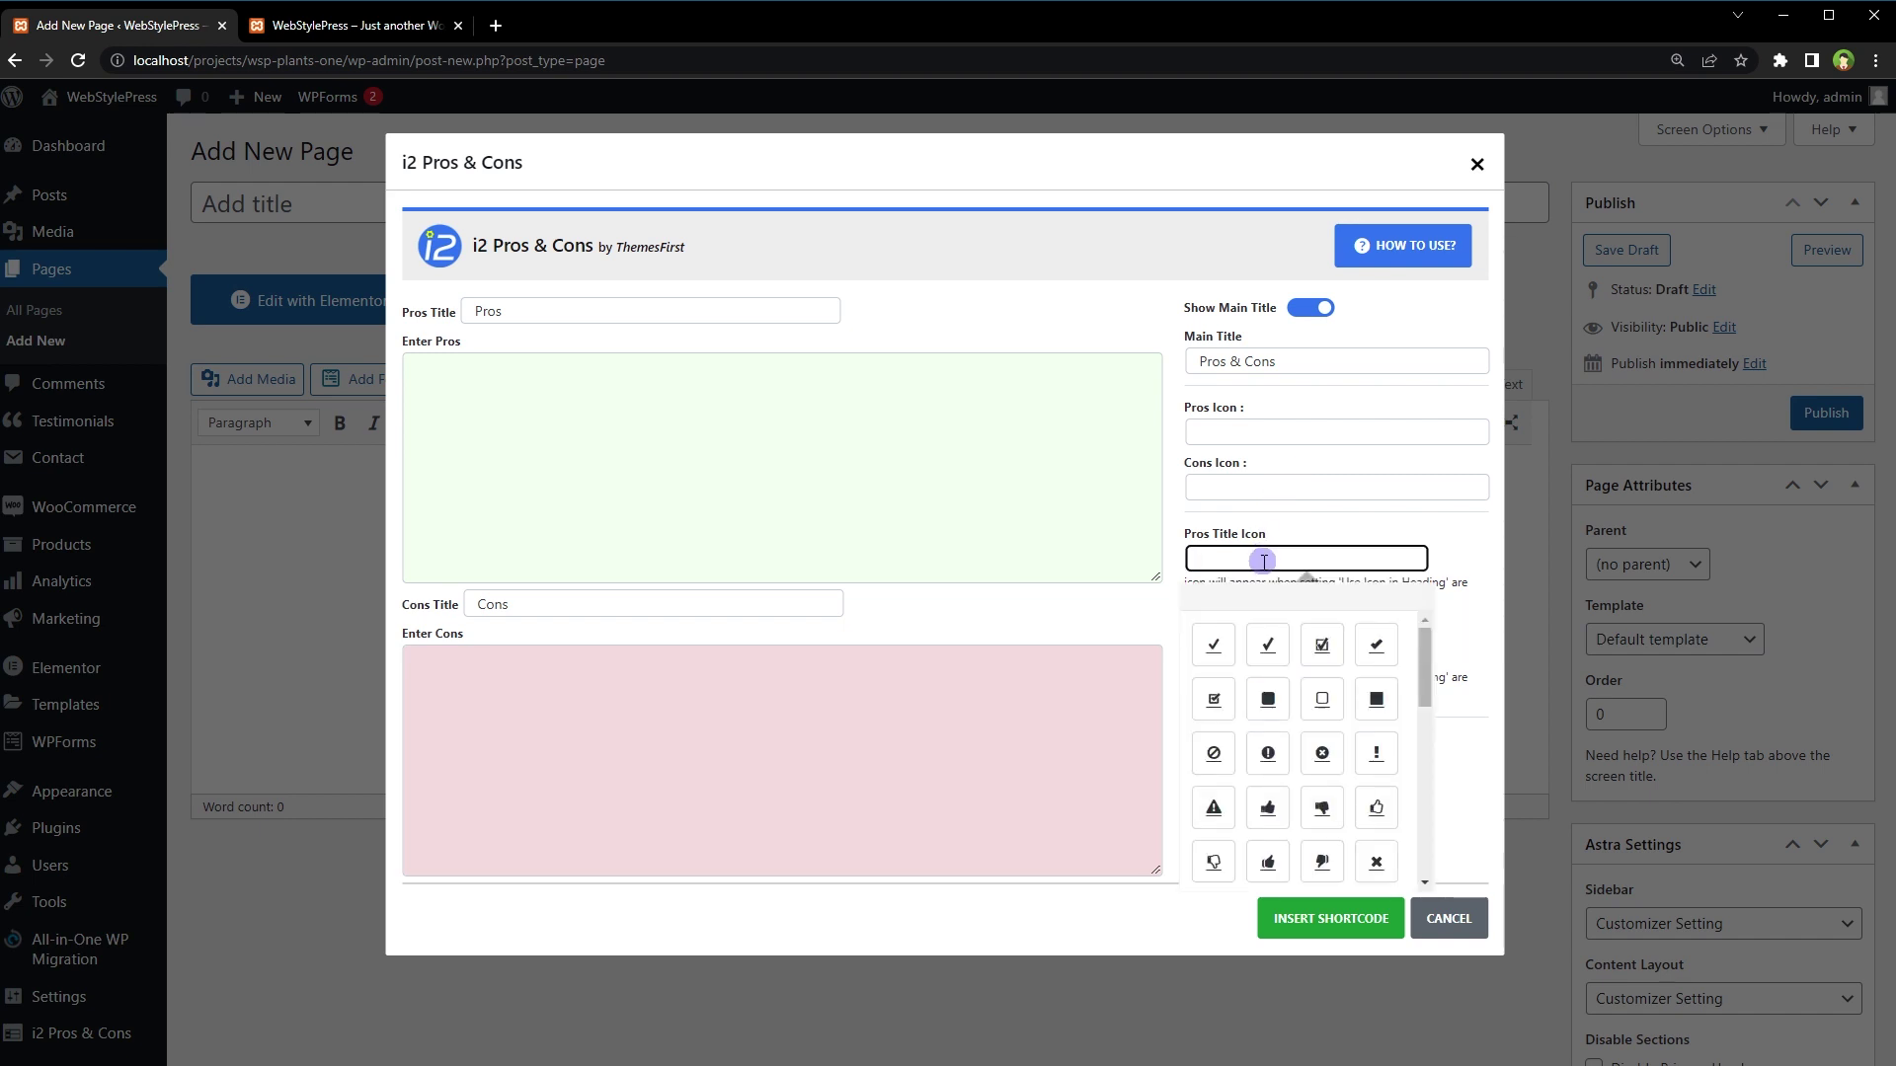
click(1266, 541)
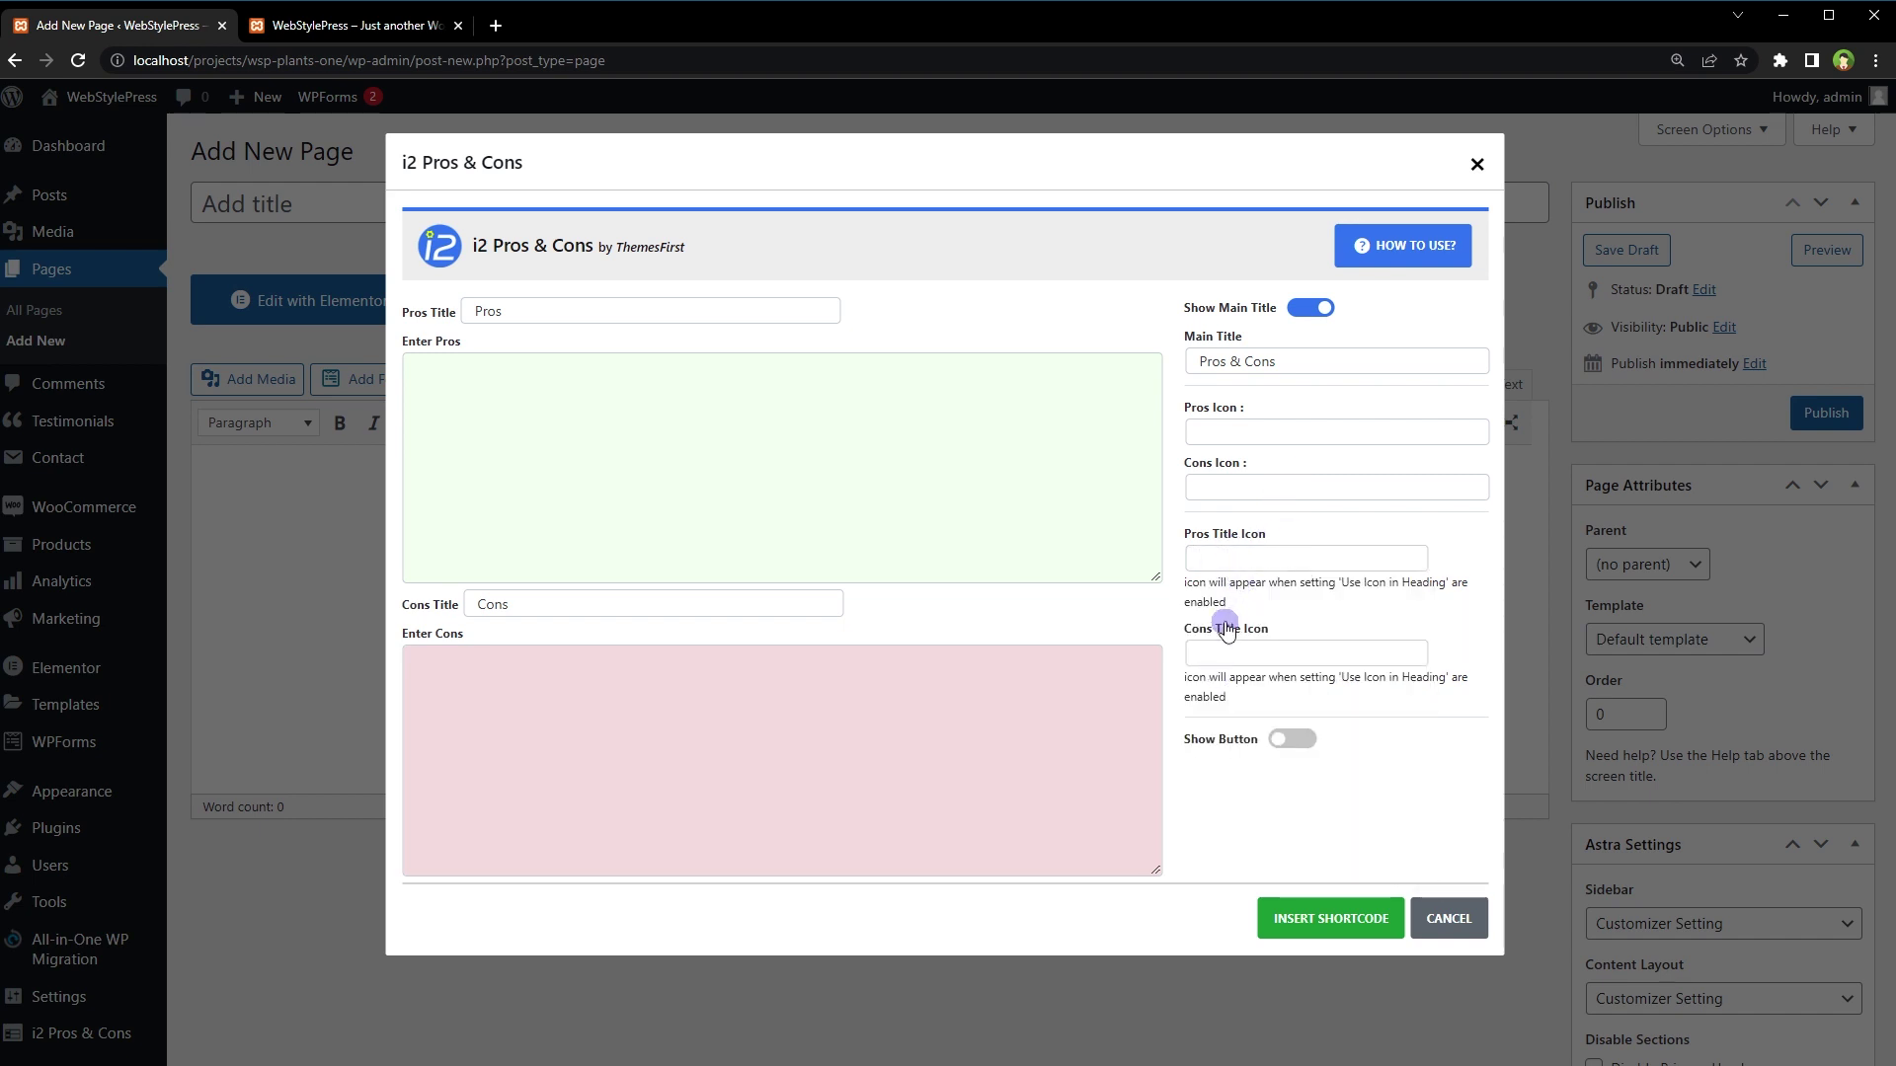
click(1292, 738)
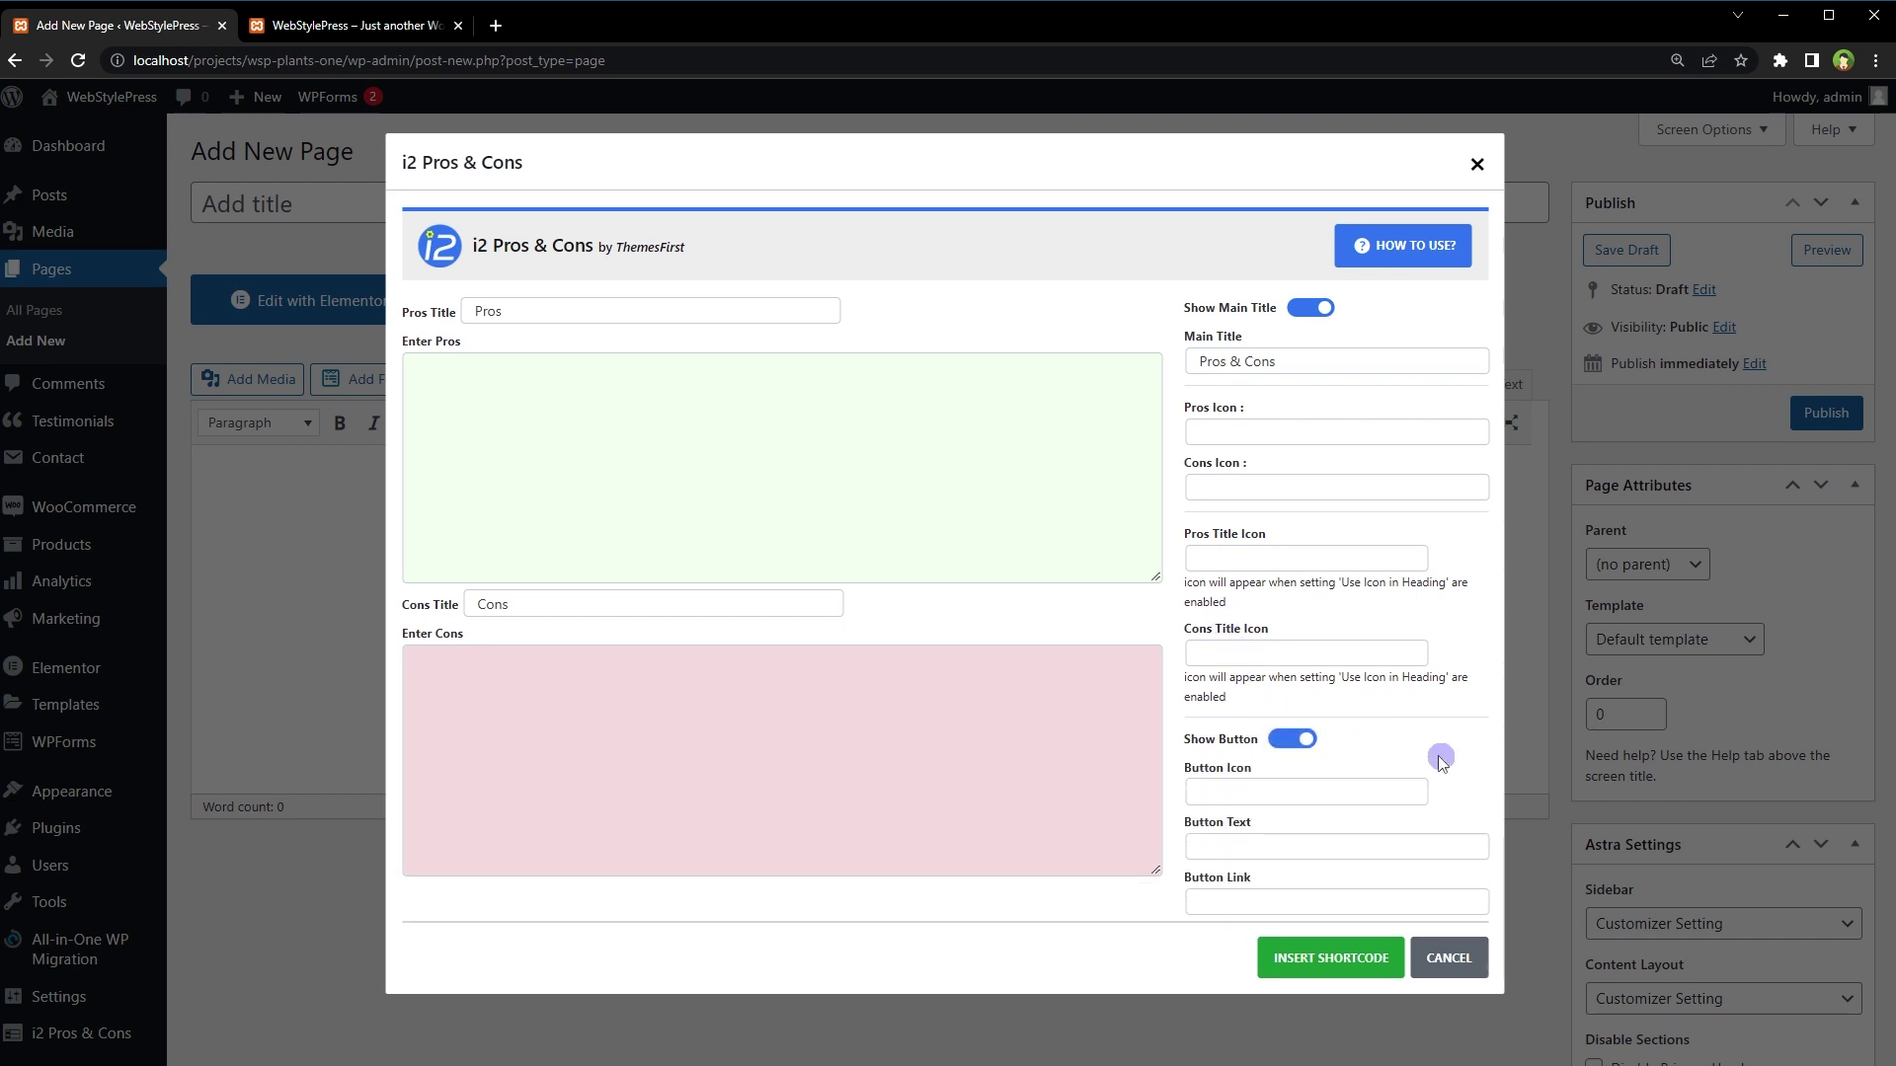
click(1285, 741)
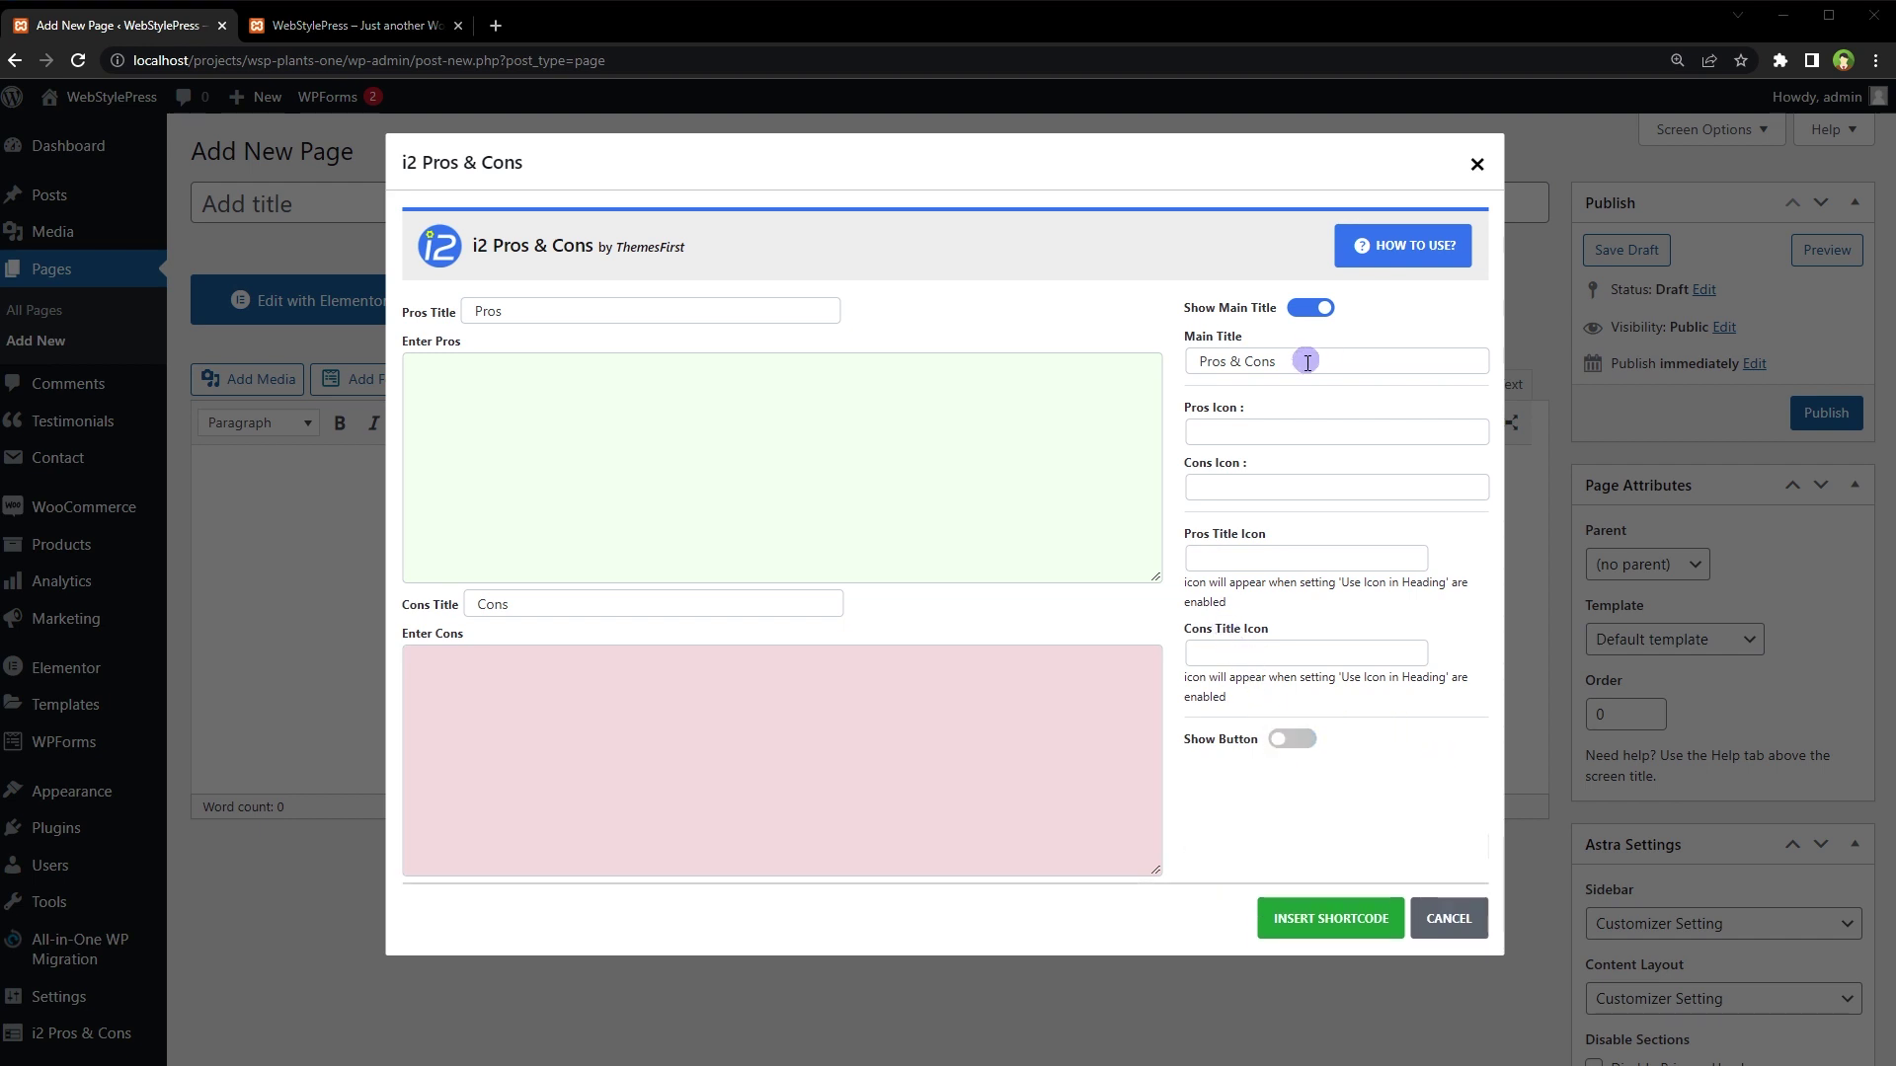
Set Main Title to 'WordPress Pros & Cons' and paste six pros, including Easy to work with
drag(1311, 362, 1008, 368)
text(WordPress Pros & Cons)
drag(1373, 364, 1152, 355)
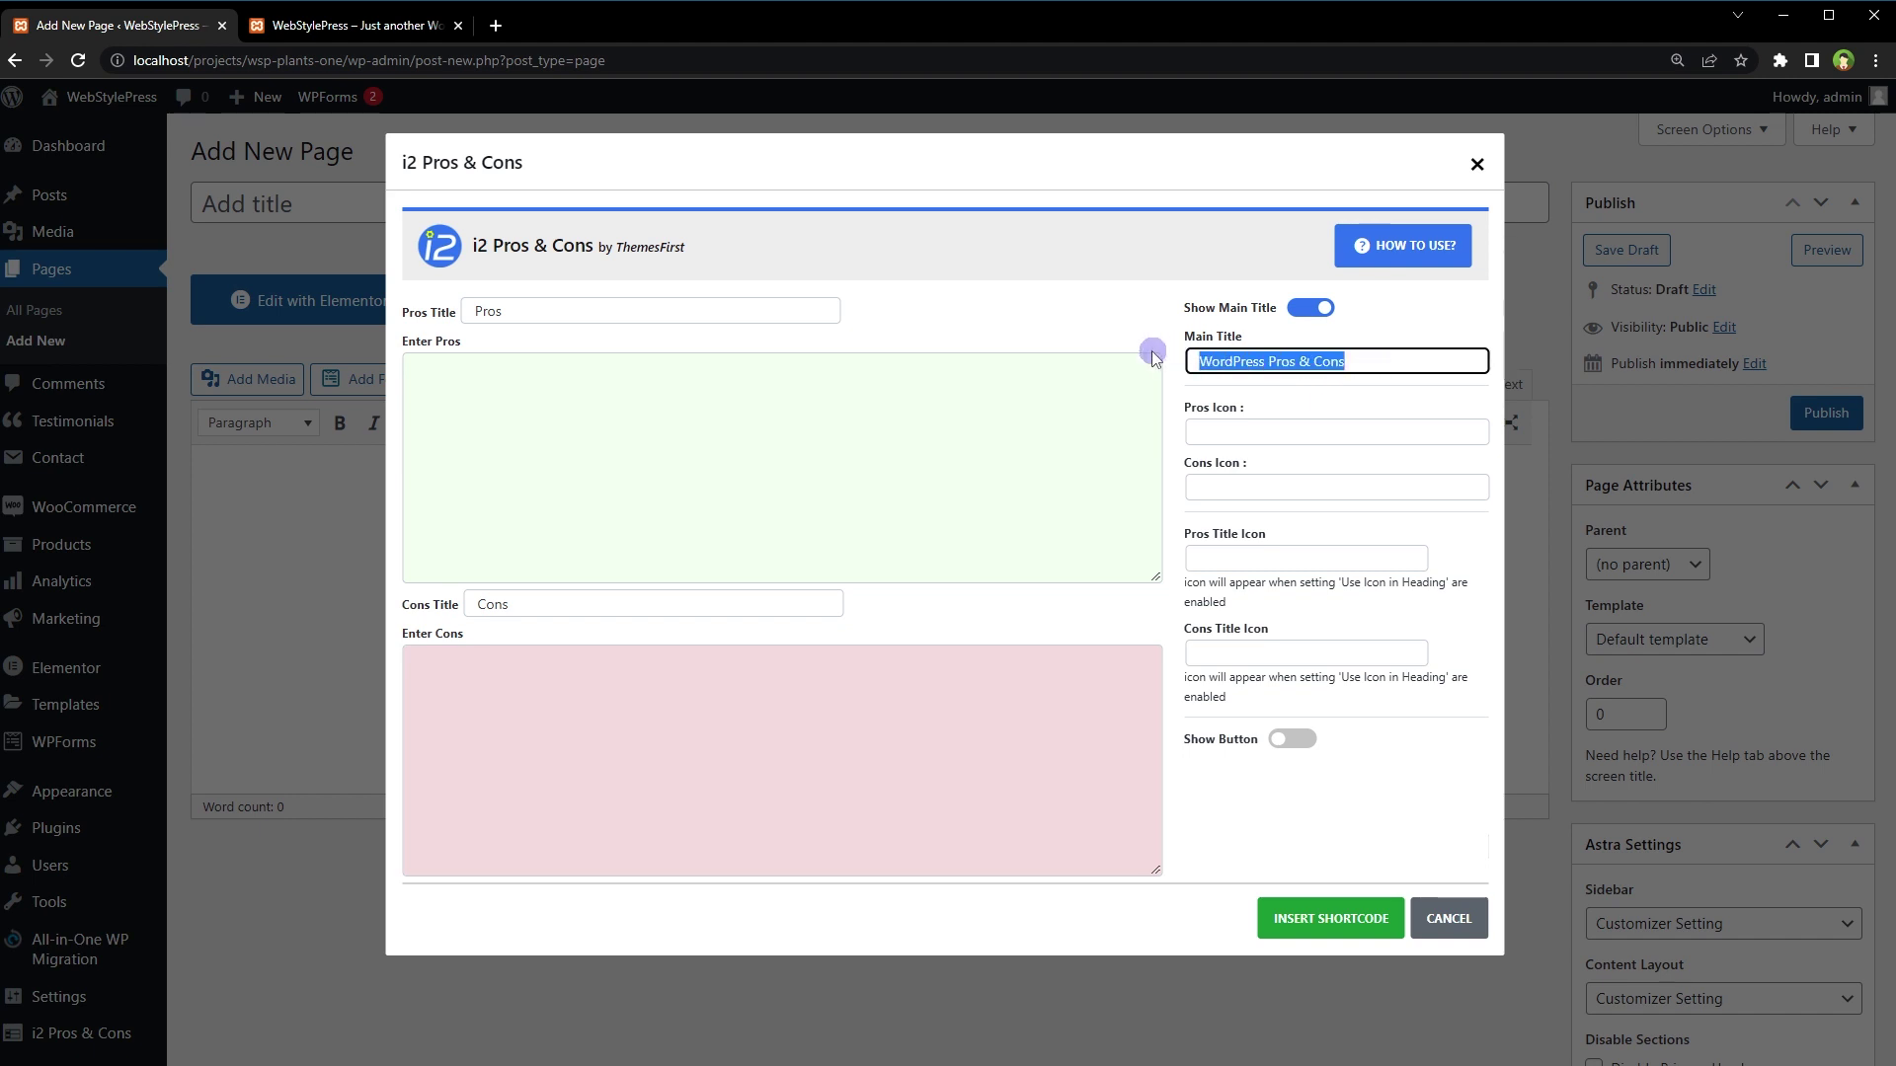
click(728, 415)
text(User friendly CMS Free plugins Free themes Wide support SEO friendly Easy to work with)
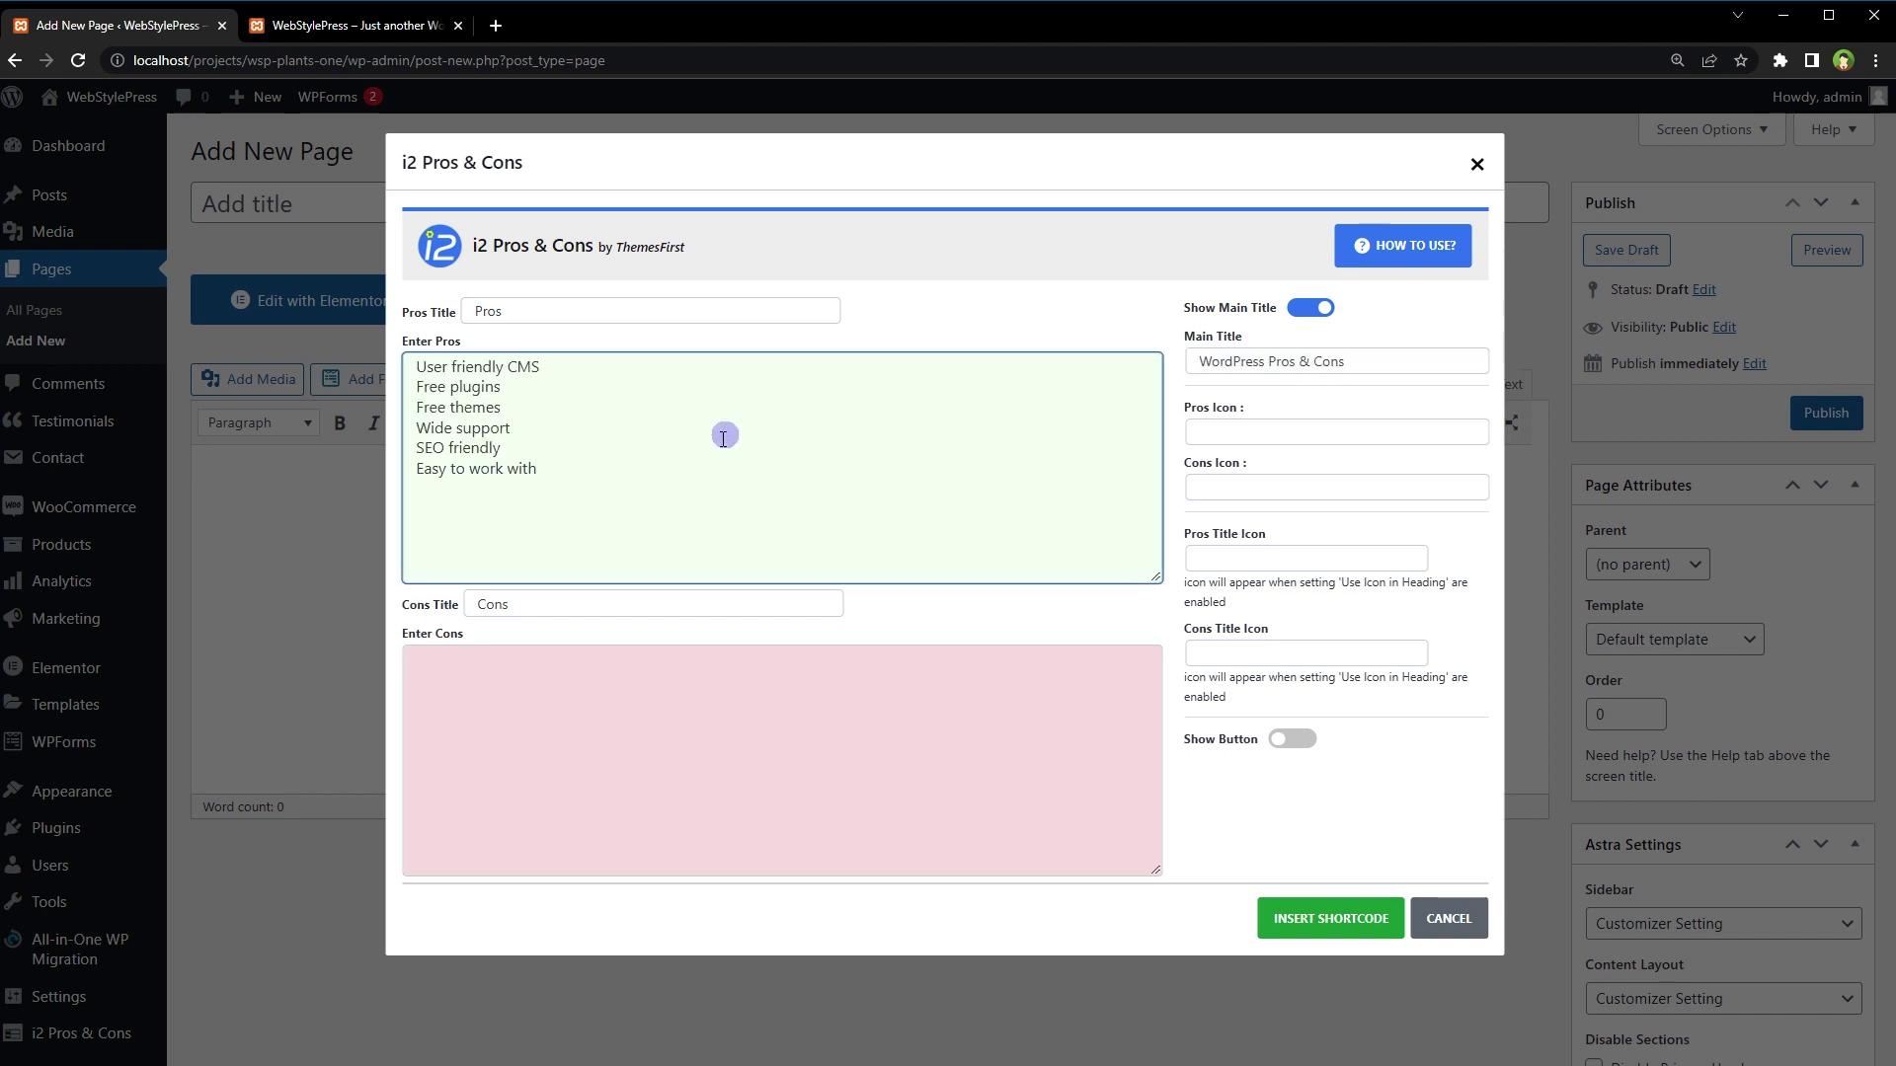
drag(569, 469, 363, 486)
drag(535, 449, 405, 434)
Paste four cons into the cons list and insert the shortcode into the page
click(753, 774)
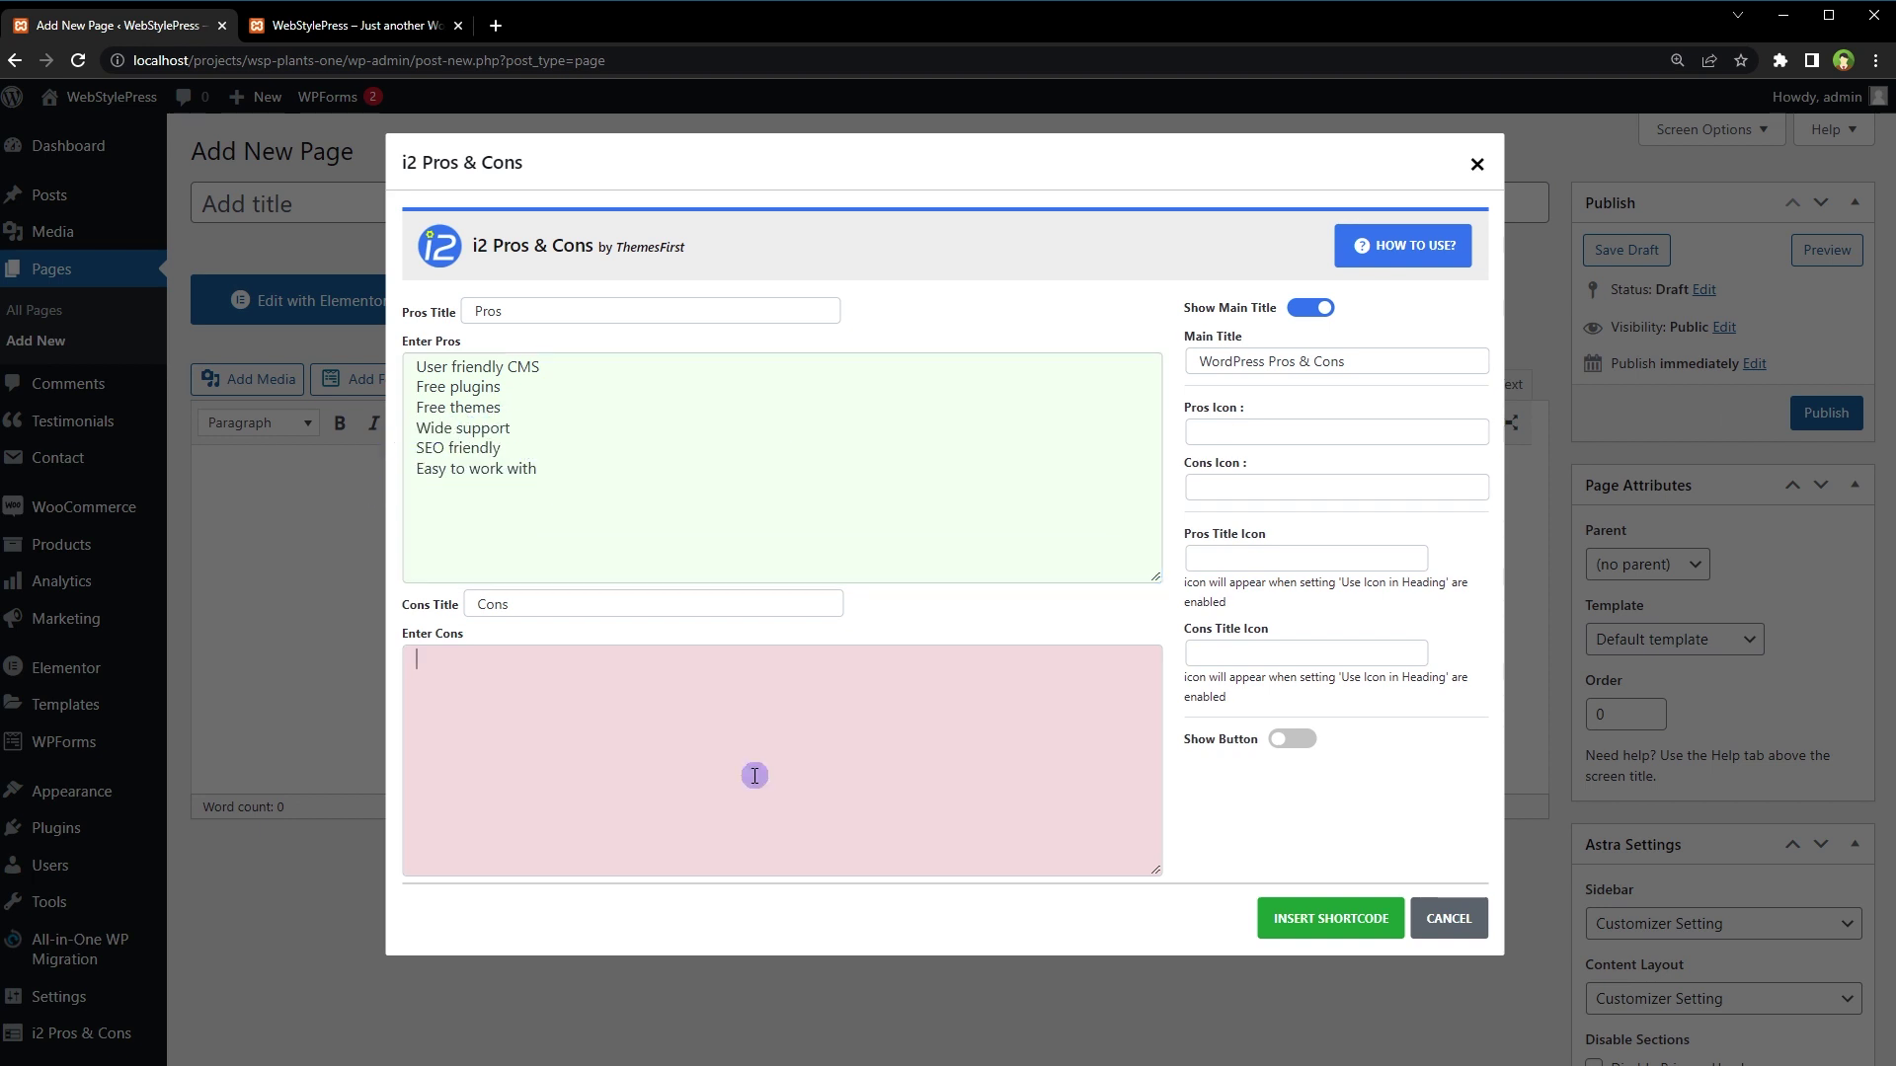
text(Always keeps updating Many plugins are not updated Slow database Gets hacked easily)
drag(538, 717, 358, 651)
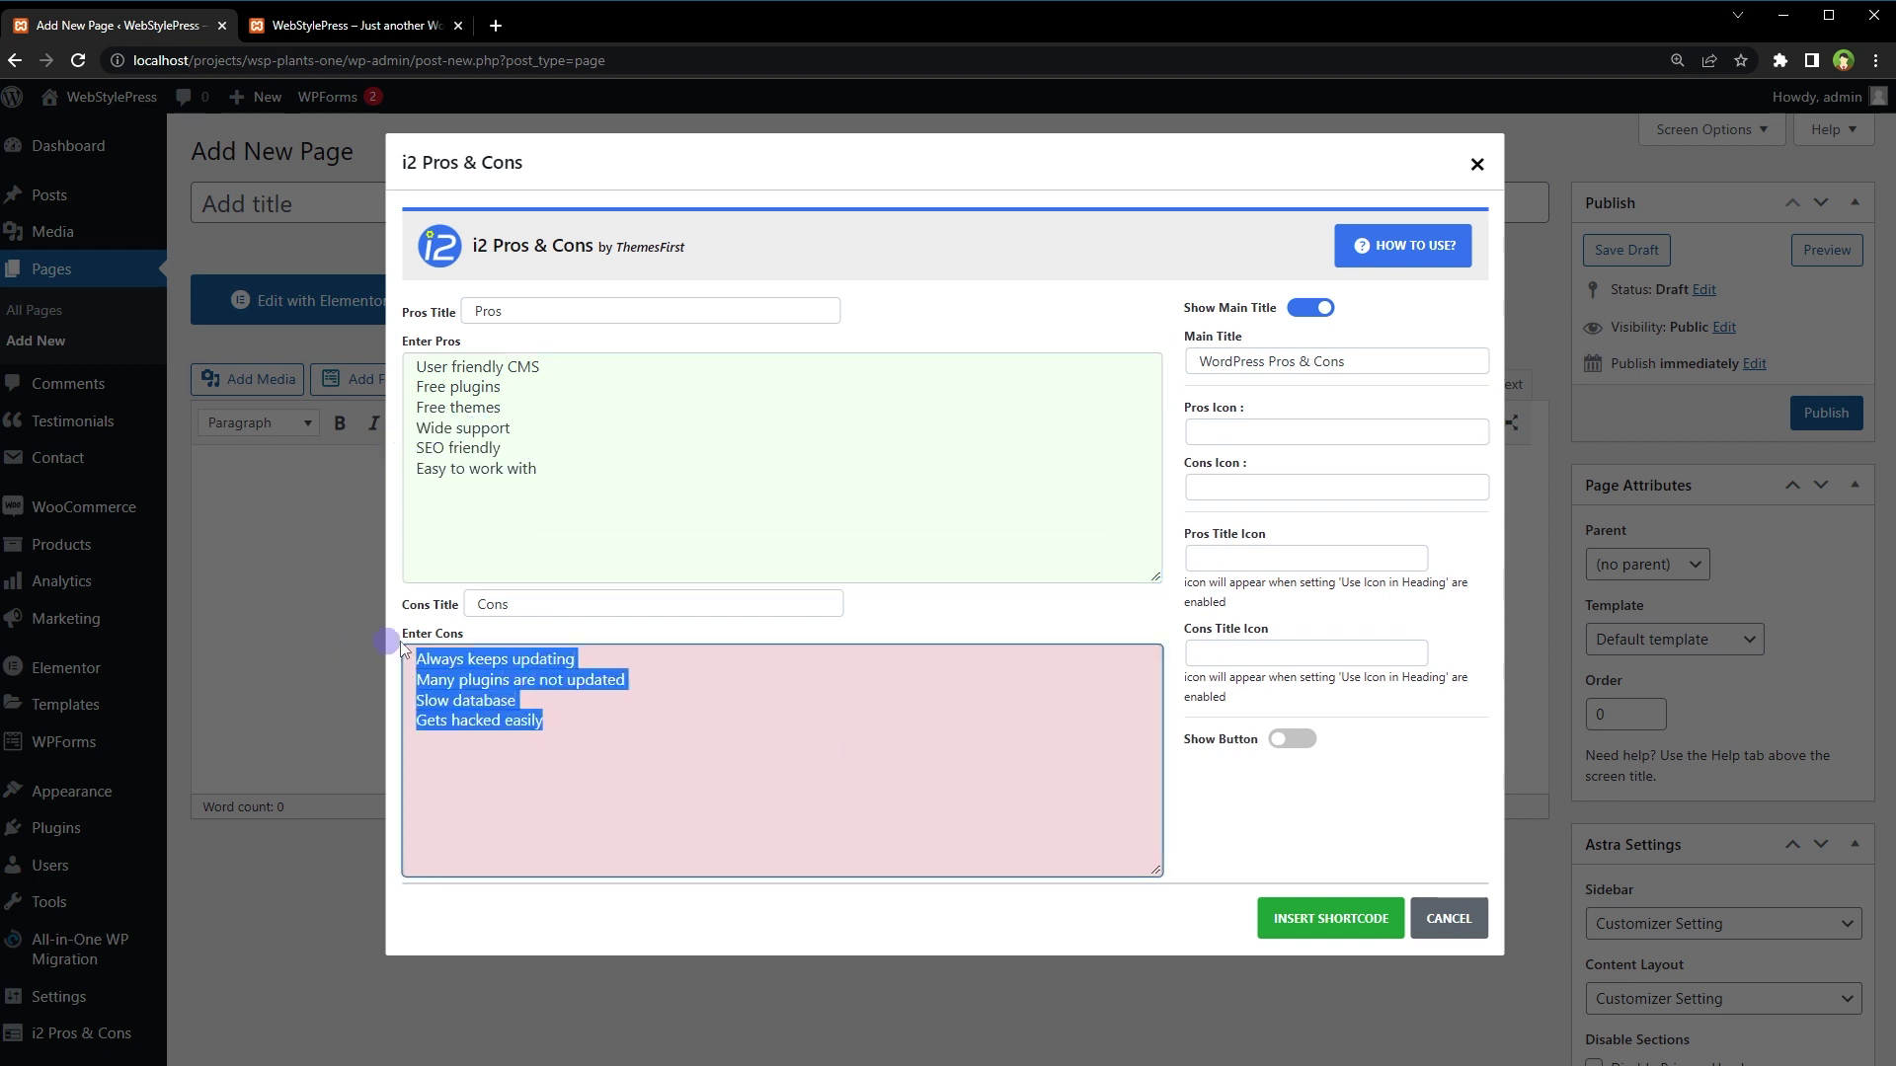
click(1330, 919)
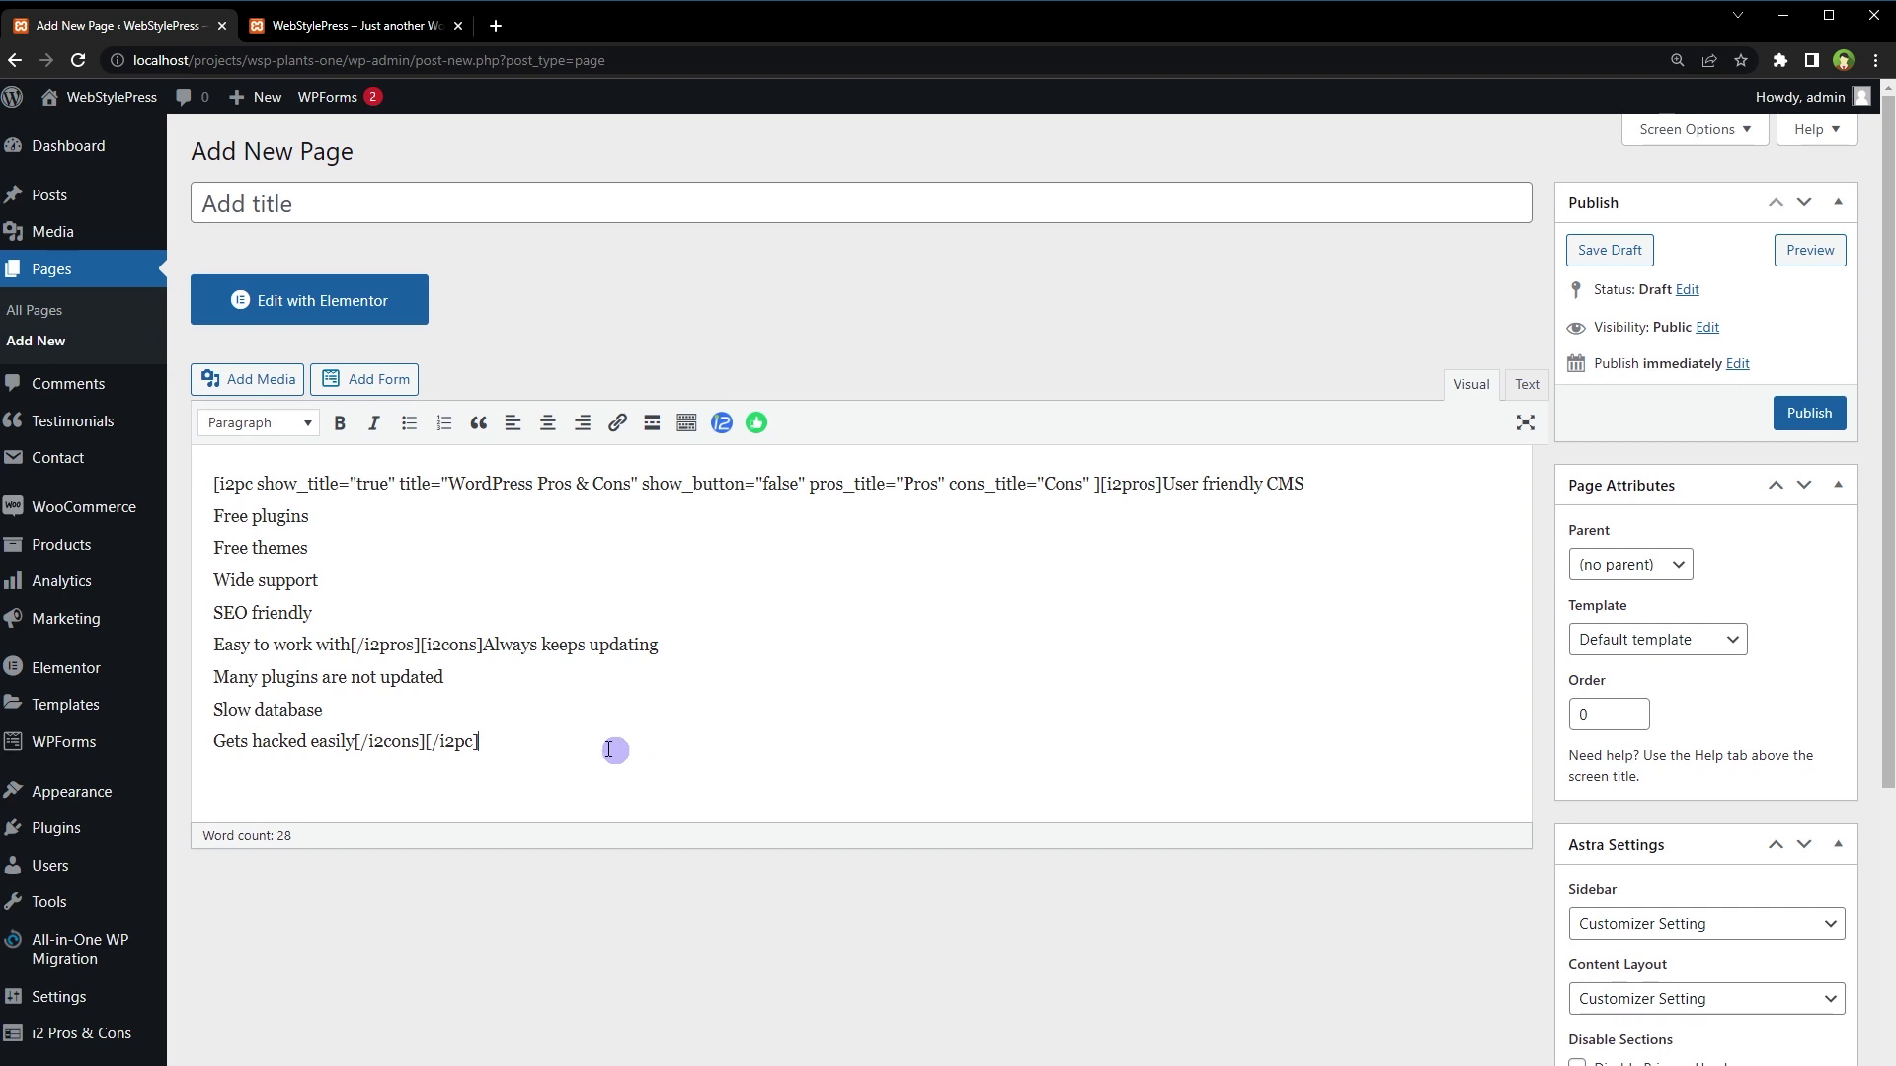
drag(613, 749, 179, 465)
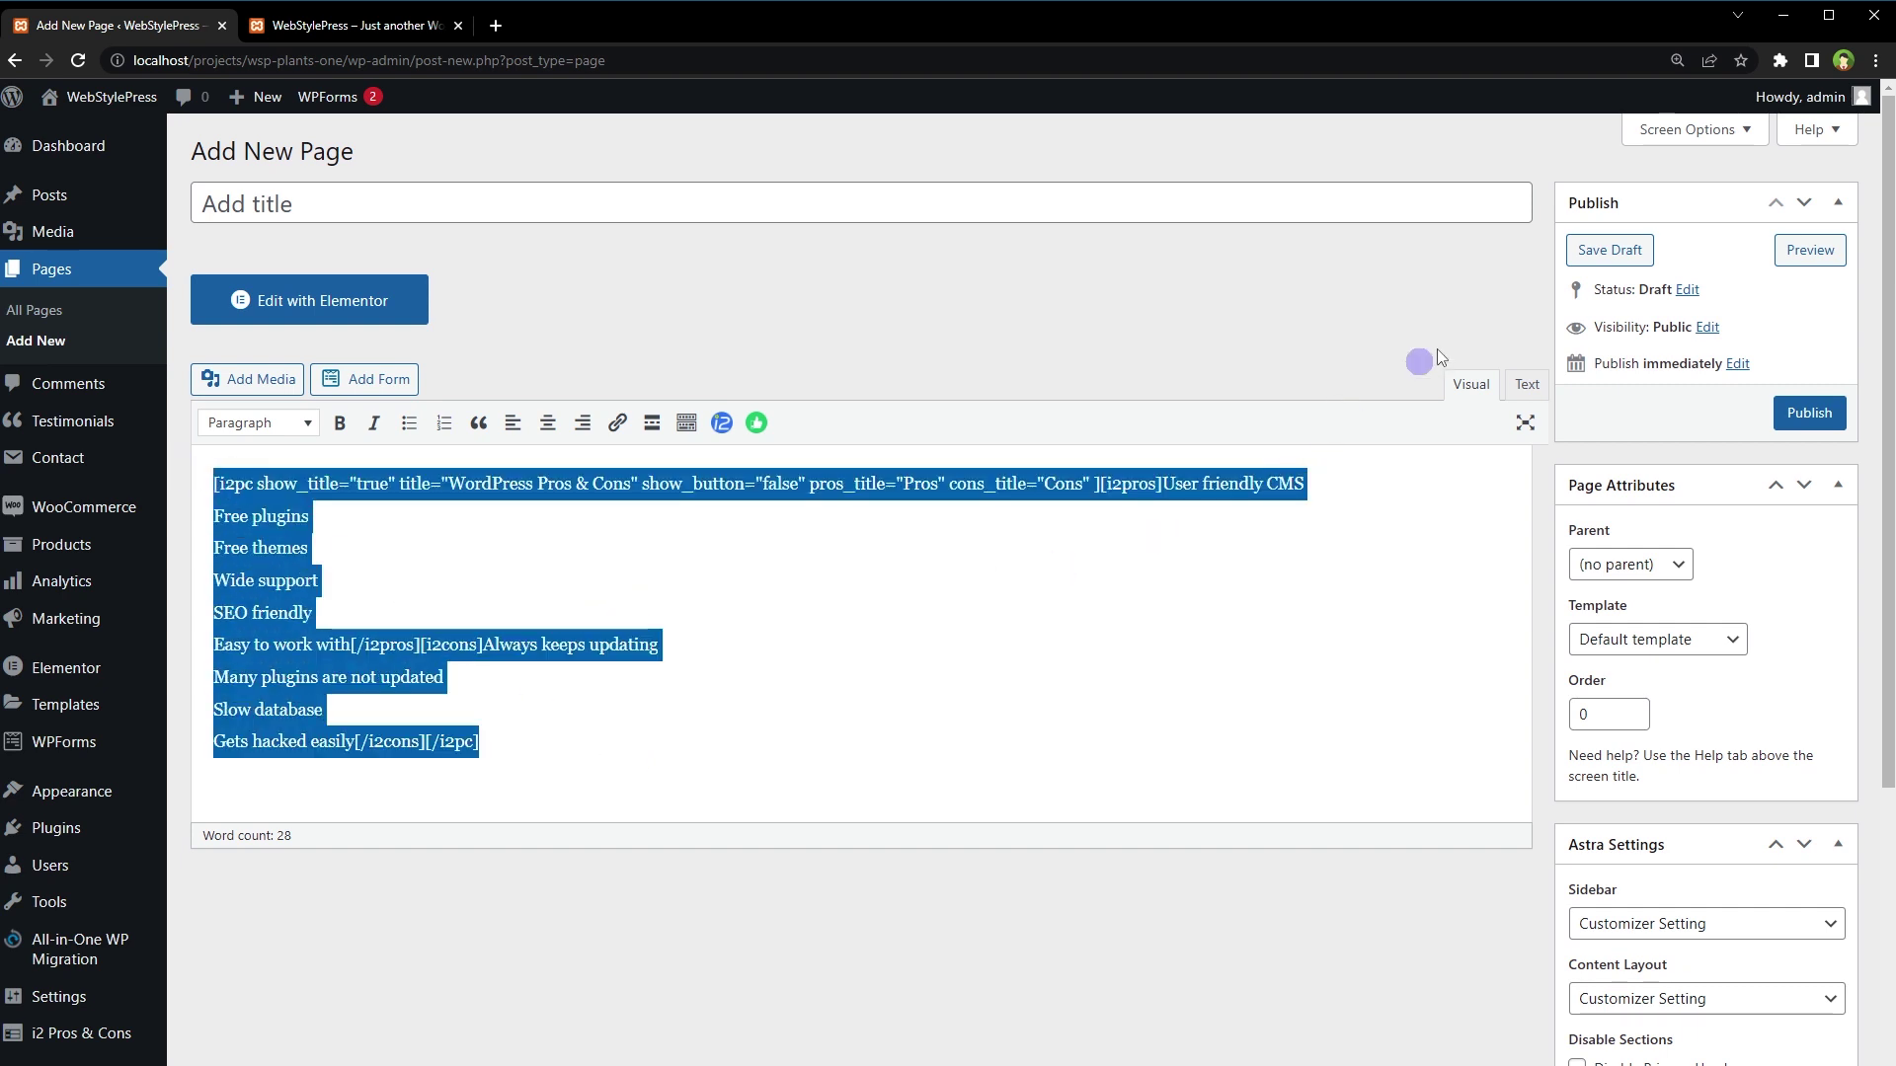
Paste 'WordPress Pros & Cons' into the page title field and publish the page
click(1141, 211)
click(813, 313)
click(741, 191)
text(WordPress Pros & Cons)
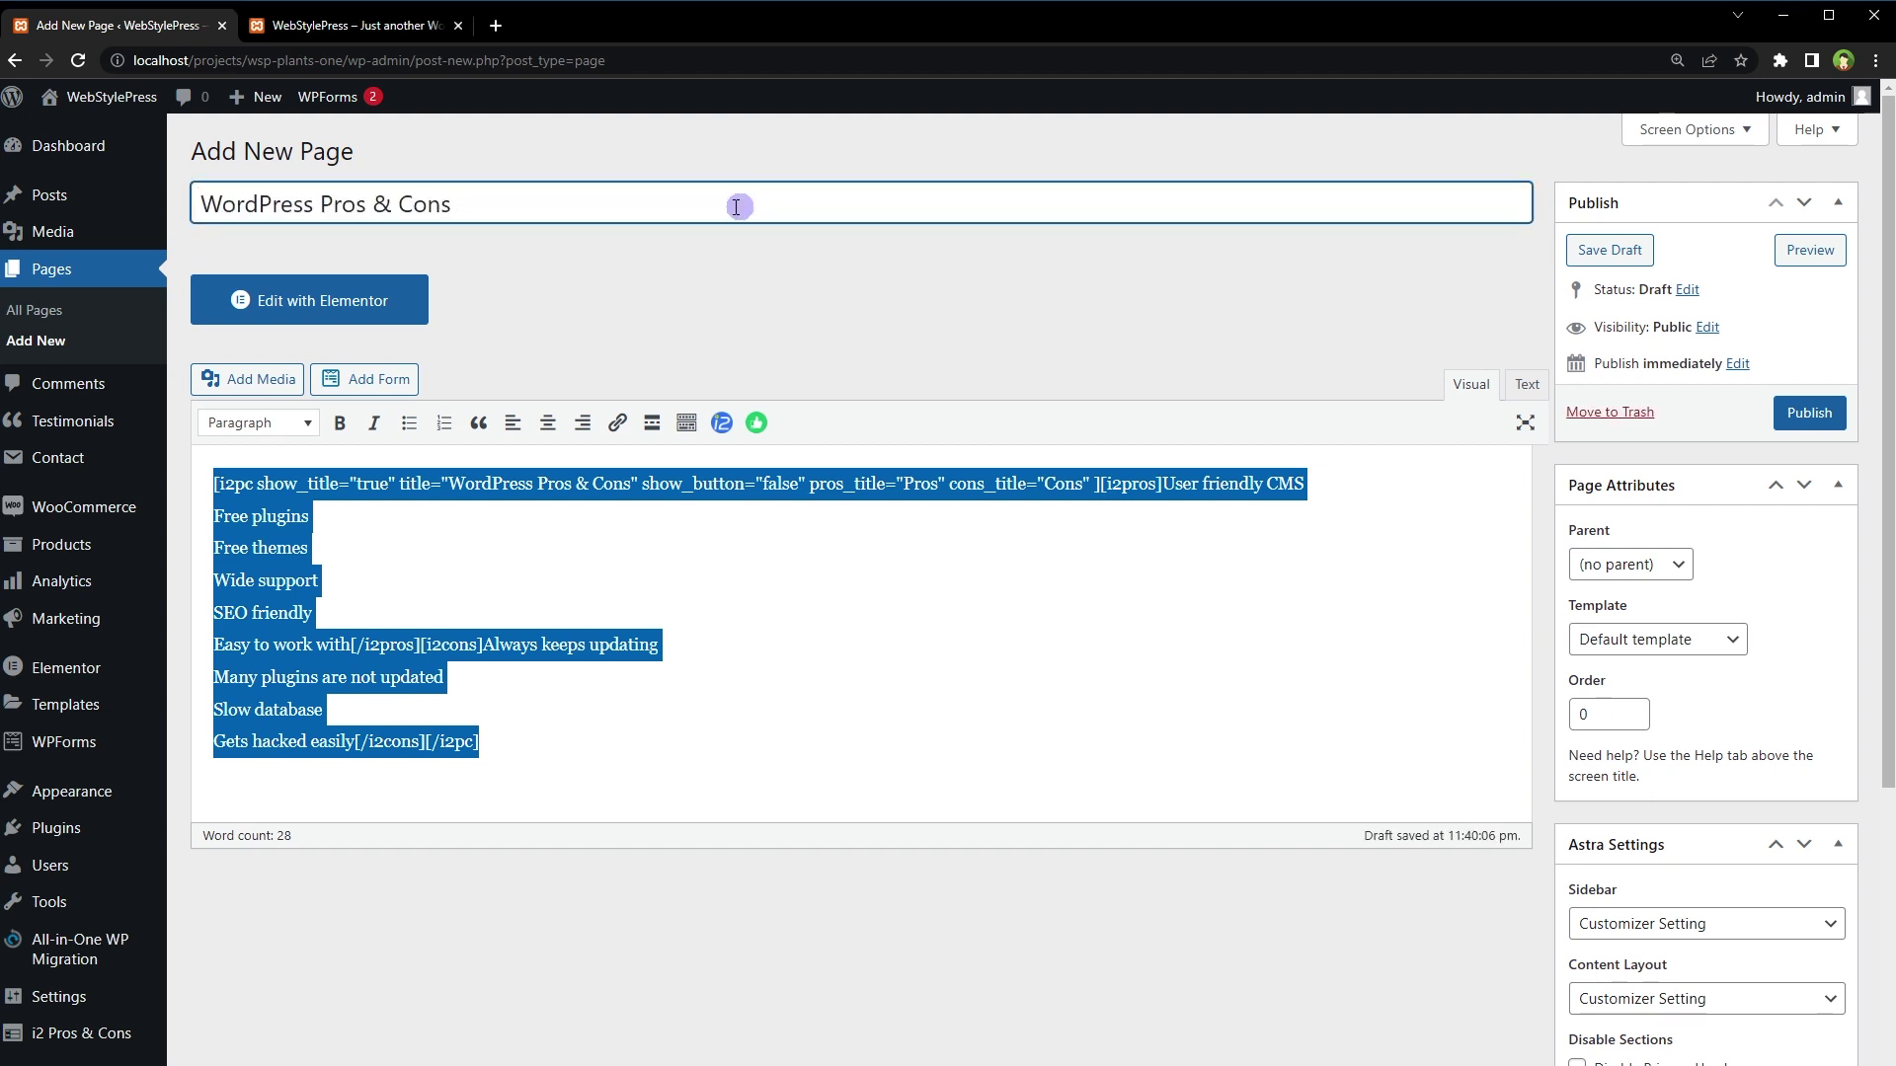
drag(736, 207, 197, 191)
click(508, 277)
click(1478, 400)
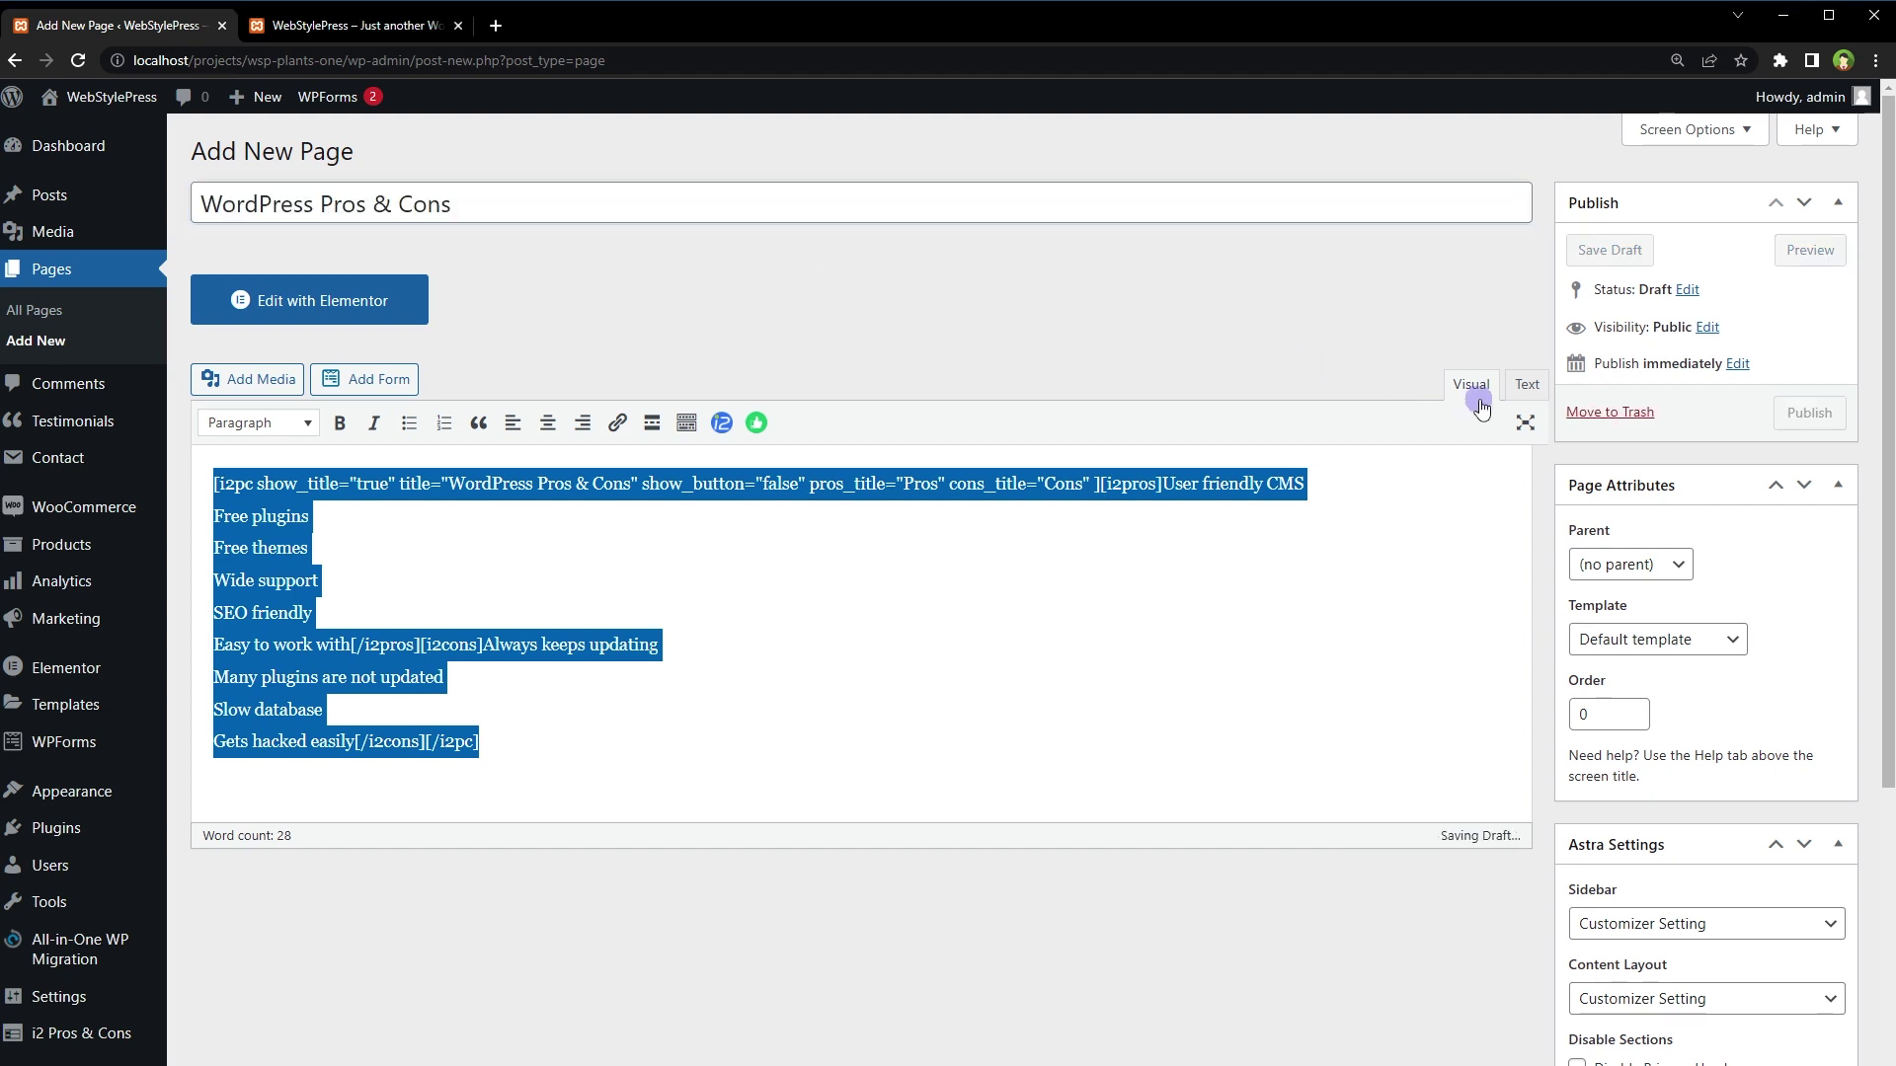
click(1802, 409)
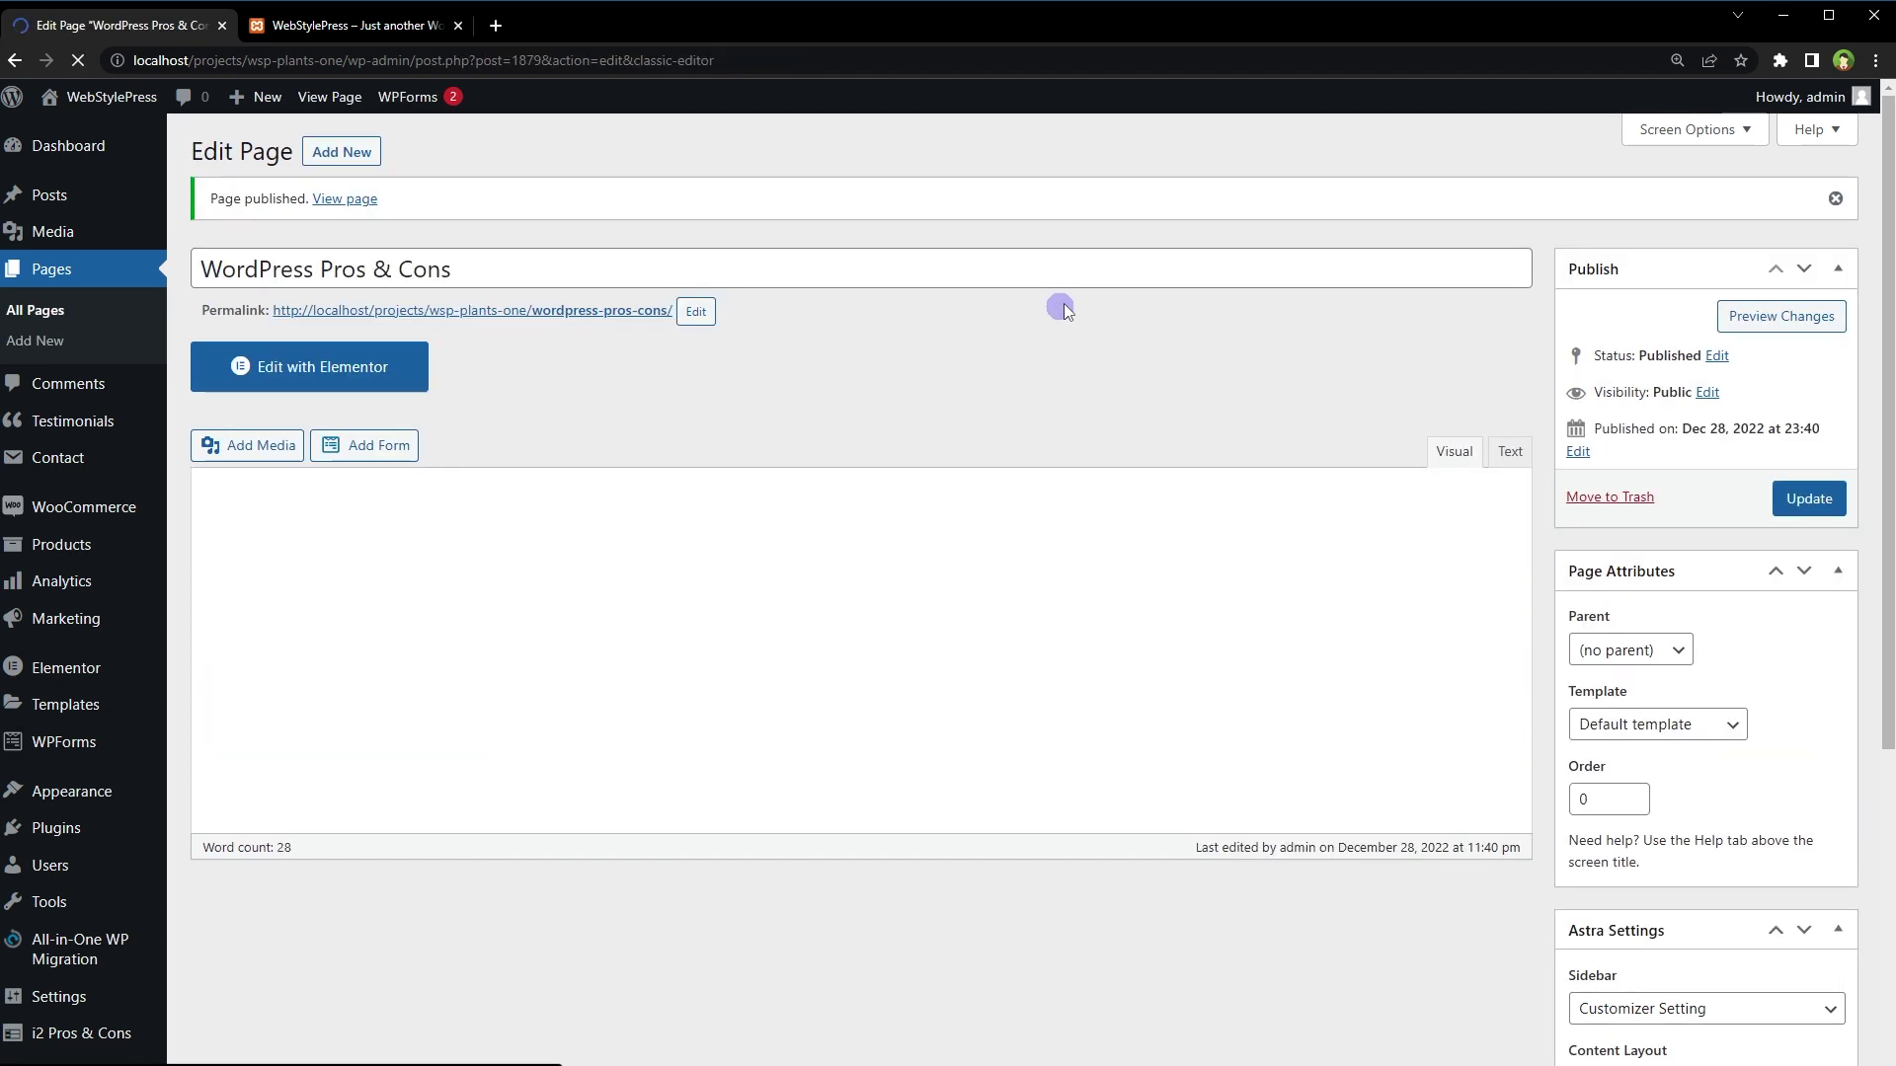
View the published page in a new tab showing six pros beside four cons, then return to editing
middle_click(465, 310)
click(335, 33)
drag(368, 361, 1528, 655)
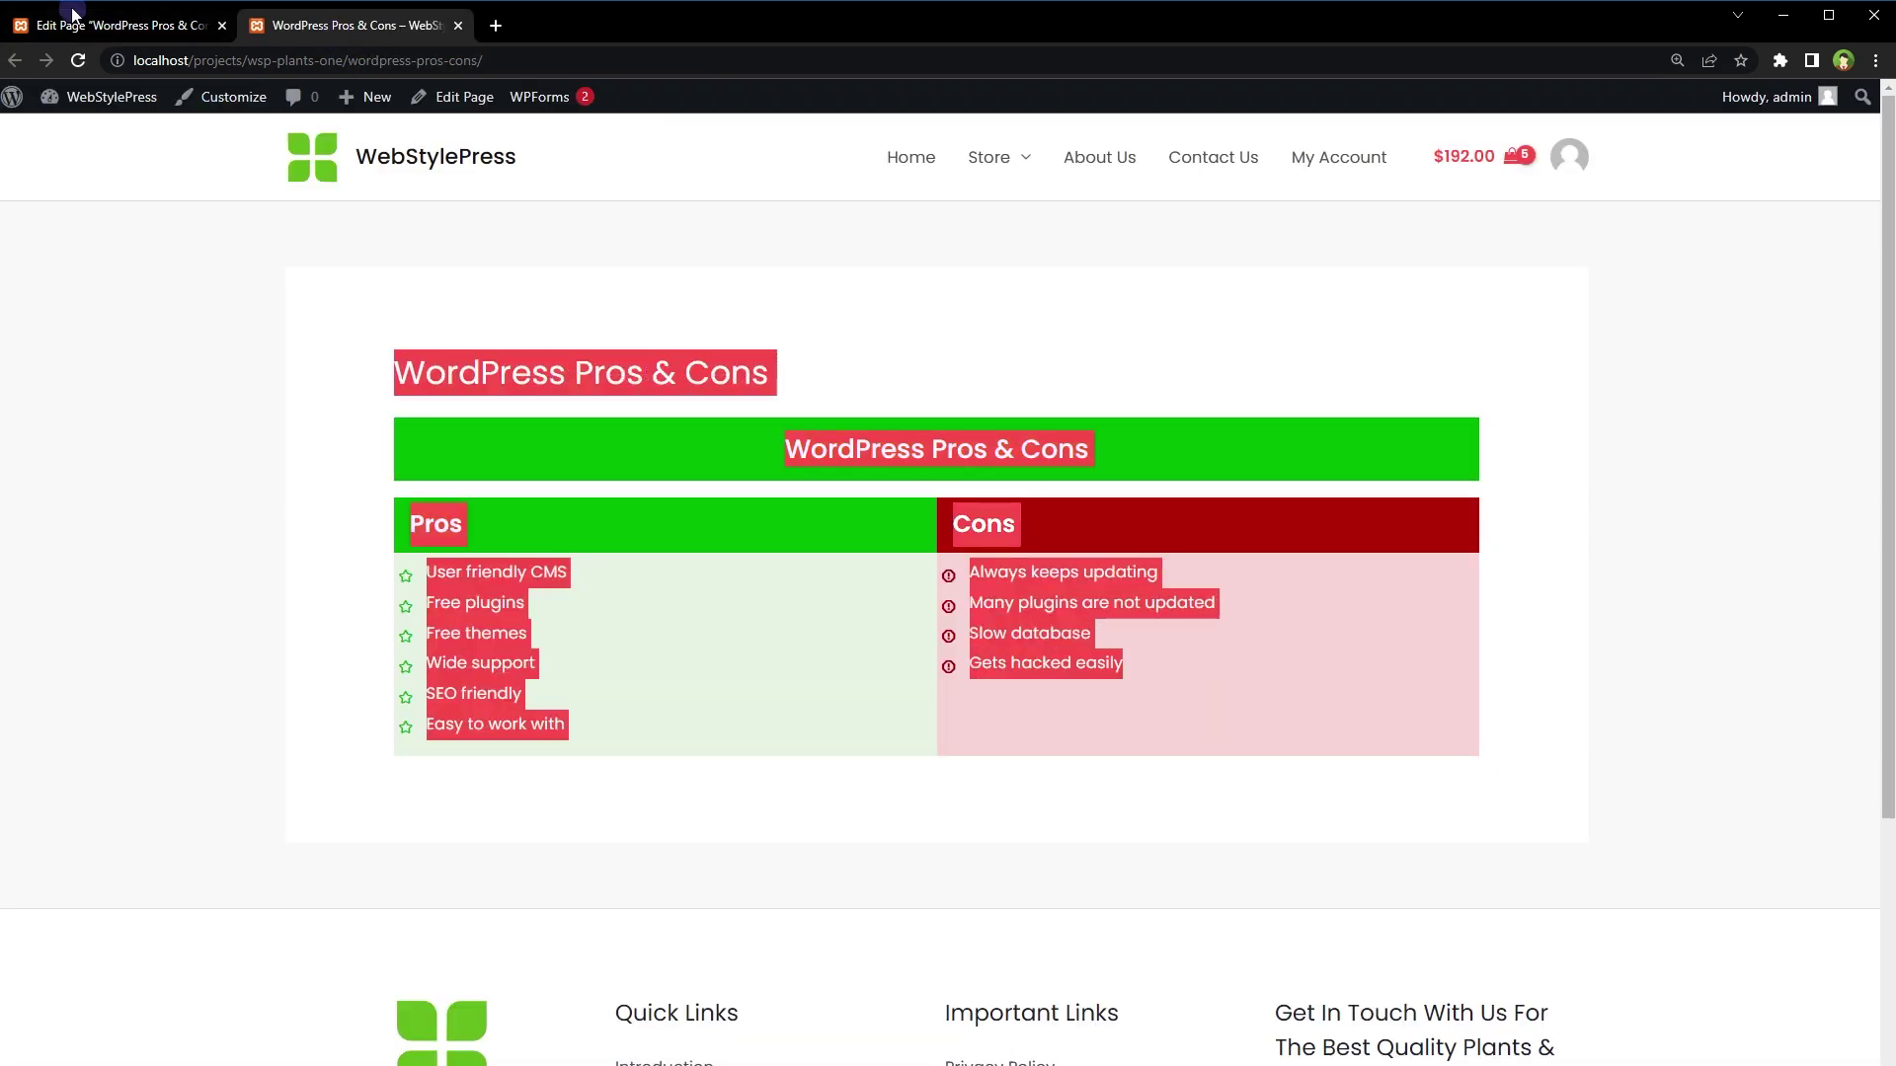
click(74, 14)
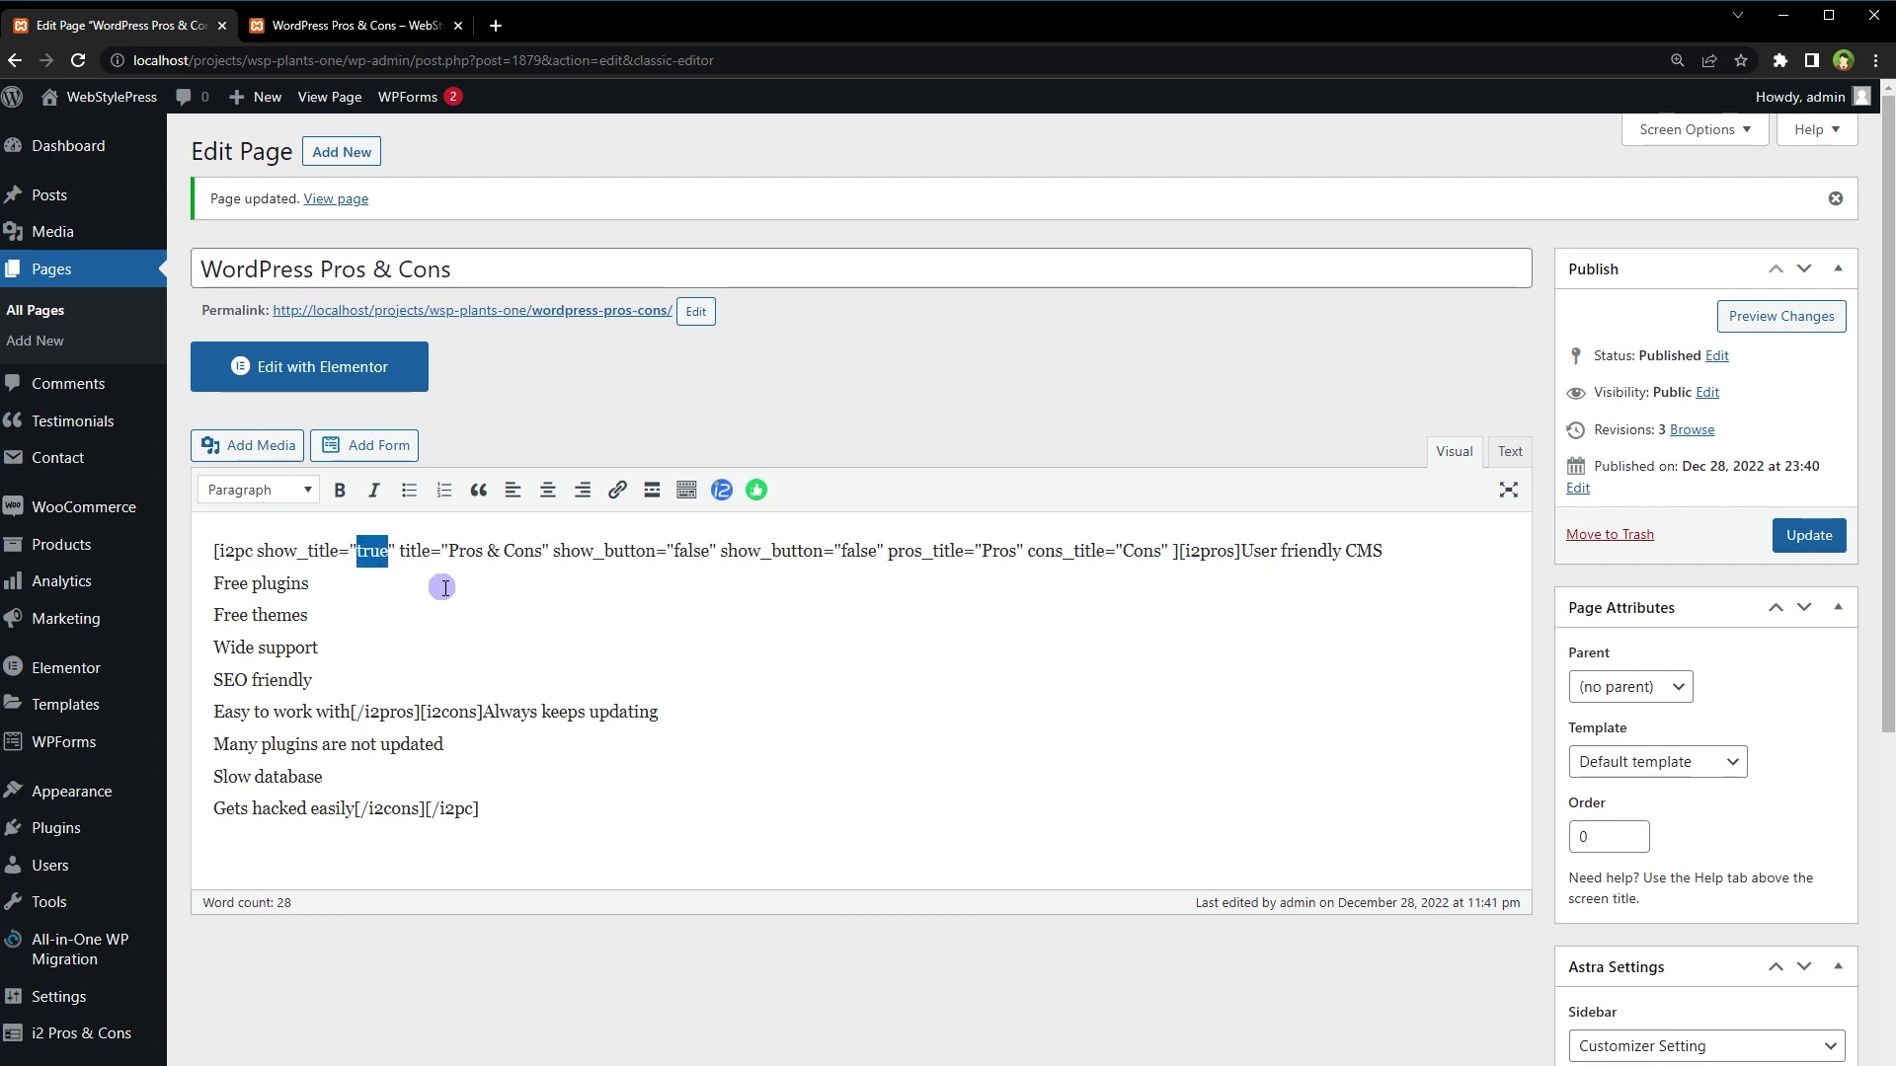
Change the shortcode's show_title to "false", update the page, and check the live page
text(false)
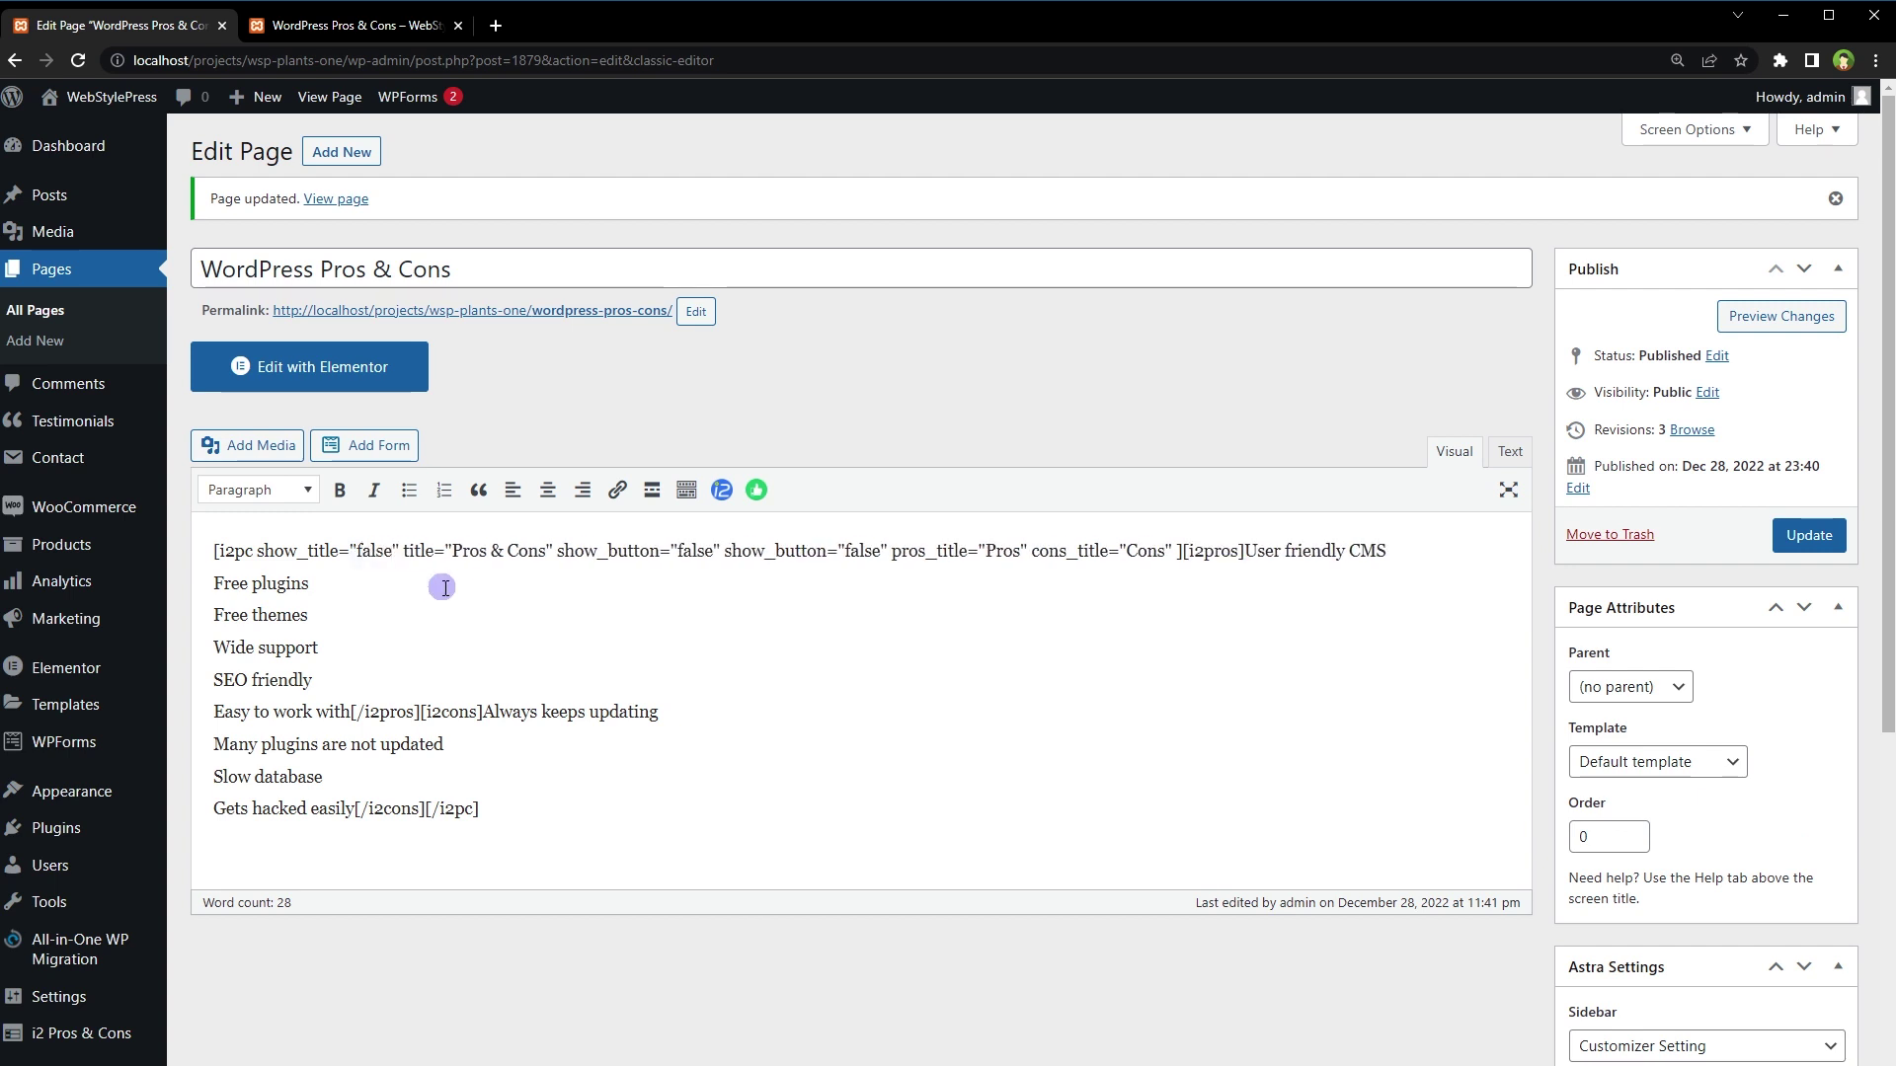
click(1772, 549)
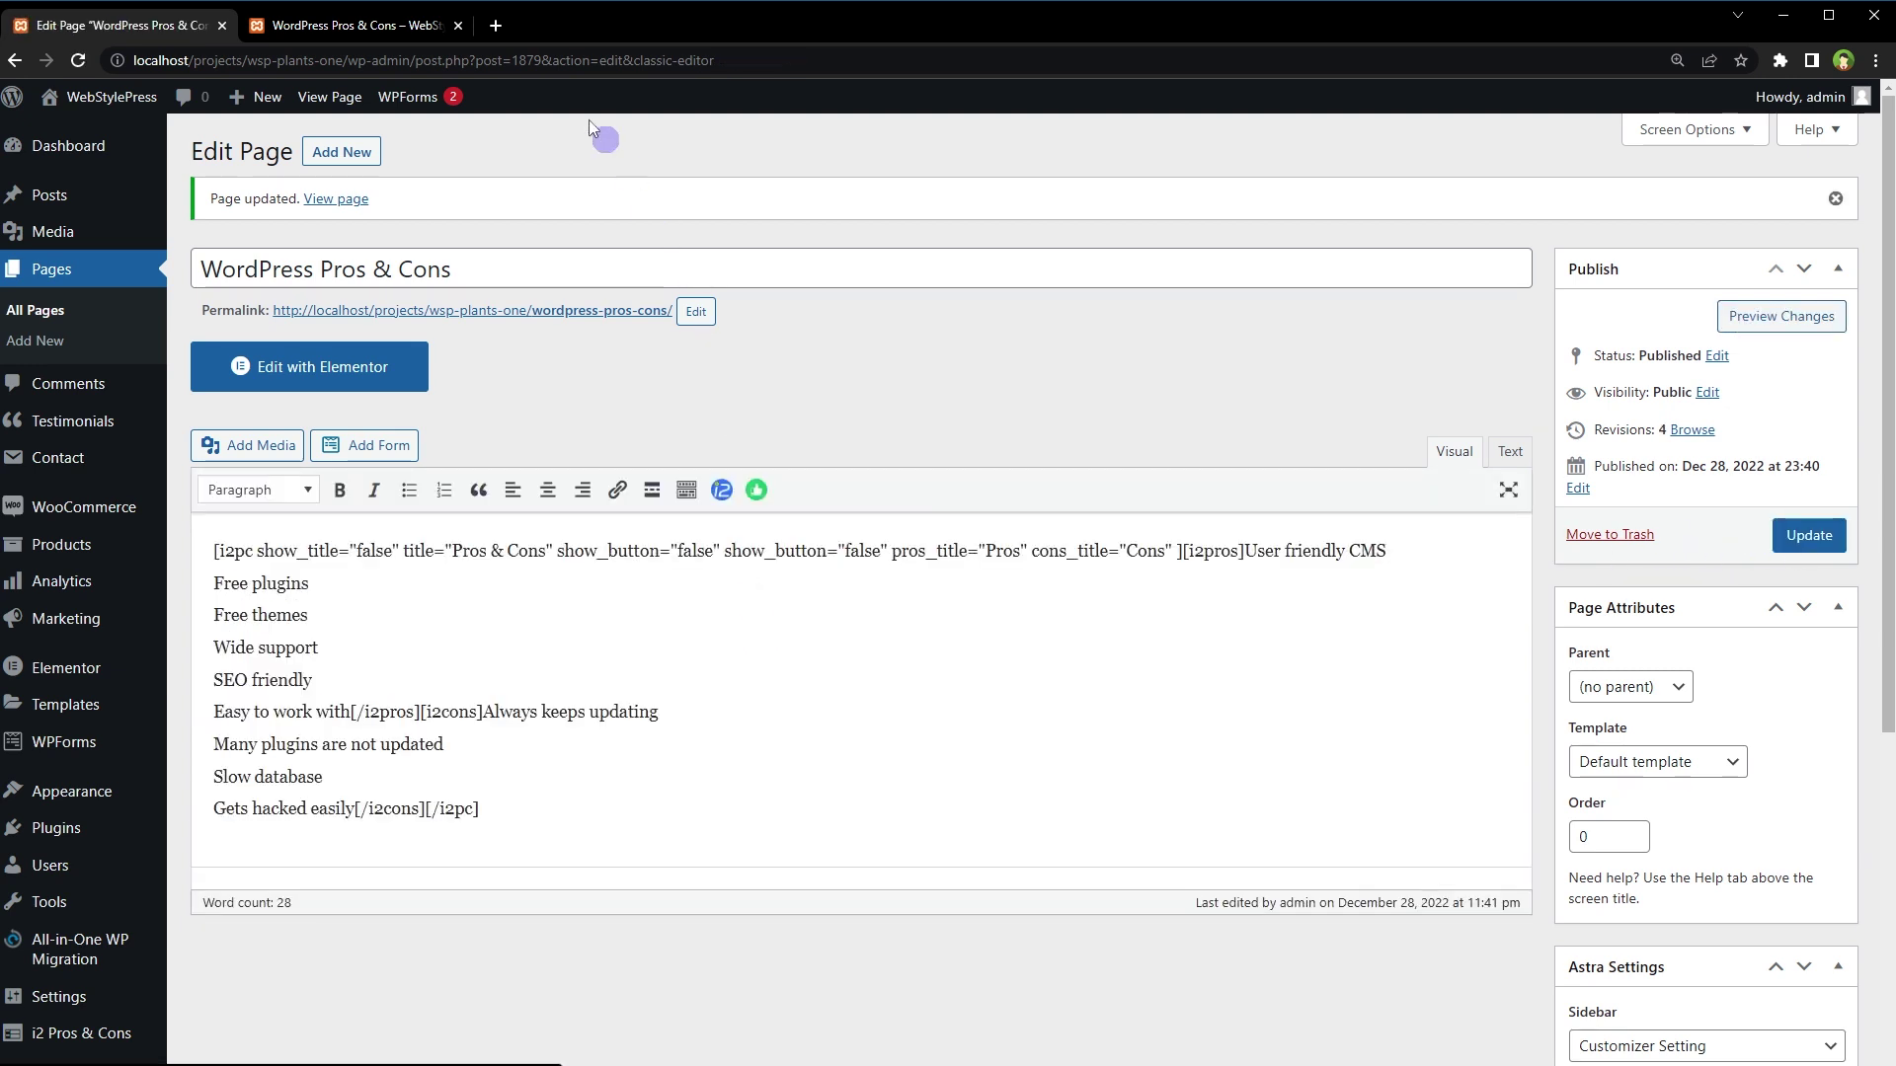
click(407, 34)
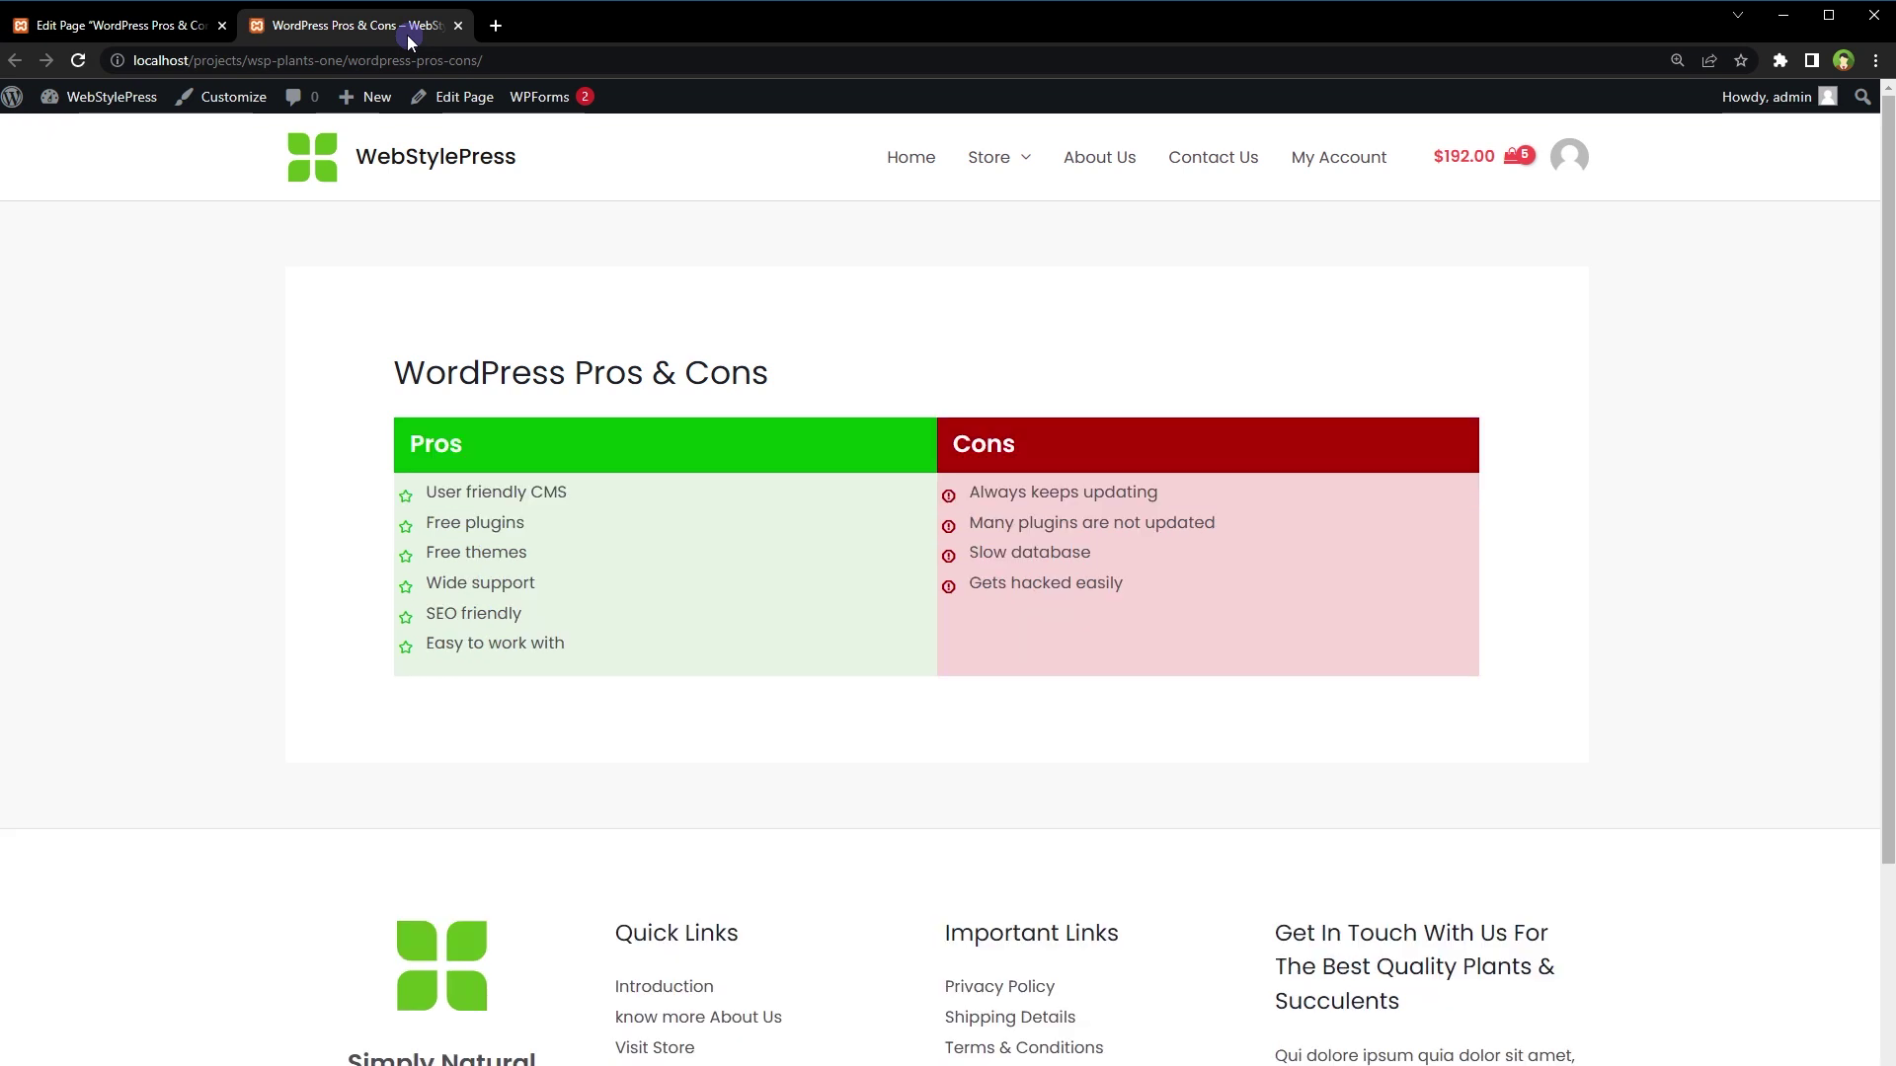
drag(380, 374, 1549, 618)
click(1549, 618)
Preview the table at a narrow mobile width in DevTools device mode, then close DevTools and return to the editor
right_click(1548, 618)
click(1604, 963)
click(1227, 635)
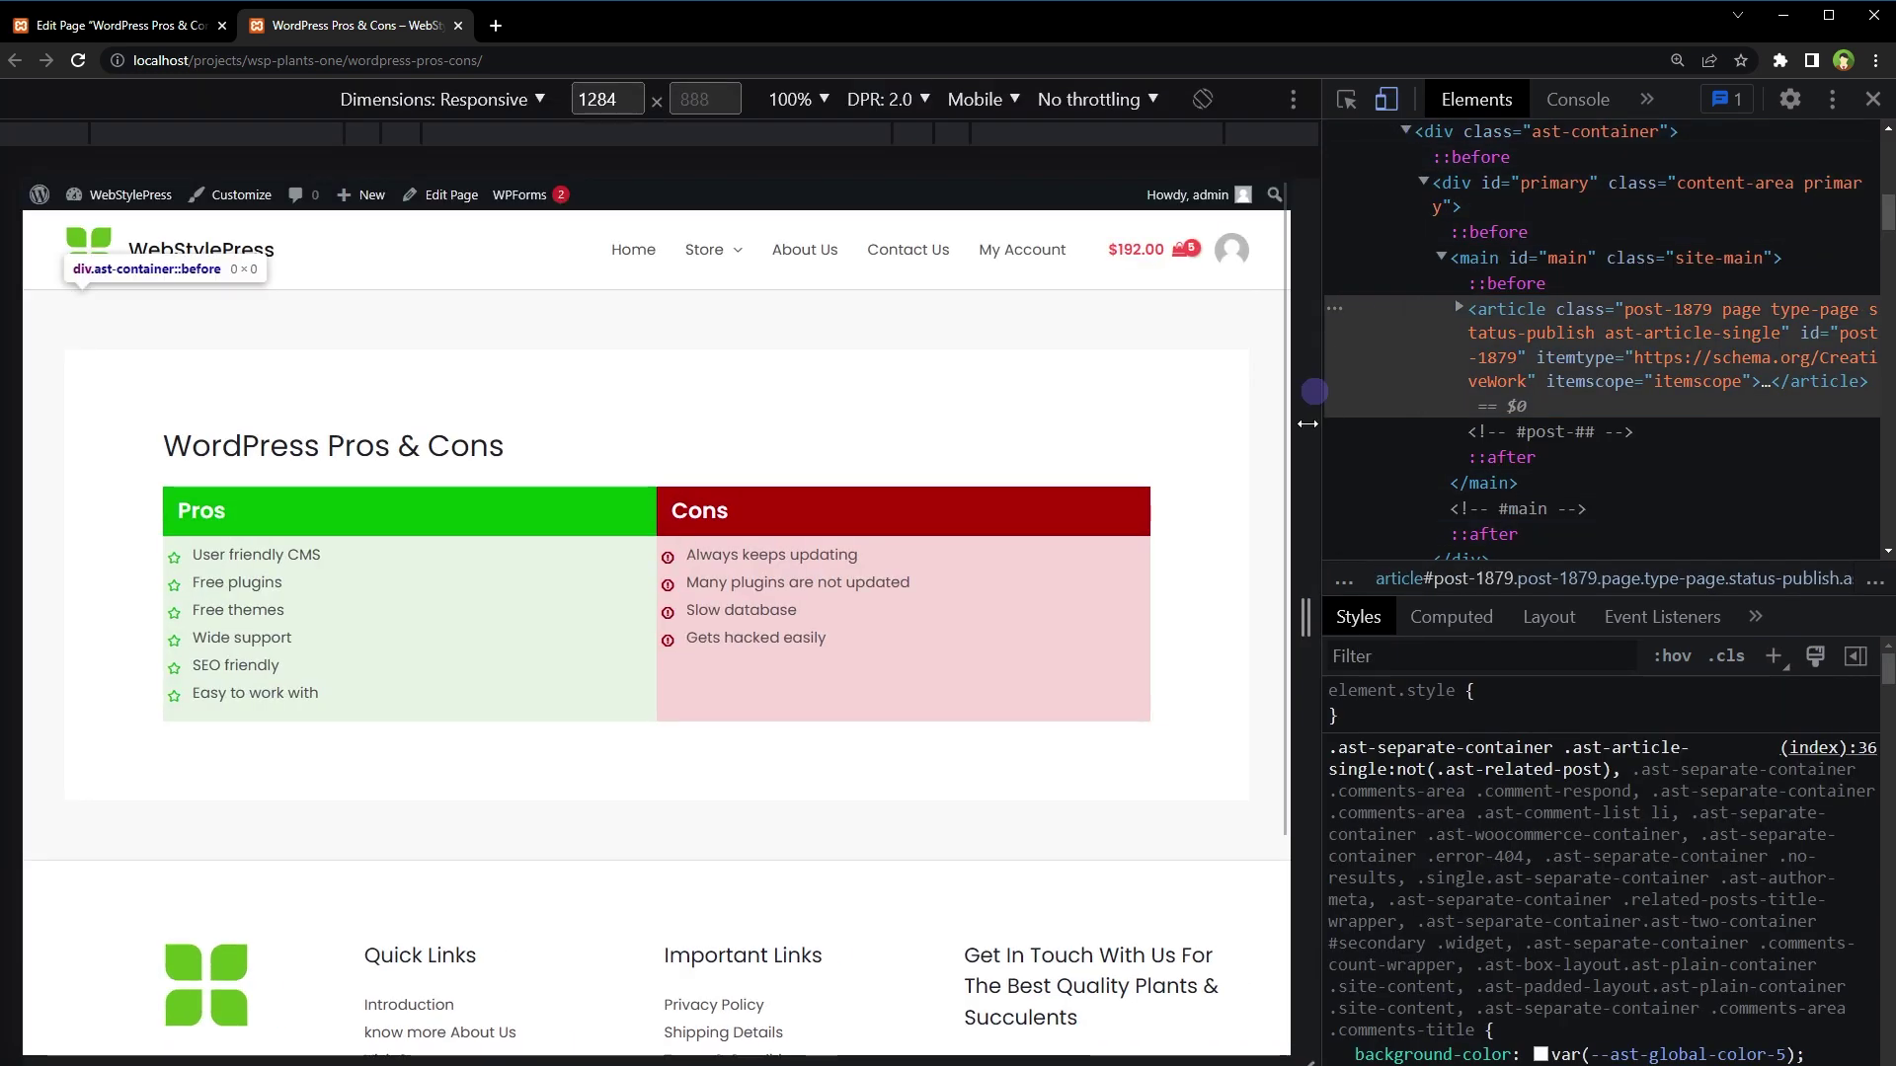
mouse_move(1306, 613)
mouse_down()
mouse_move(842, 613)
mouse_move(1292, 597)
mouse_up()
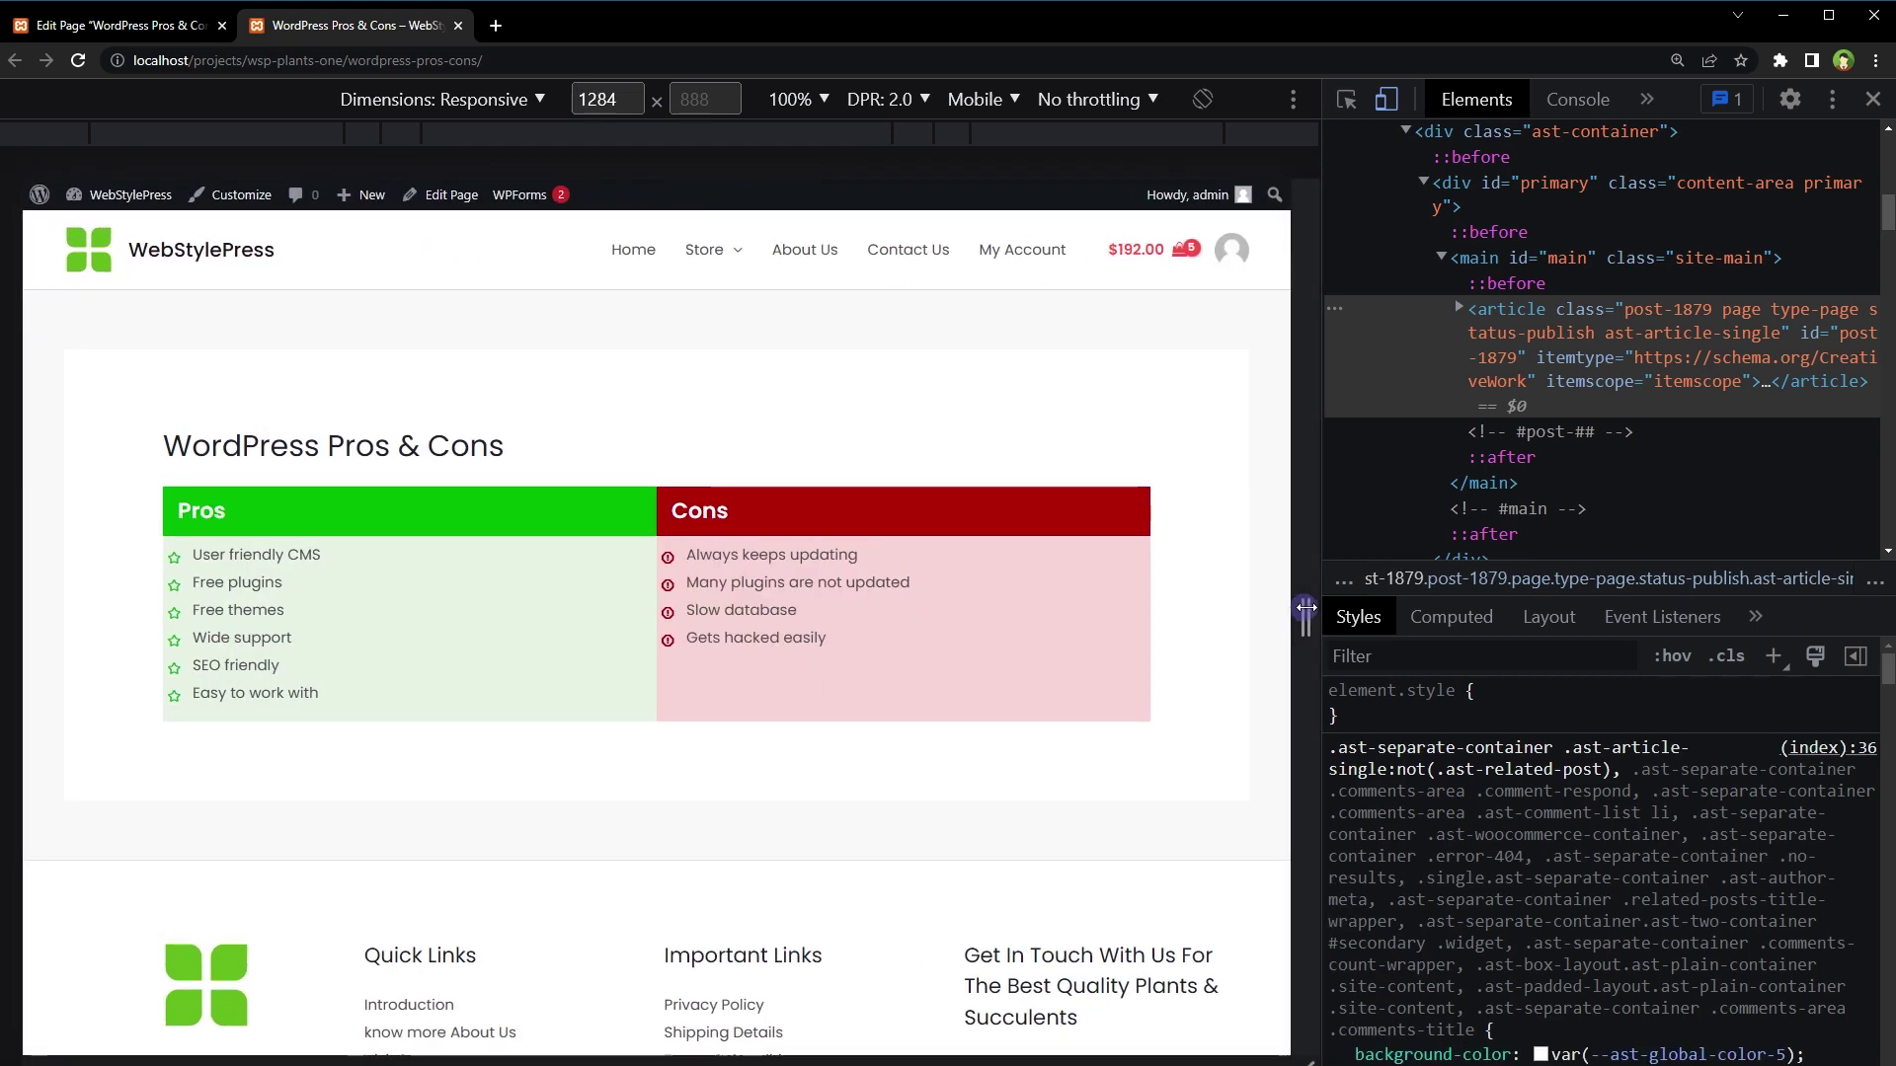
click(1386, 99)
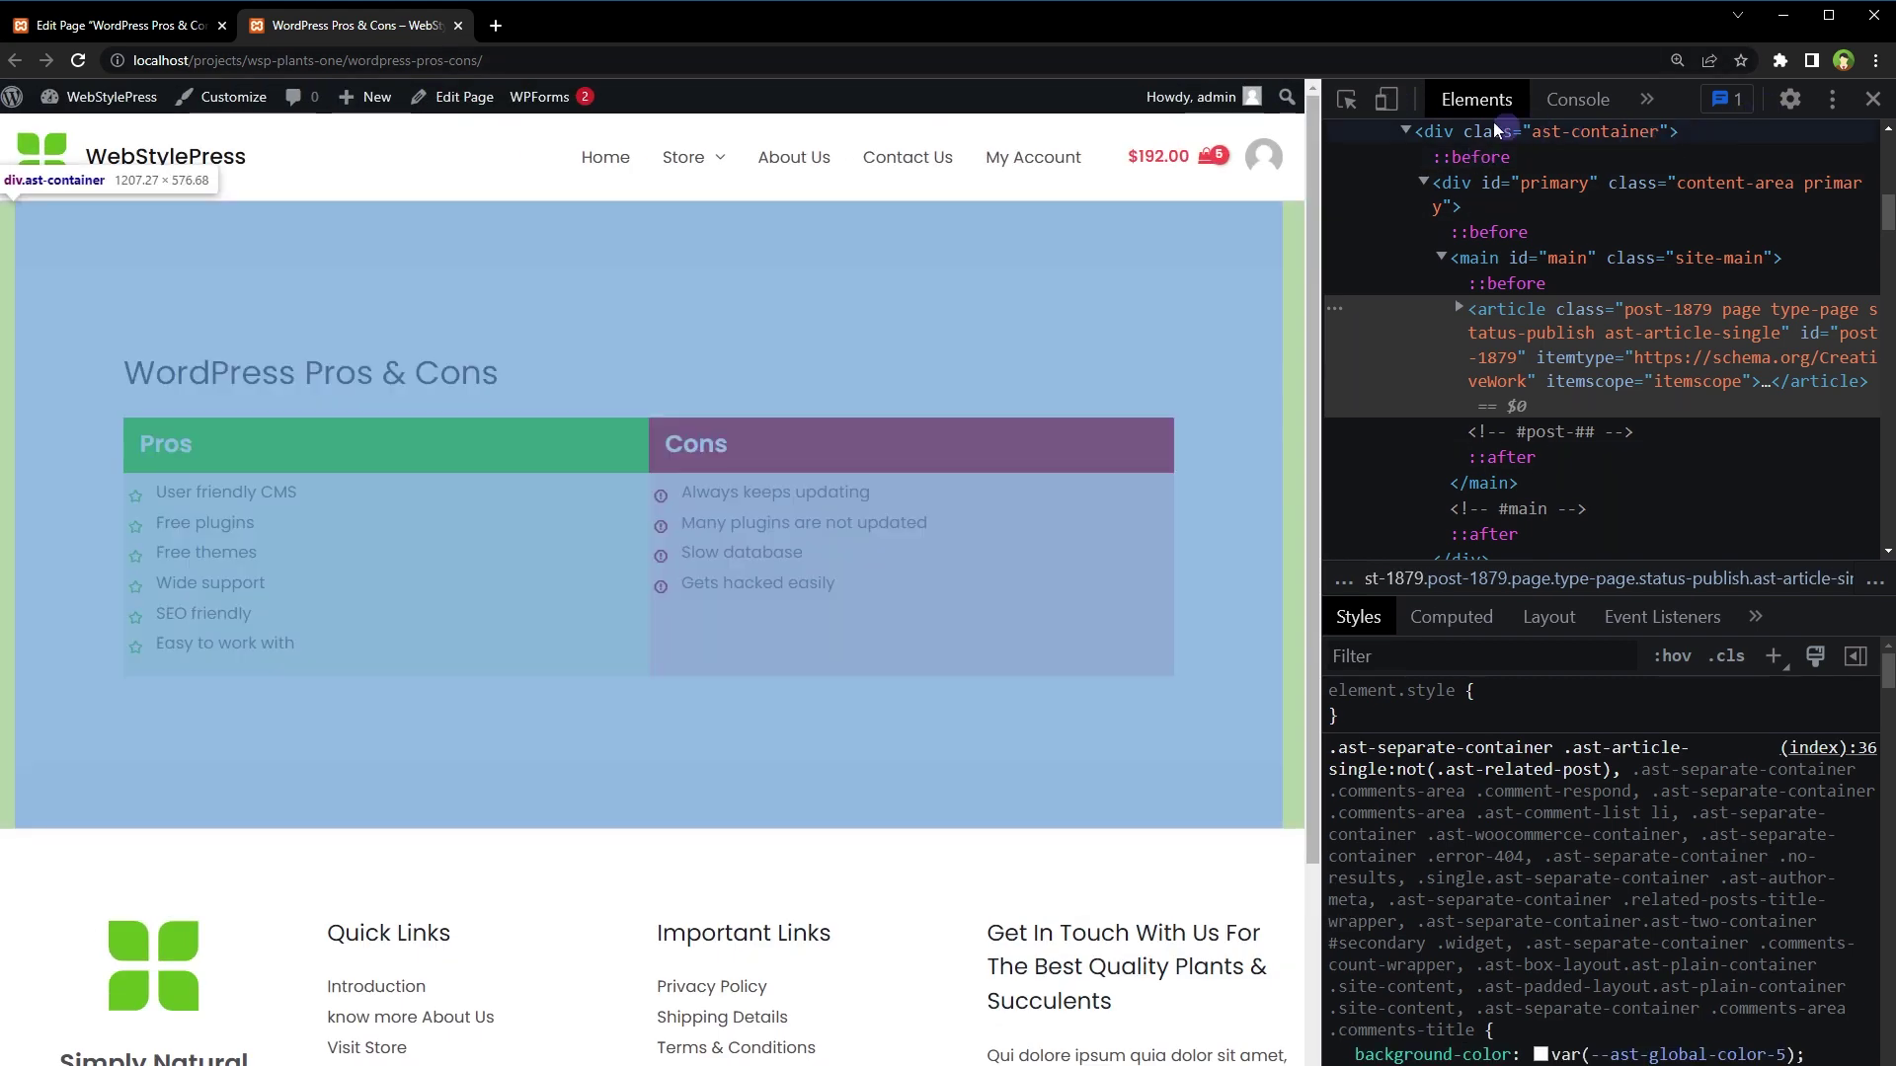
click(1386, 99)
click(1873, 99)
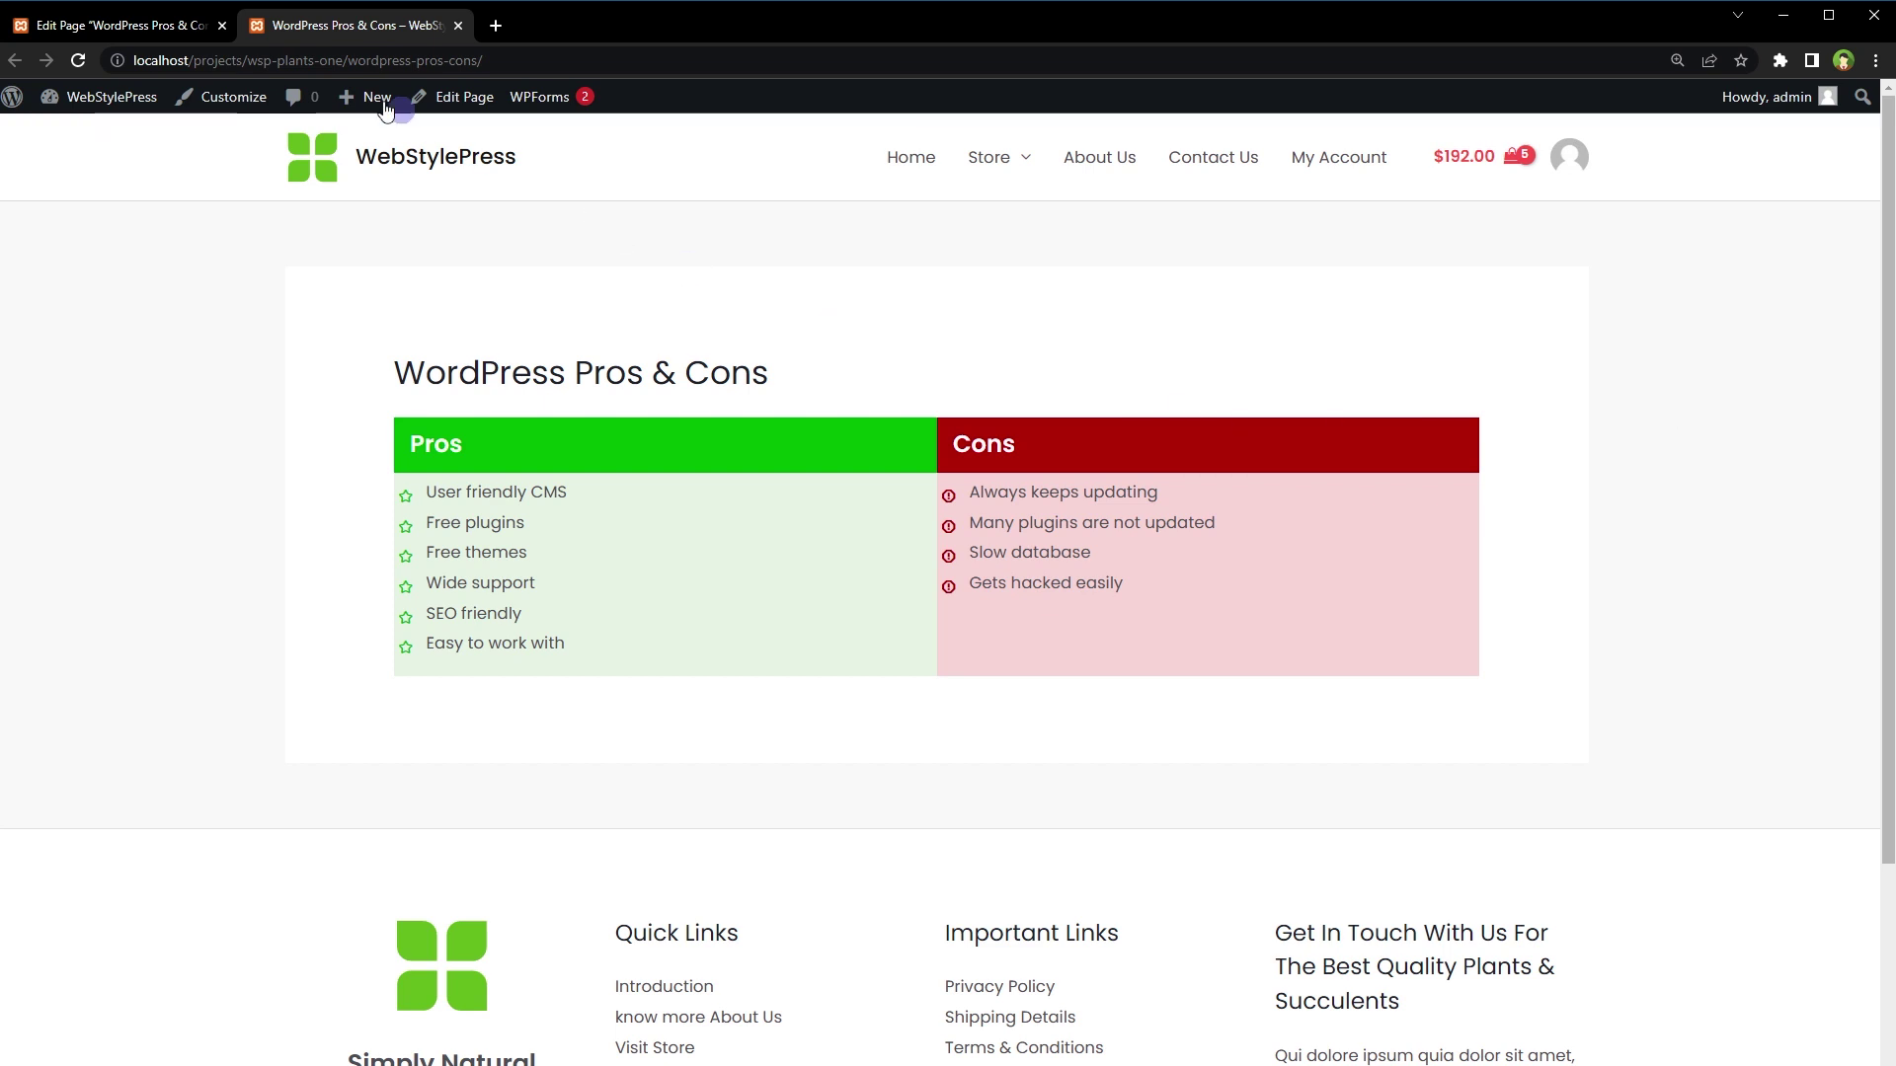
click(118, 25)
Below the existing shortcode, start a WP Pros & Cons box in Style 1 with title and button hidden
click(714, 812)
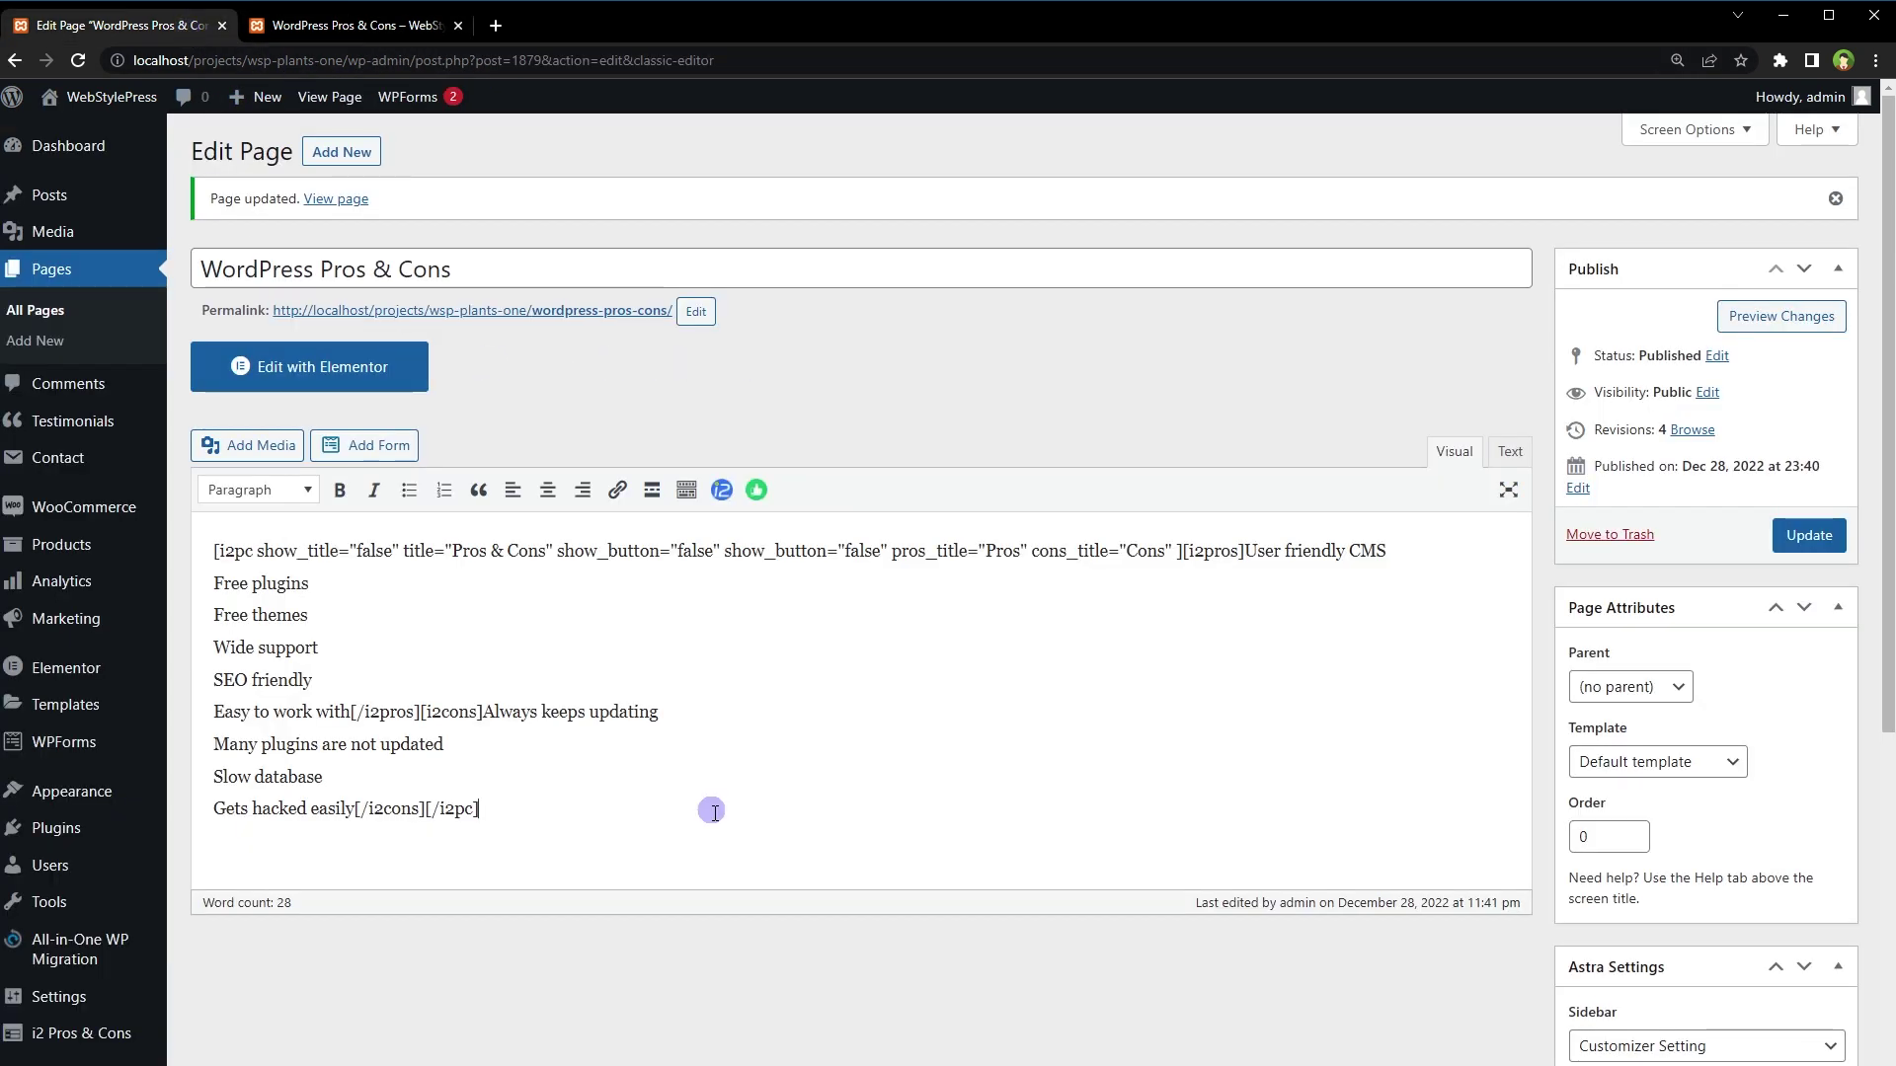
key(Return)
key(Return)
key(Return)
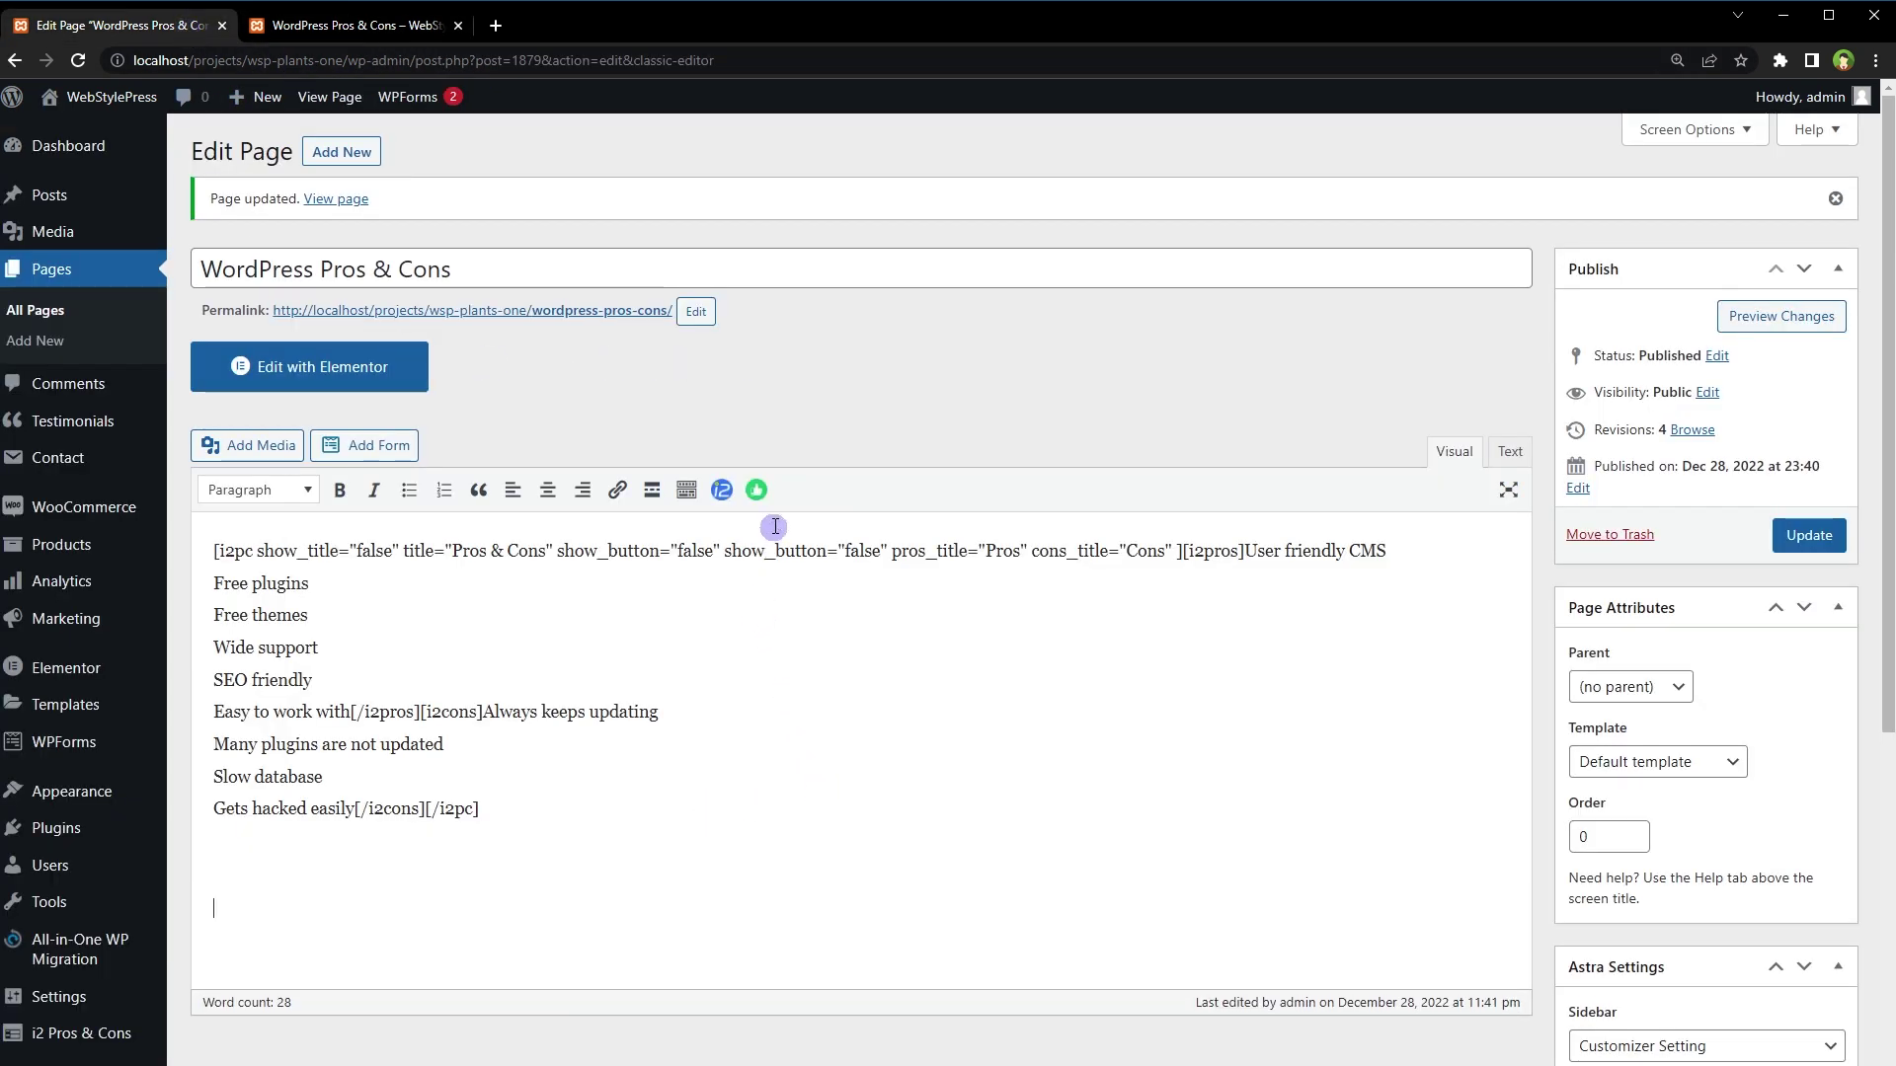
click(756, 491)
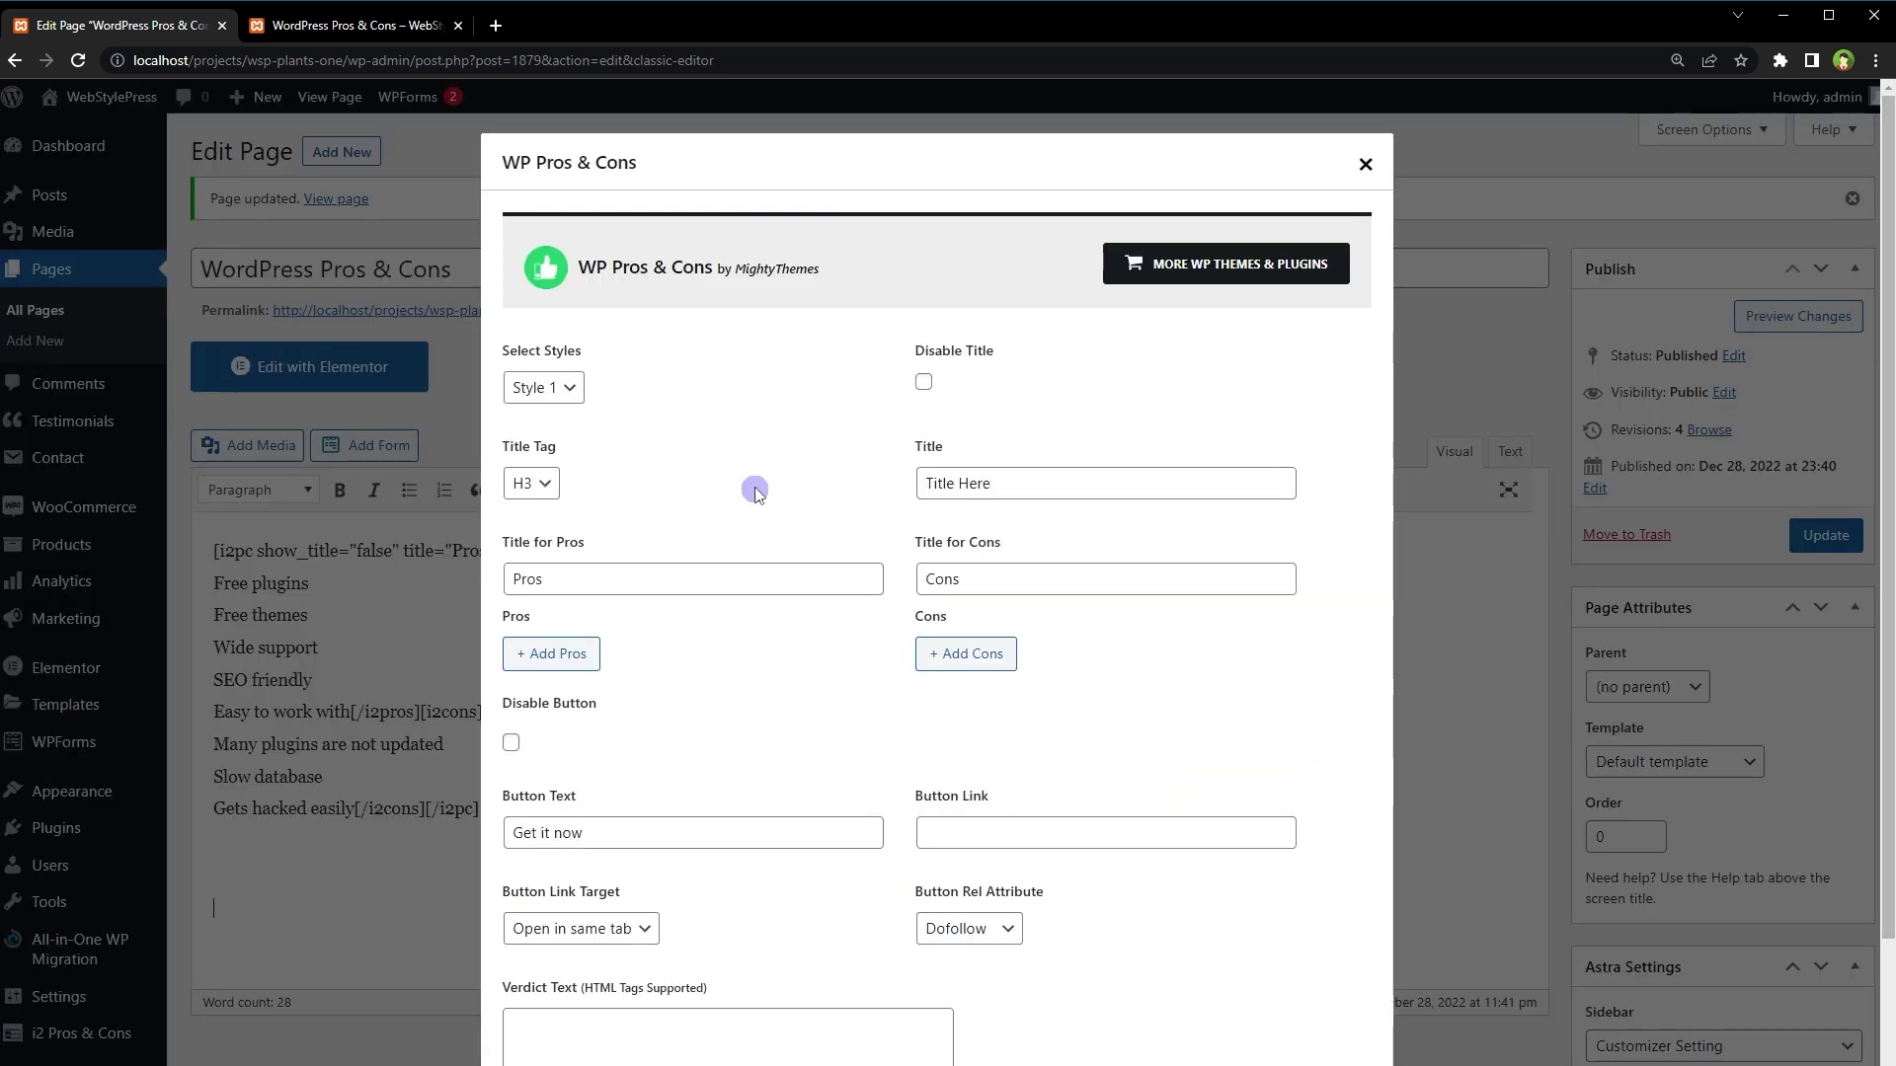
click(570, 389)
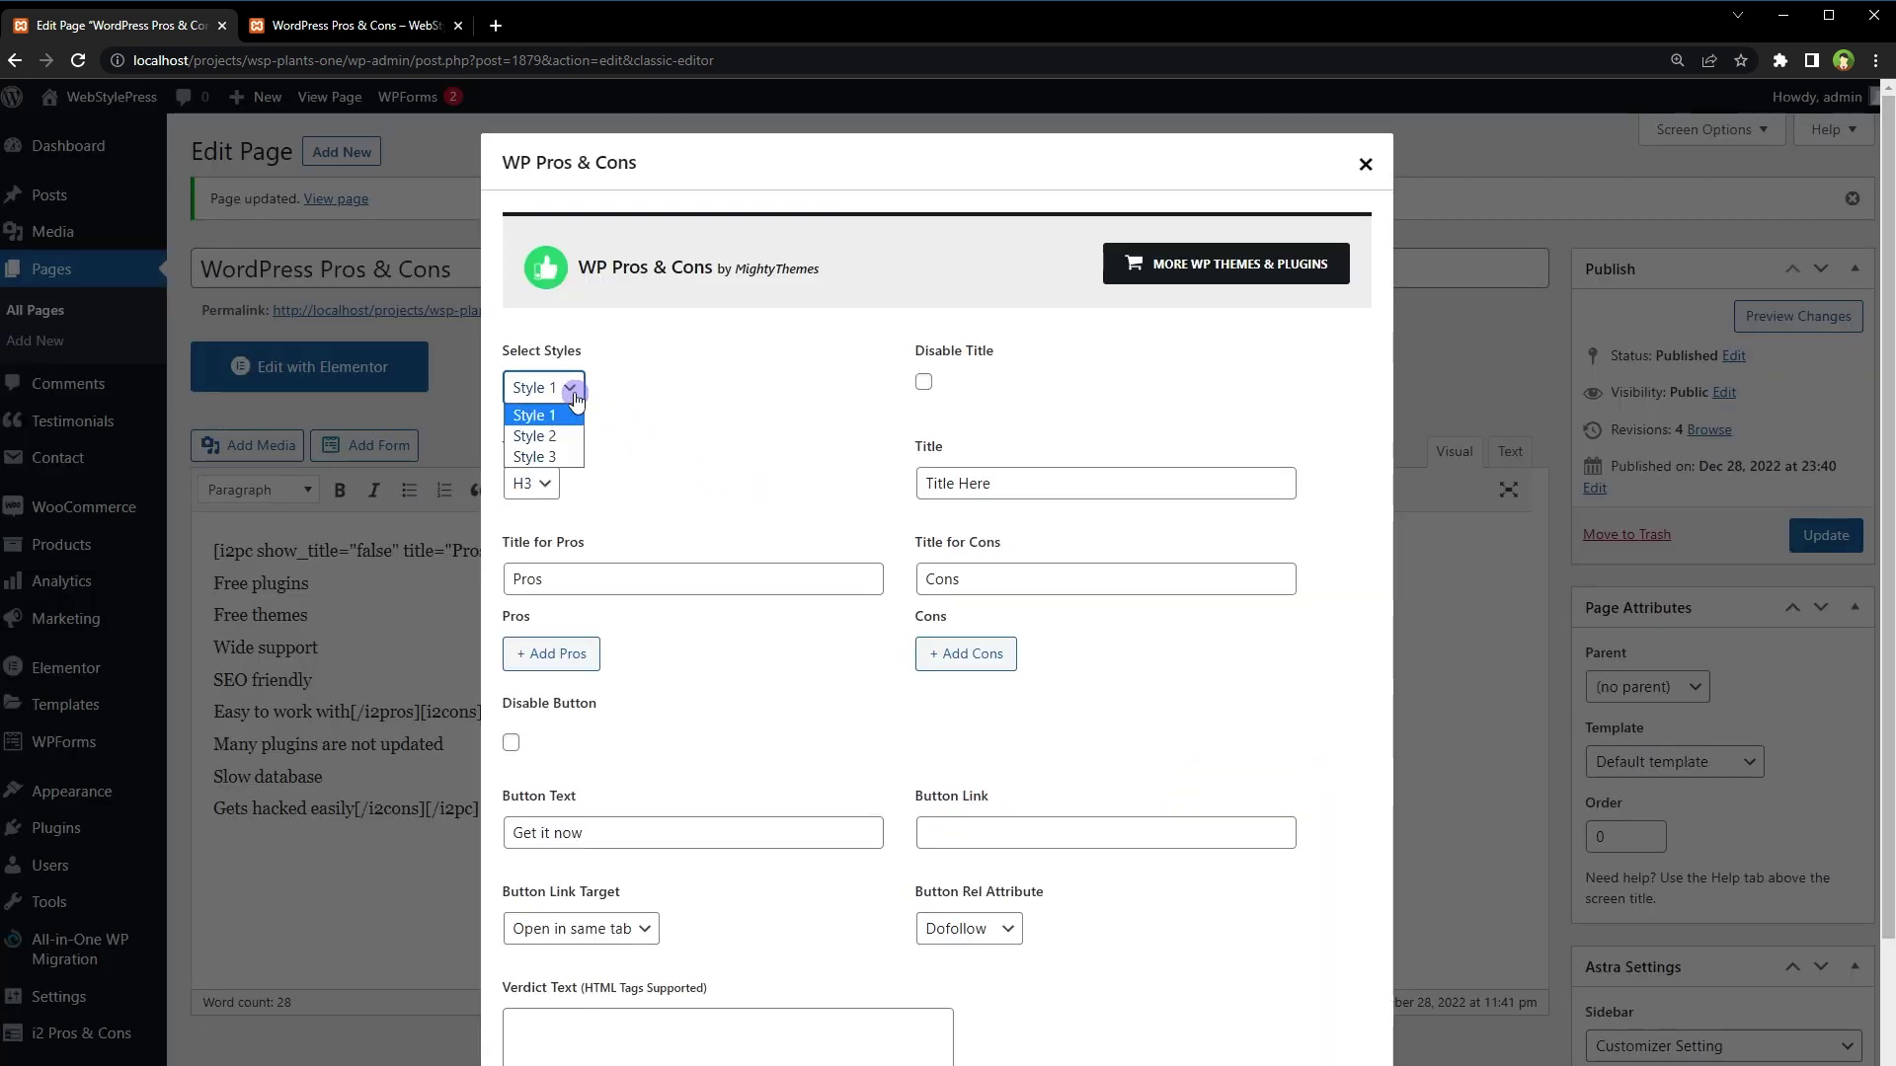
click(577, 398)
click(923, 383)
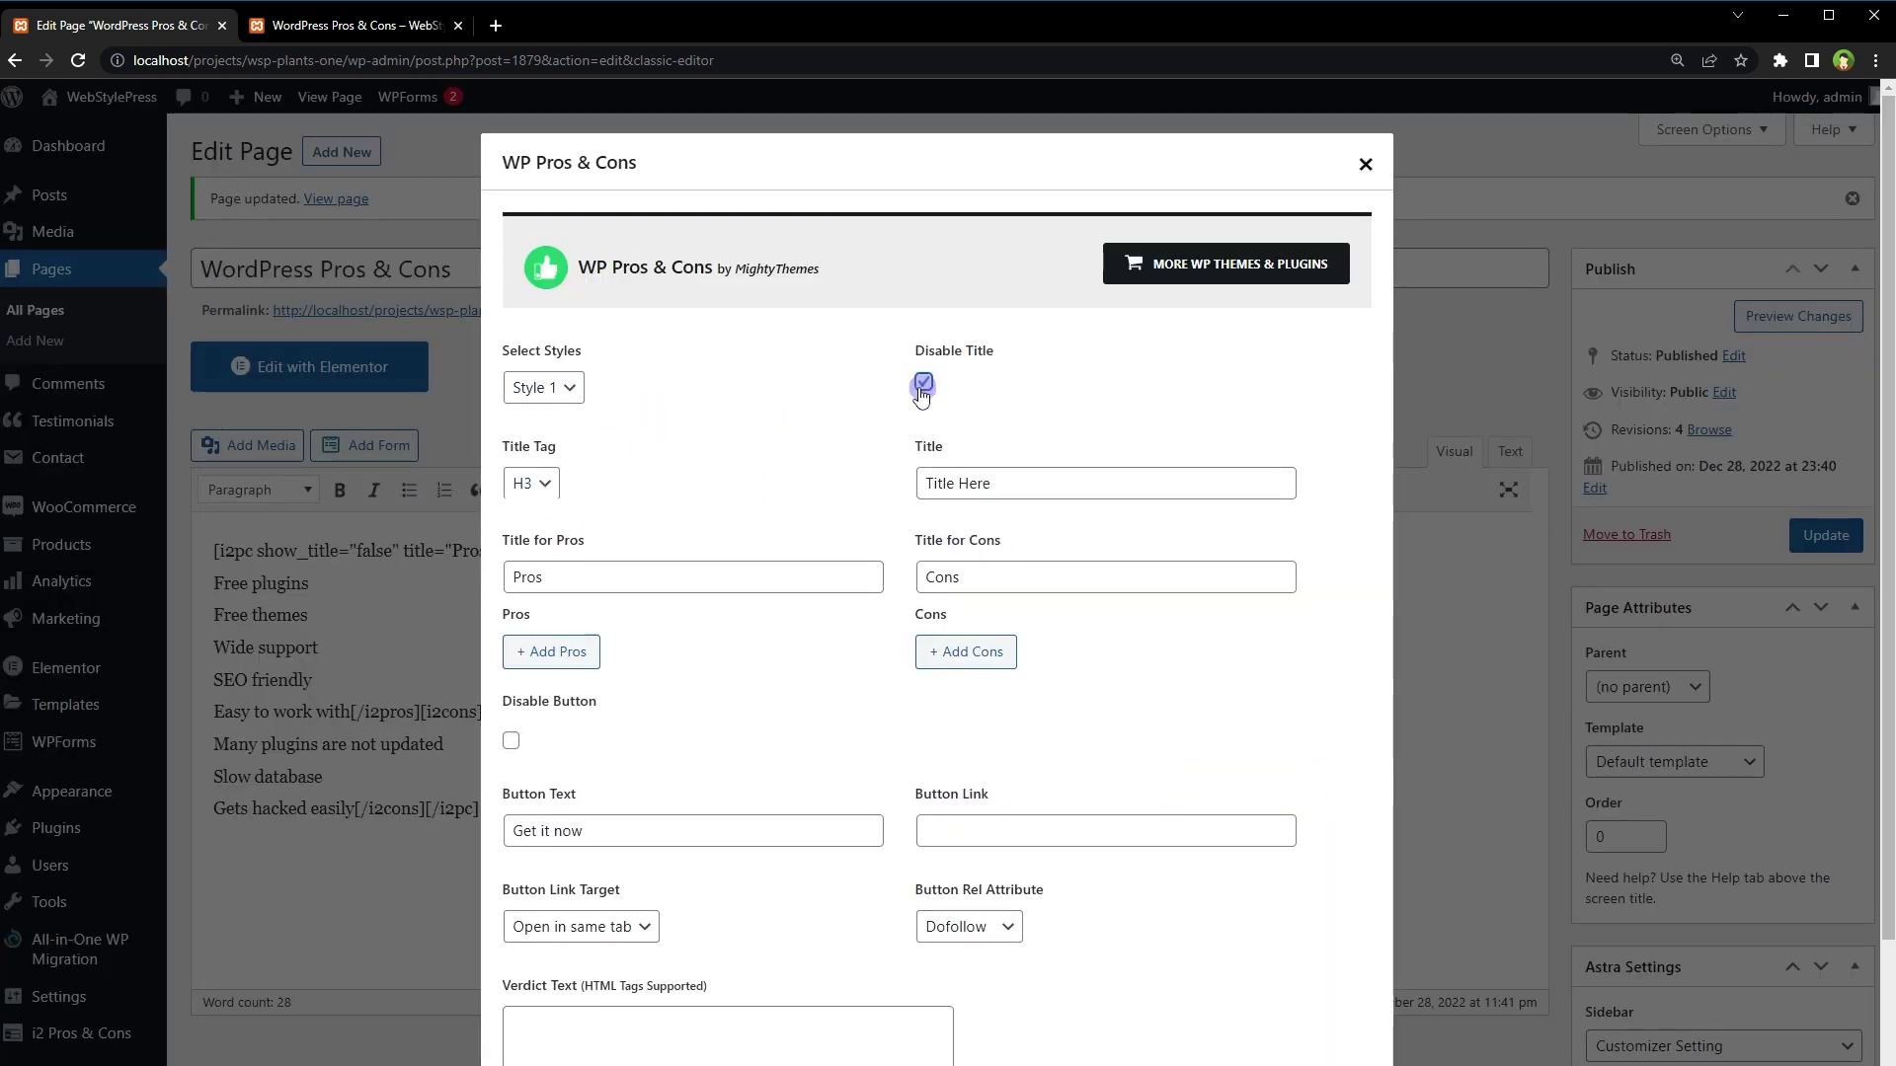
drag(791, 483, 403, 506)
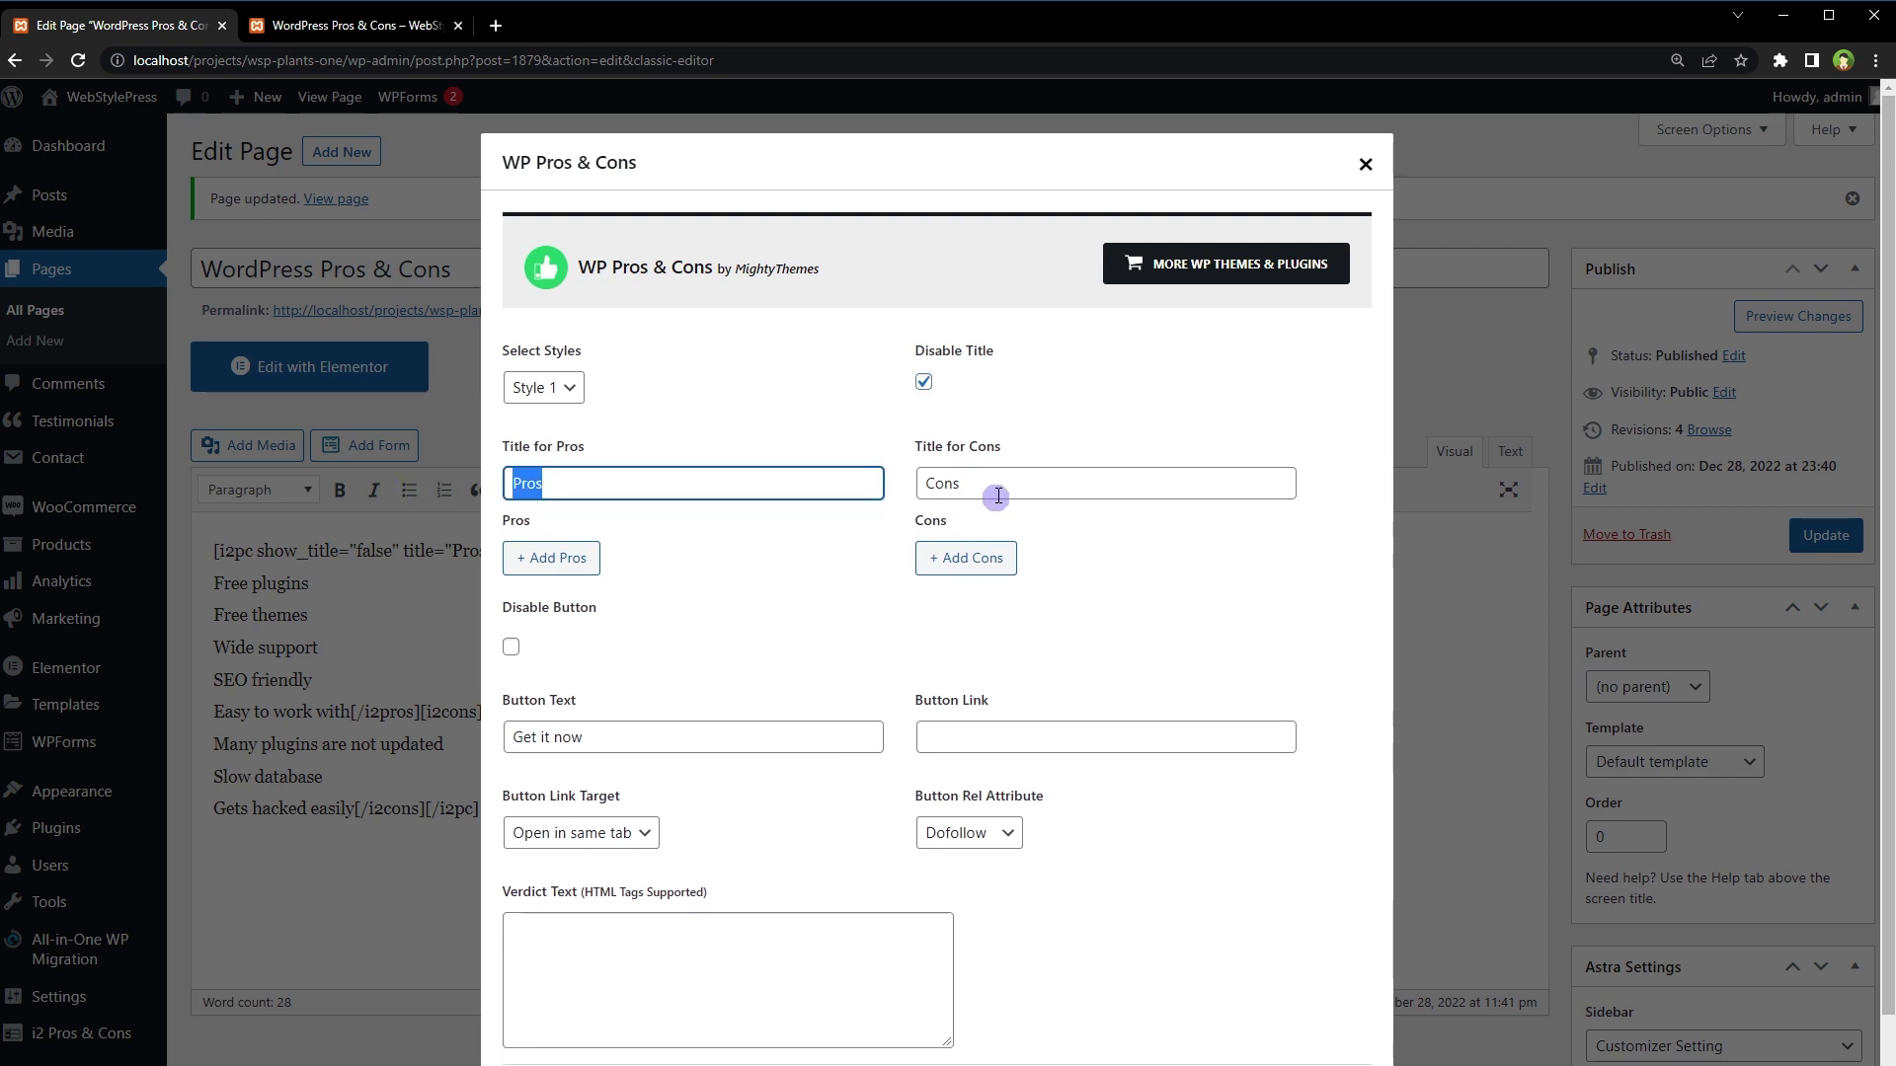
drag(997, 495, 808, 491)
click(779, 622)
scroll(884, 600, down, 2)
drag(675, 675, 460, 706)
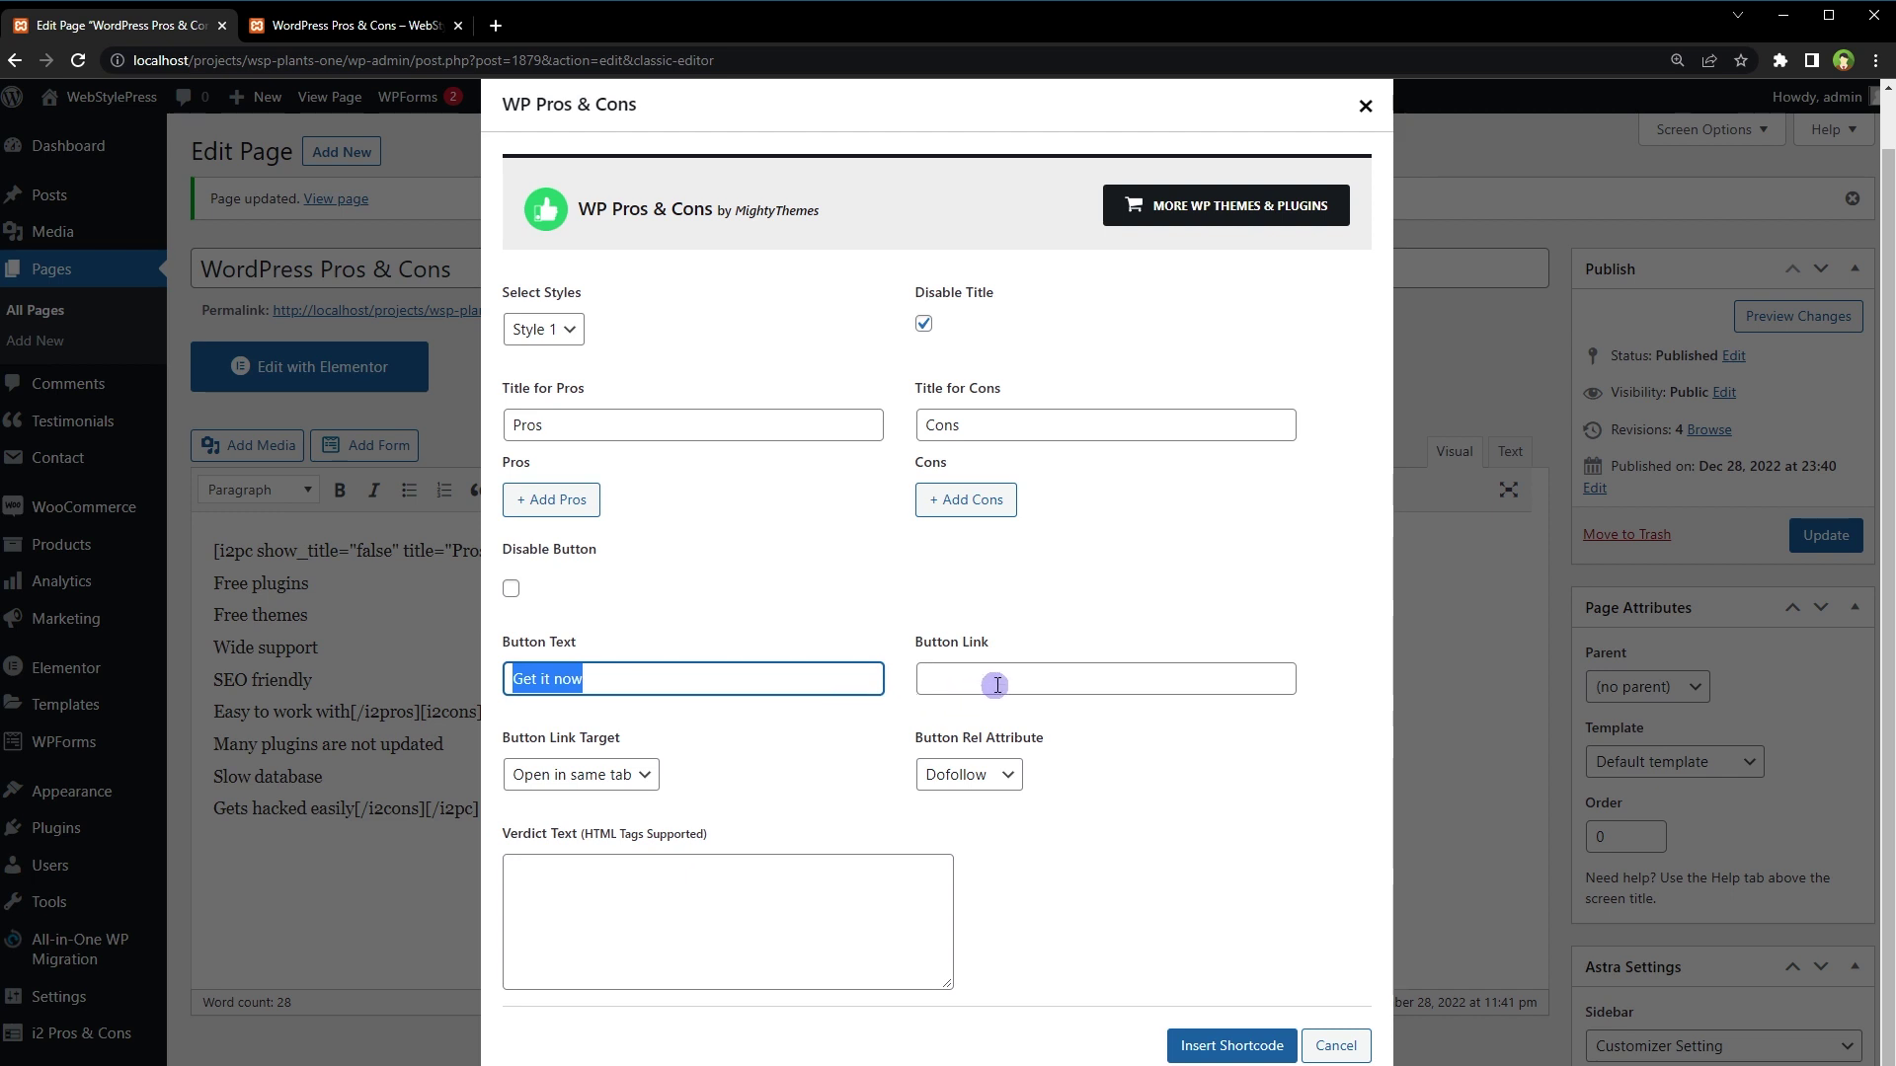
click(510, 592)
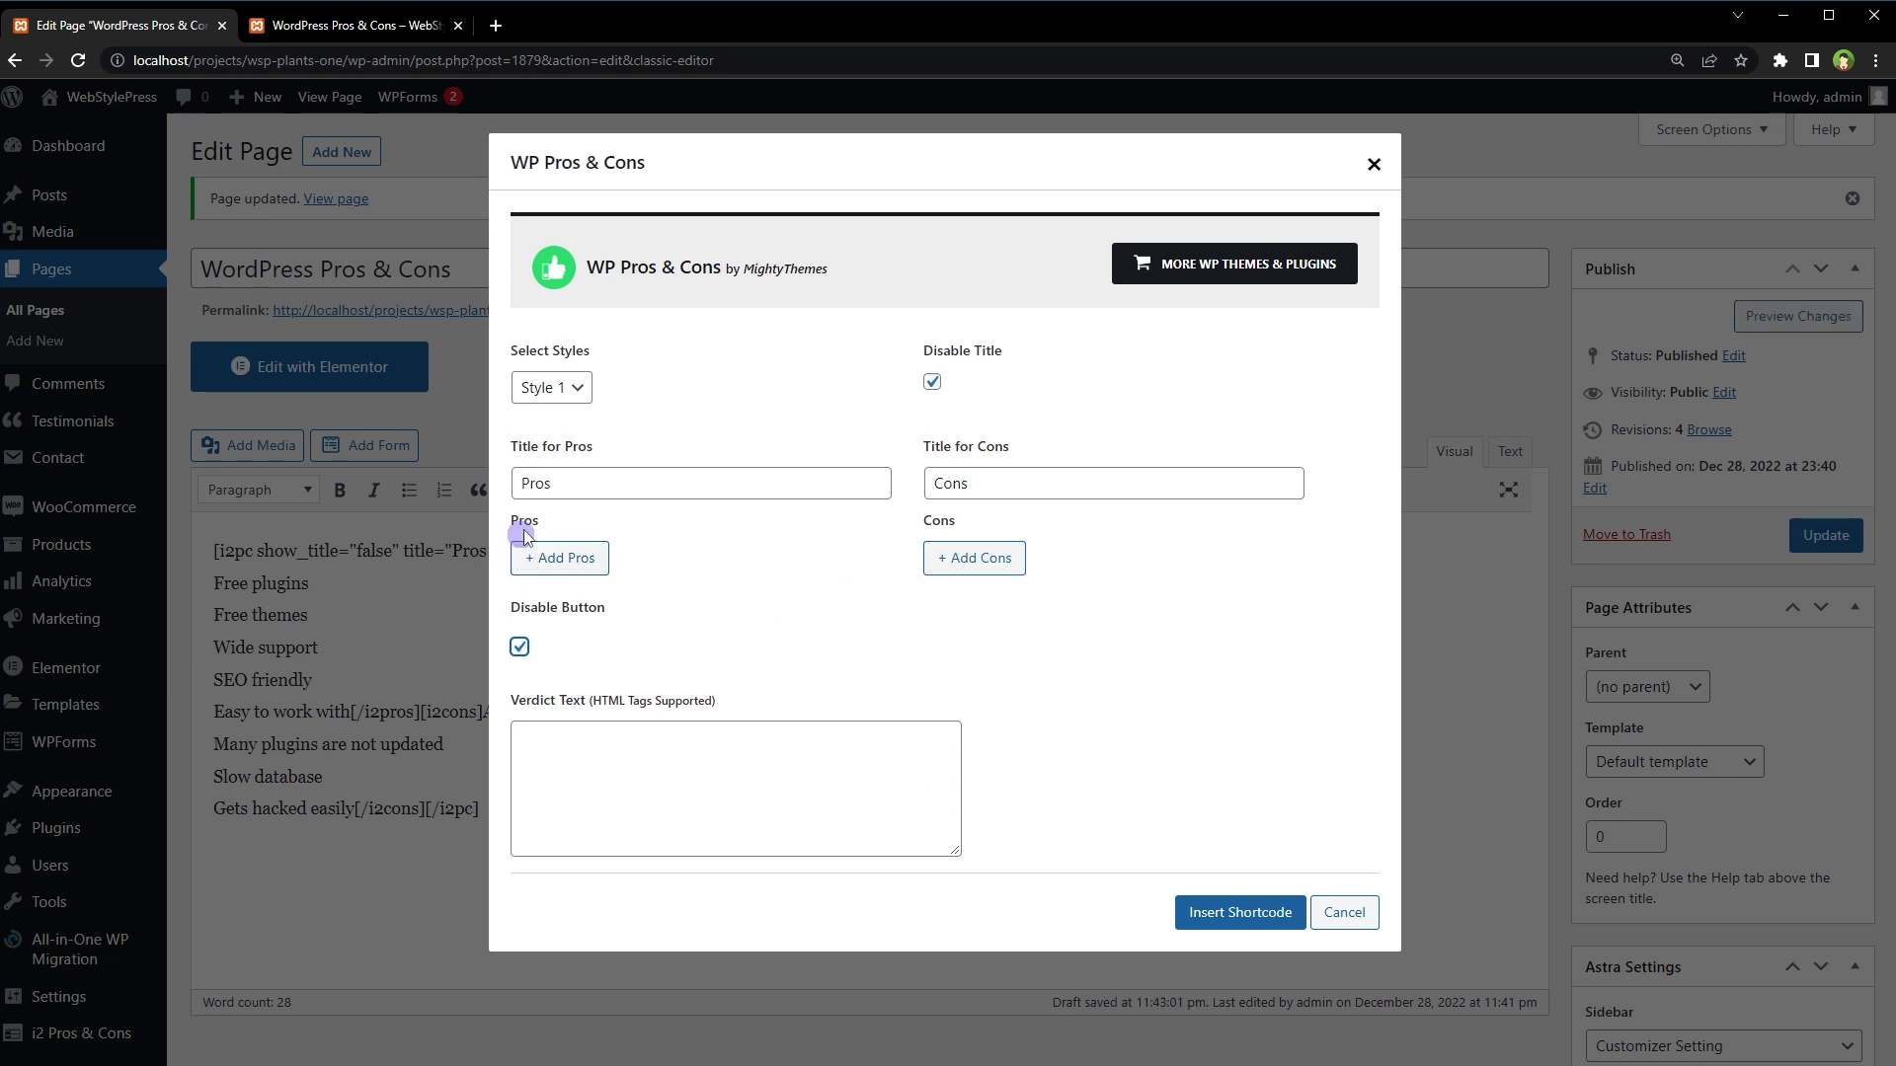
Enter the pro 'Free plugins' and cons 'Always keeps updating', 'Many plugins are not updated', 'Slow database'
click(594, 561)
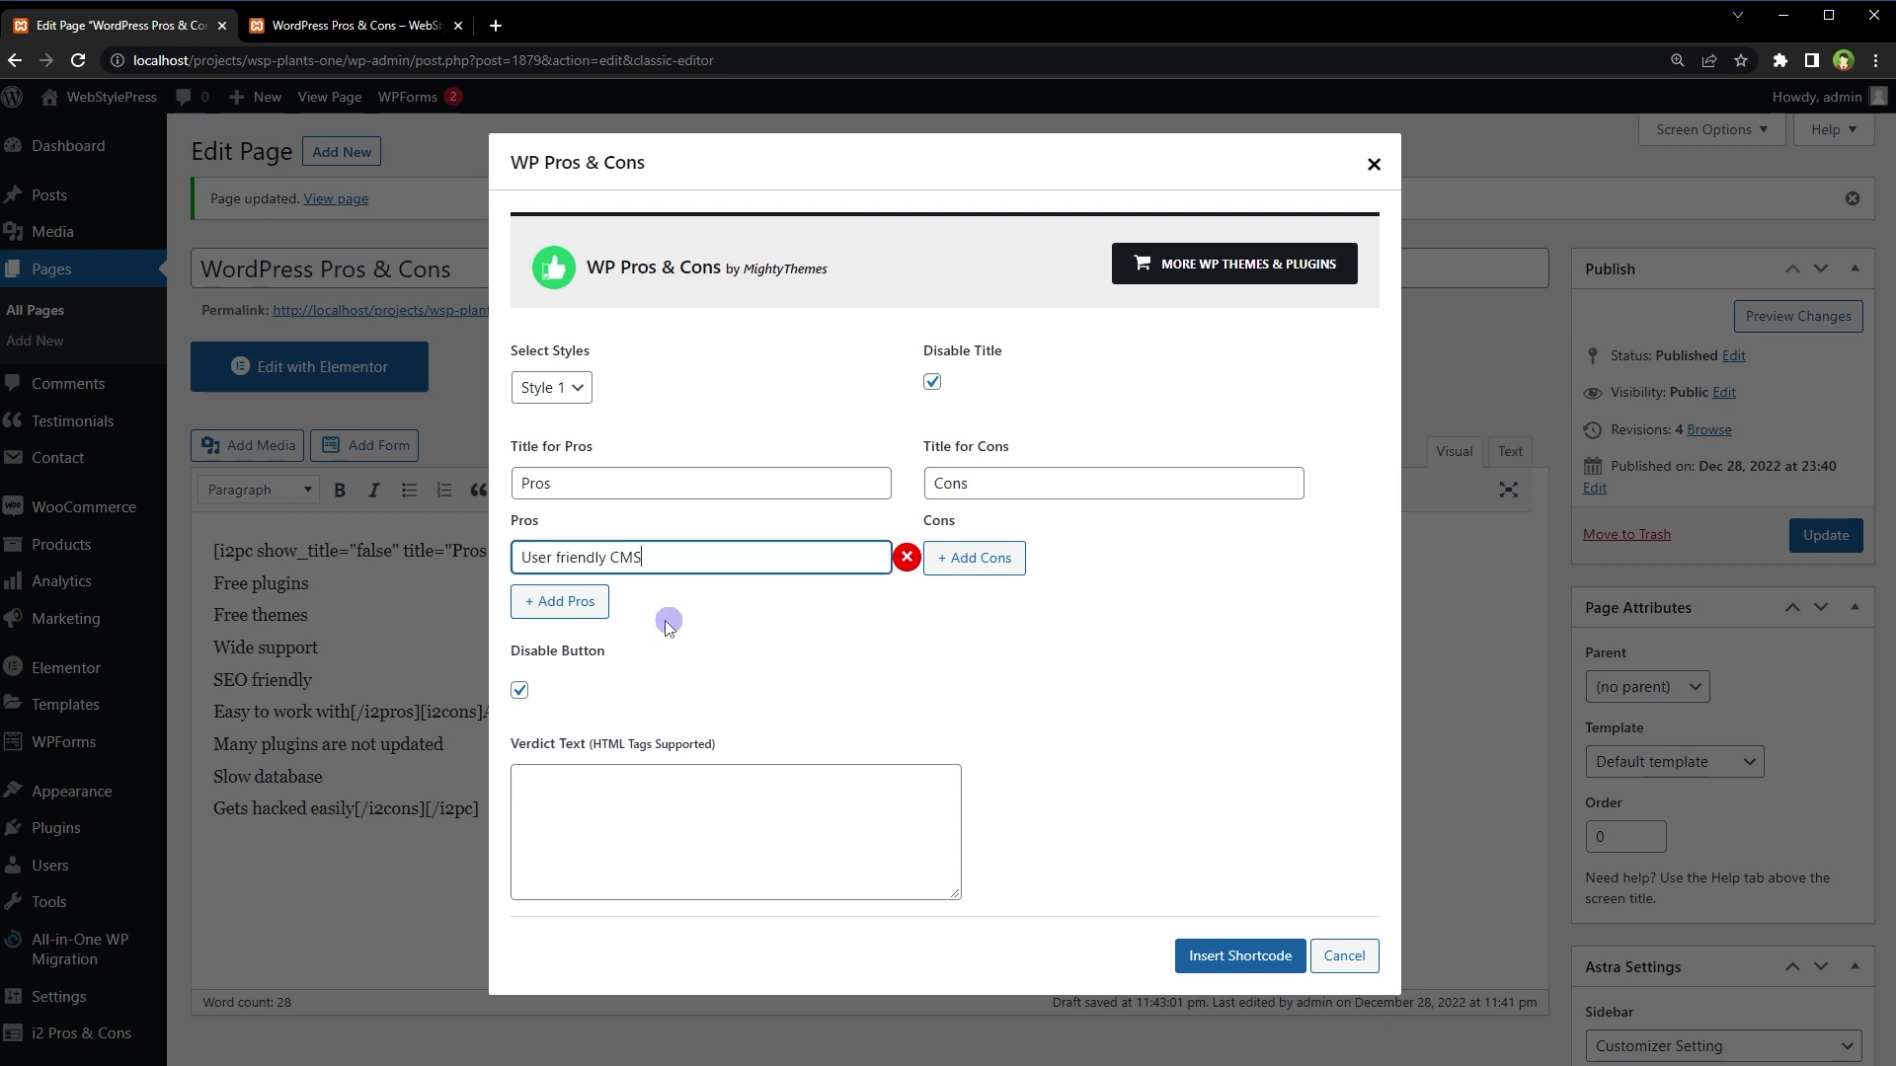
click(580, 604)
text(Free plugins)
click(1007, 558)
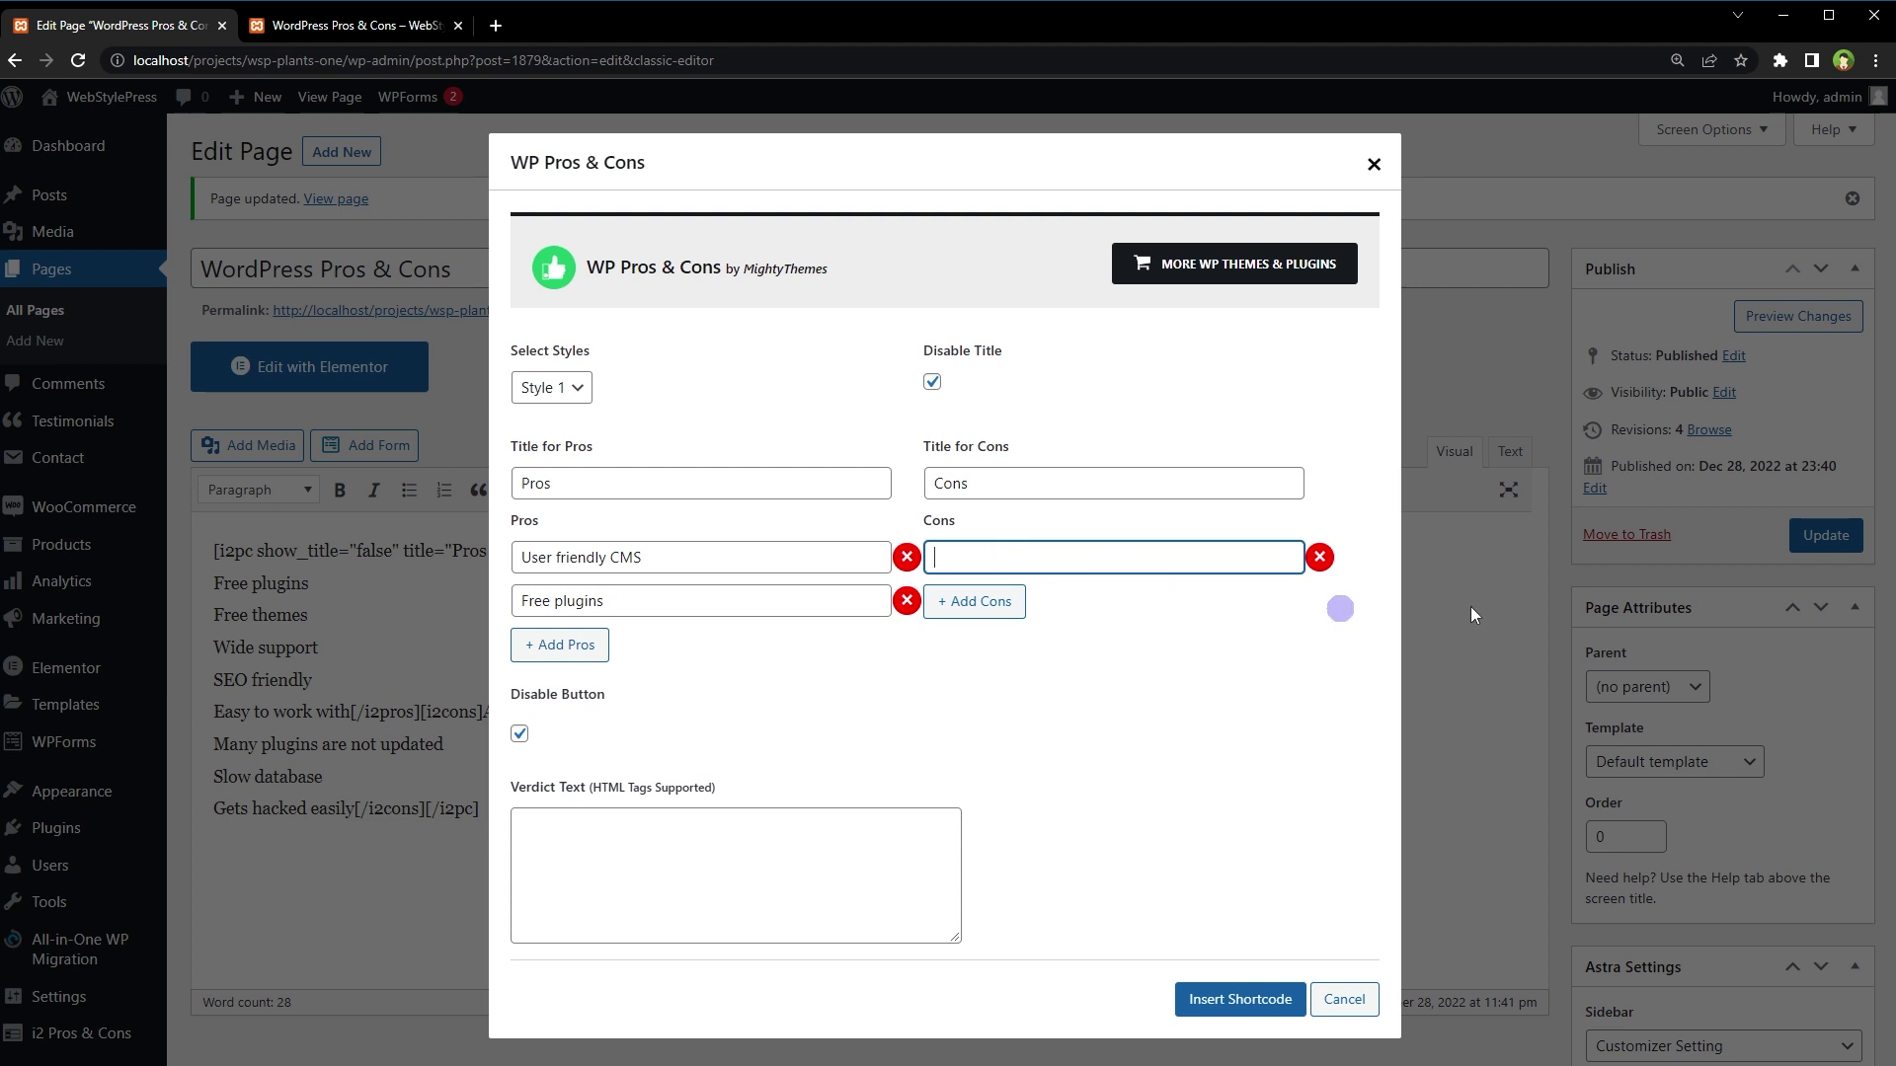
text(Always keeps updating)
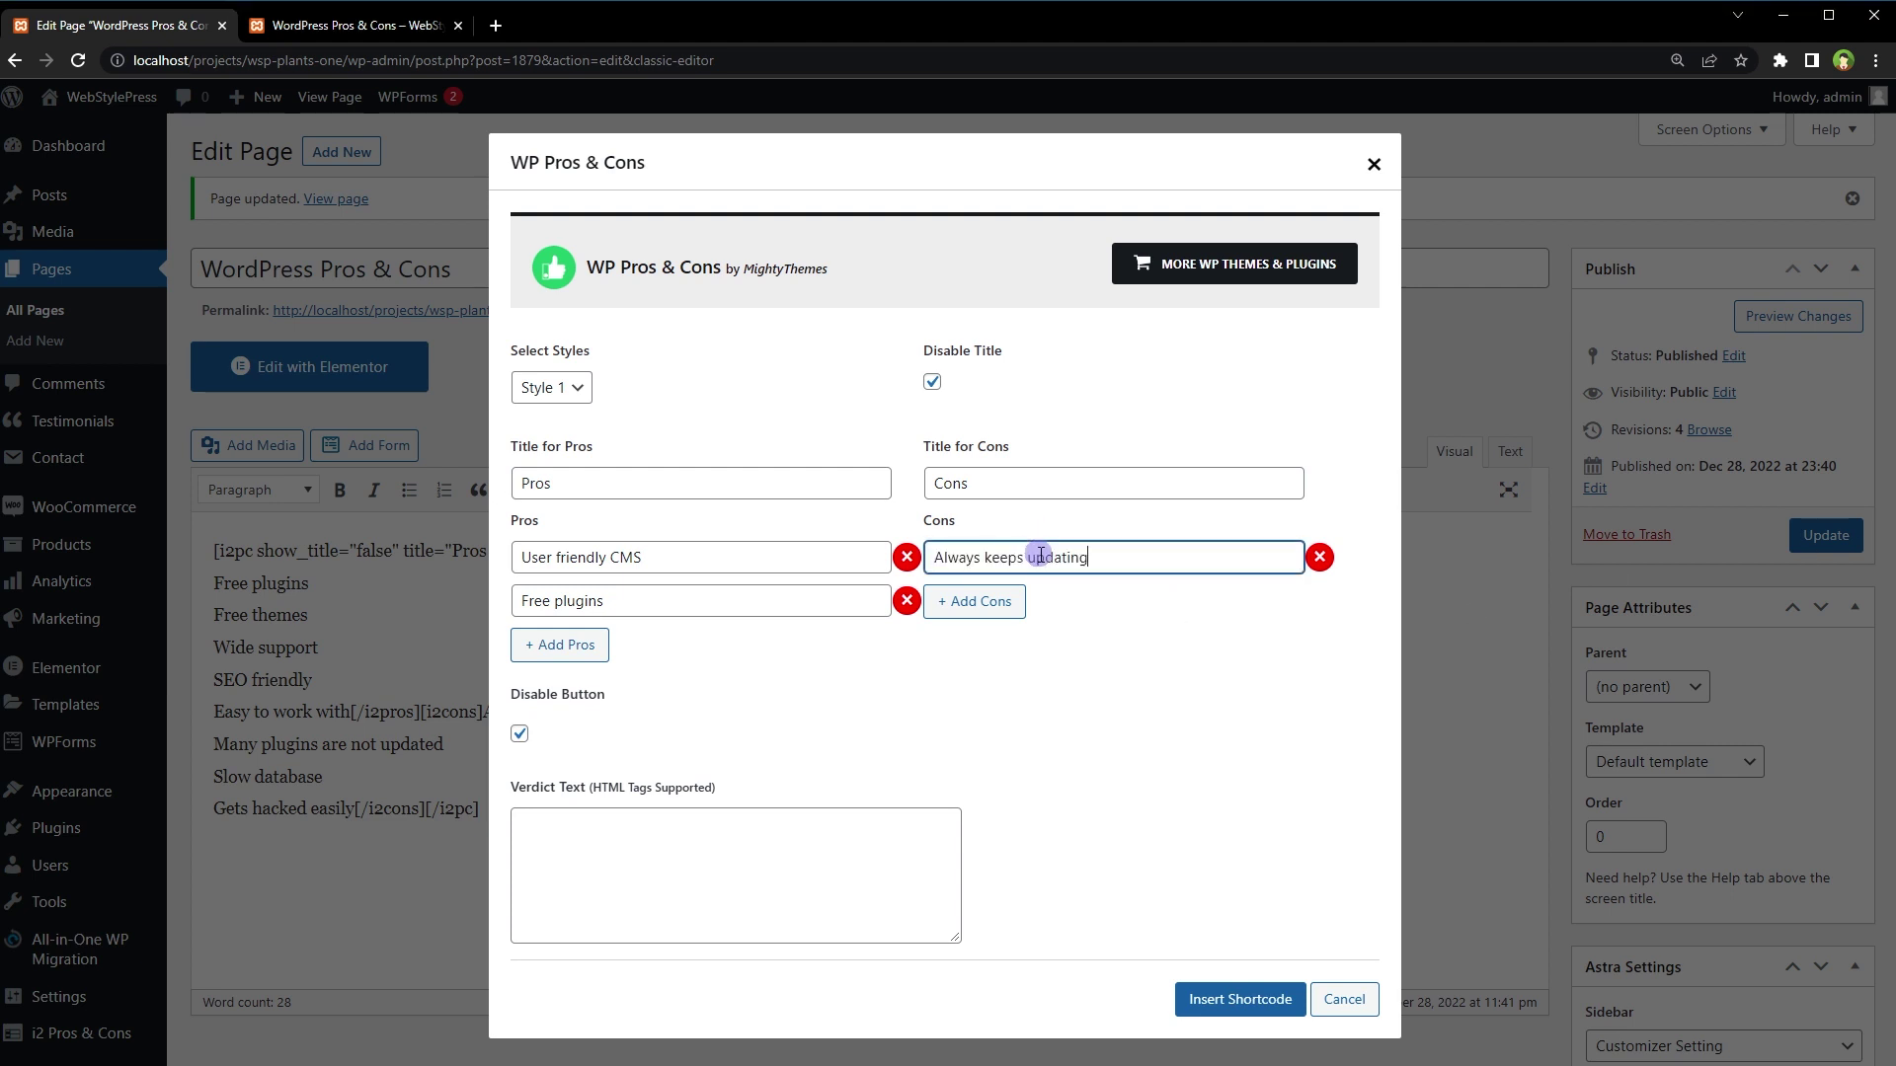
click(1007, 601)
text(Many plugins are not updated)
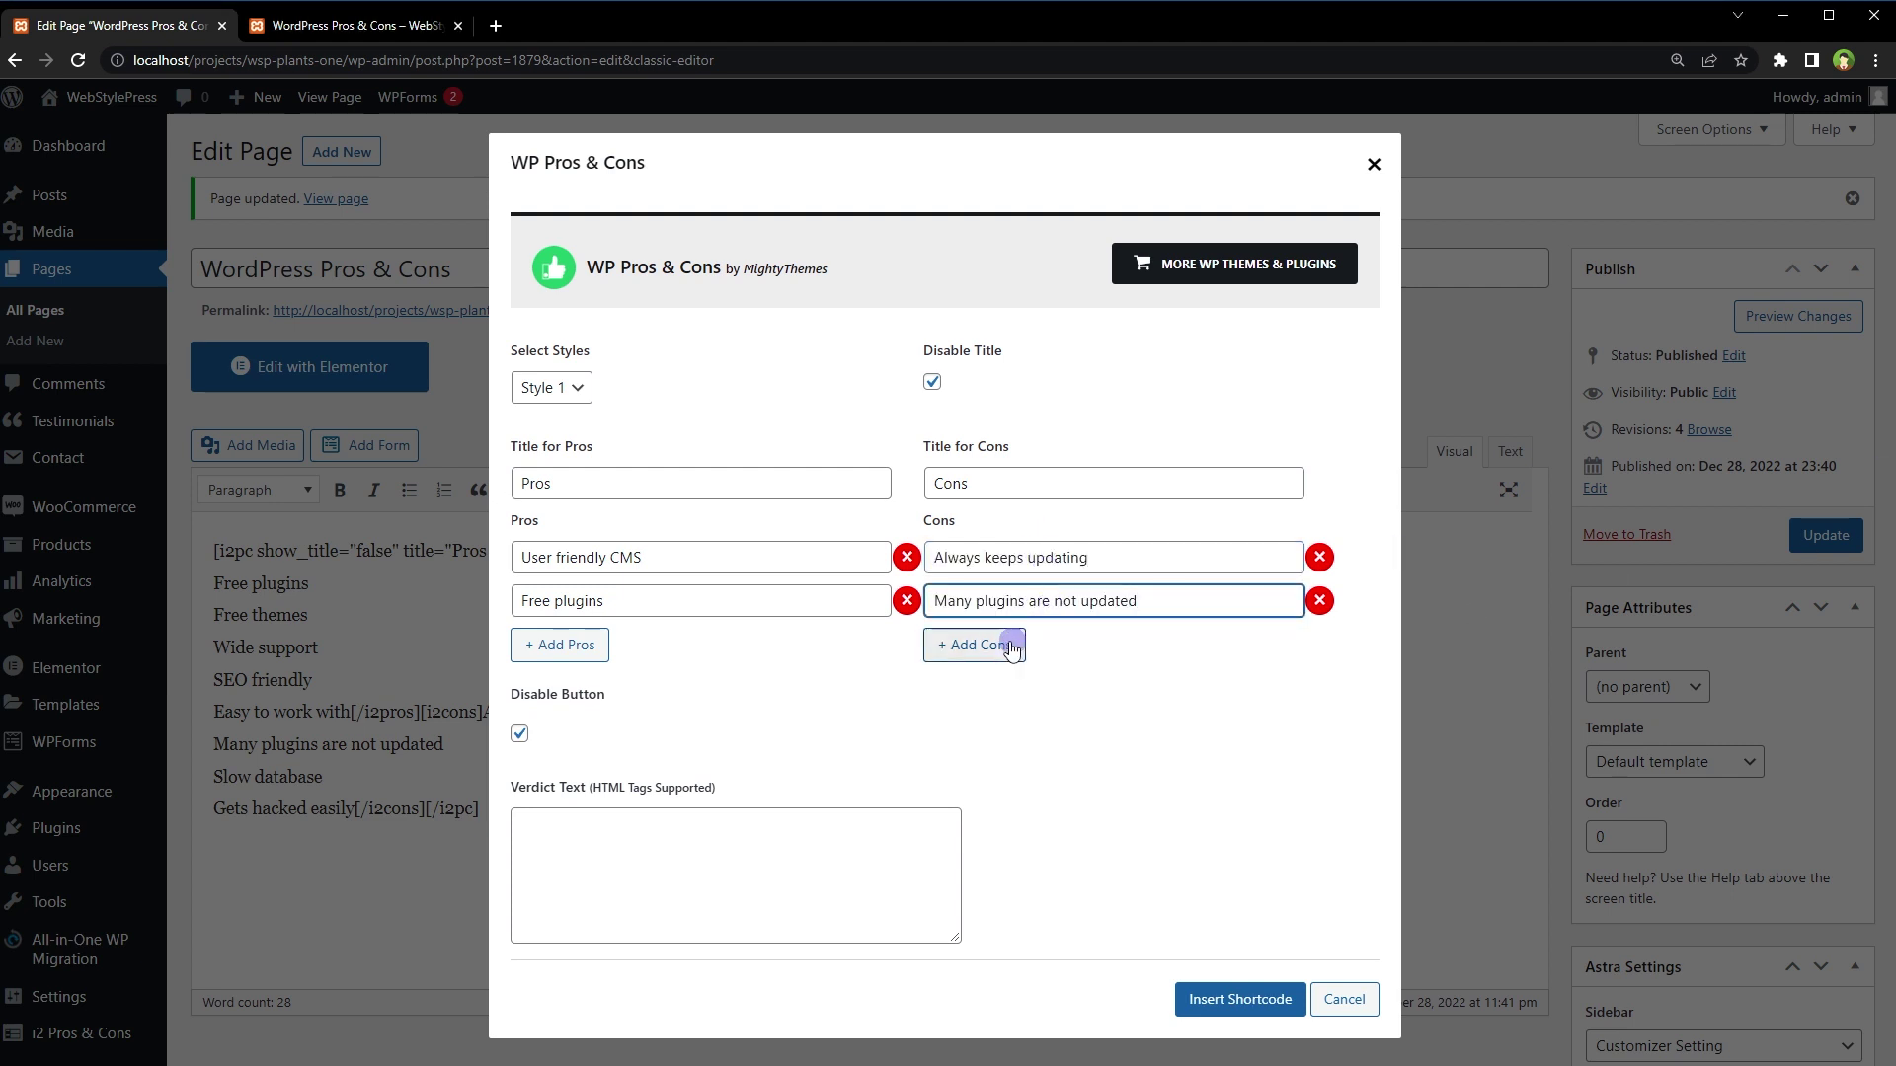
click(969, 645)
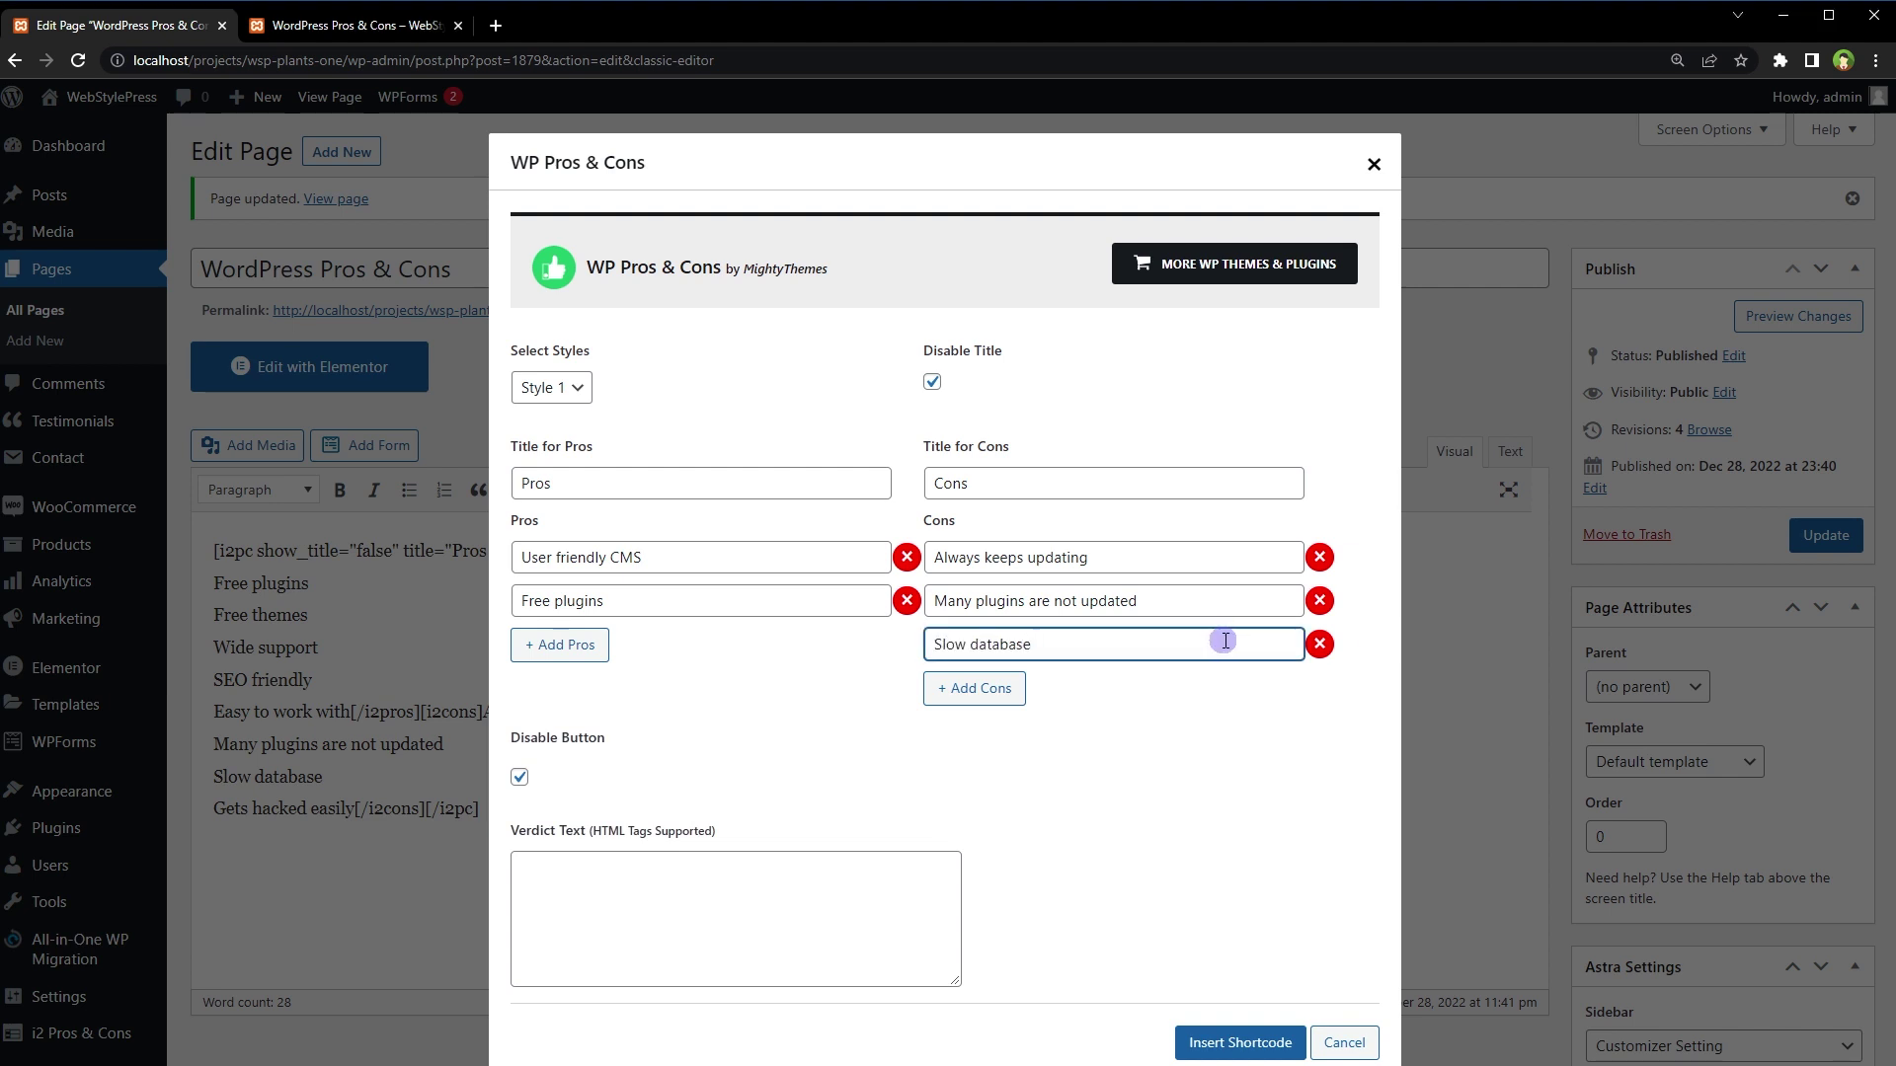
click(995, 690)
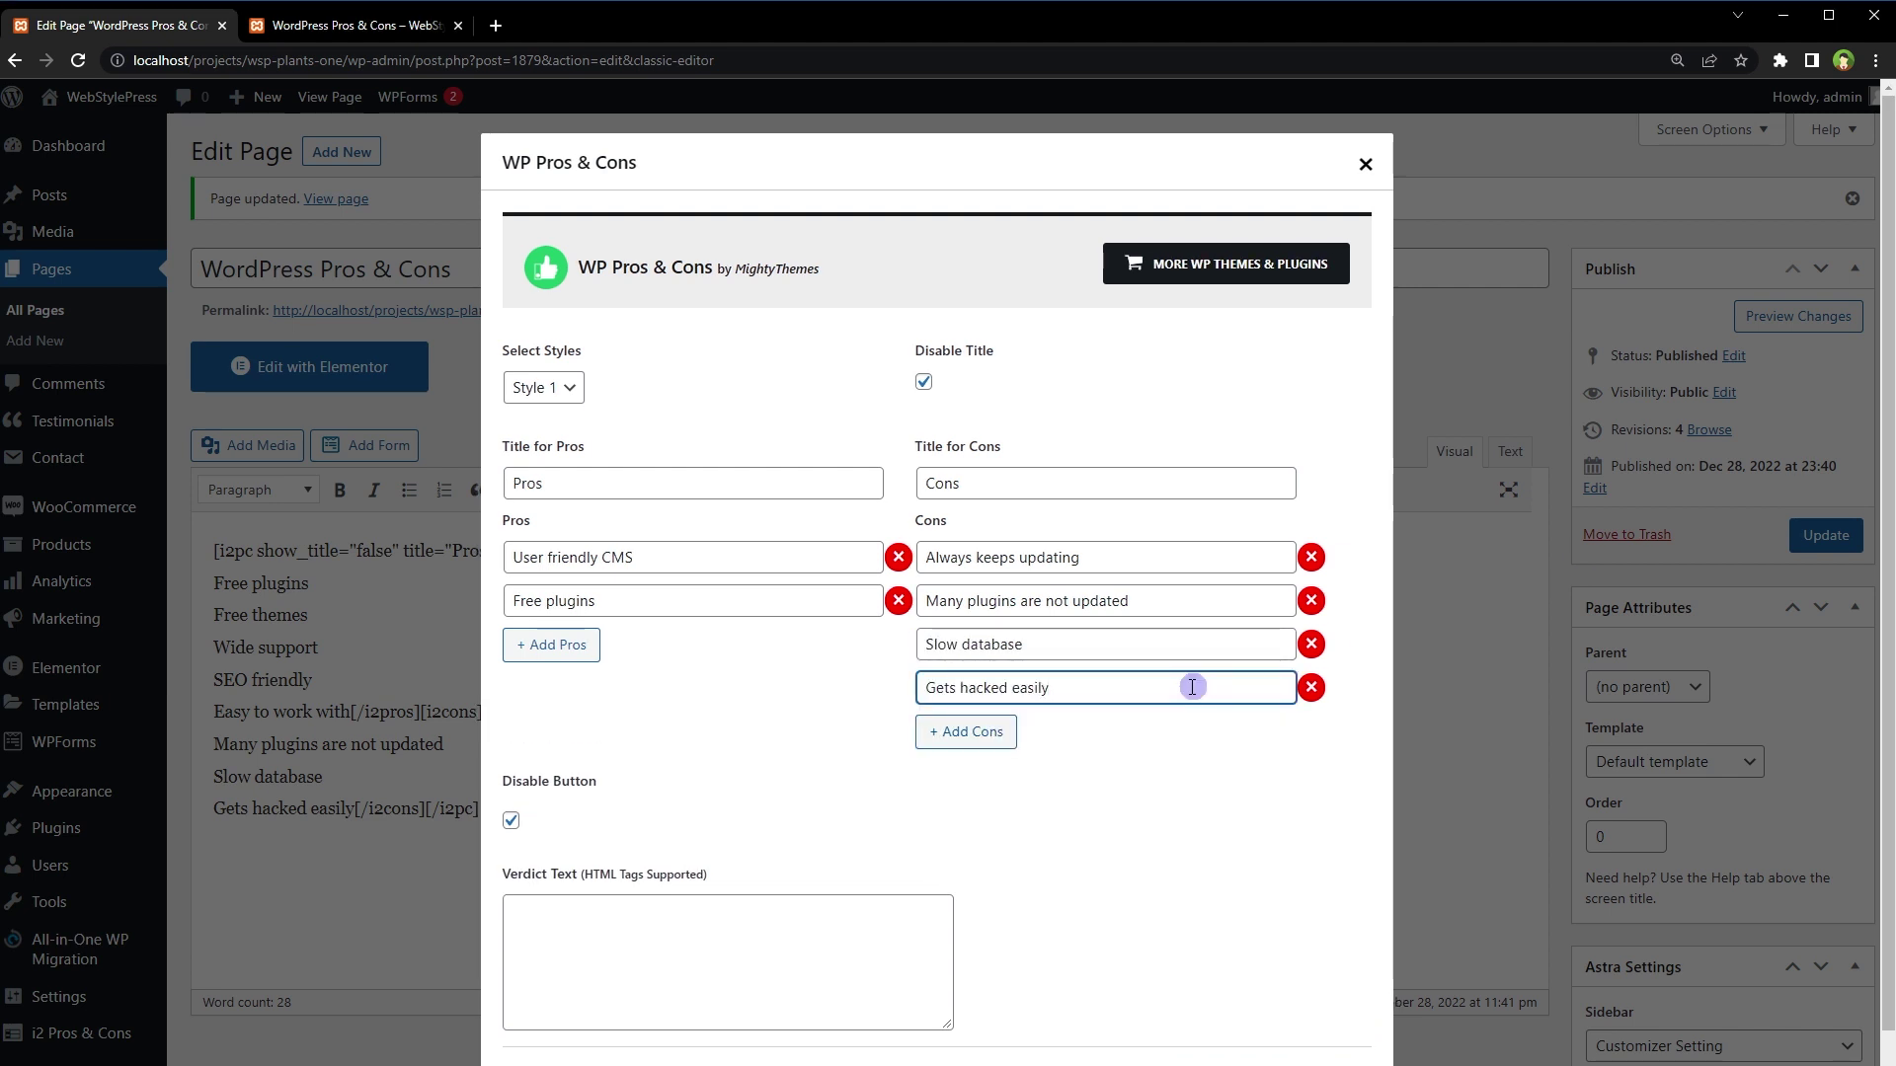
Add the pros 'Free themes', 'Wide support', 'SEO friendly' and 'Easy to work with'
click(551, 645)
text(Free themes)
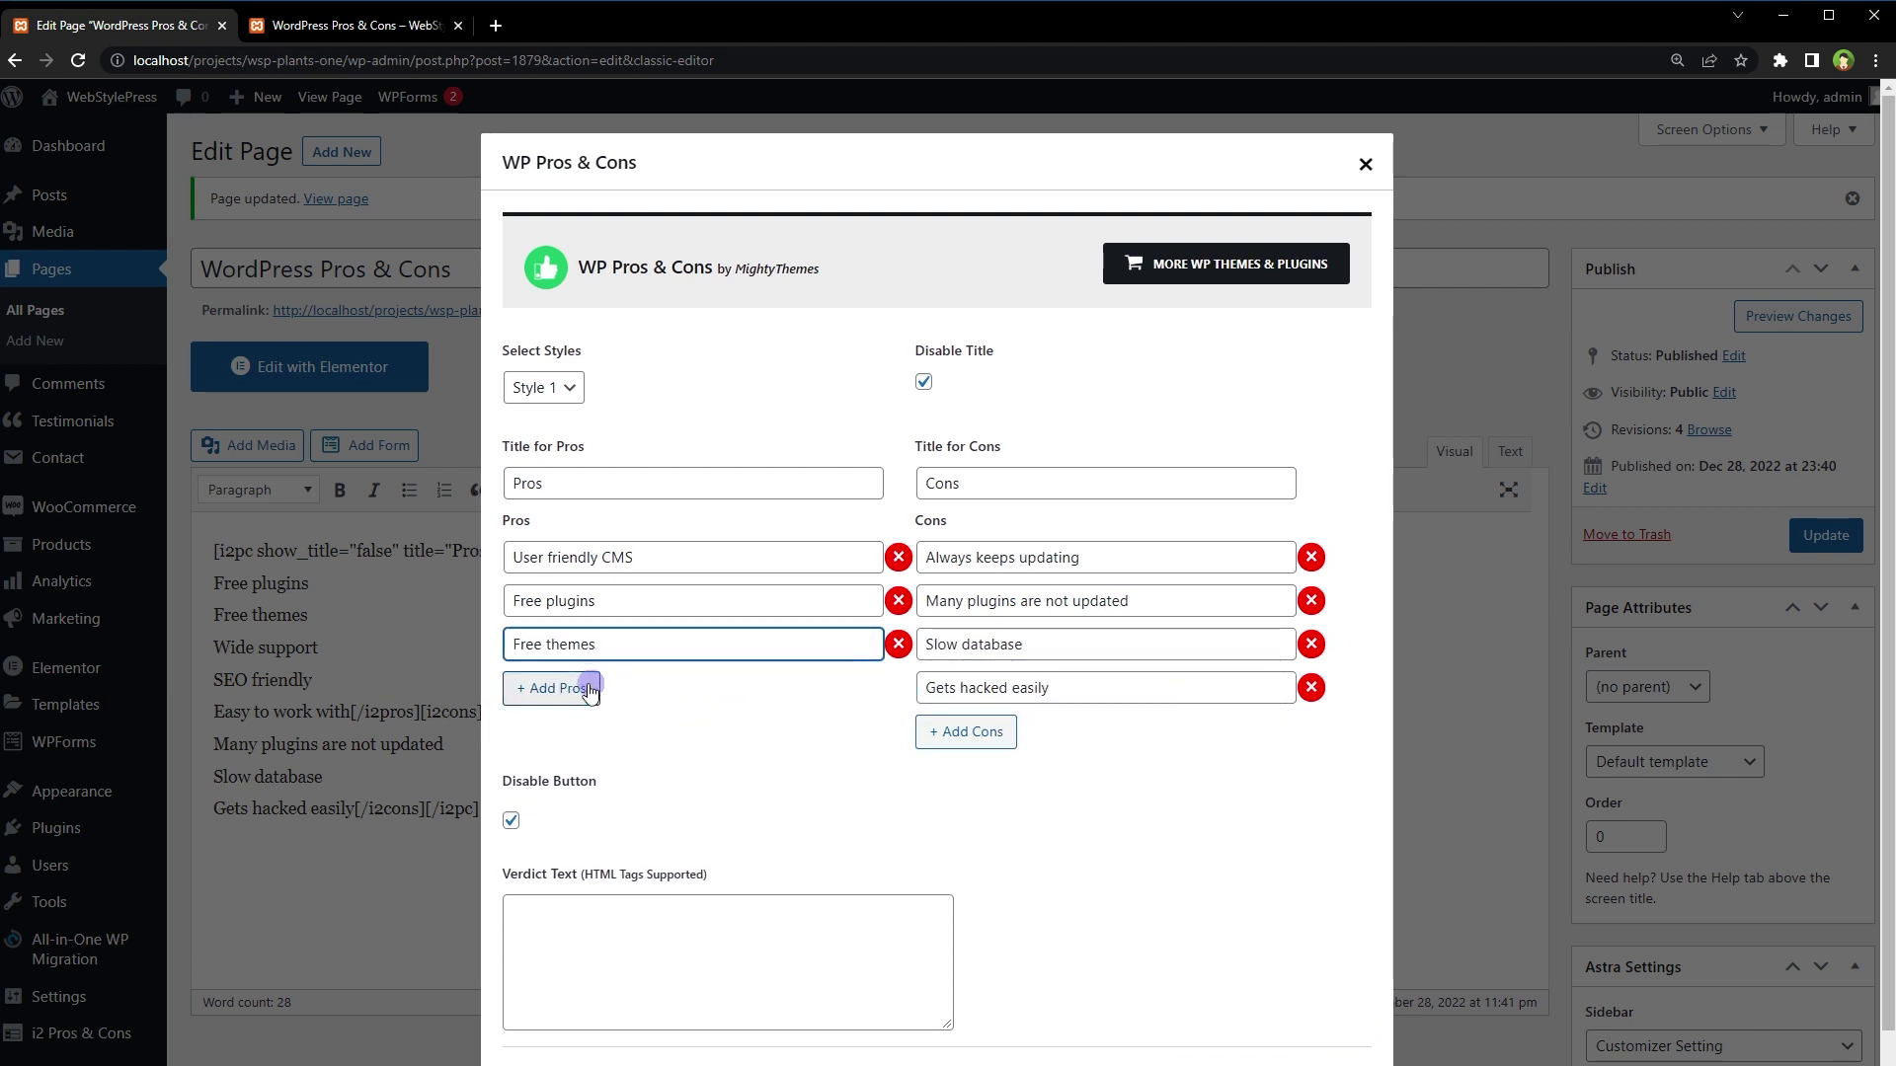
click(589, 690)
text(Wide support)
click(590, 733)
text(SEO friendly)
click(567, 775)
text(Easy to work with)
Insert the shortcode, update the page, and switch to the live page
click(1151, 889)
scroll(1193, 818, down, 2)
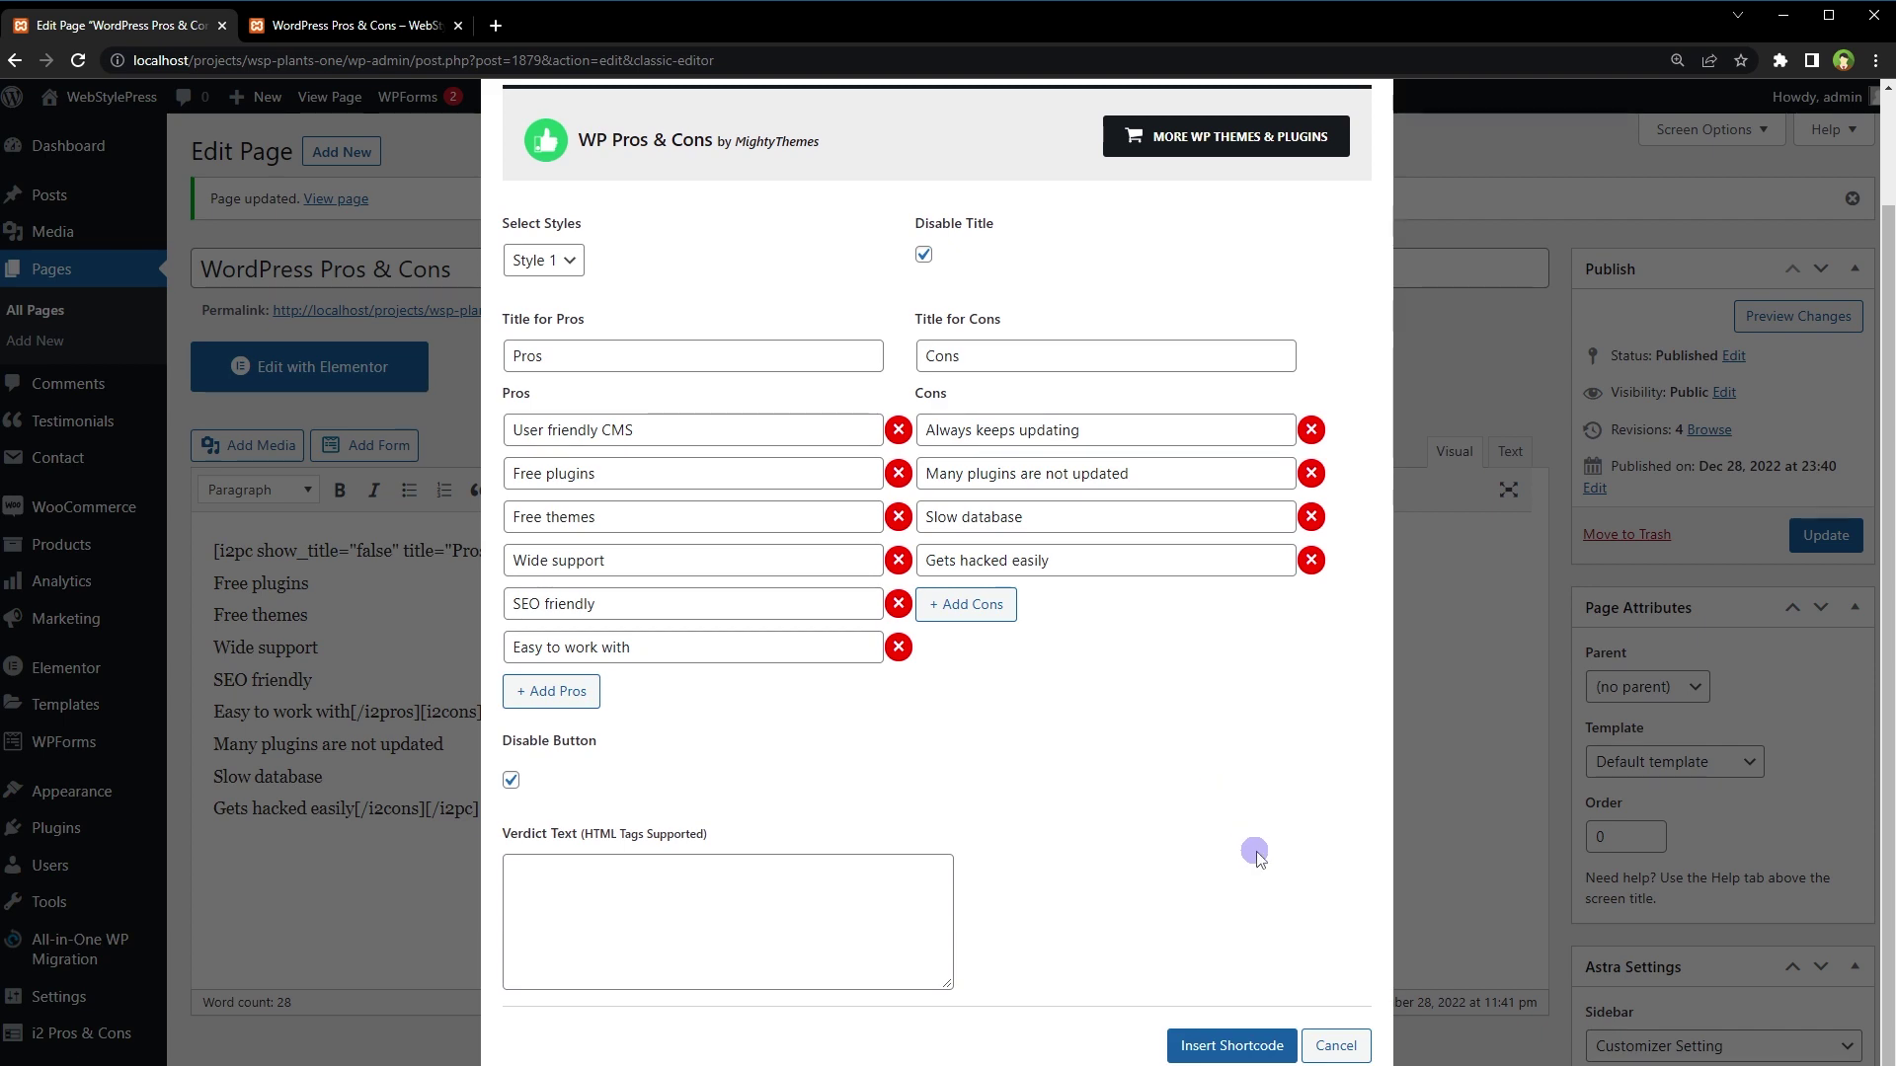
click(1213, 1027)
scroll(977, 790, down, 3)
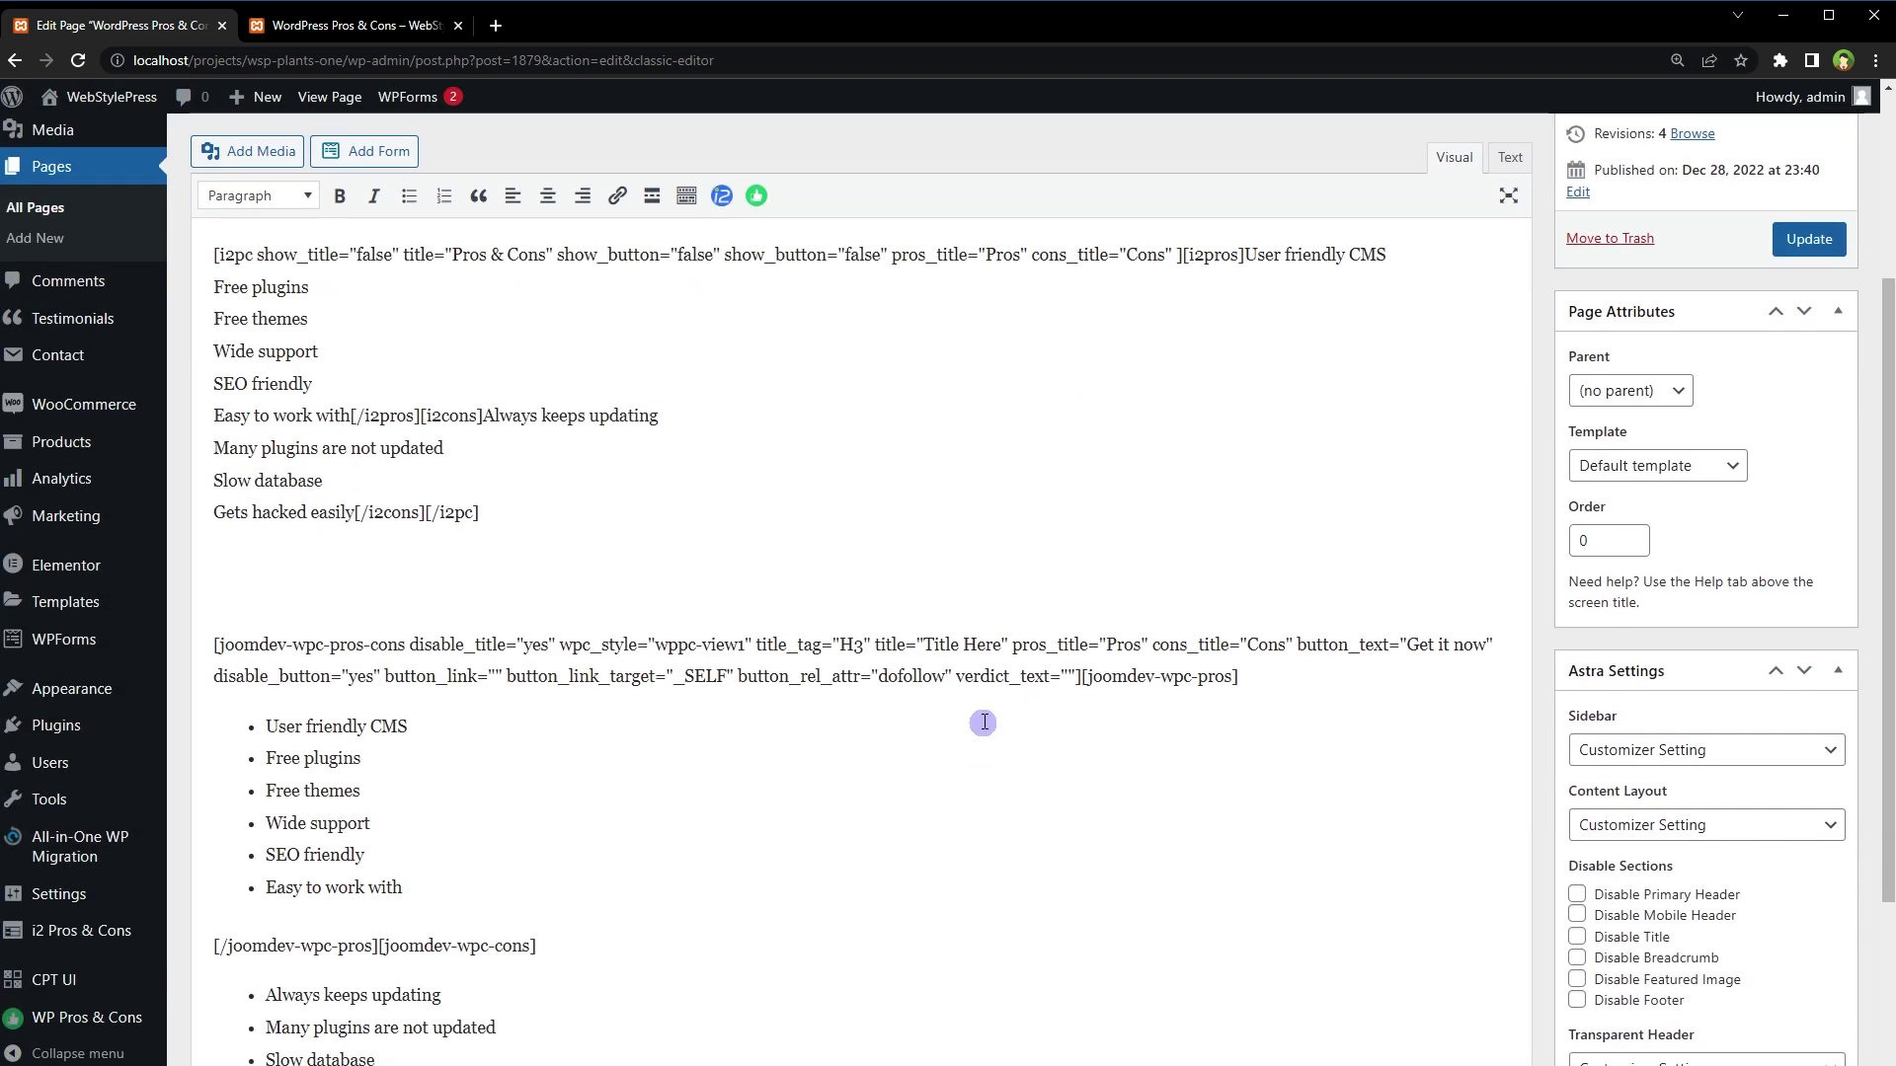
scroll(982, 720, up, 3)
click(1802, 535)
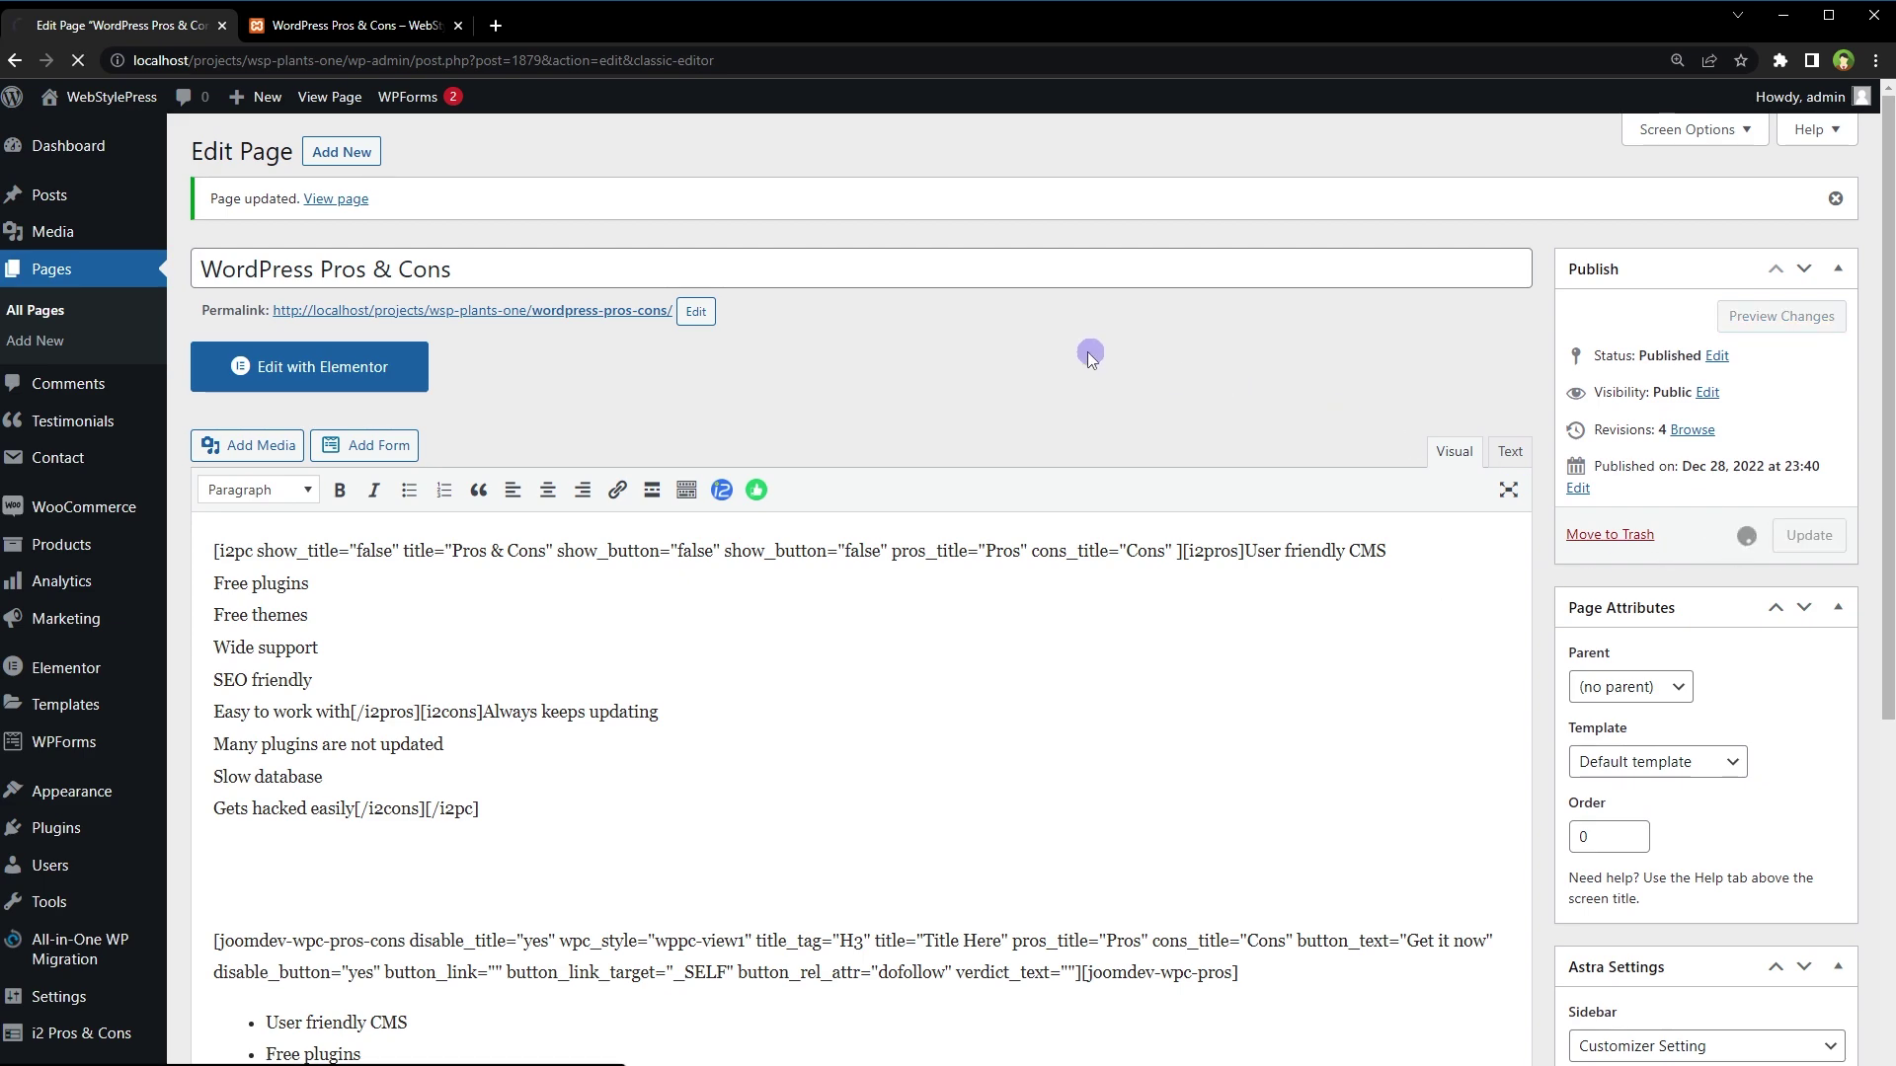
click(355, 25)
key(F5)
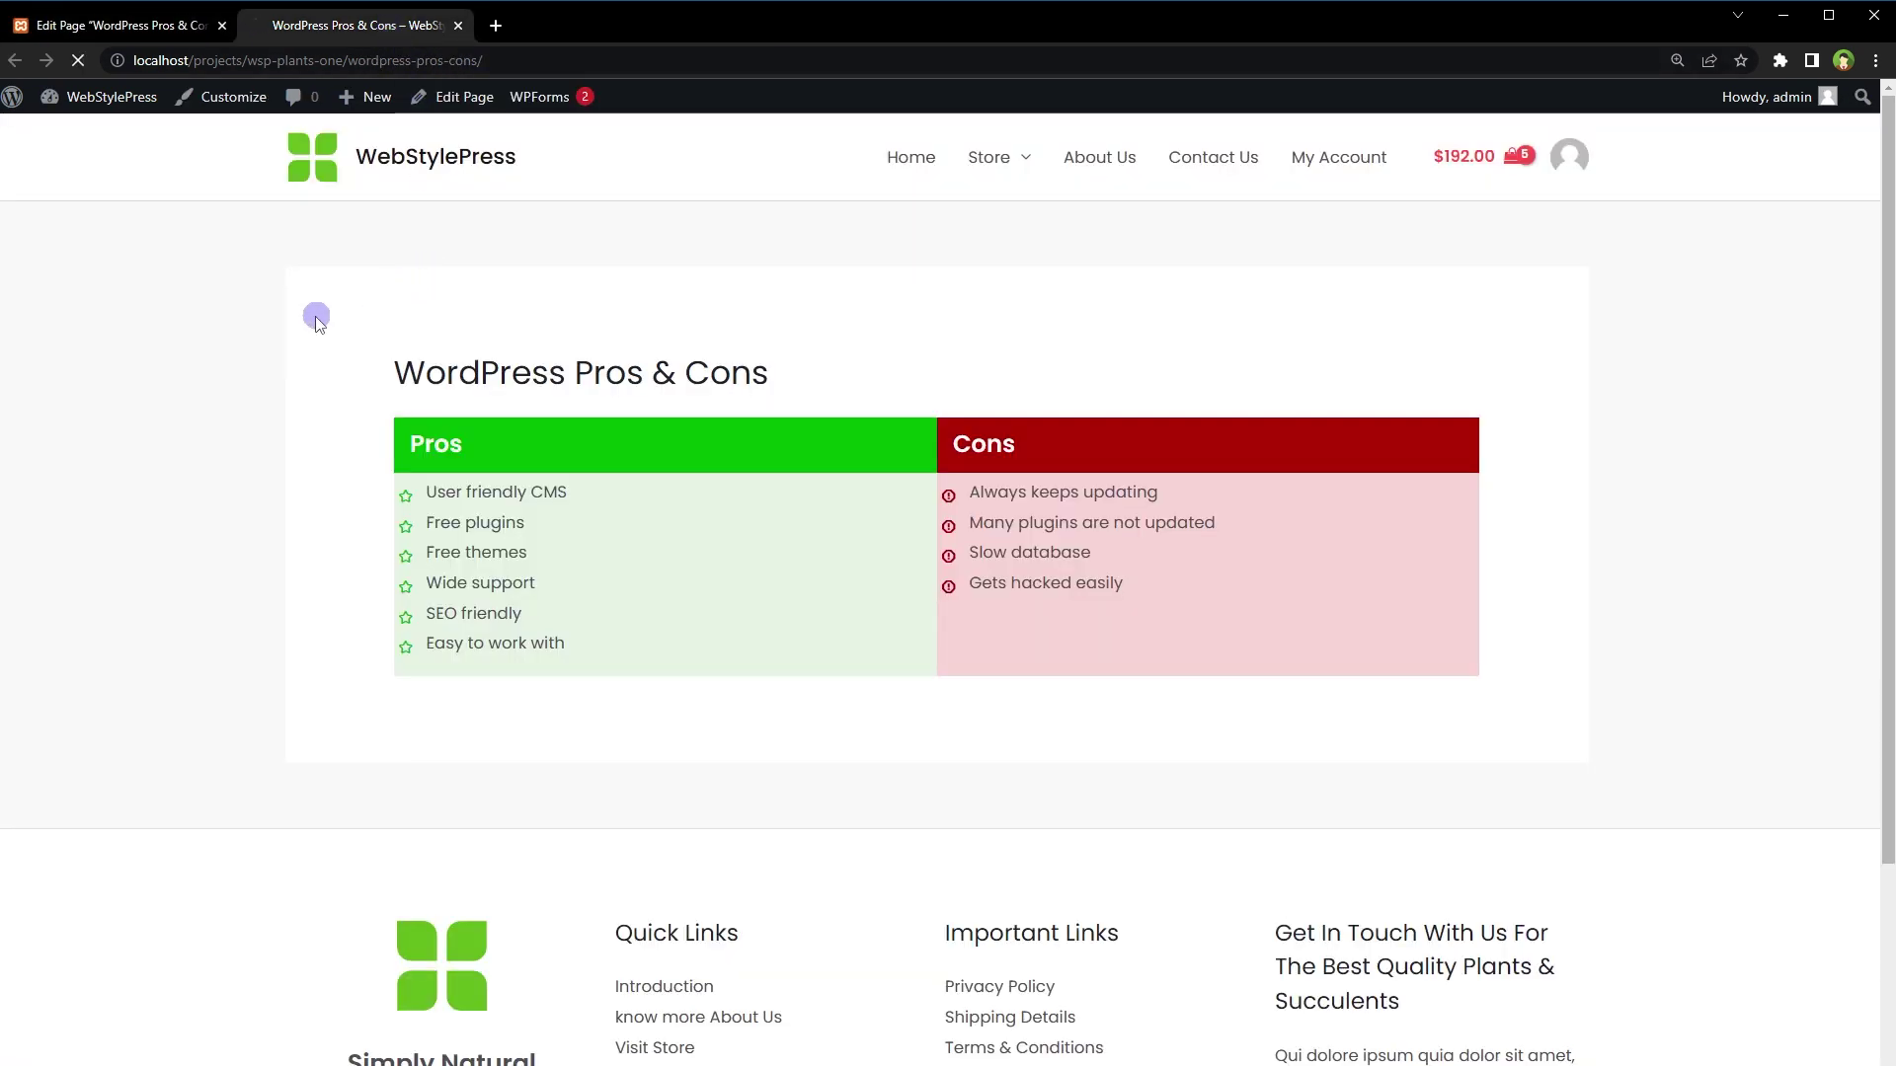
scroll(304, 370, down, 5)
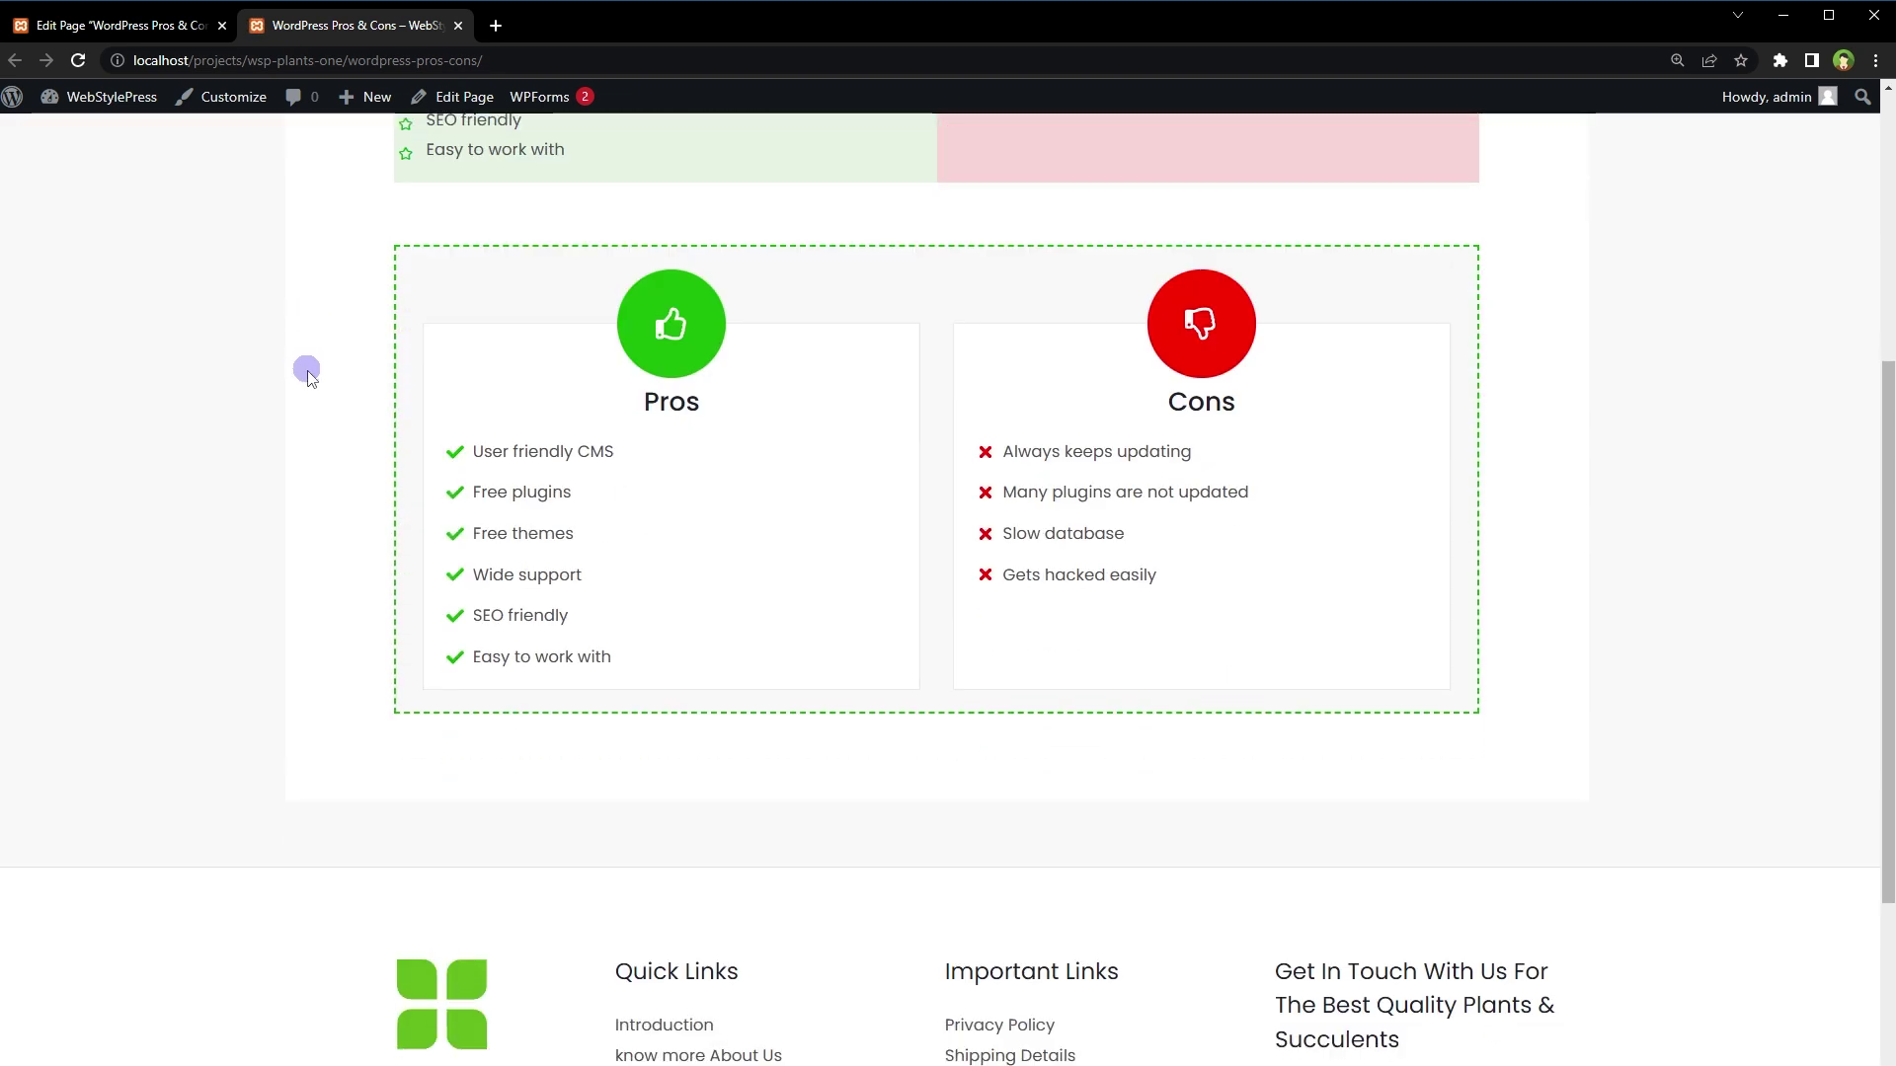
scroll(738, 412, up, 2)
drag(465, 713, 727, 808)
click(780, 790)
scroll(954, 699, up, 2)
scroll(955, 698, up, 1)
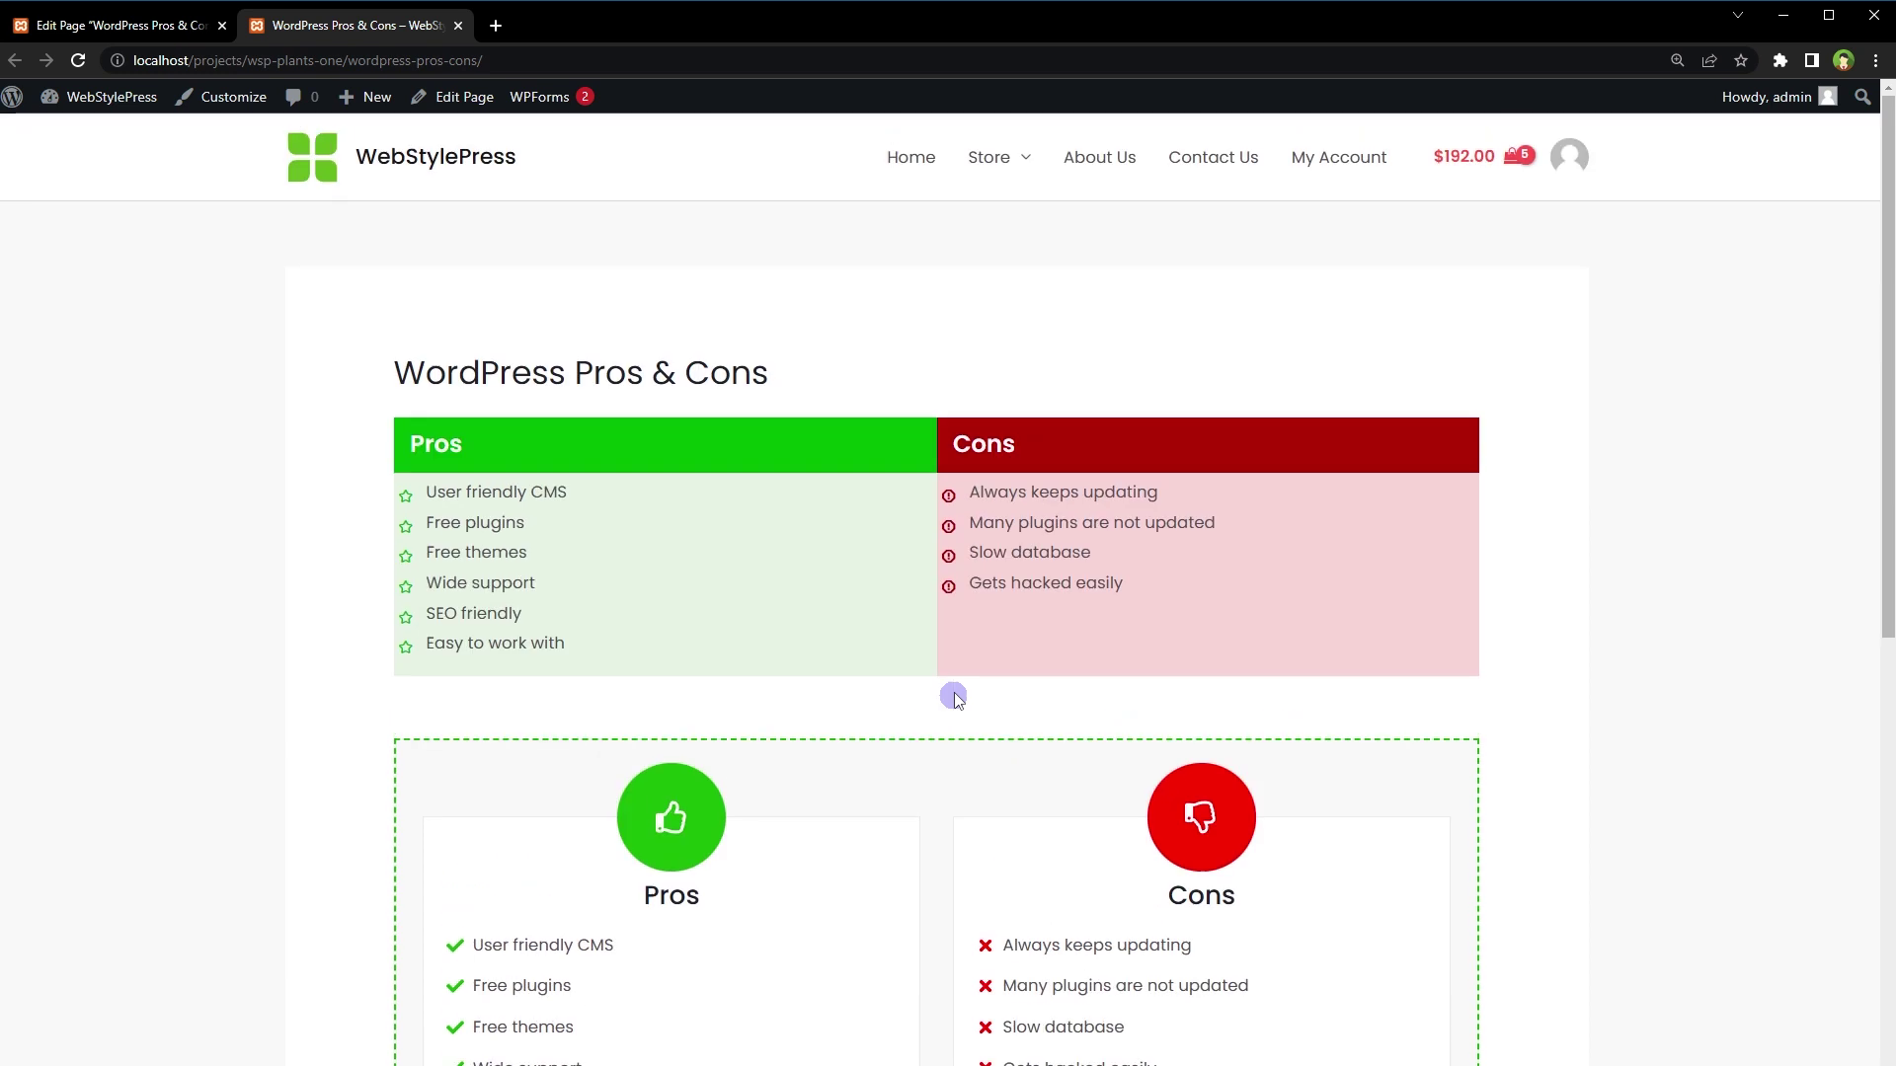
drag(381, 428, 1379, 632)
click(1579, 592)
scroll(1086, 603, down, 5)
click(741, 648)
drag(426, 357, 1395, 649)
click(1659, 568)
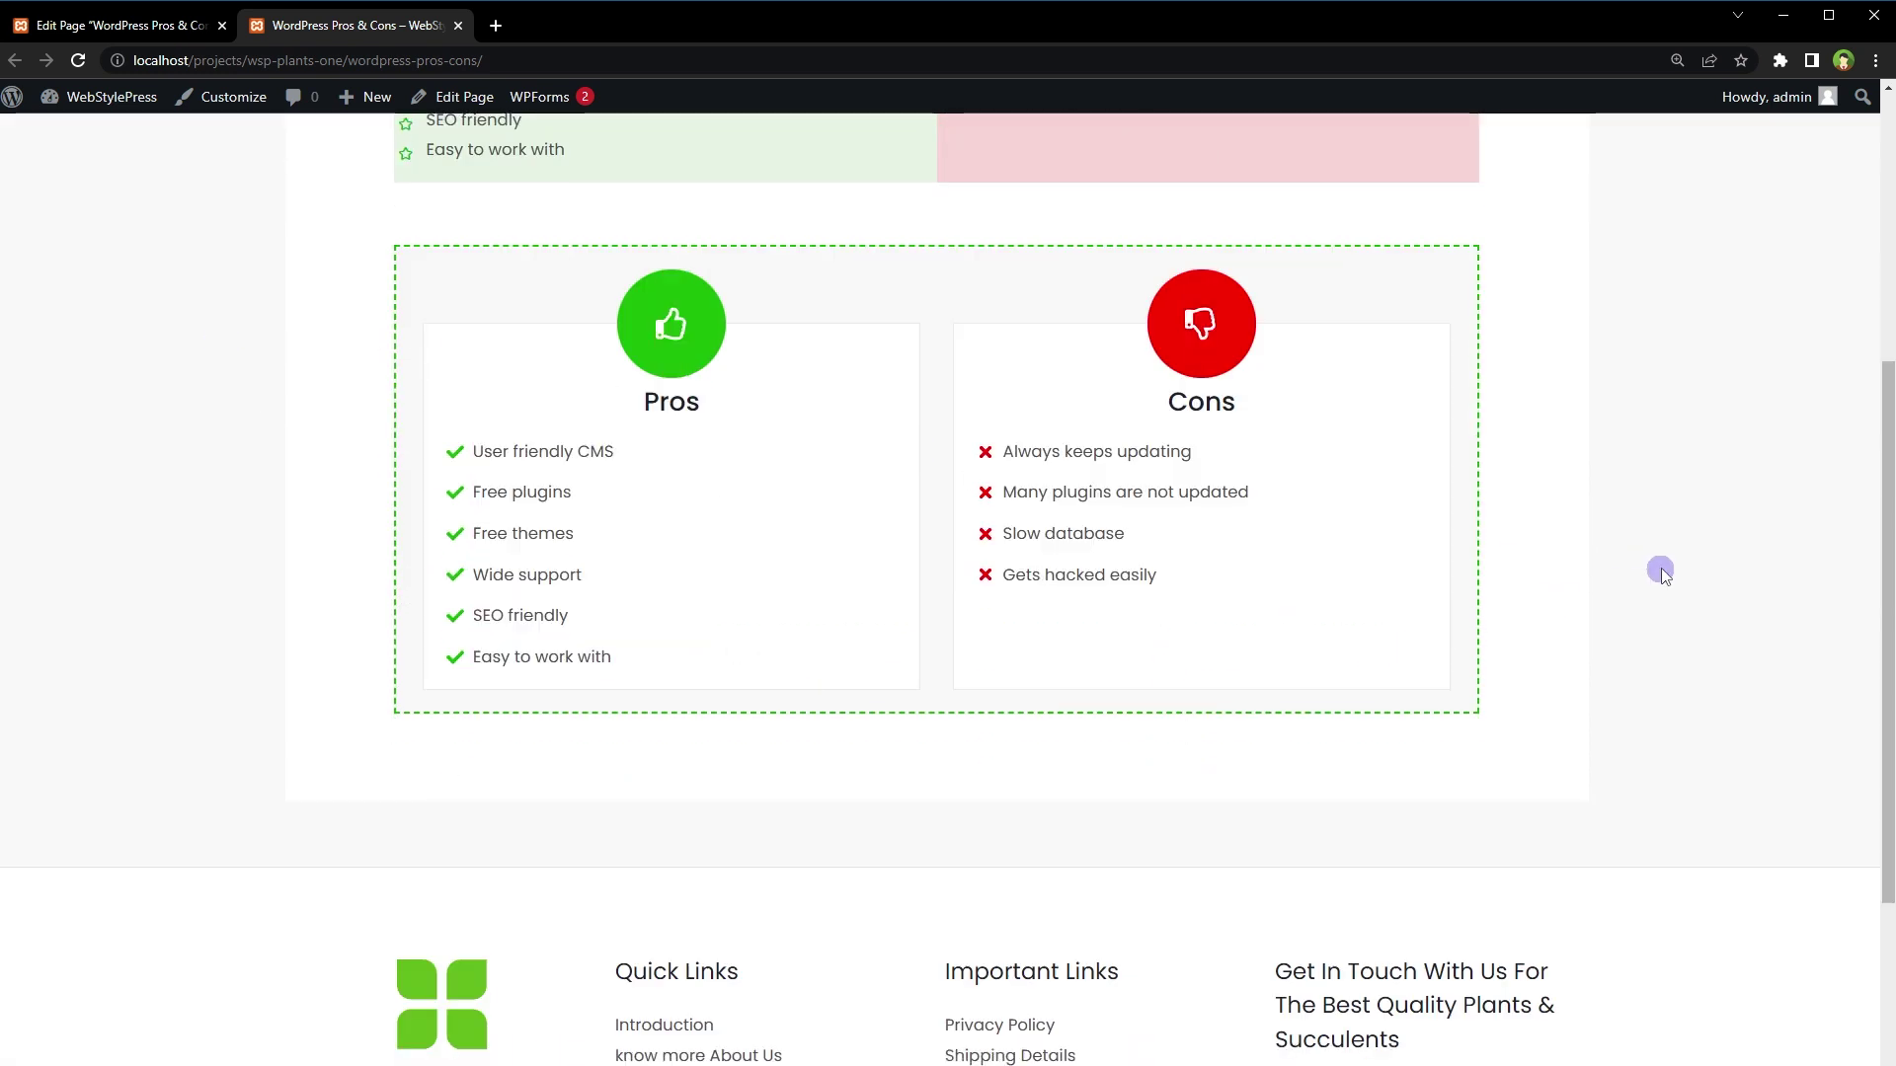
scroll(1661, 571, up, 5)
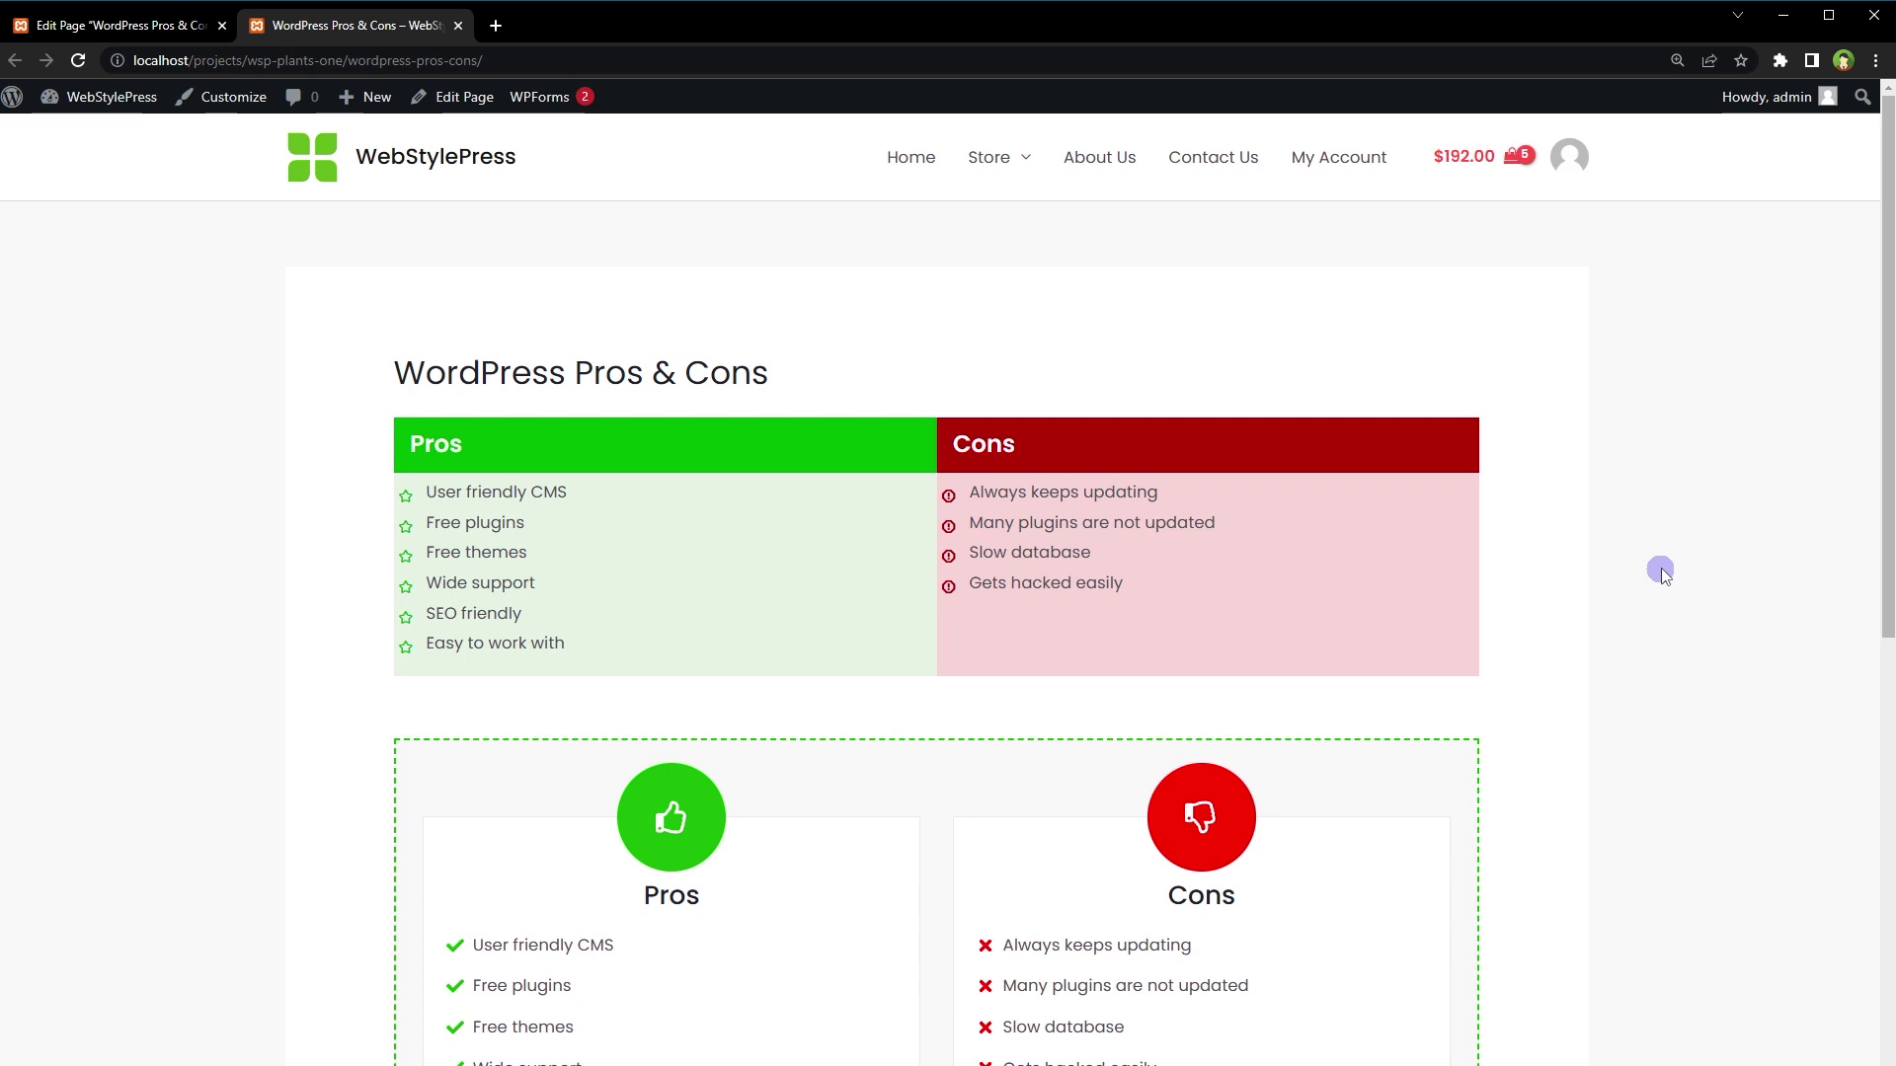
scroll(1201, 686, down, 3)
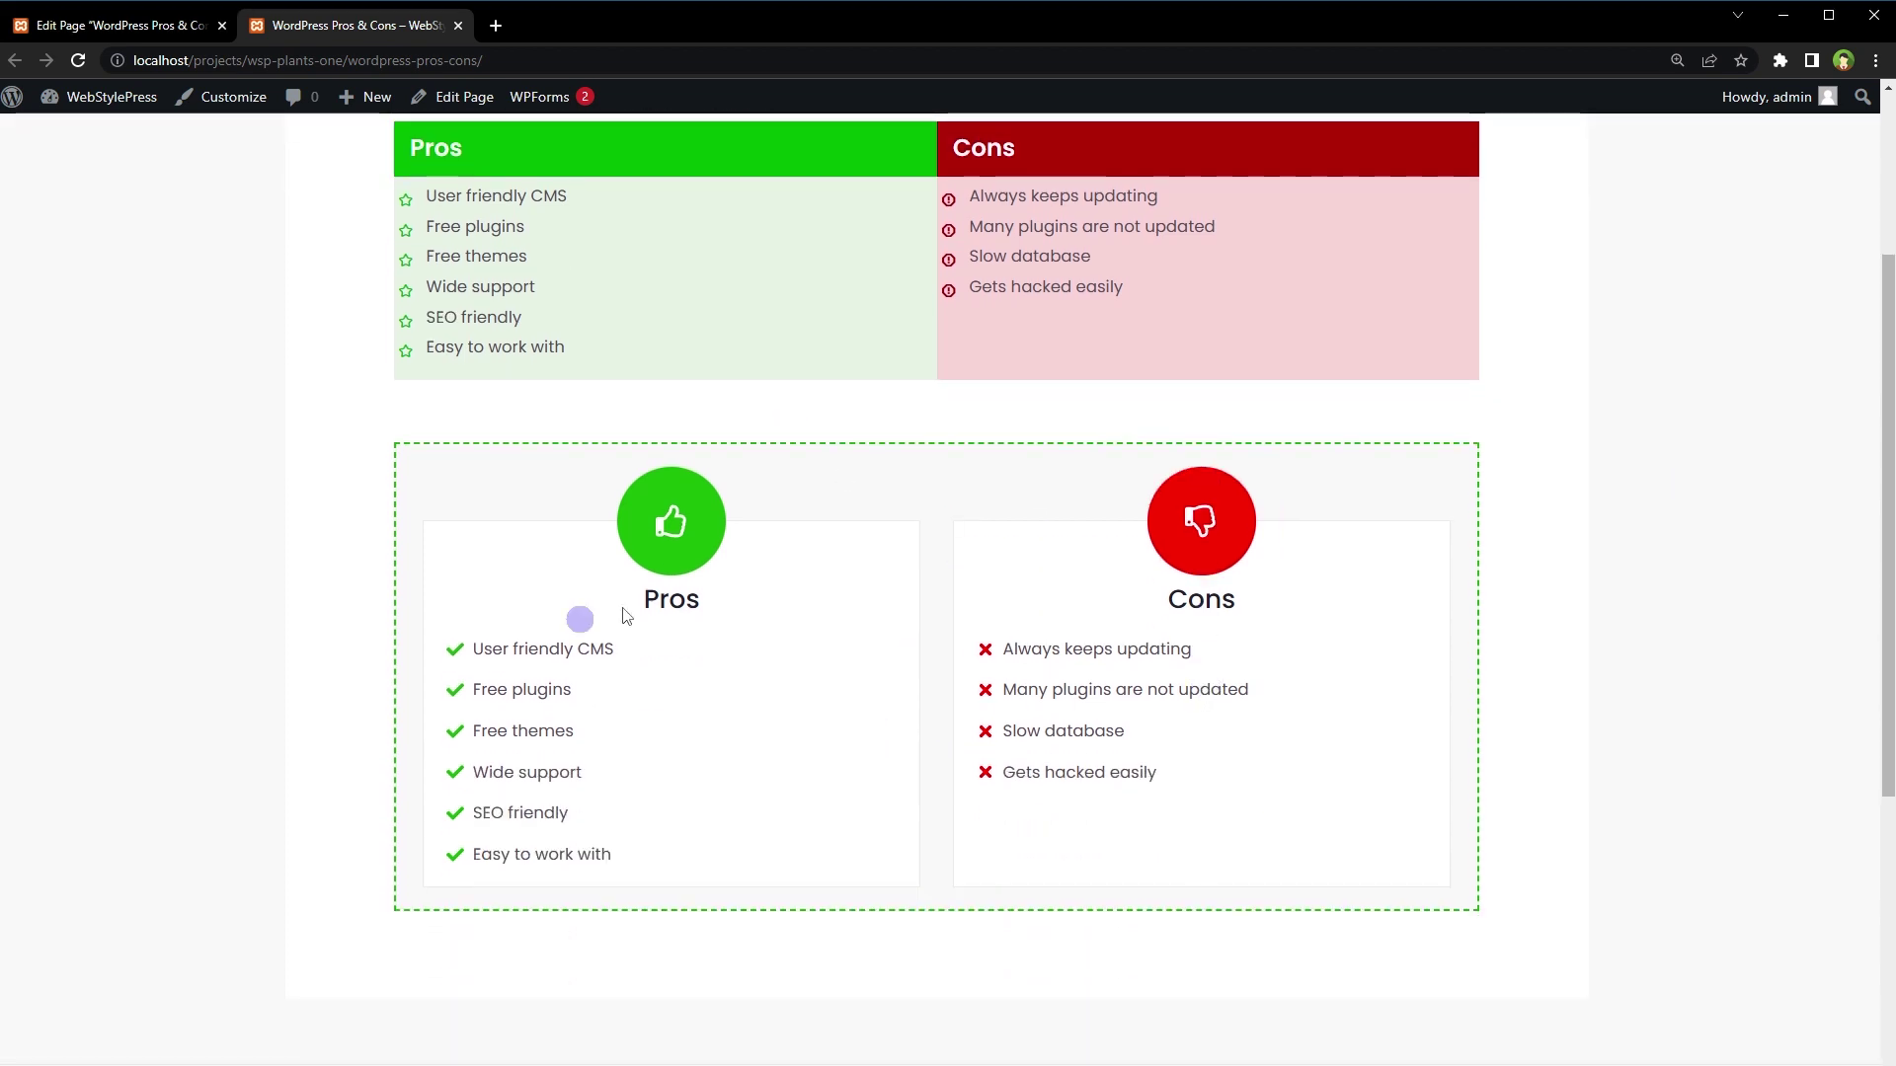
Browse the MightyThemes pros and cons demo, close it, and right-click the live page
click(494, 26)
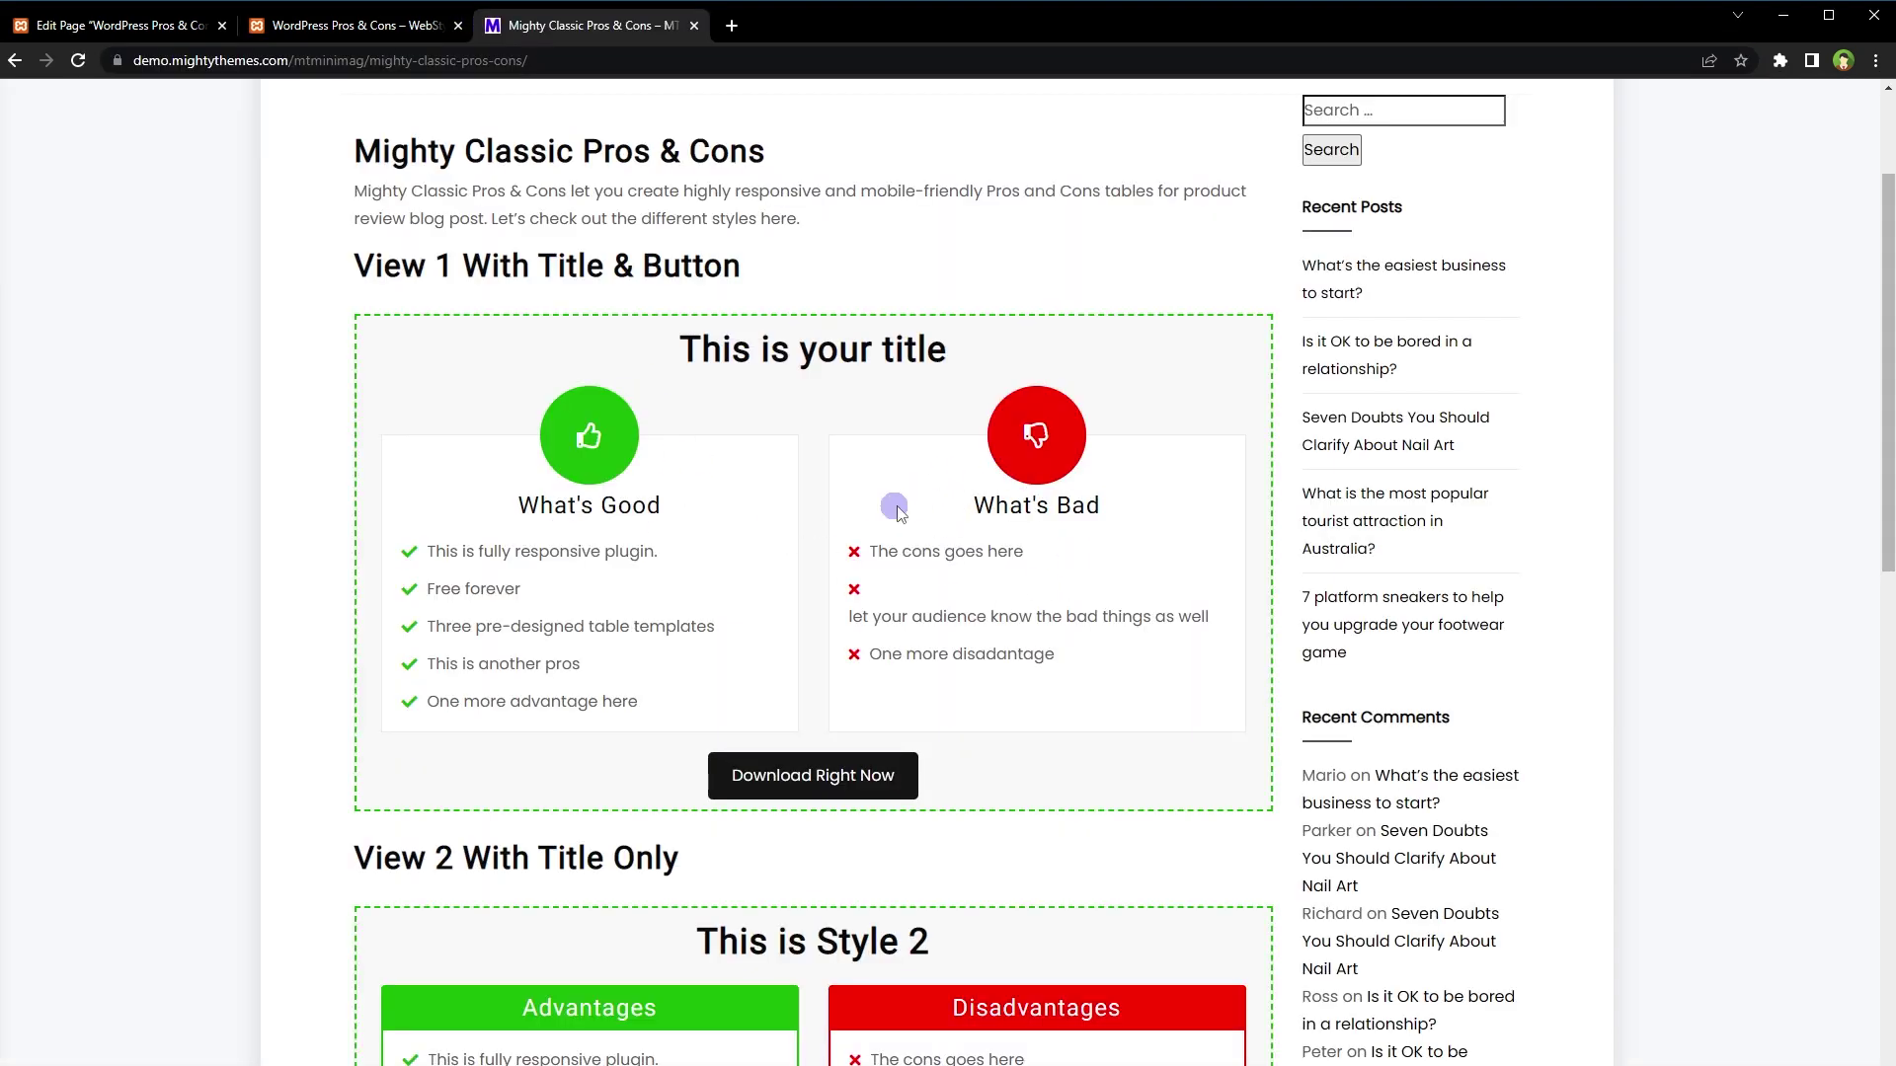
scroll(893, 508, down, 7)
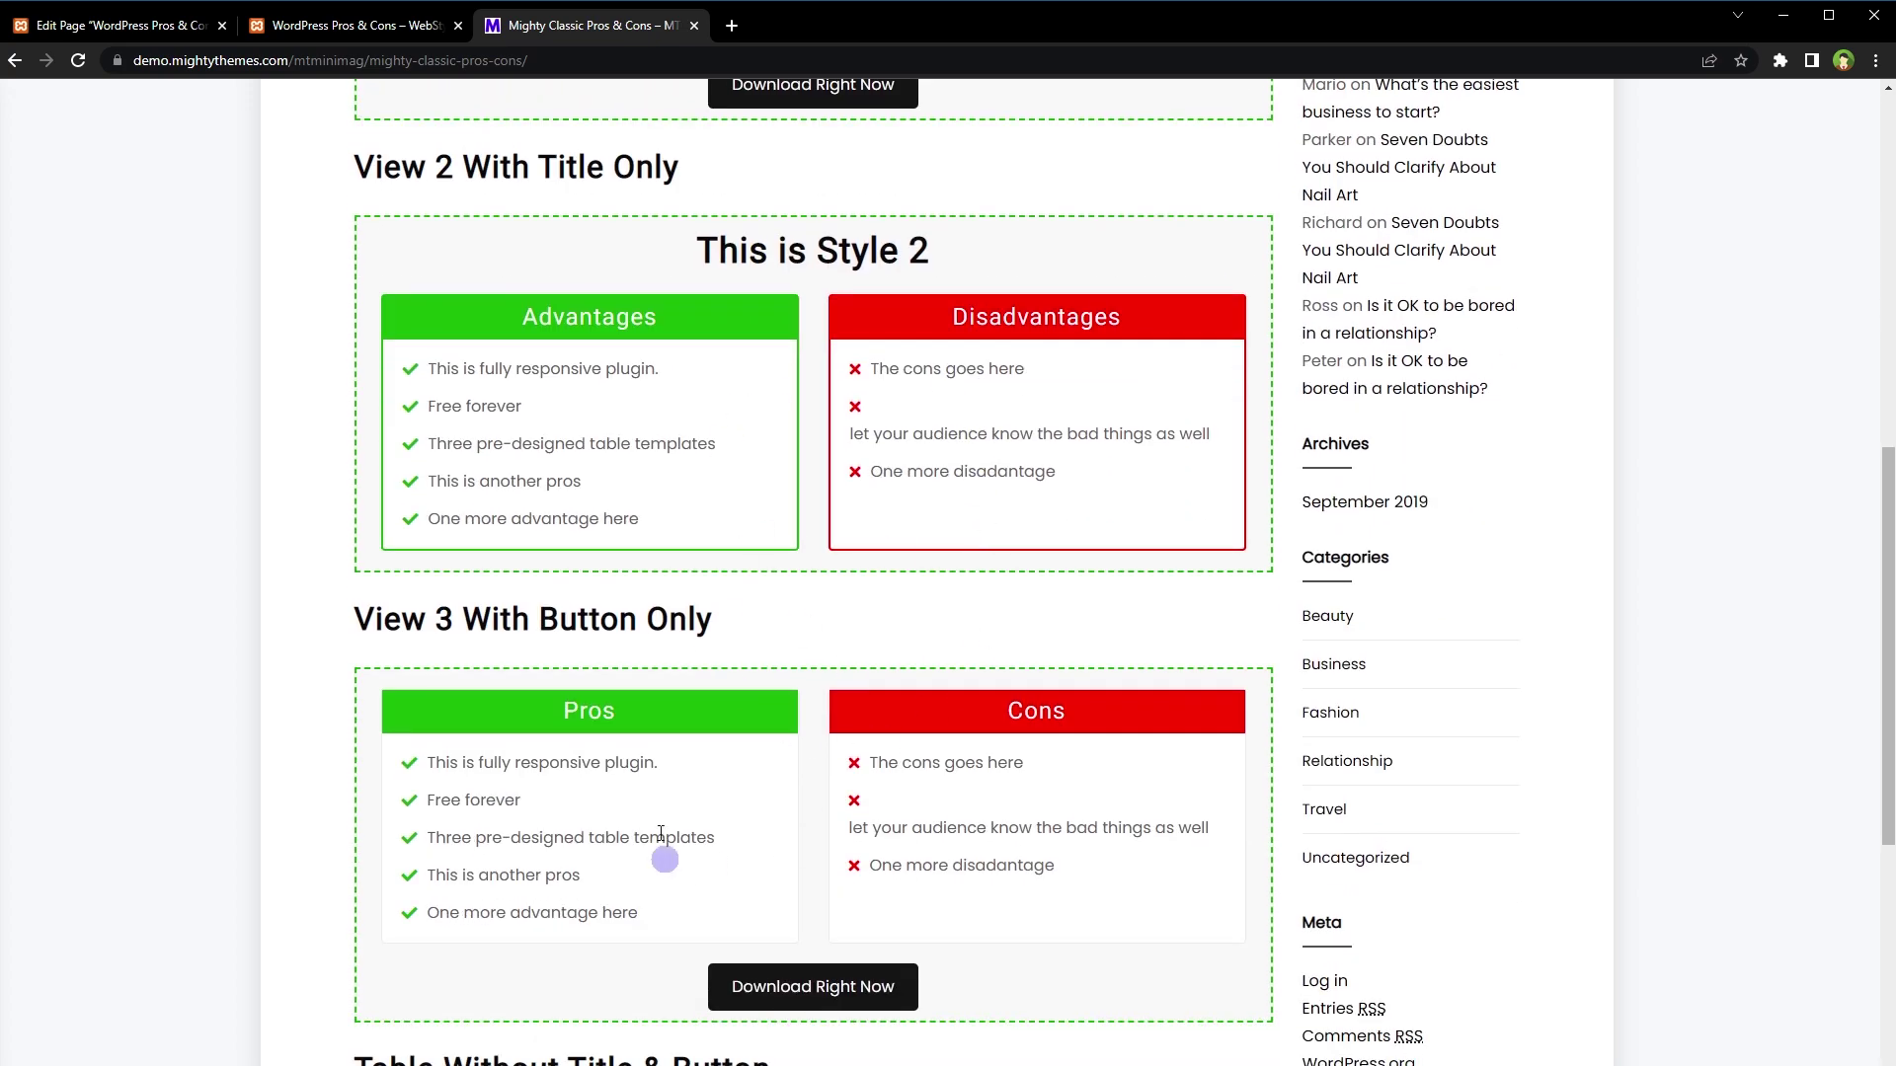
scroll(1205, 622, down, 5)
scroll(1059, 559, up, 15)
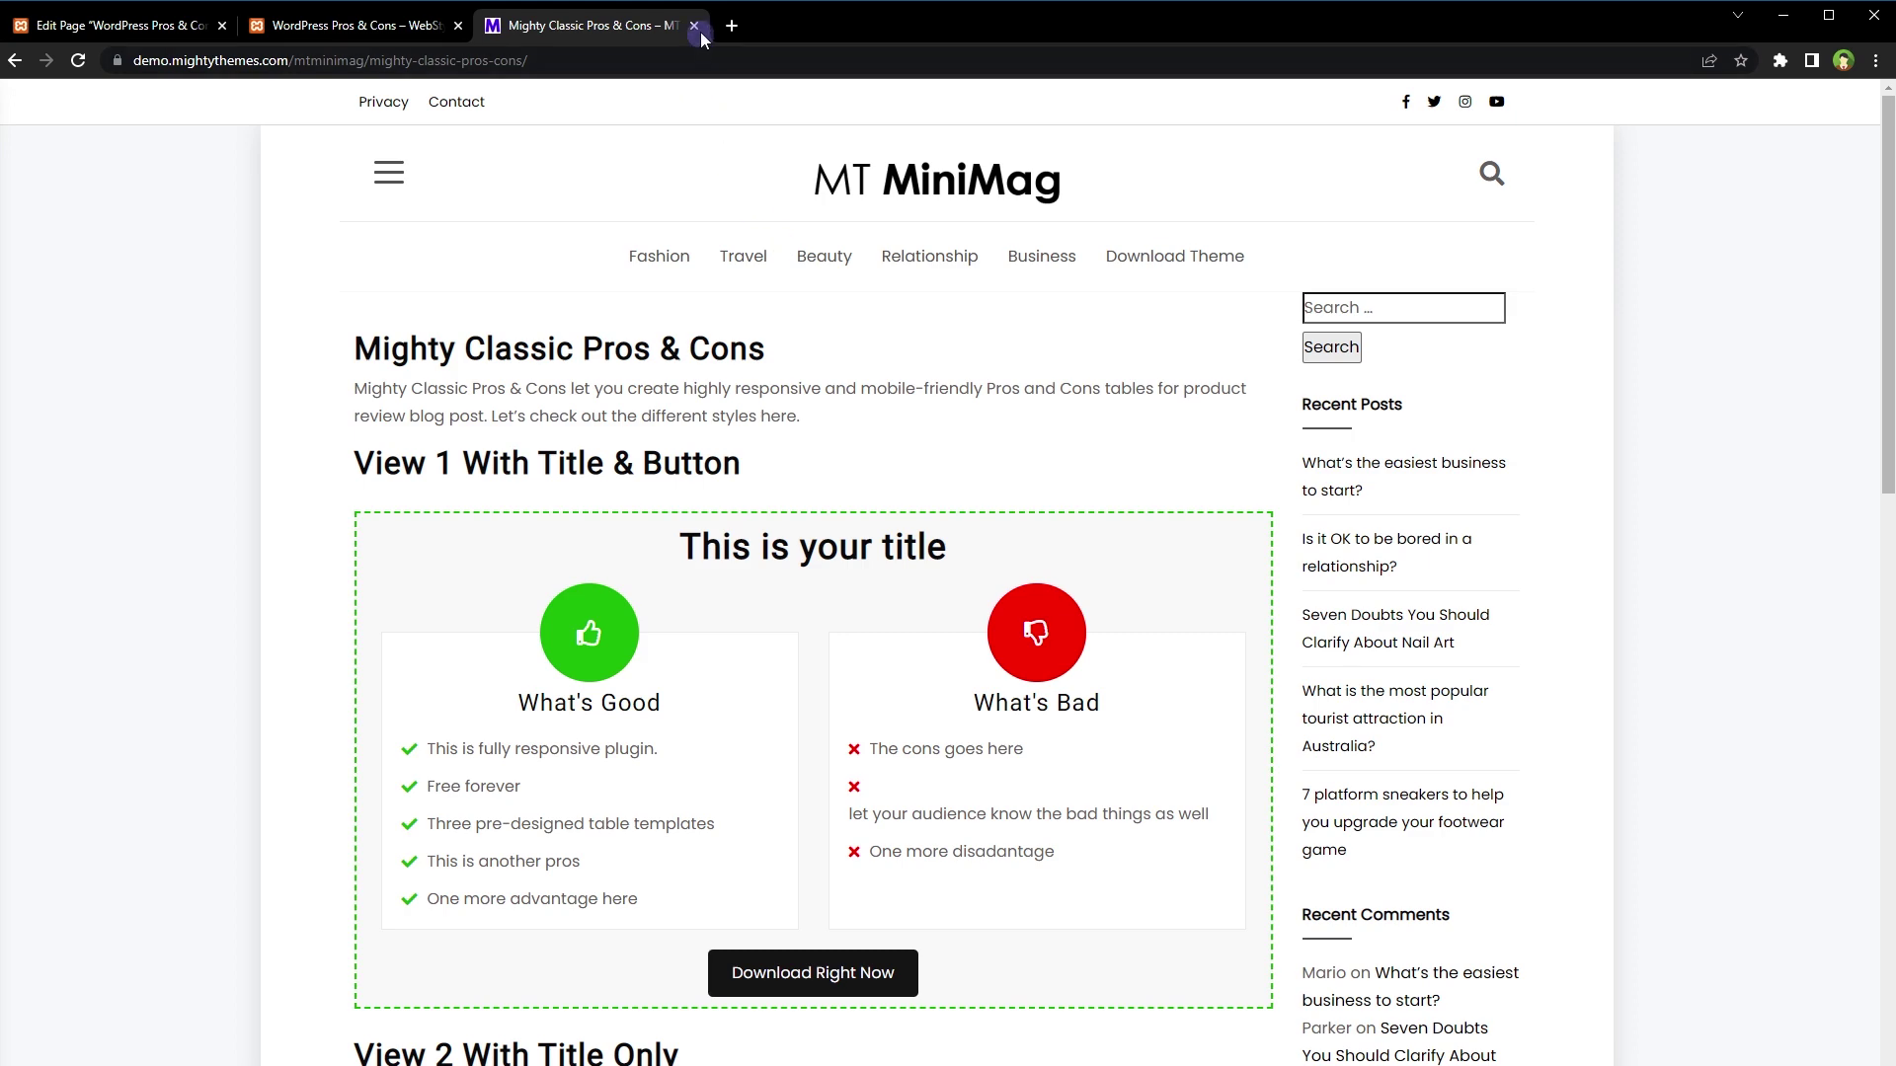
click(693, 26)
scroll(1343, 489, up, 3)
right_click(1418, 395)
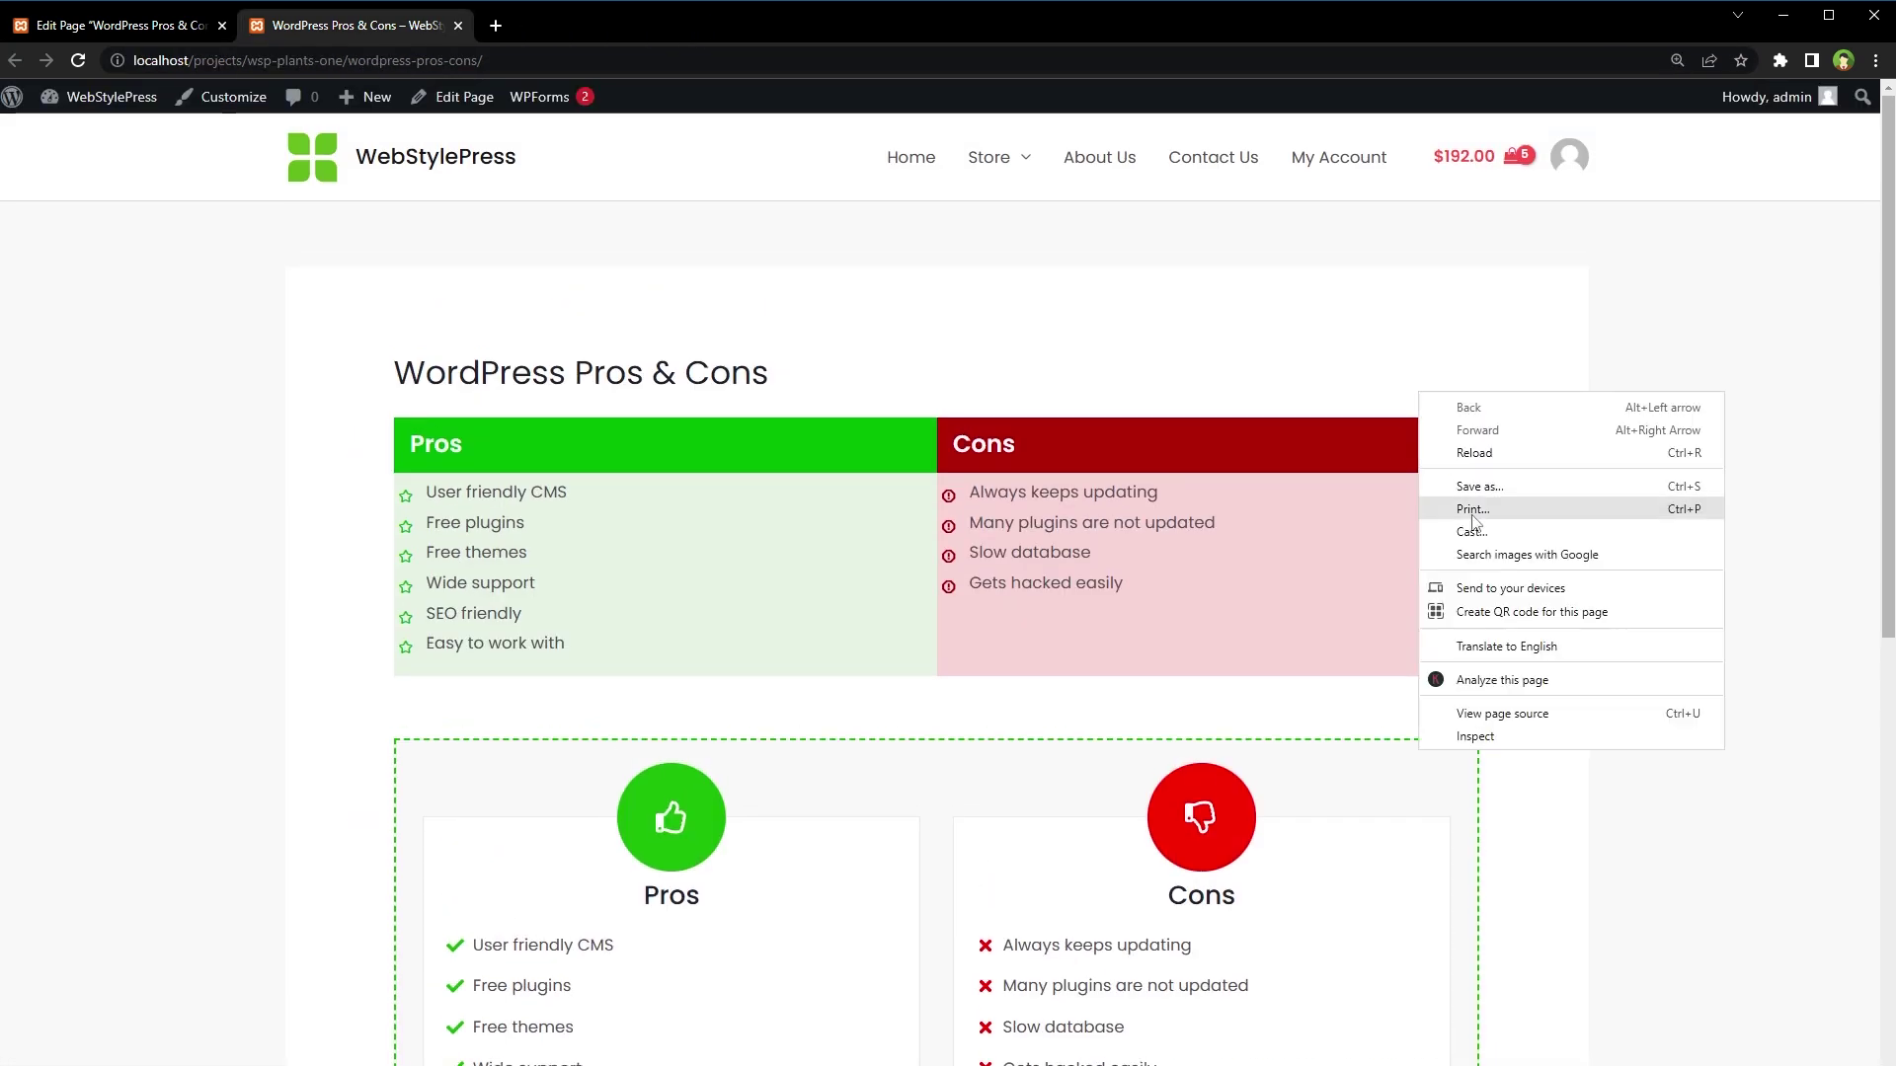
click(1535, 738)
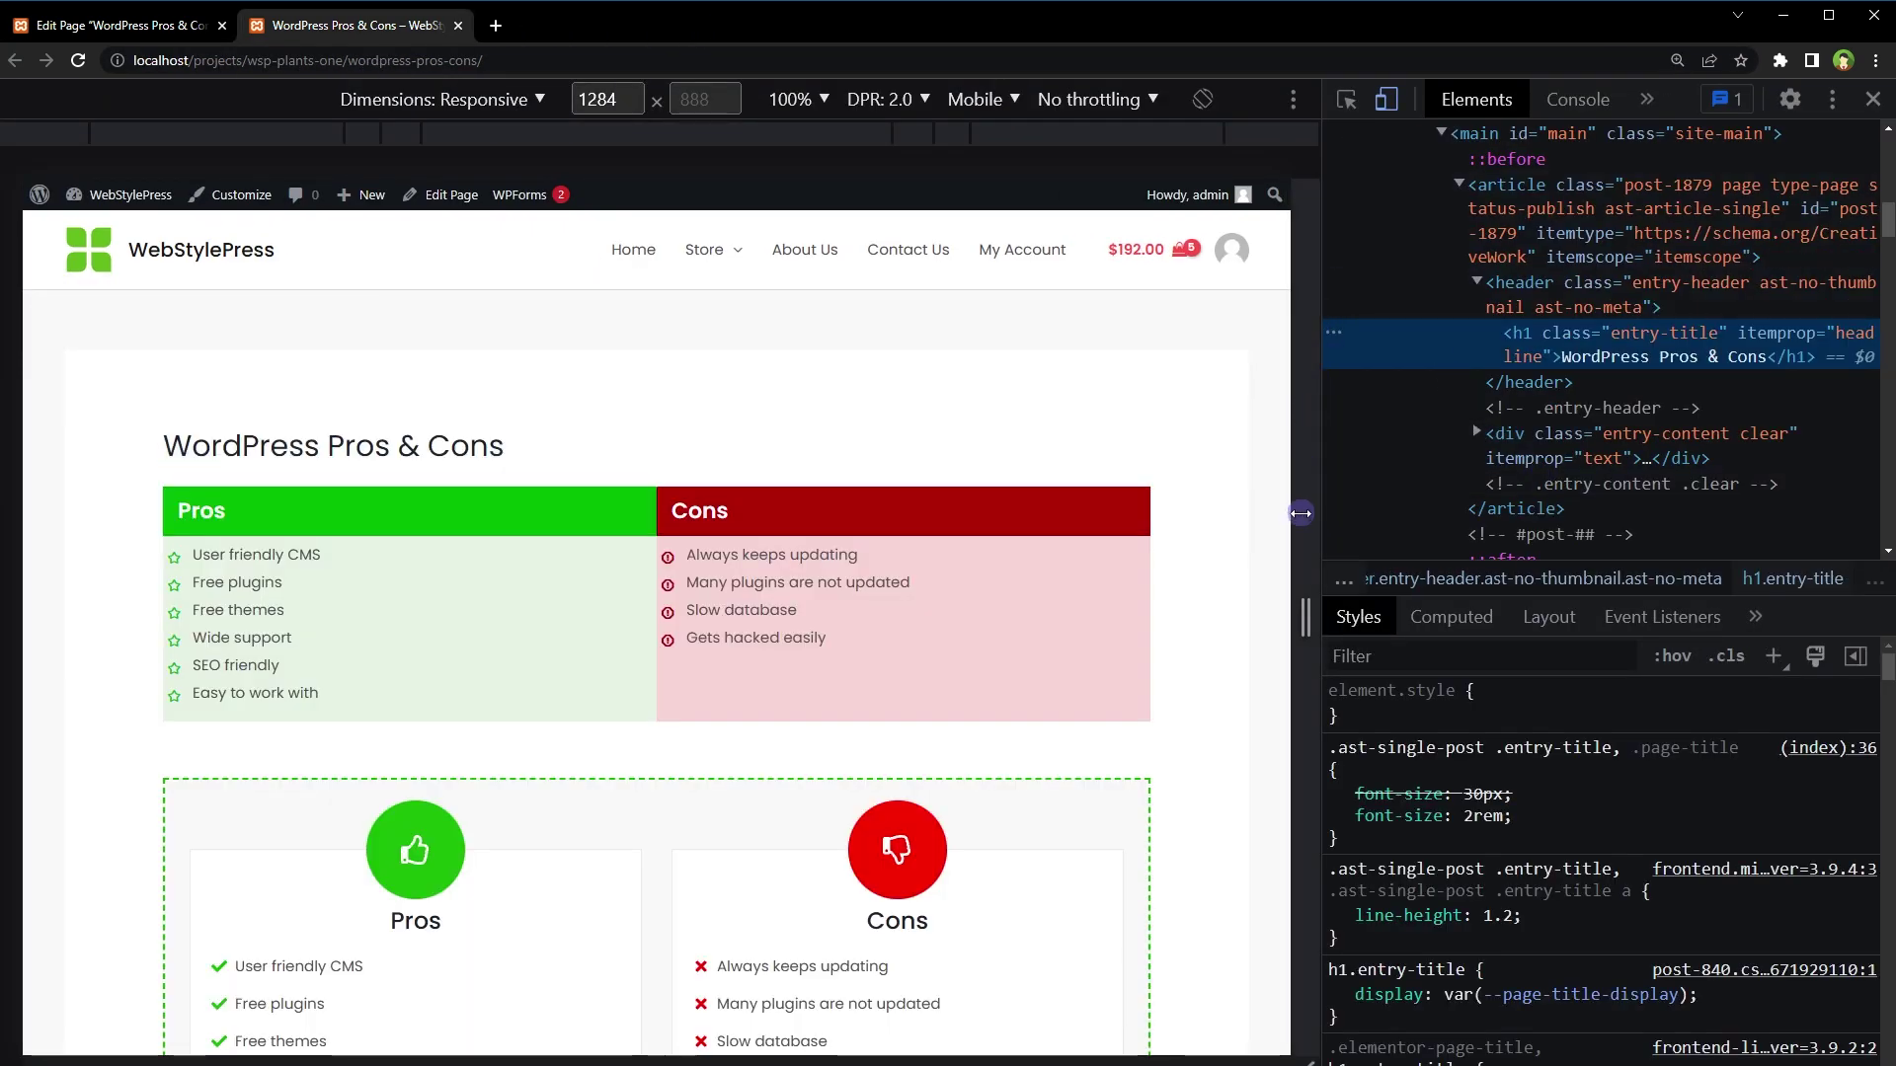
drag(1300, 514, 921, 553)
scroll(817, 622, down, 5)
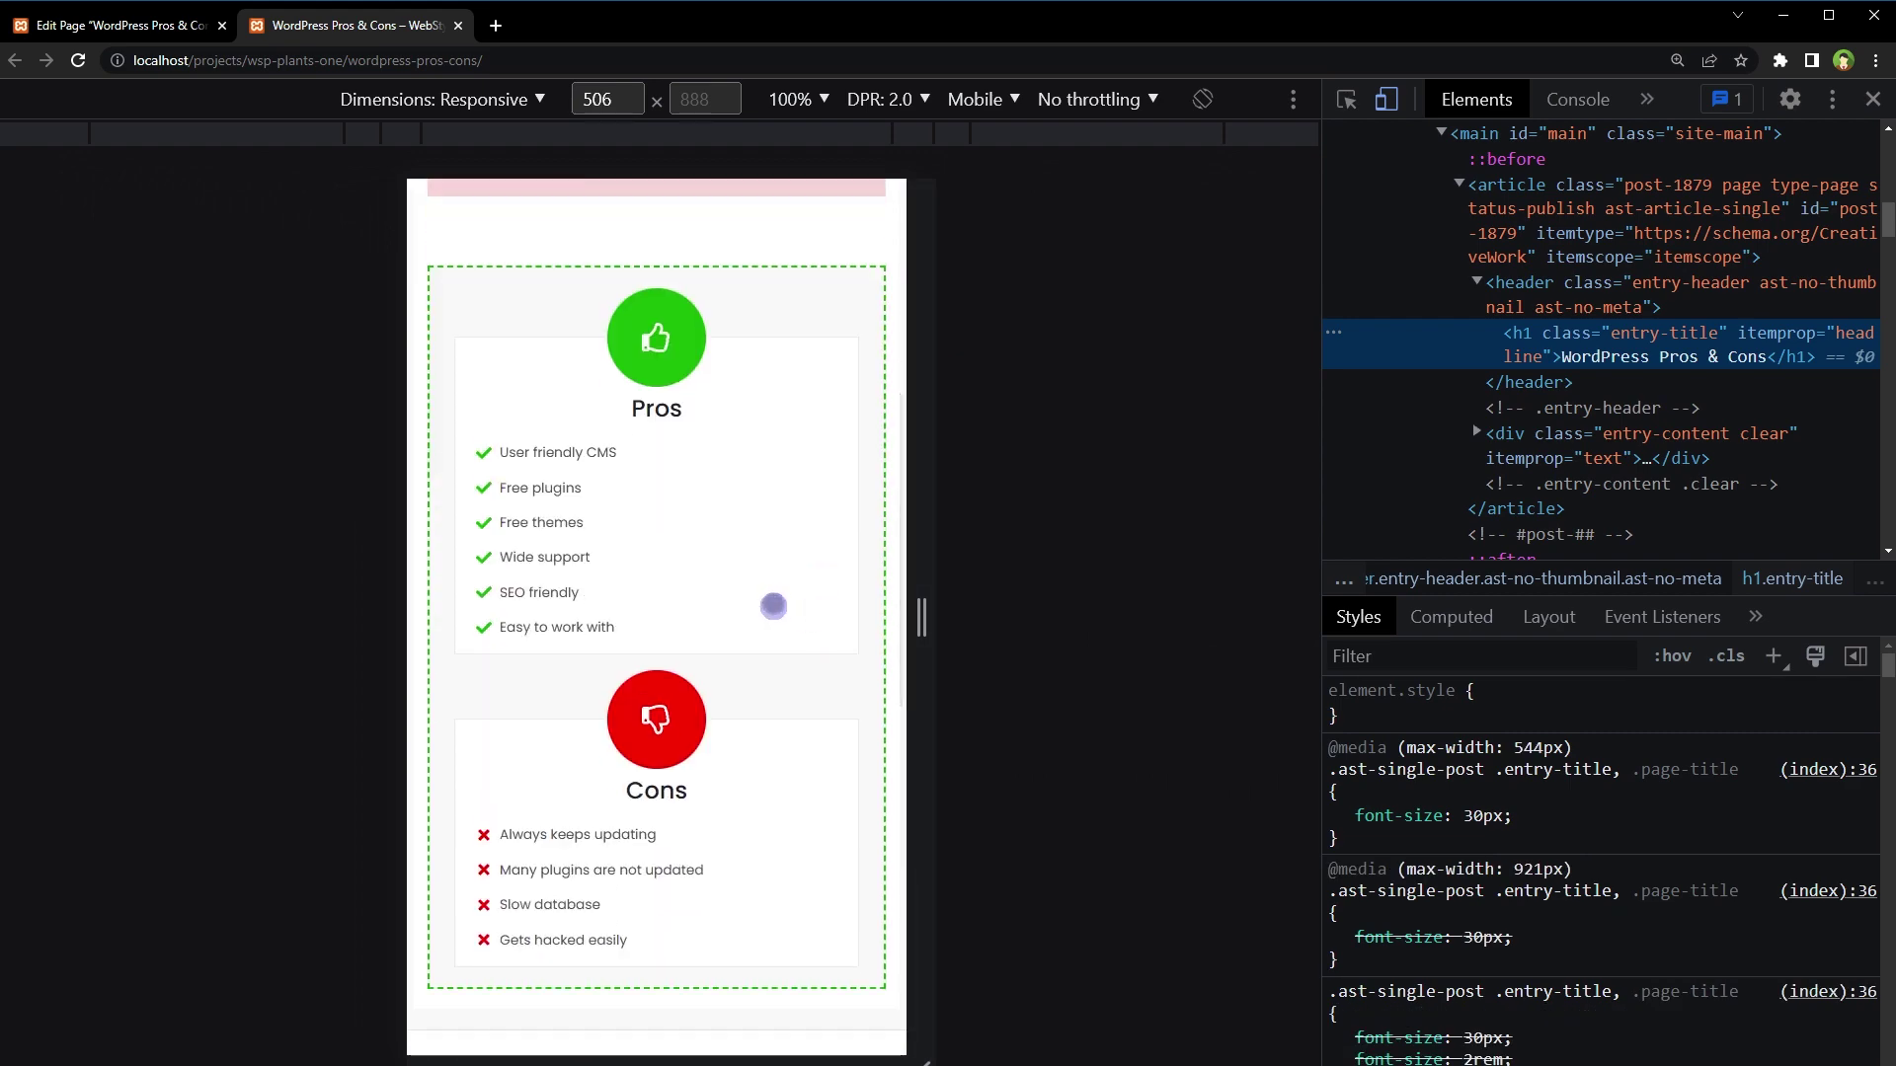
scroll(773, 606, down, 5)
scroll(720, 690, up, 15)
scroll(718, 696, down, 8)
scroll(718, 696, up, 10)
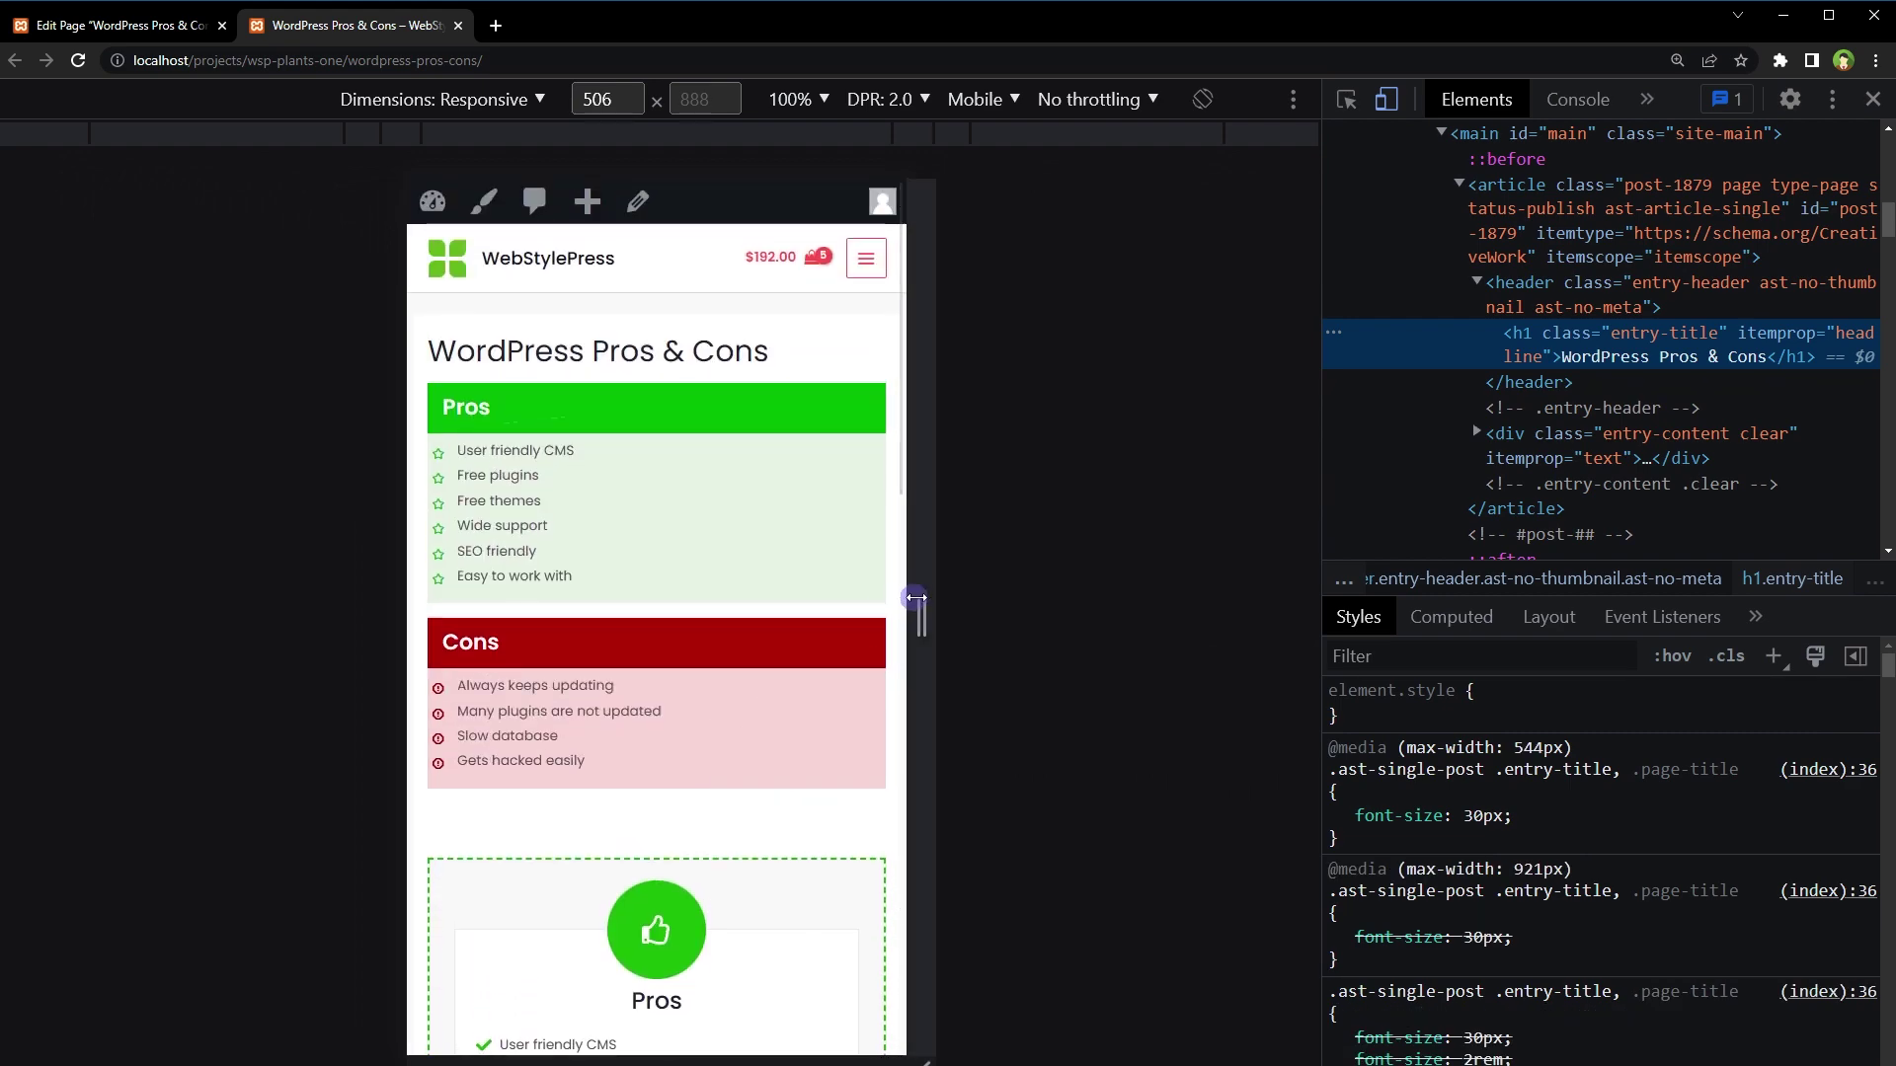
drag(916, 597, 1217, 592)
key(ctrl+shift+i)
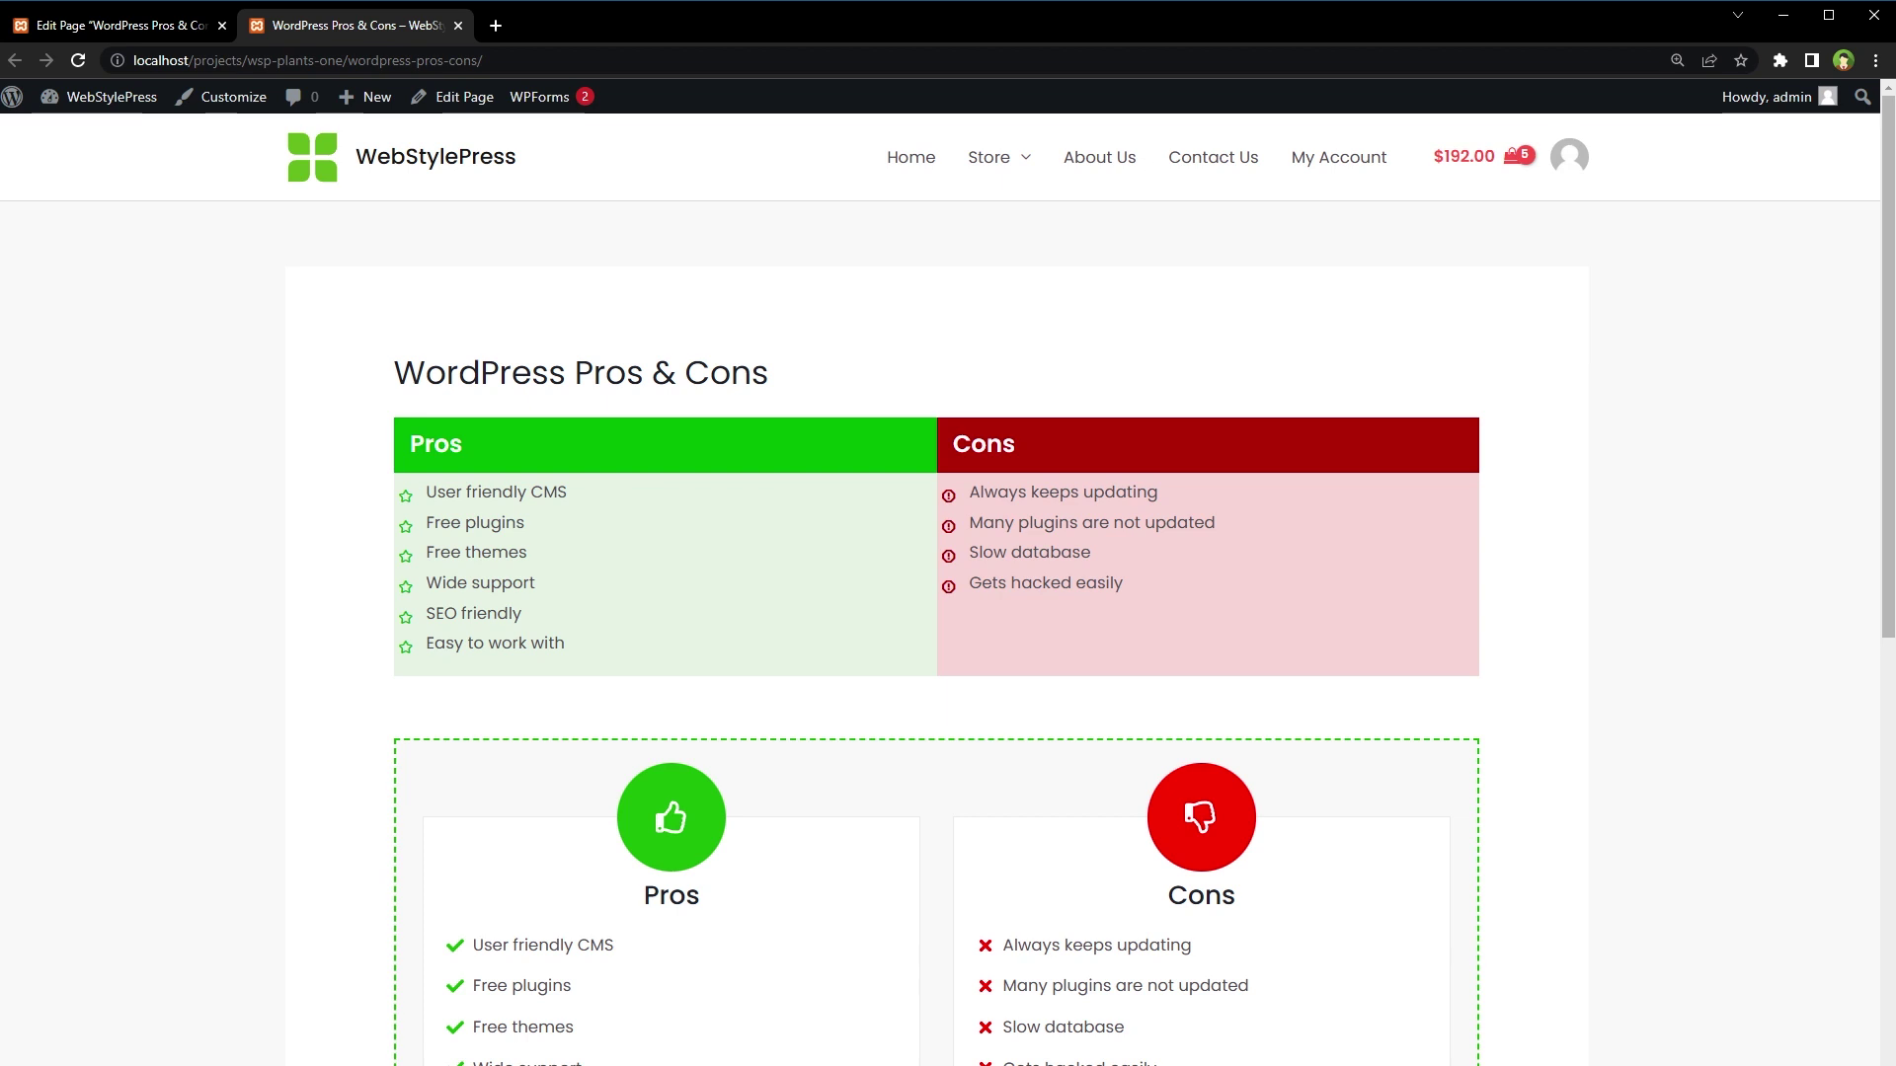
click(61, 27)
Select the joomdev-wpc-pros-cons shortcode in the editor and open Pages > Add New in a new tab
scroll(1004, 397, down, 2)
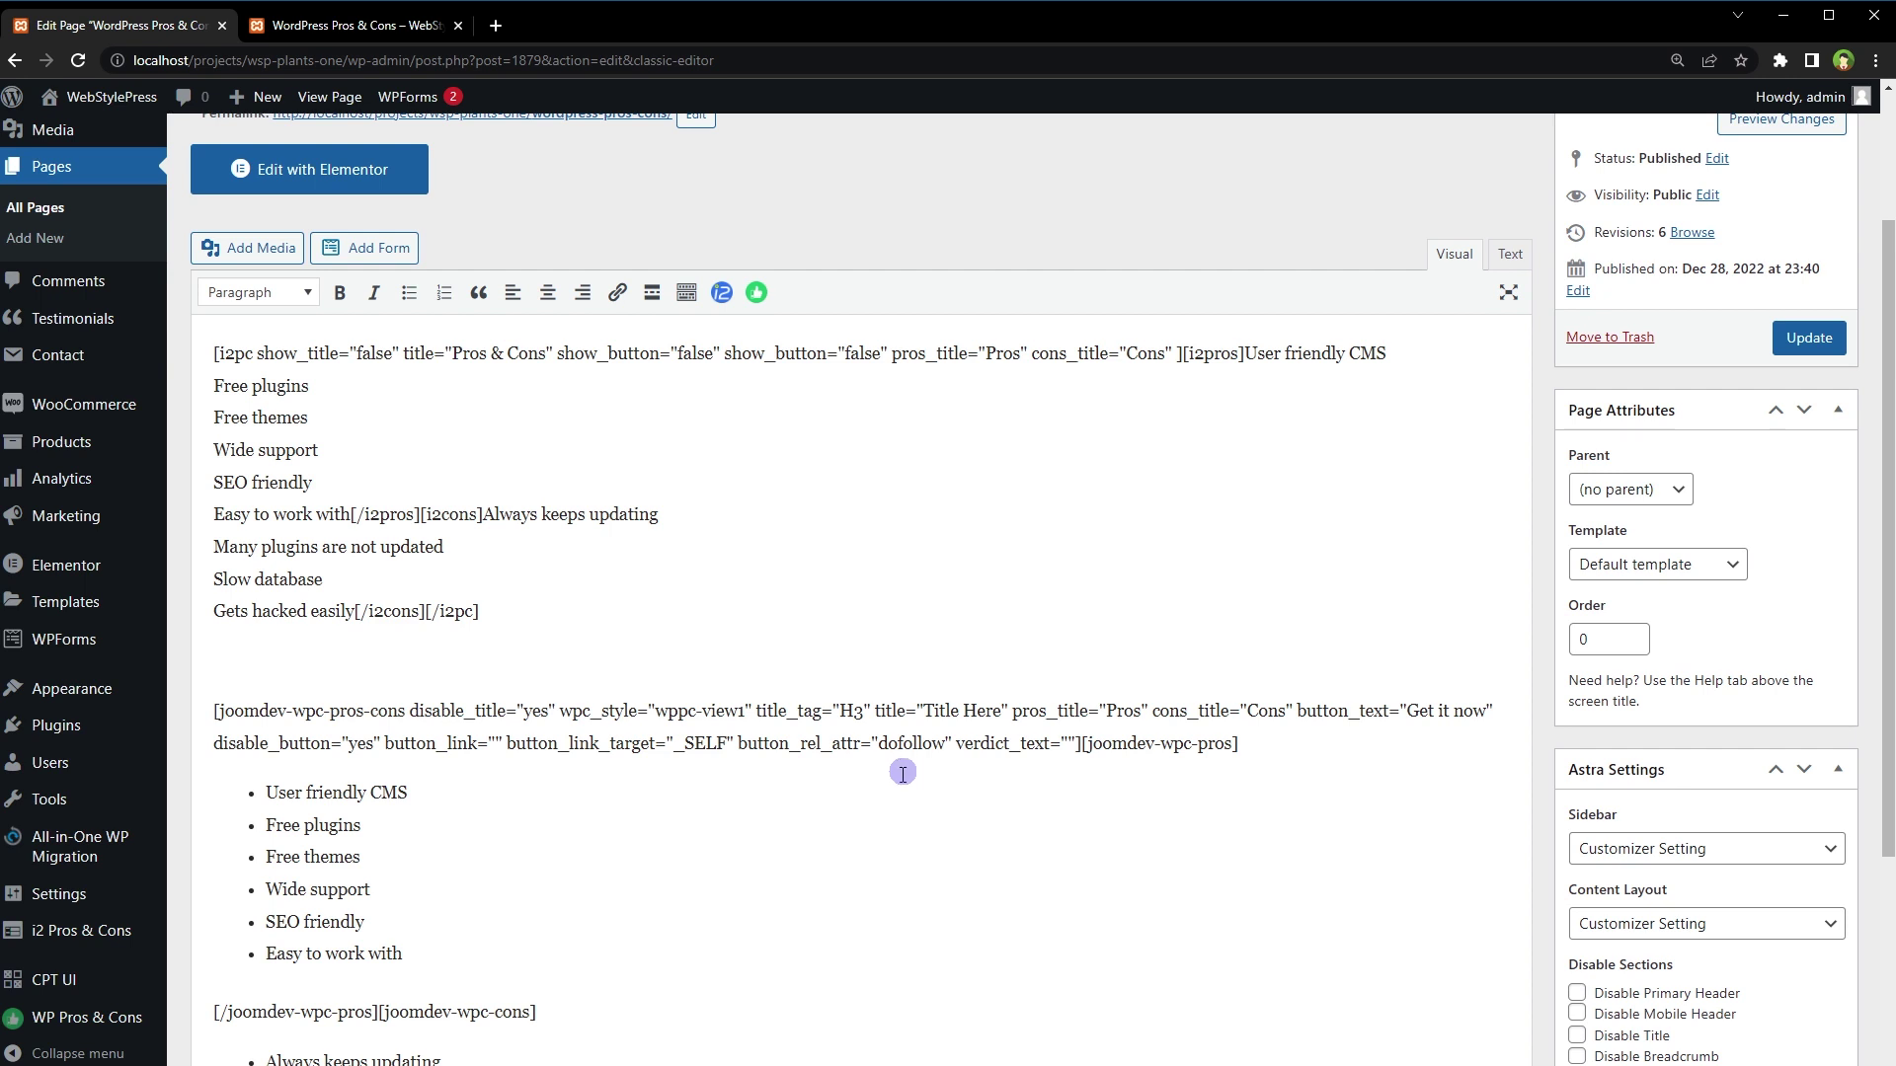
scroll(869, 691, down, 3)
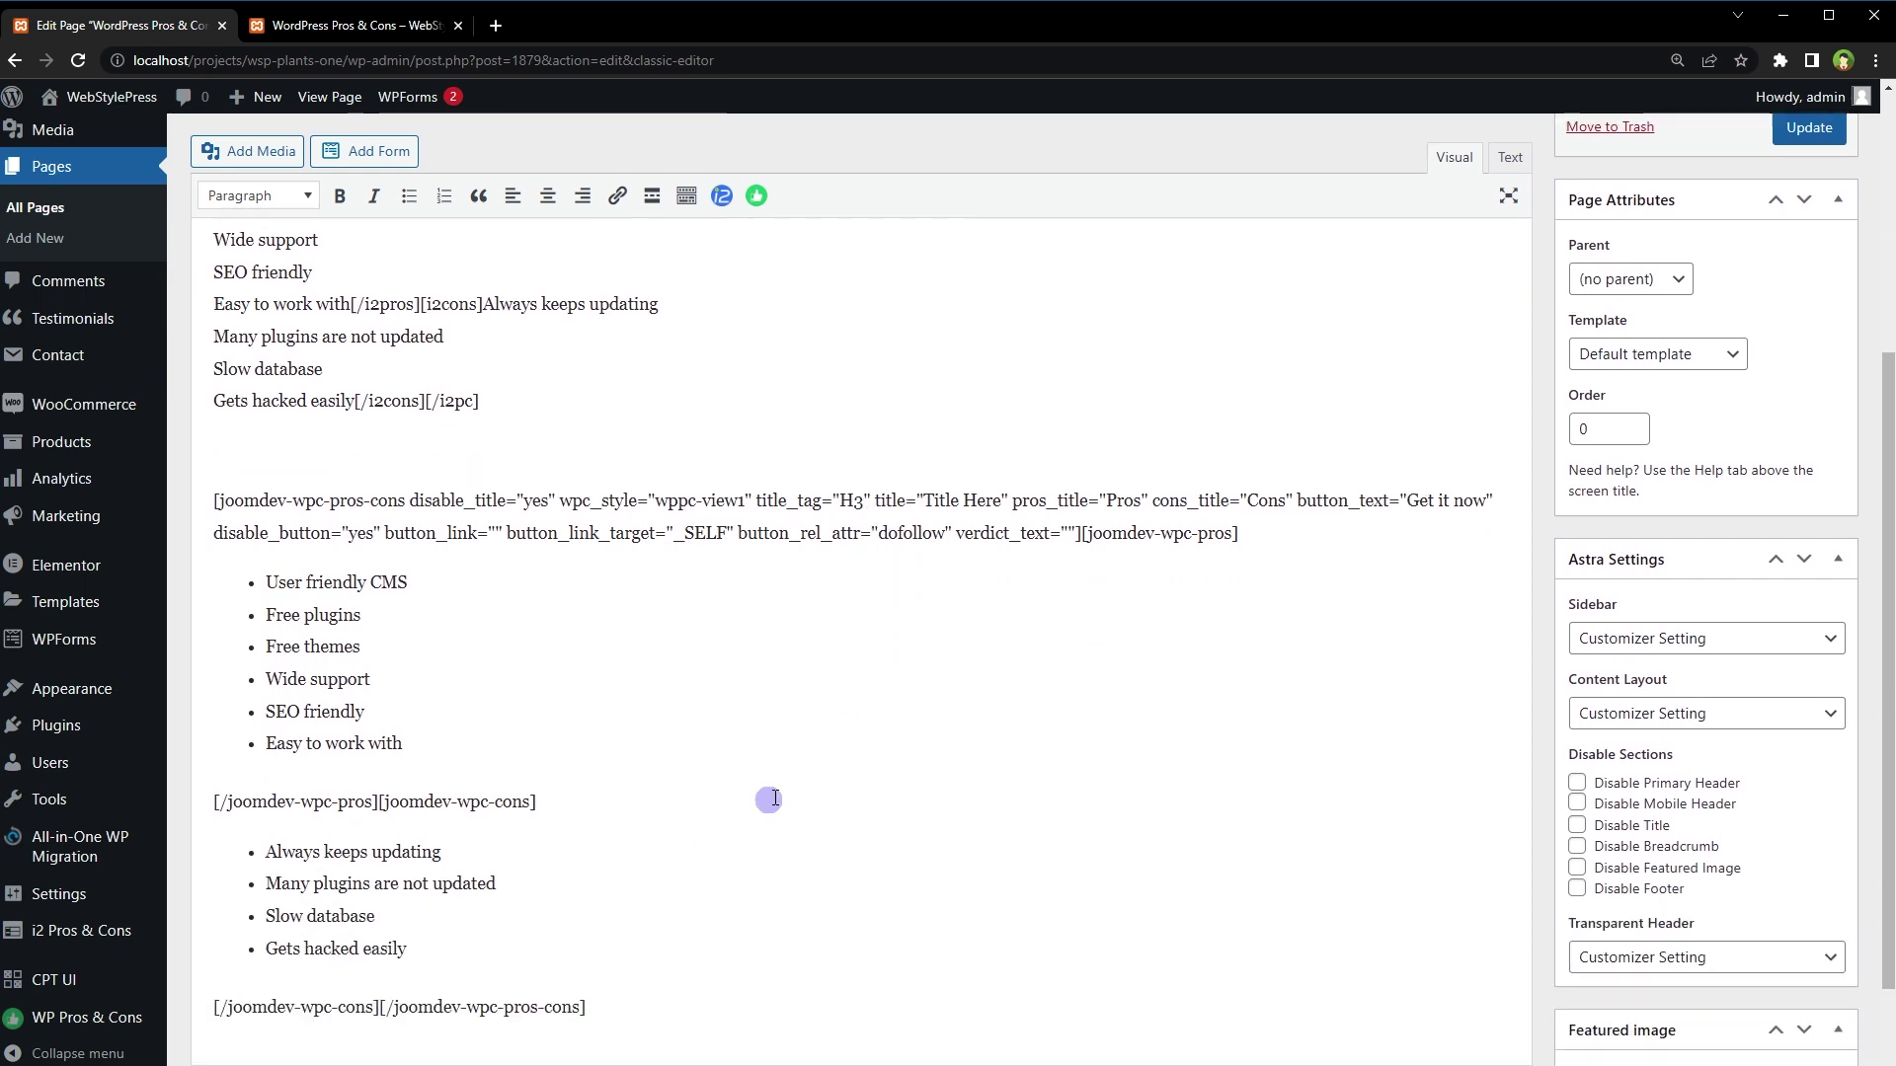
drag(682, 922, 131, 400)
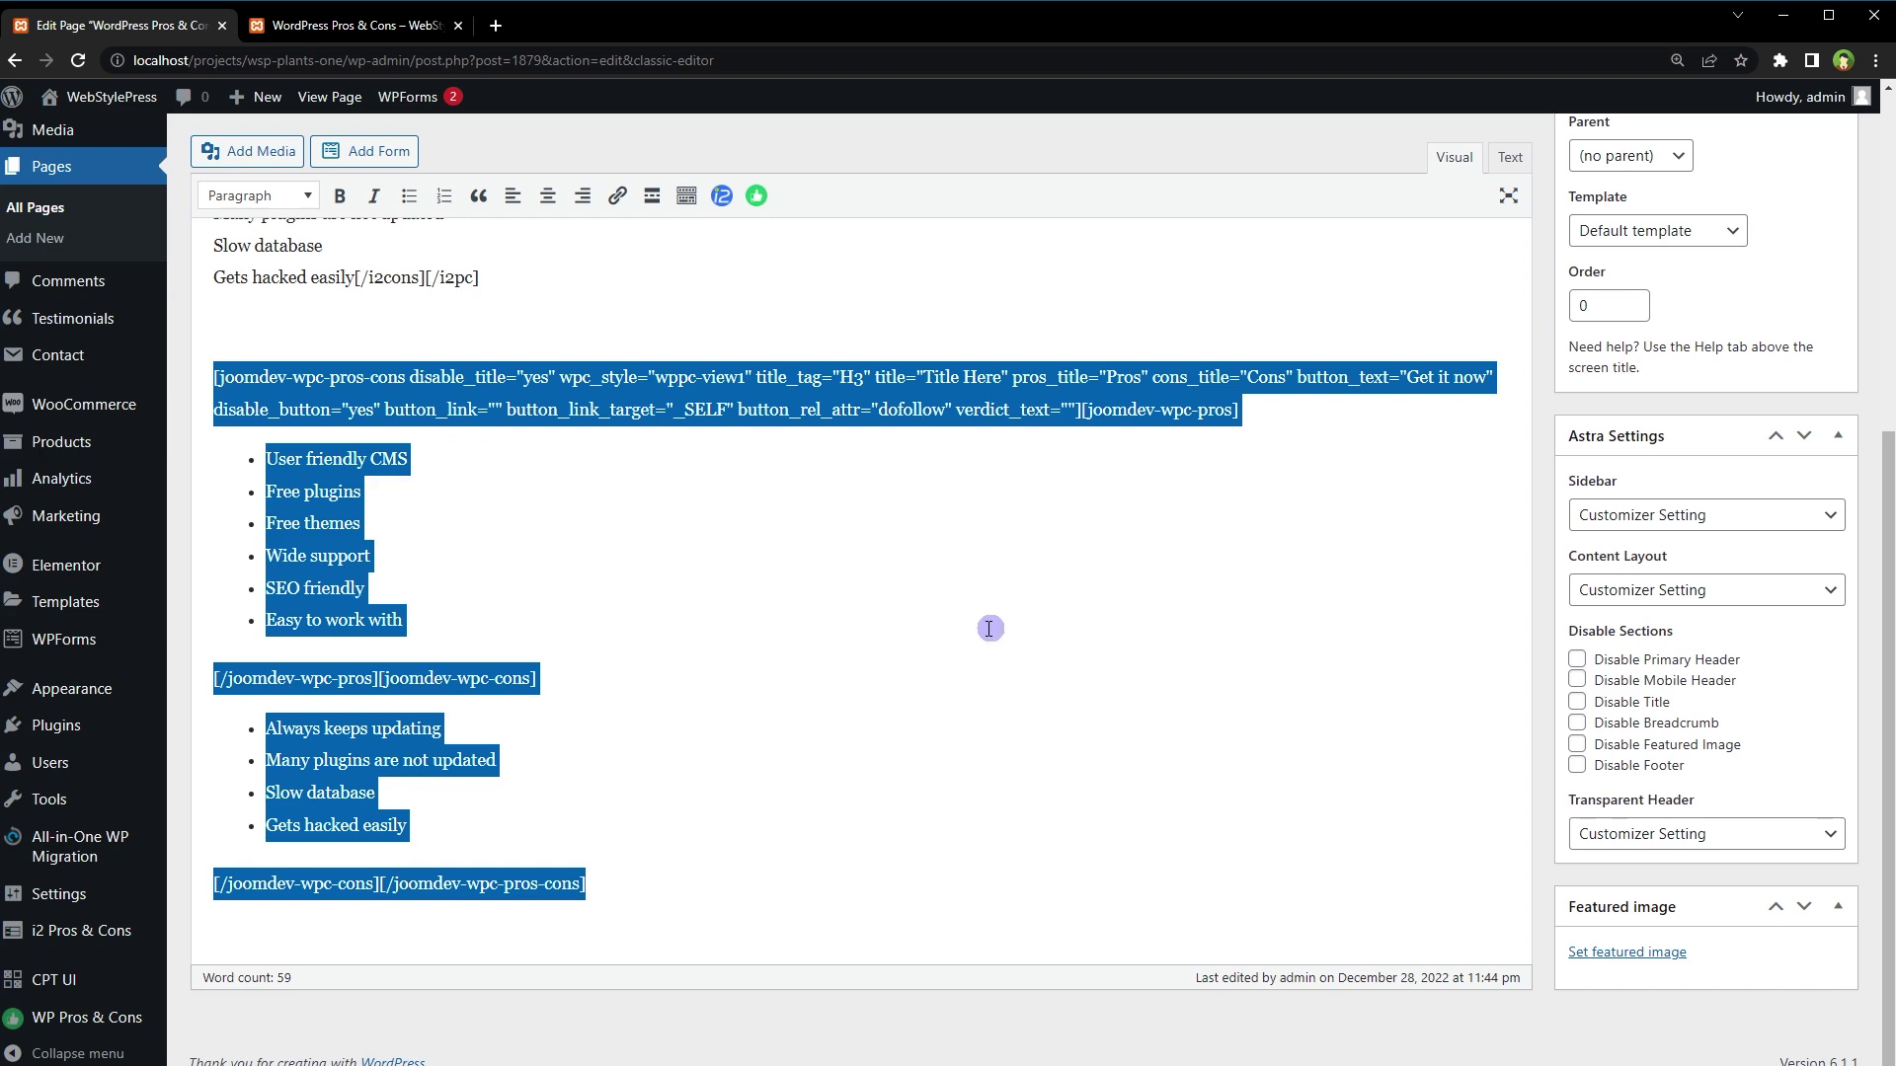
scroll(855, 611, up, 5)
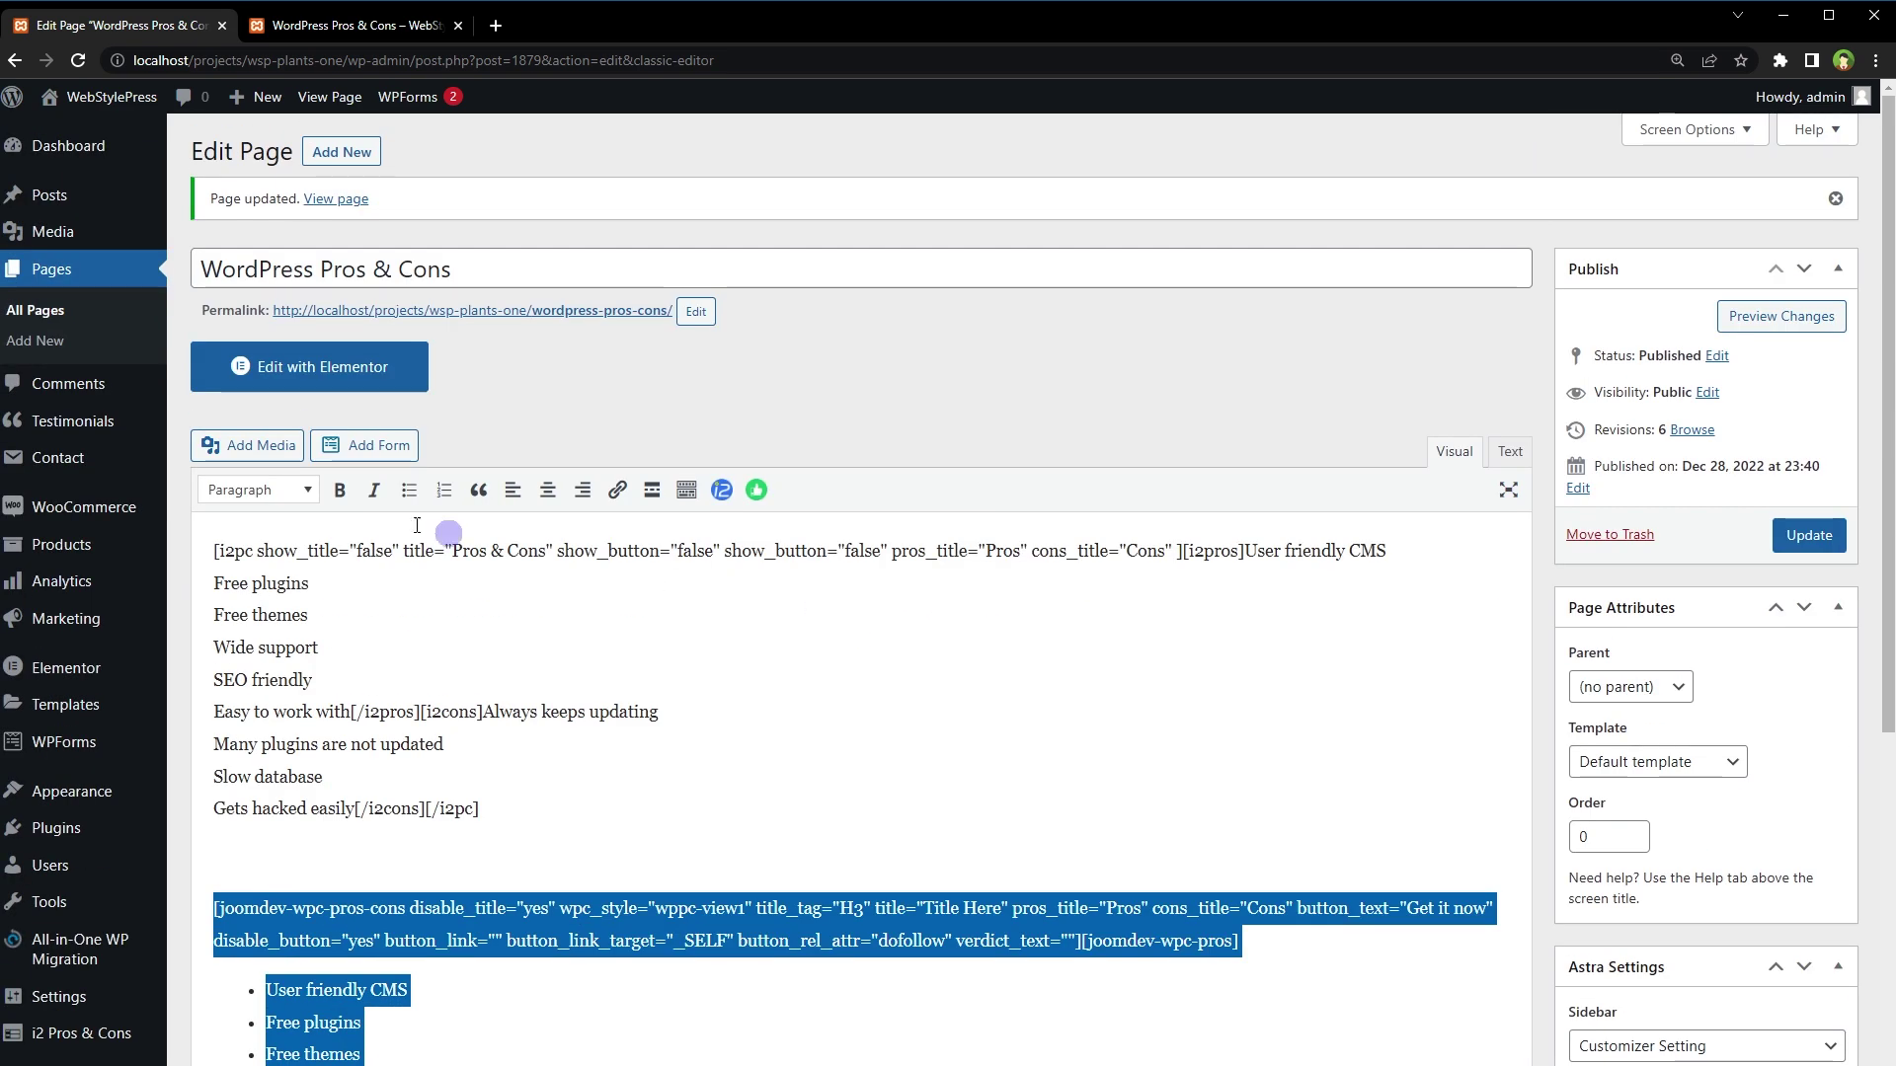
middle_click(37, 341)
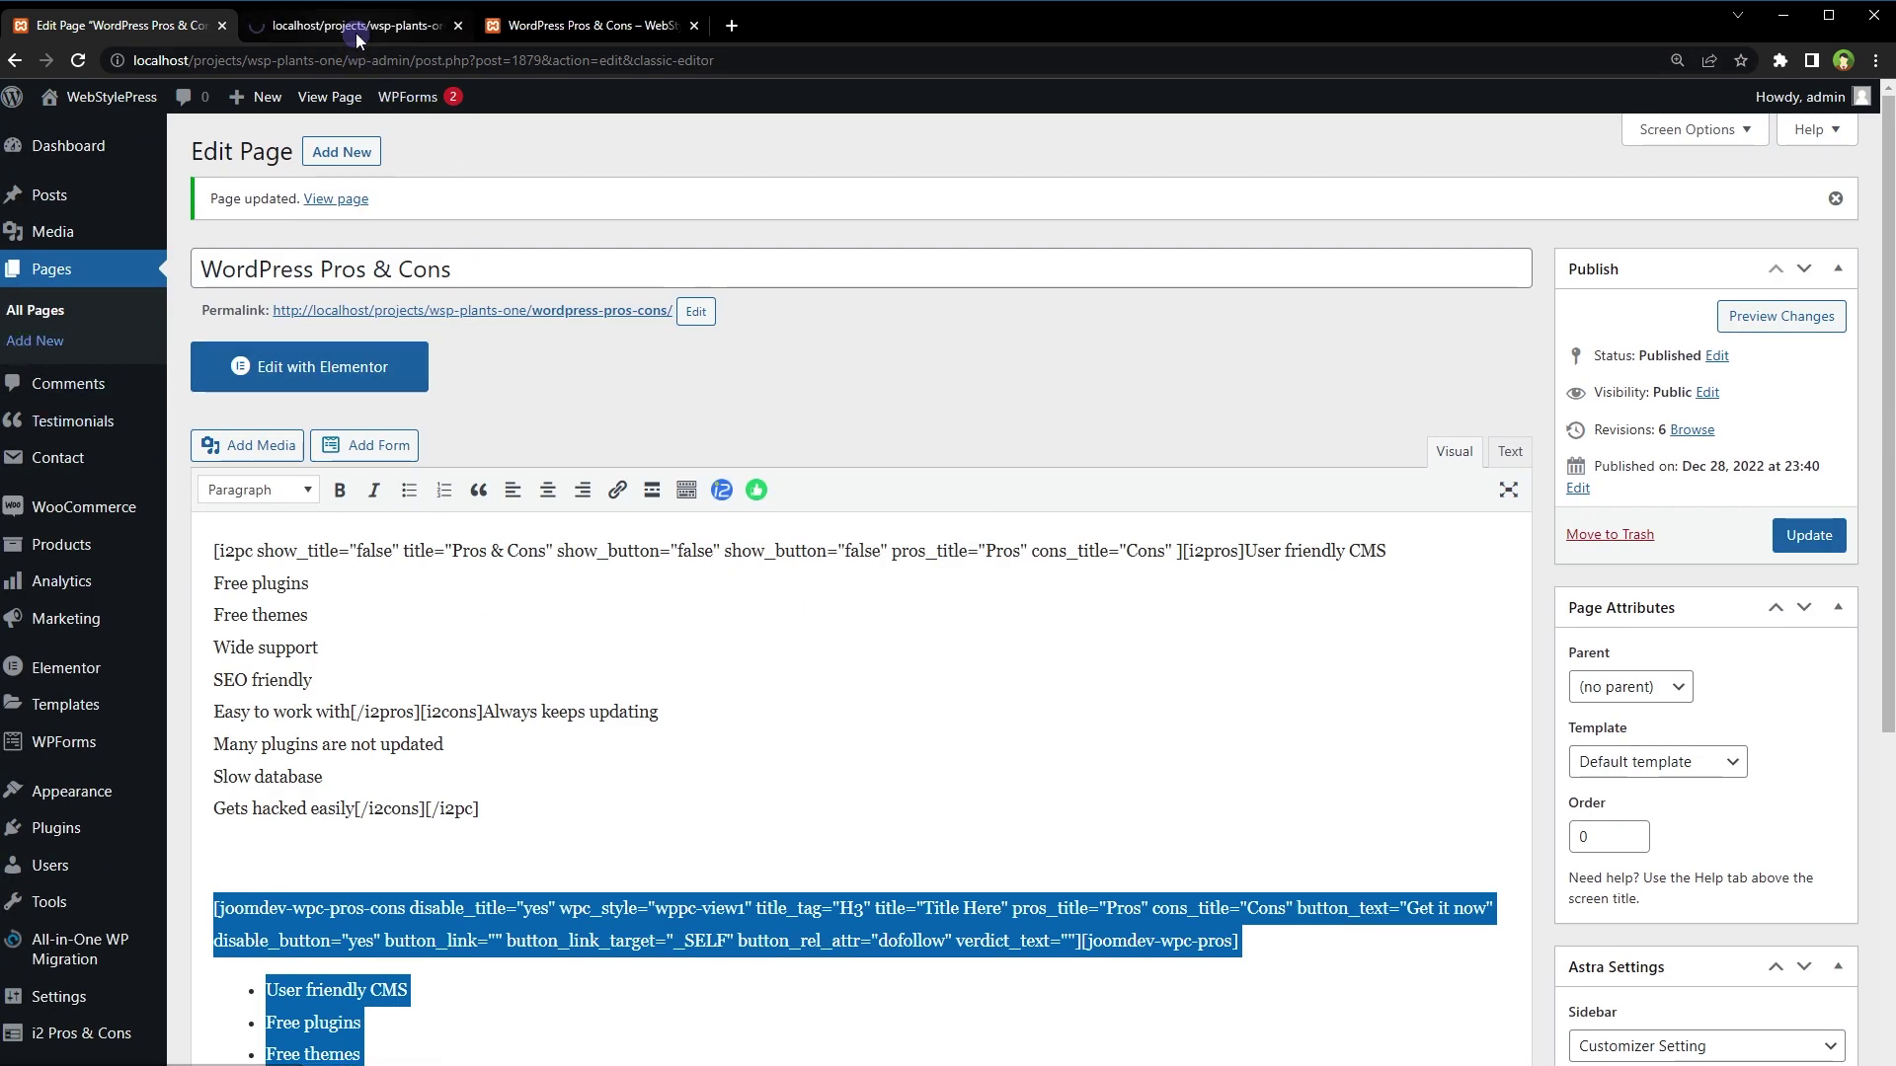
Publish the new page titled 'Page 2' and open it in Elementor
click(378, 30)
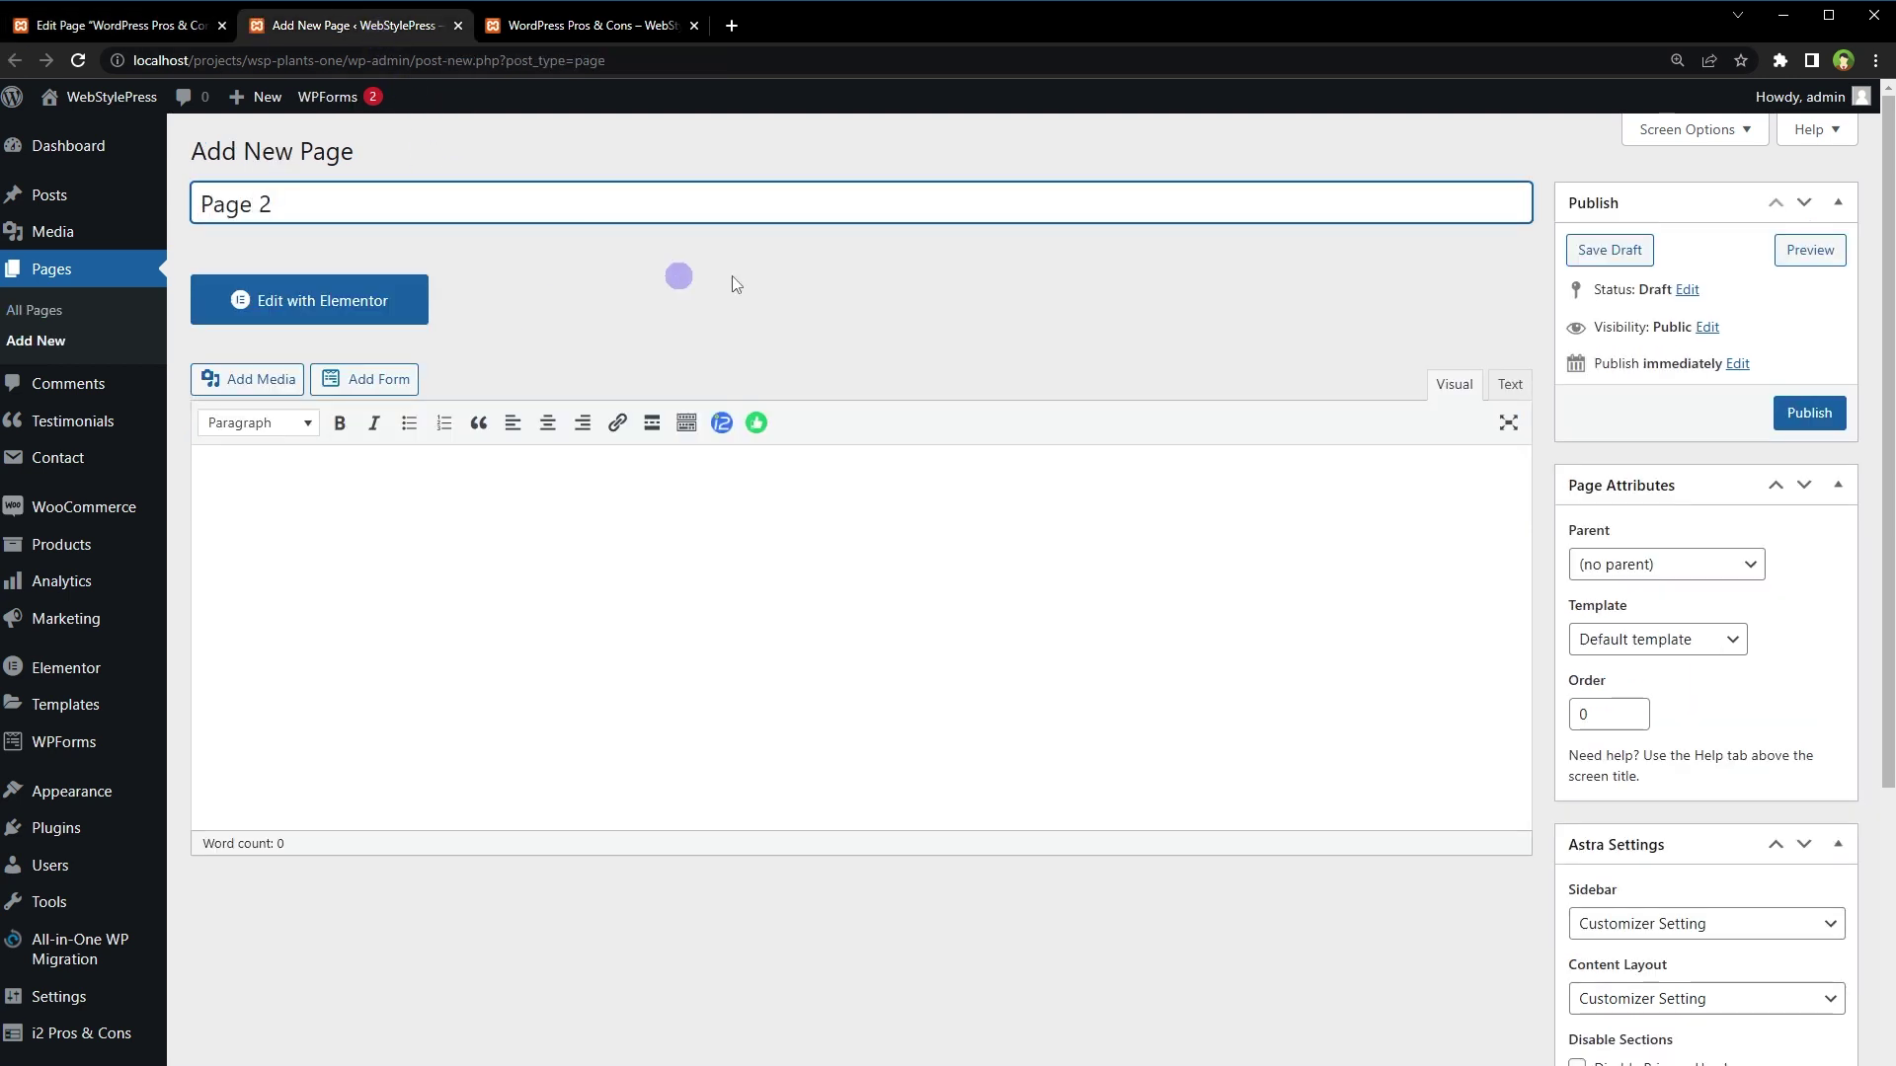
click(1802, 413)
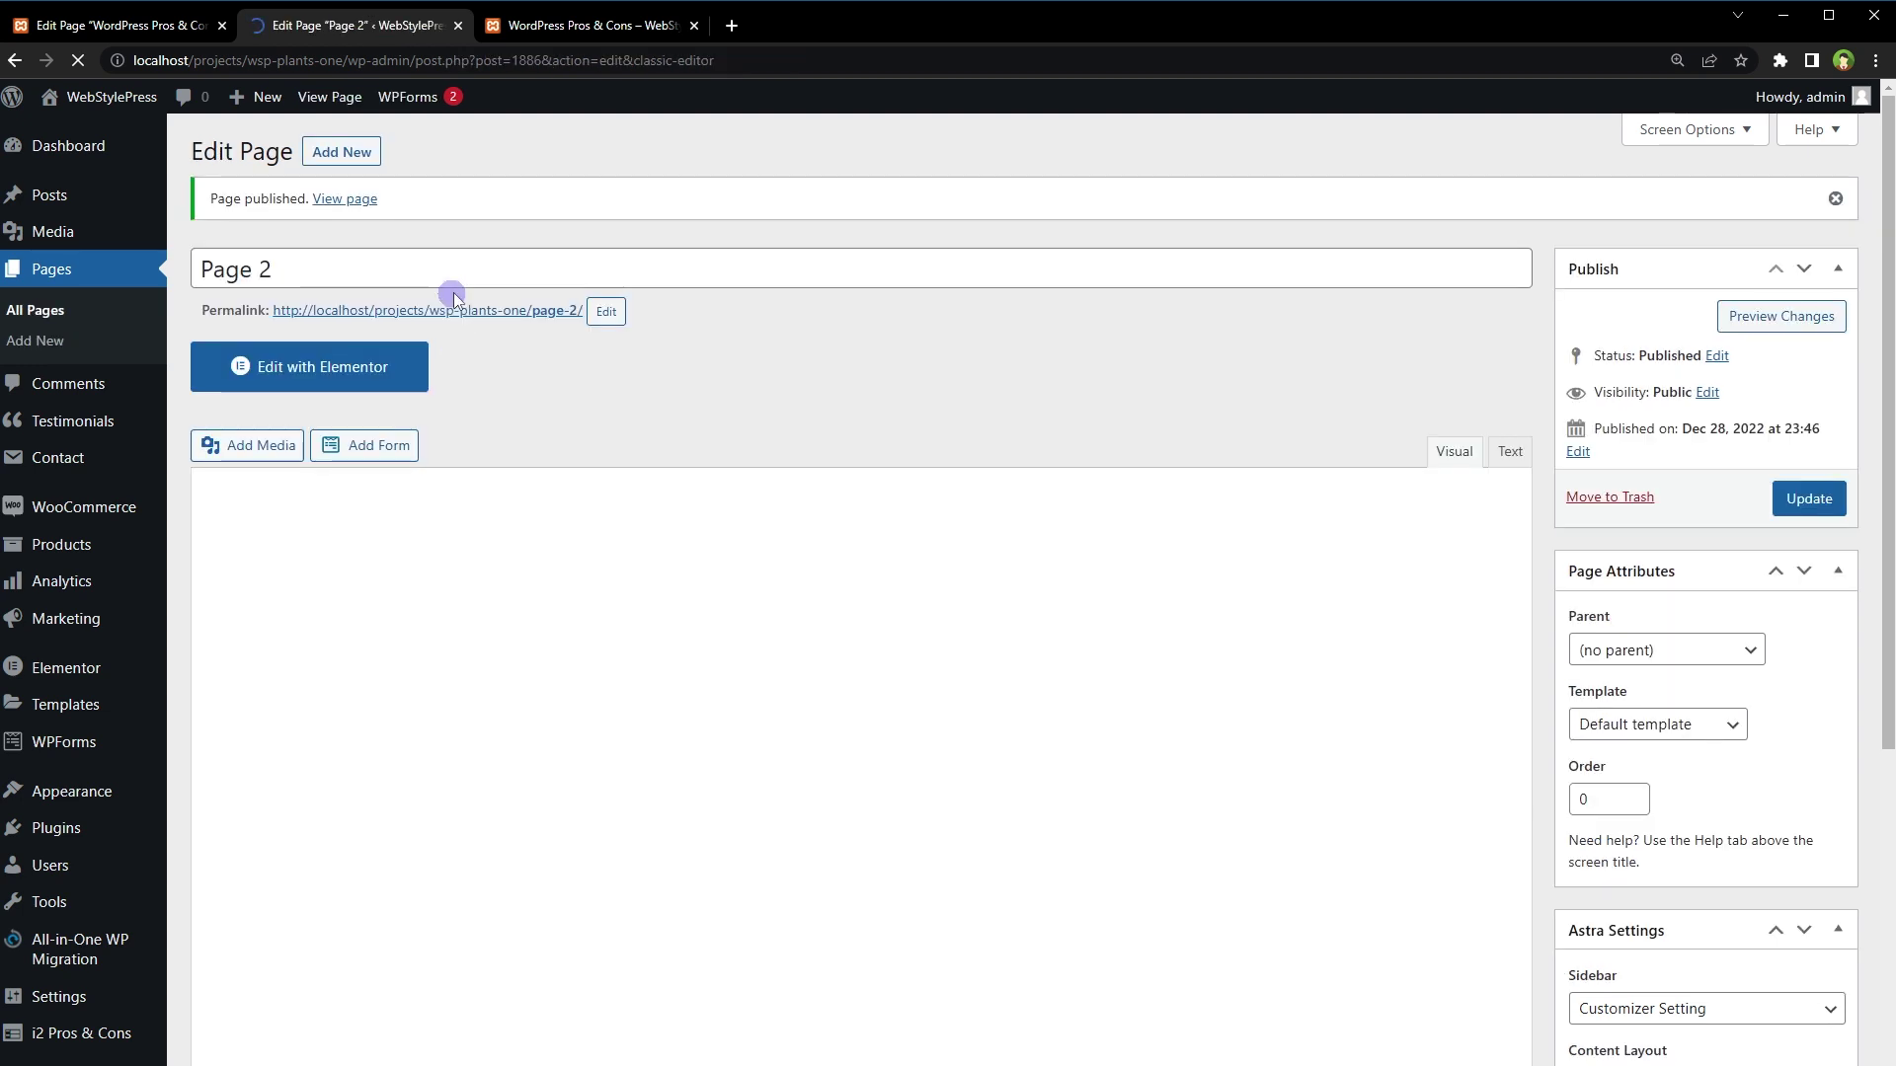
click(356, 369)
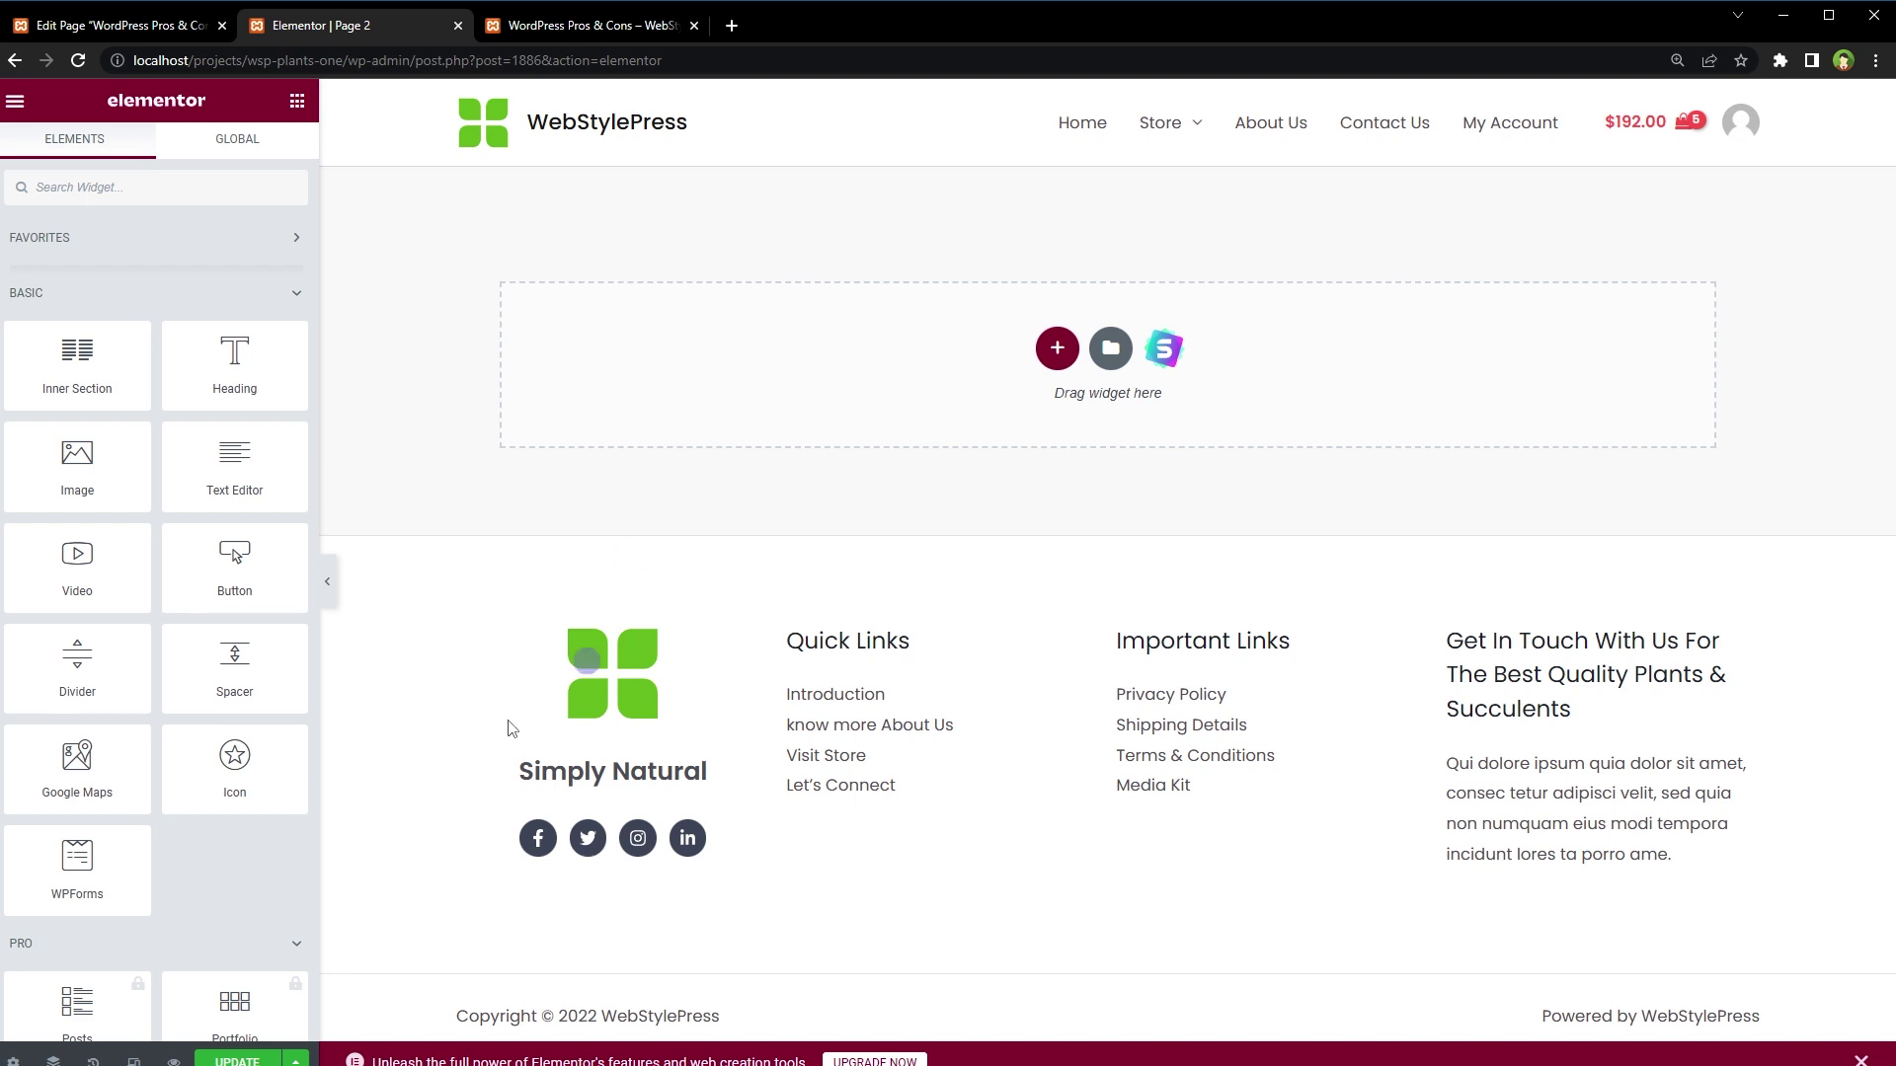
Add a single-column section holding a Text Editor widget and clear its placeholder text
click(1053, 361)
click(805, 400)
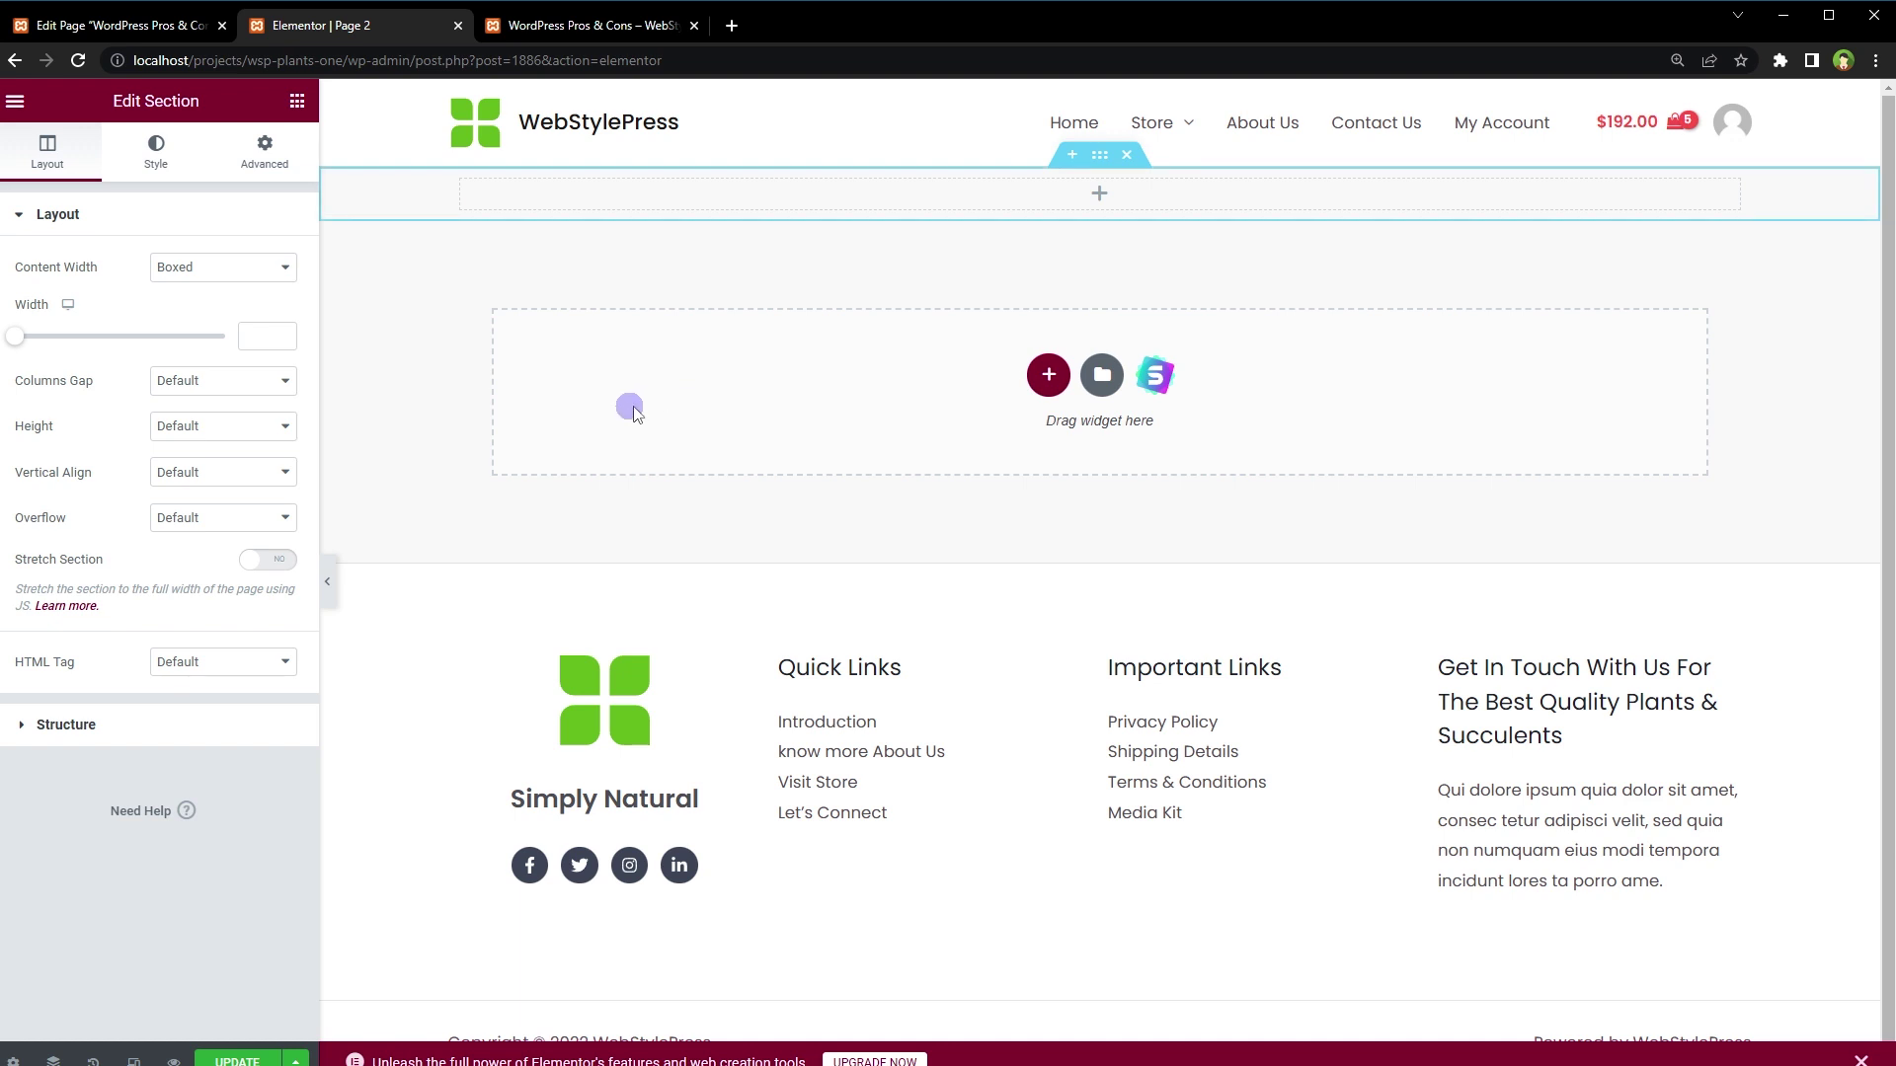
click(1096, 195)
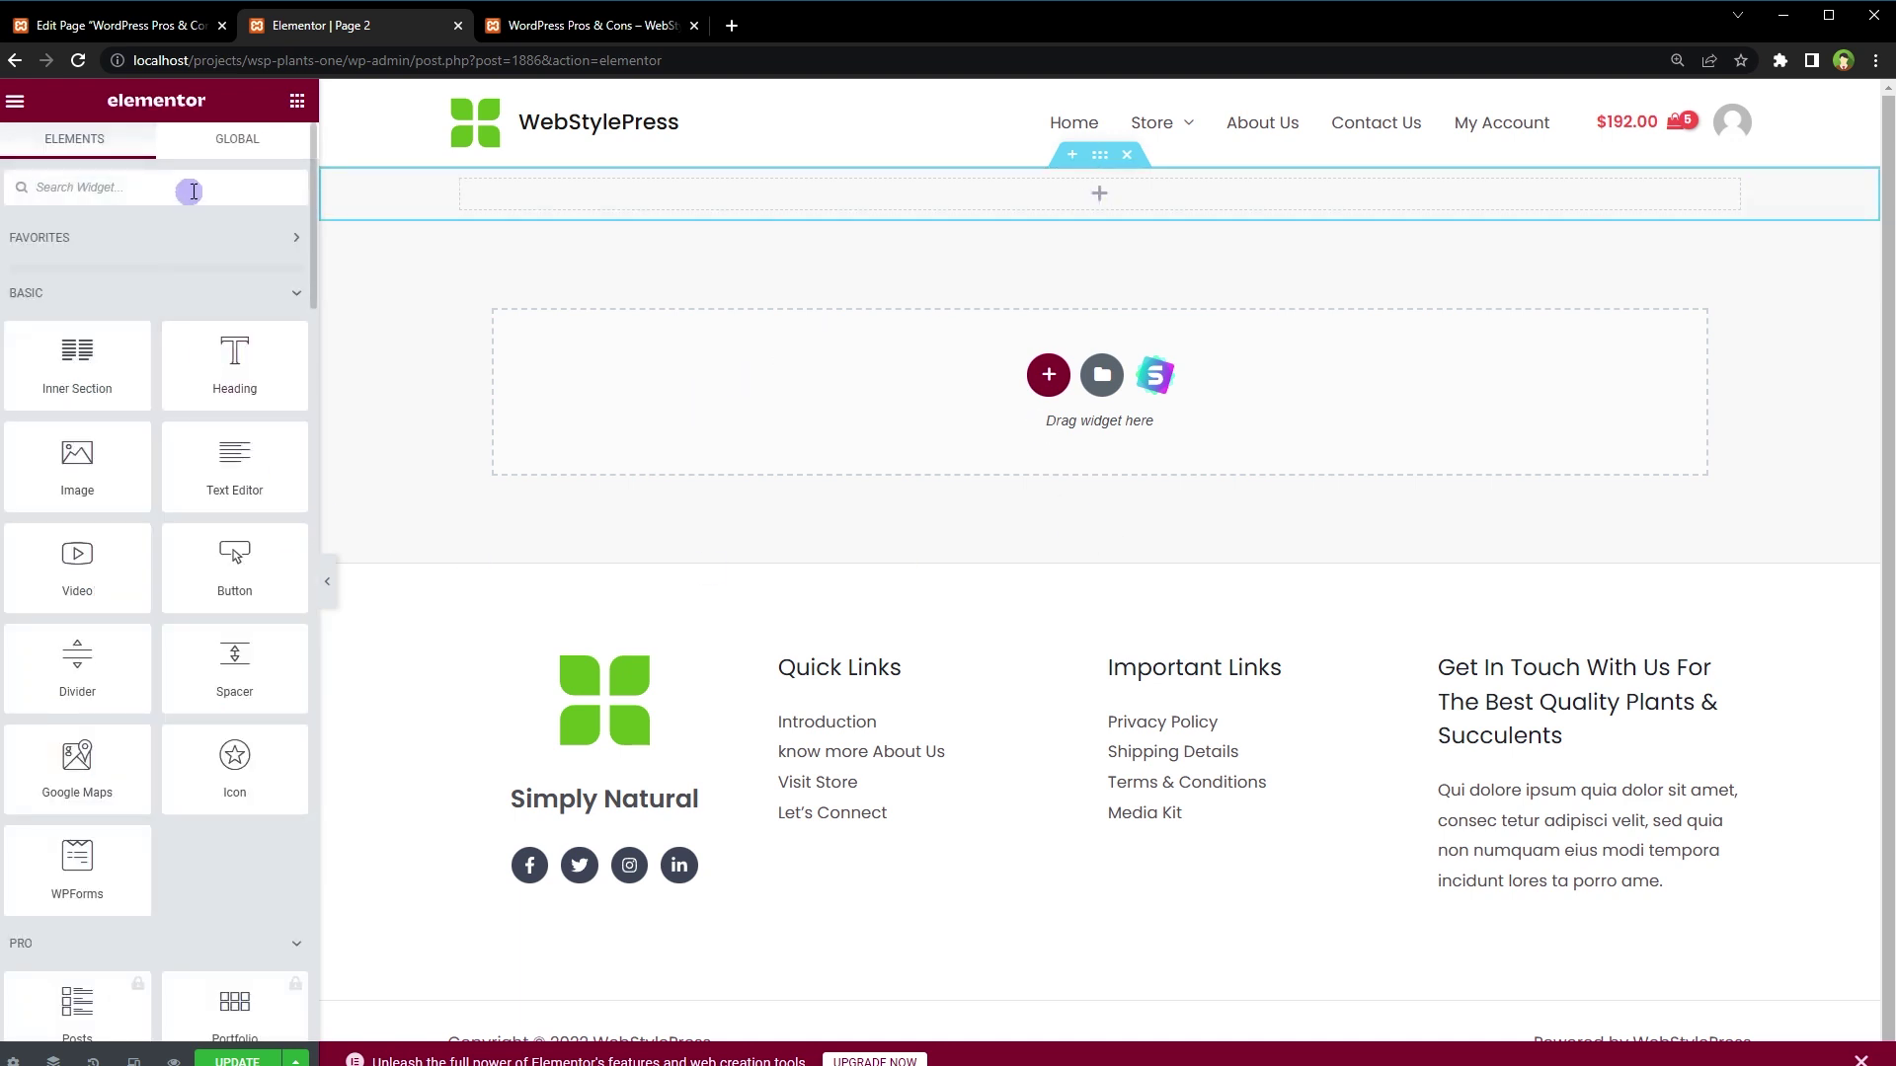
drag(242, 474, 1057, 204)
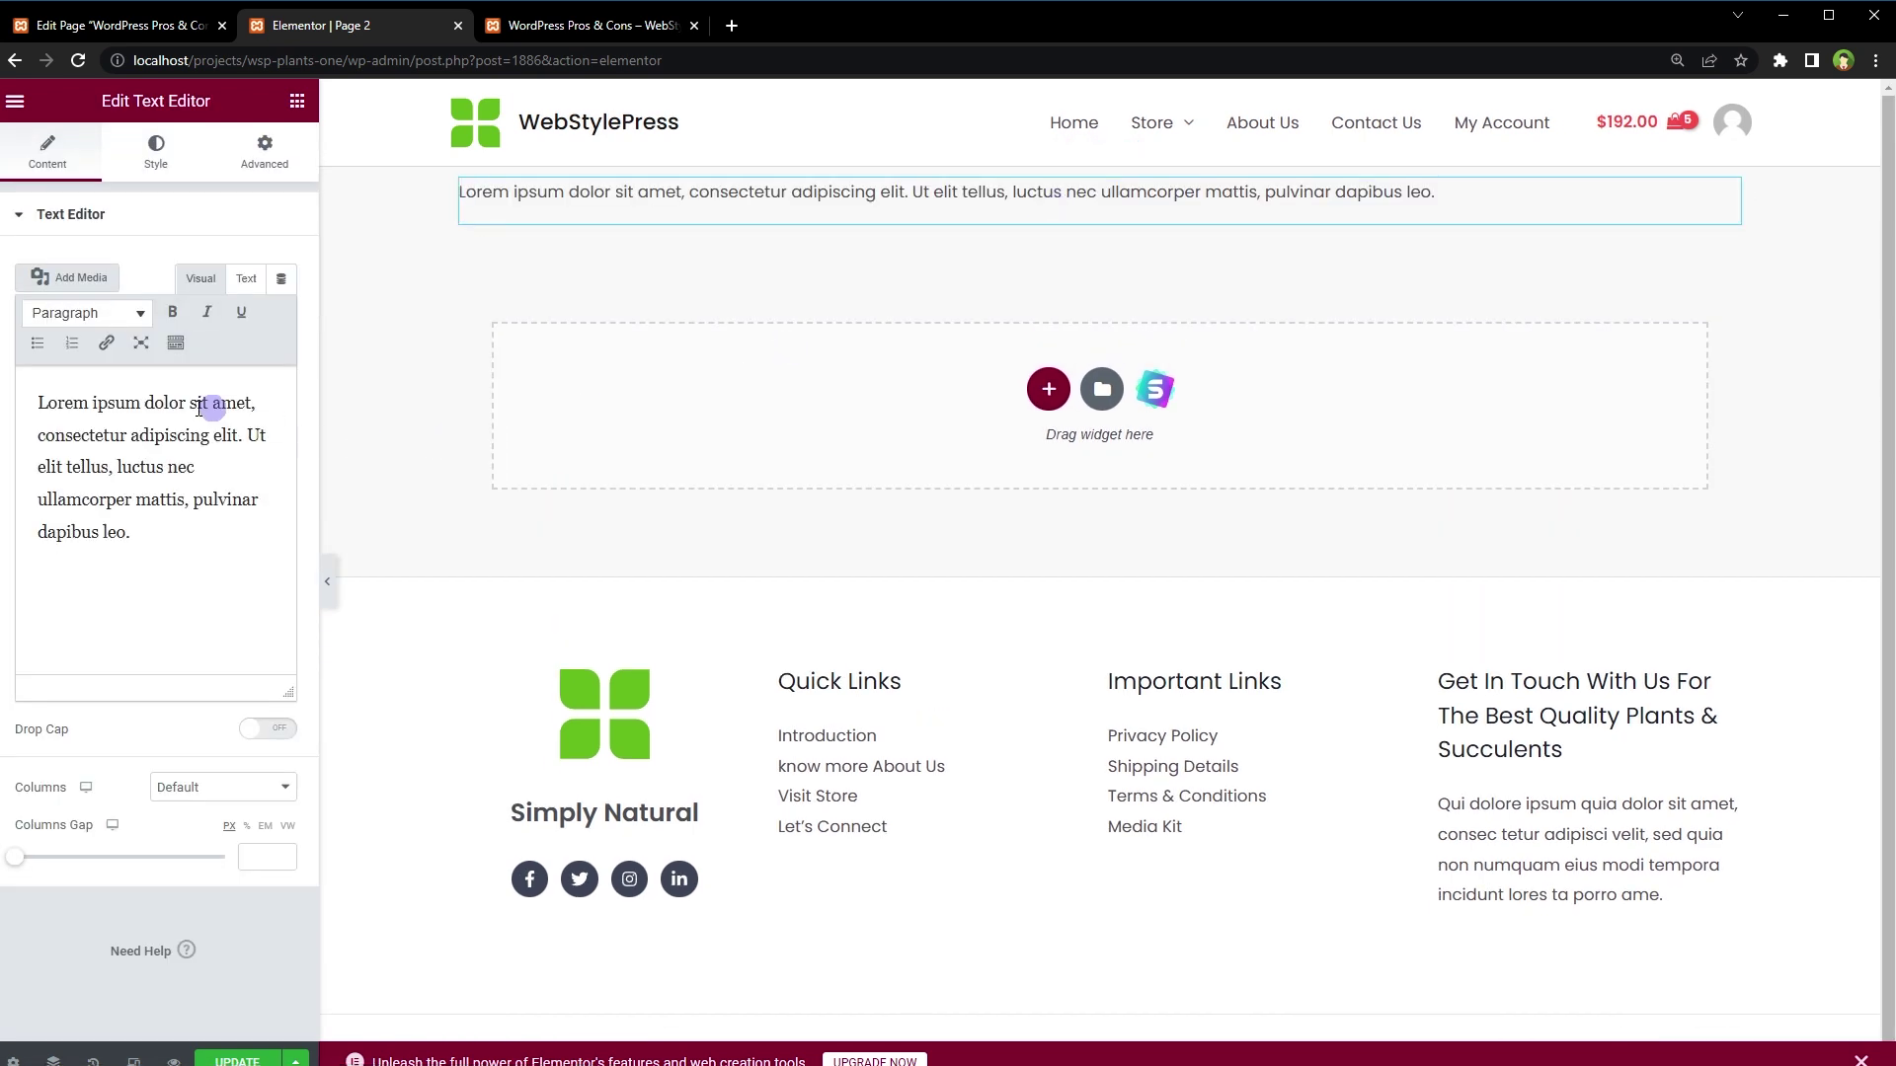
click(245, 278)
key(ctrl+a)
key(BackSpace)
click(201, 281)
Paste the joomdev pros and cons shortcode into the widget, update Page 2, and preview it
click(196, 461)
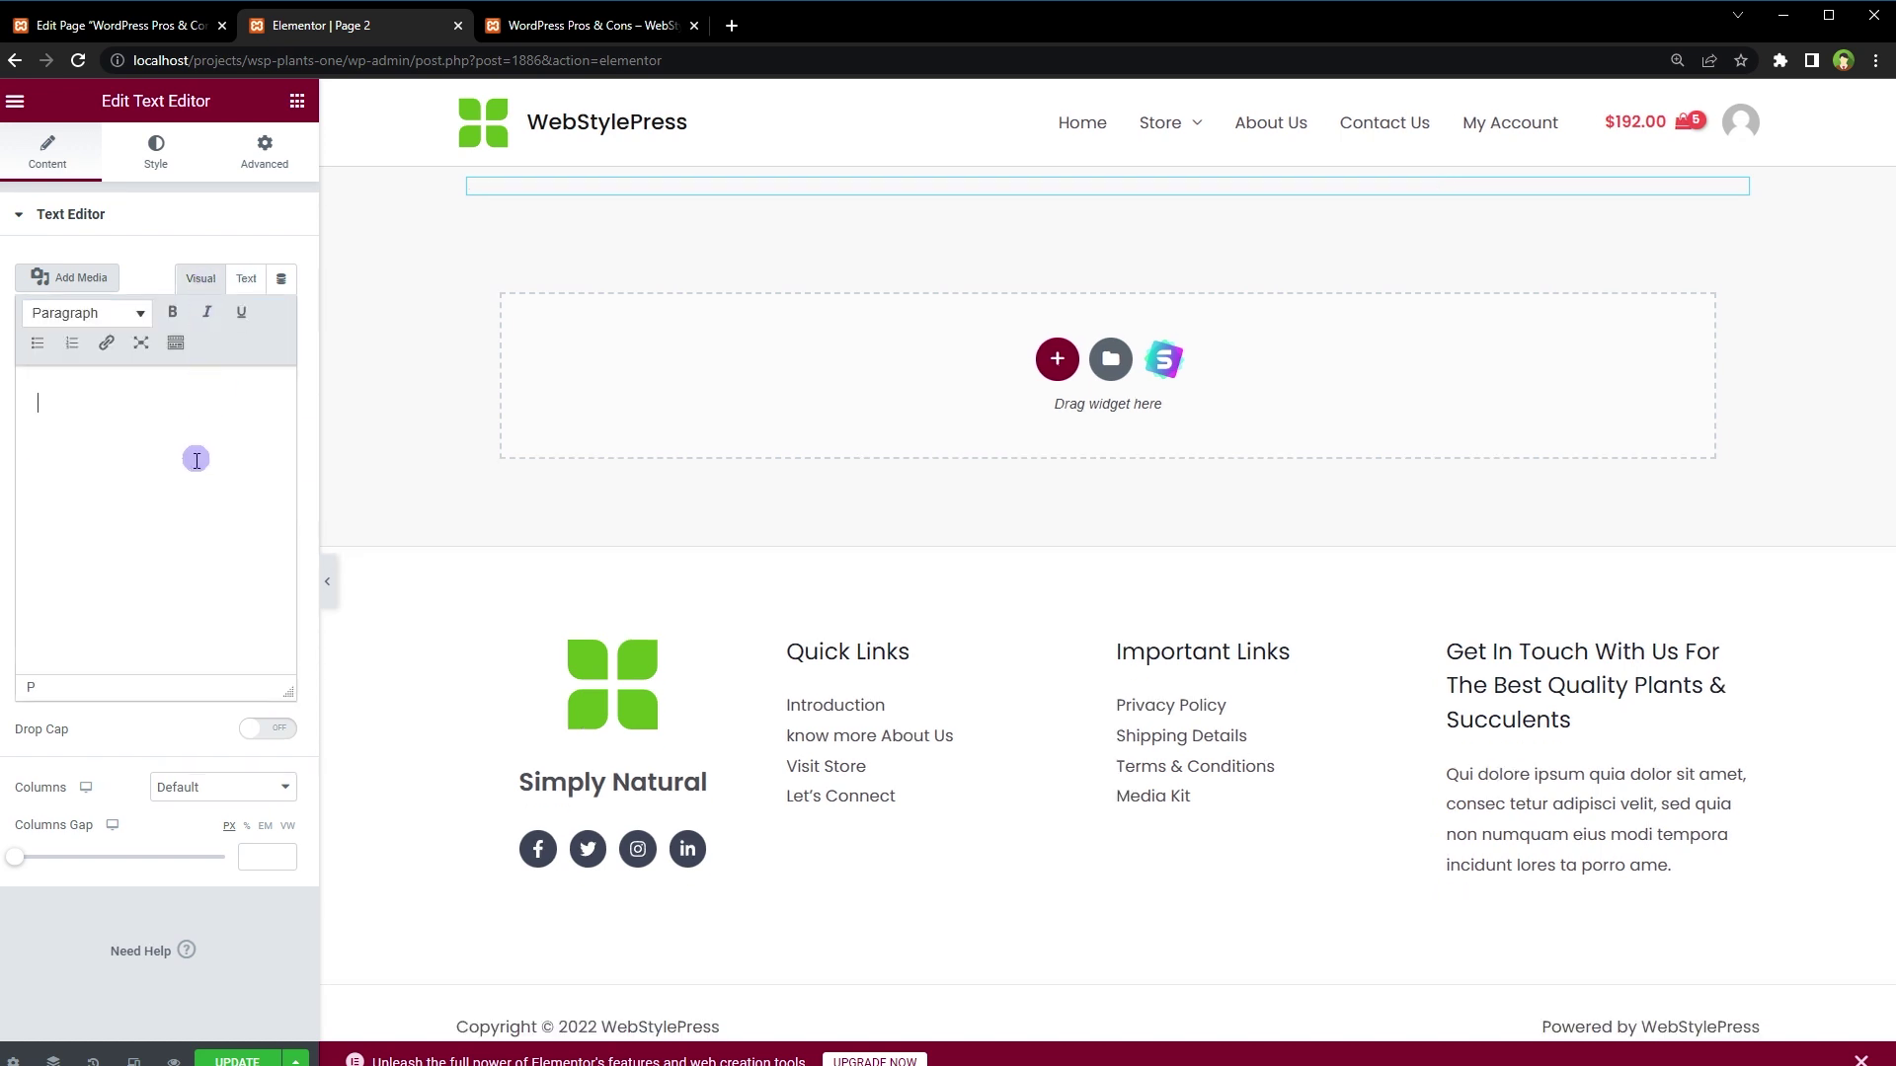
text([joomdev-wpc-pros-cons disable_title="yes" wpc_style="wppc-view1" title_tag="H3" title="Title Here" pros_title="Pros" cons_title="Cons" button_text="Get it now" disable_button="yes" button_link="" button_link_target="_SELF" button_rel_attr="dofollow" verdict_text=""][joomdev-wpc-pros] User friendly CMS Free plugins Free themes Wide support SEO friendly Easy to work with [/joomdev-wpc-pros][joomdev-wpc-cons] Always keeps updating Many plugins are not updated Slow database Gets hacked easily [/joomdev-wpc-cons][/joomdev-wpc-pros-cons])
click(196, 460)
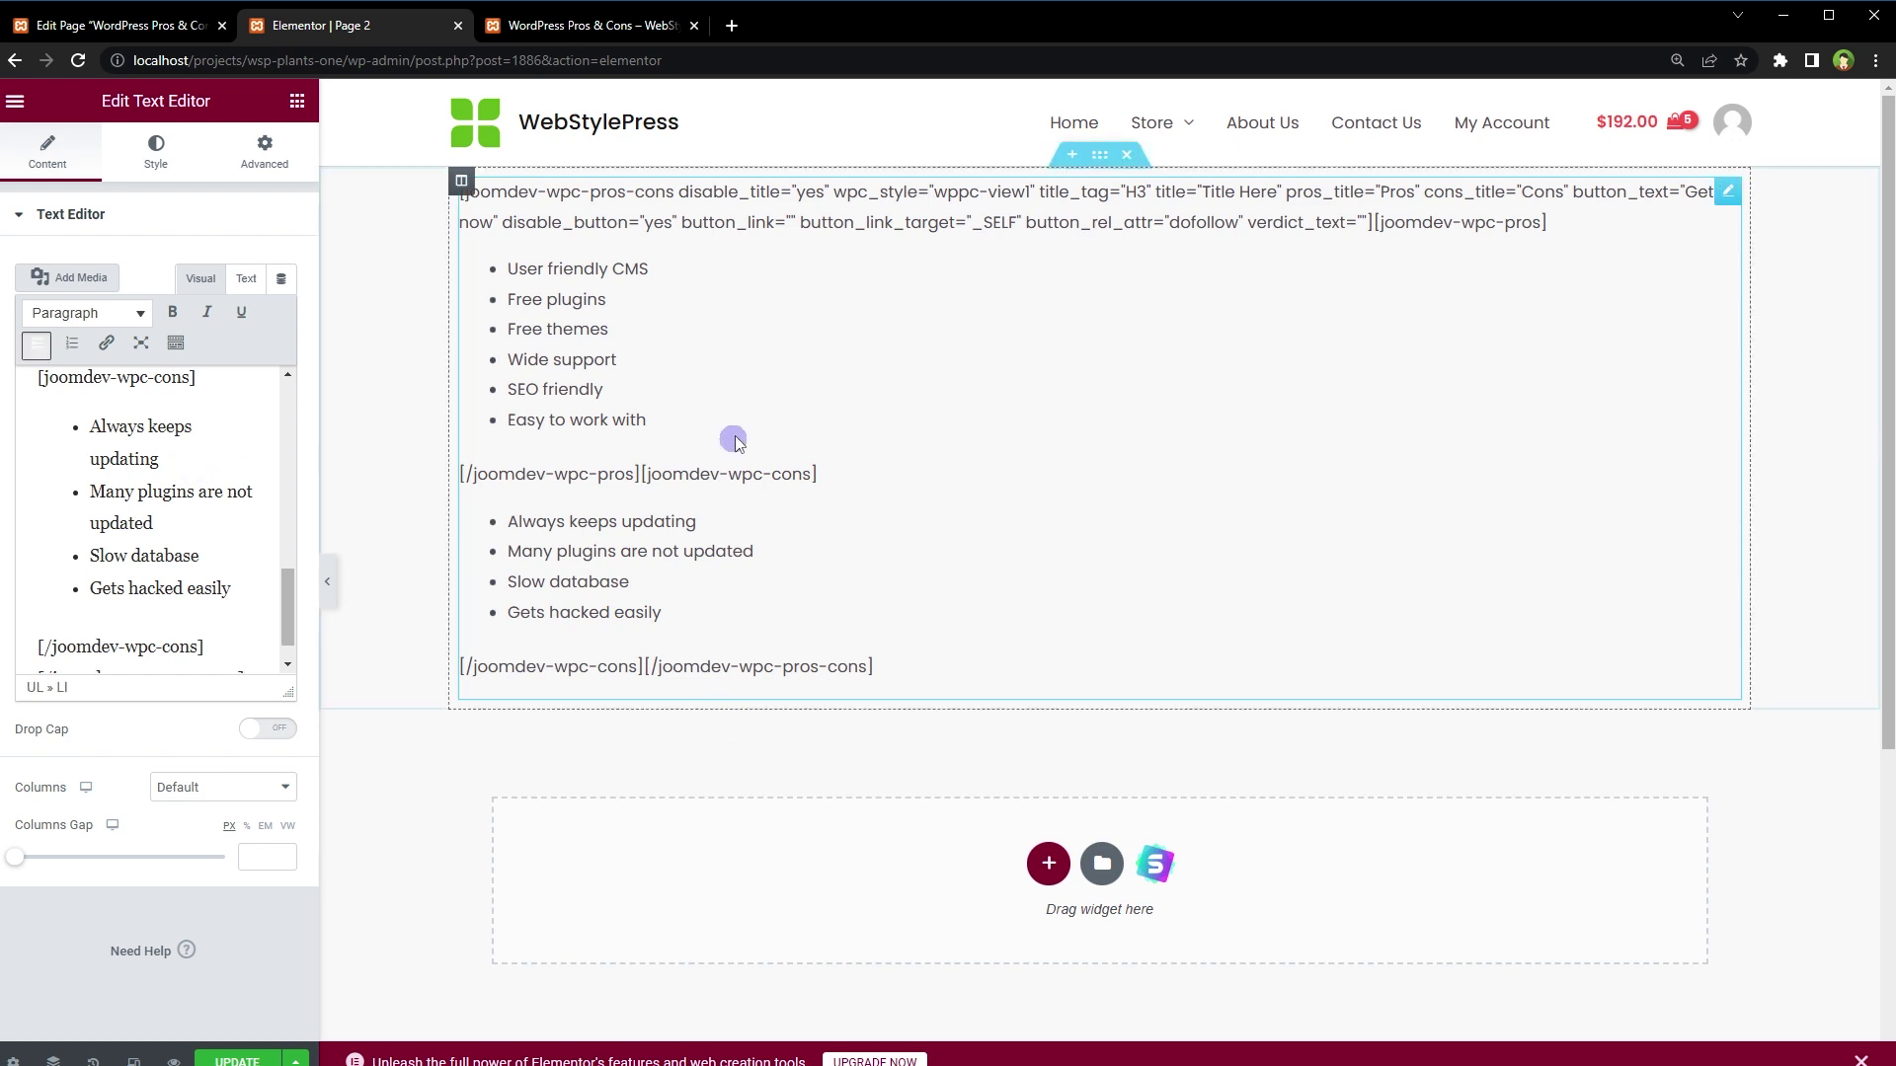
click(501, 743)
click(227, 1052)
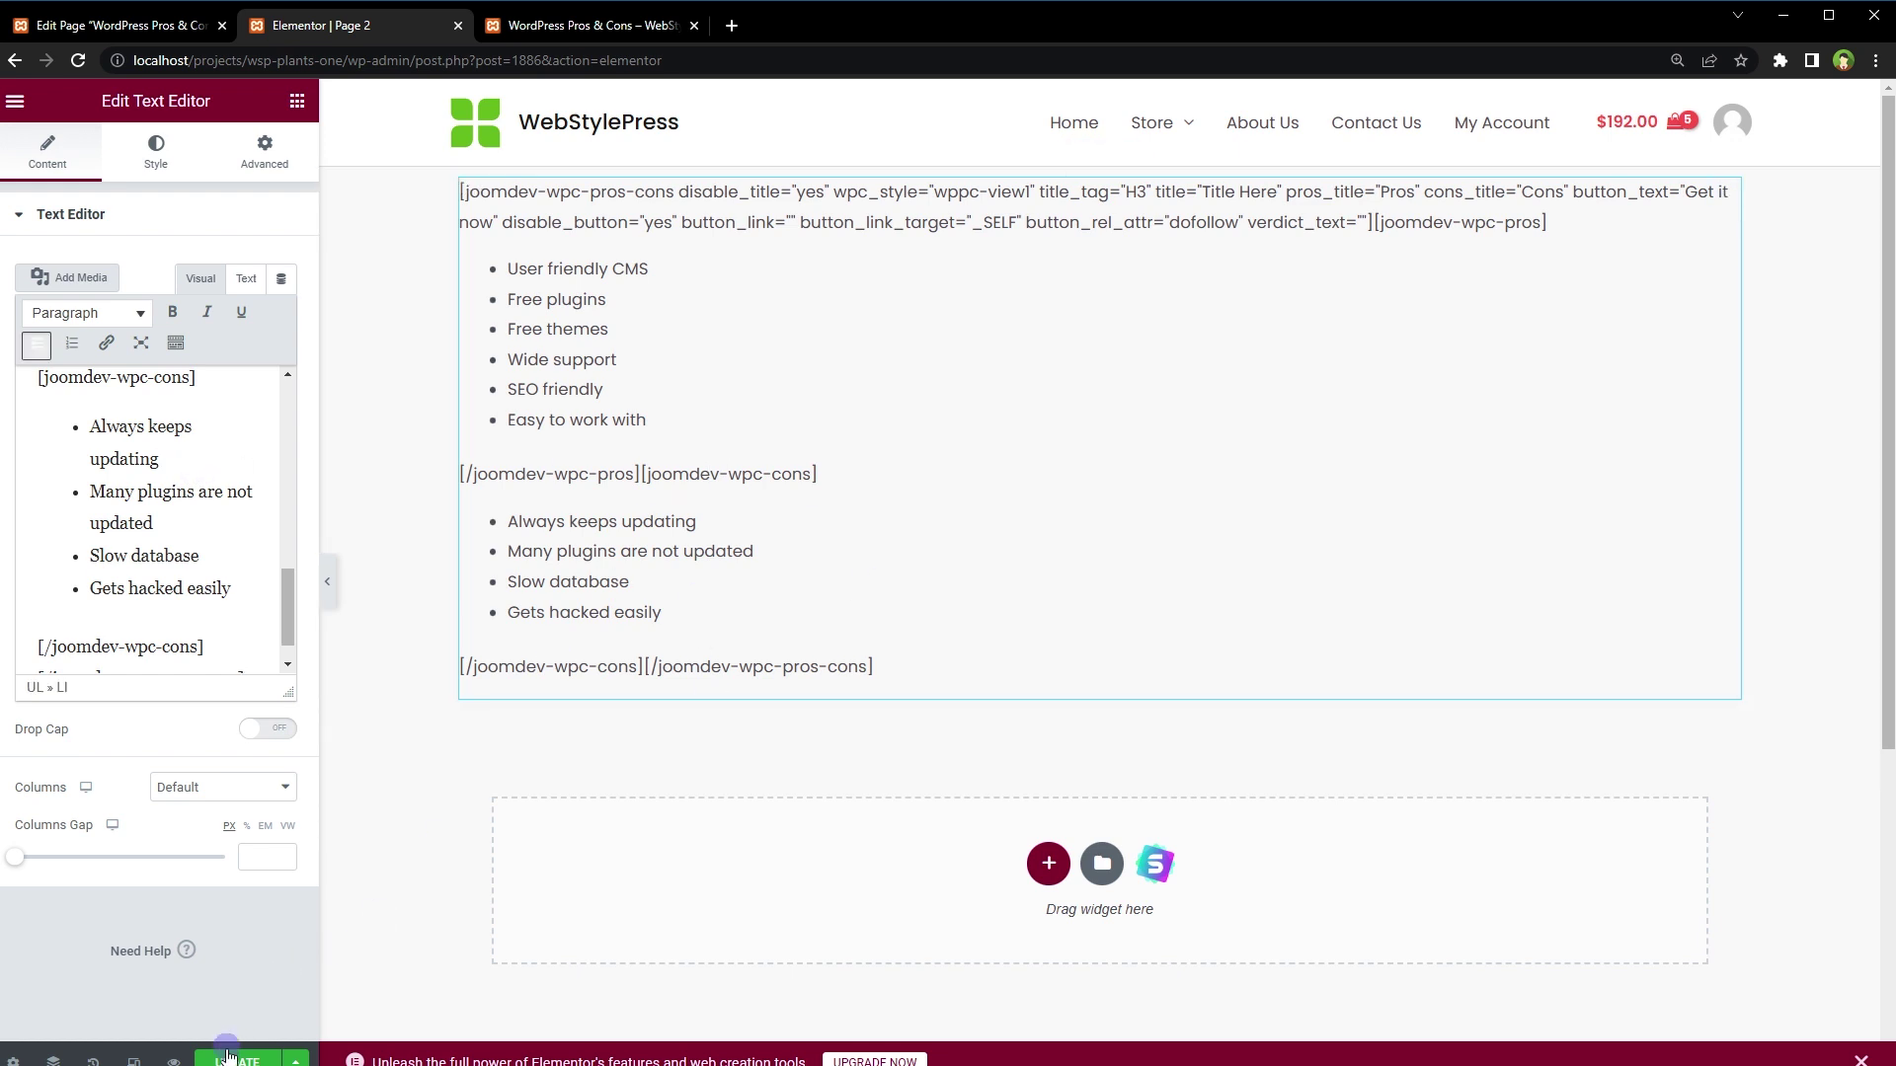
click(395, 918)
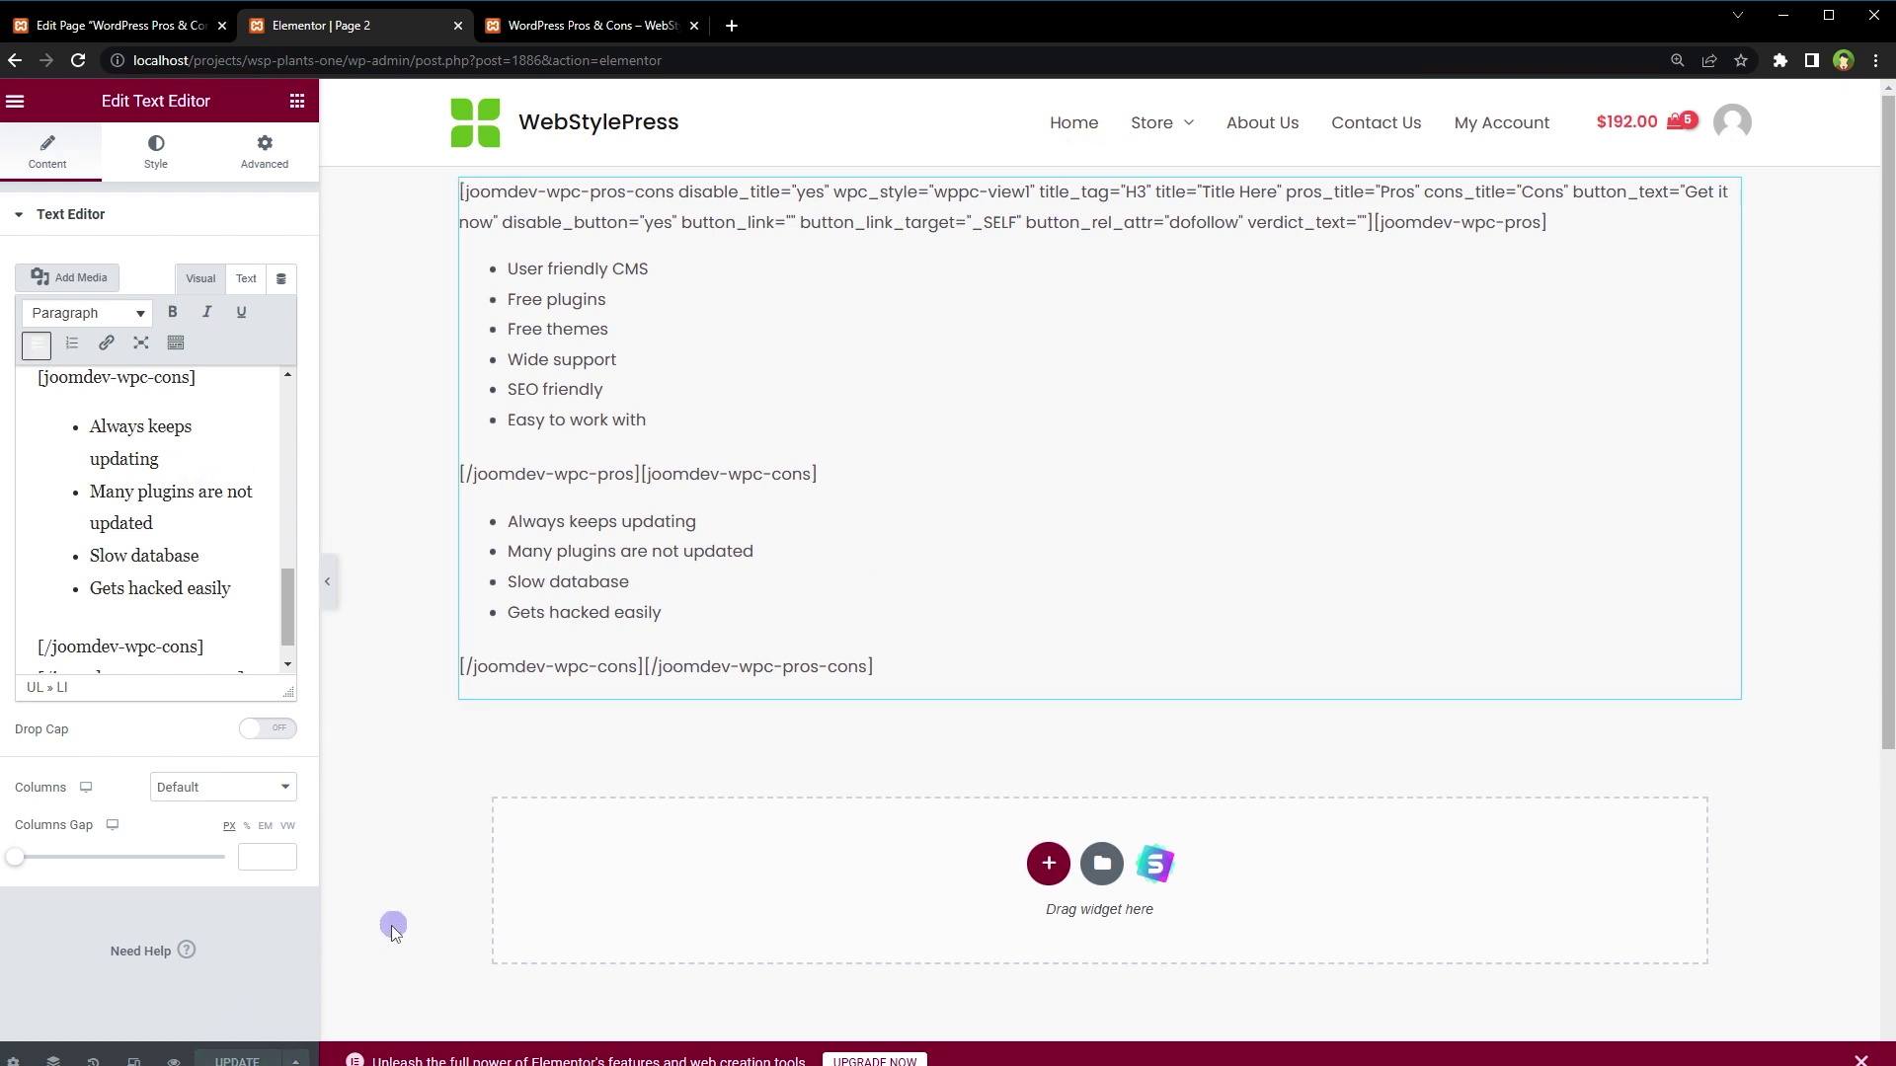
click(174, 1061)
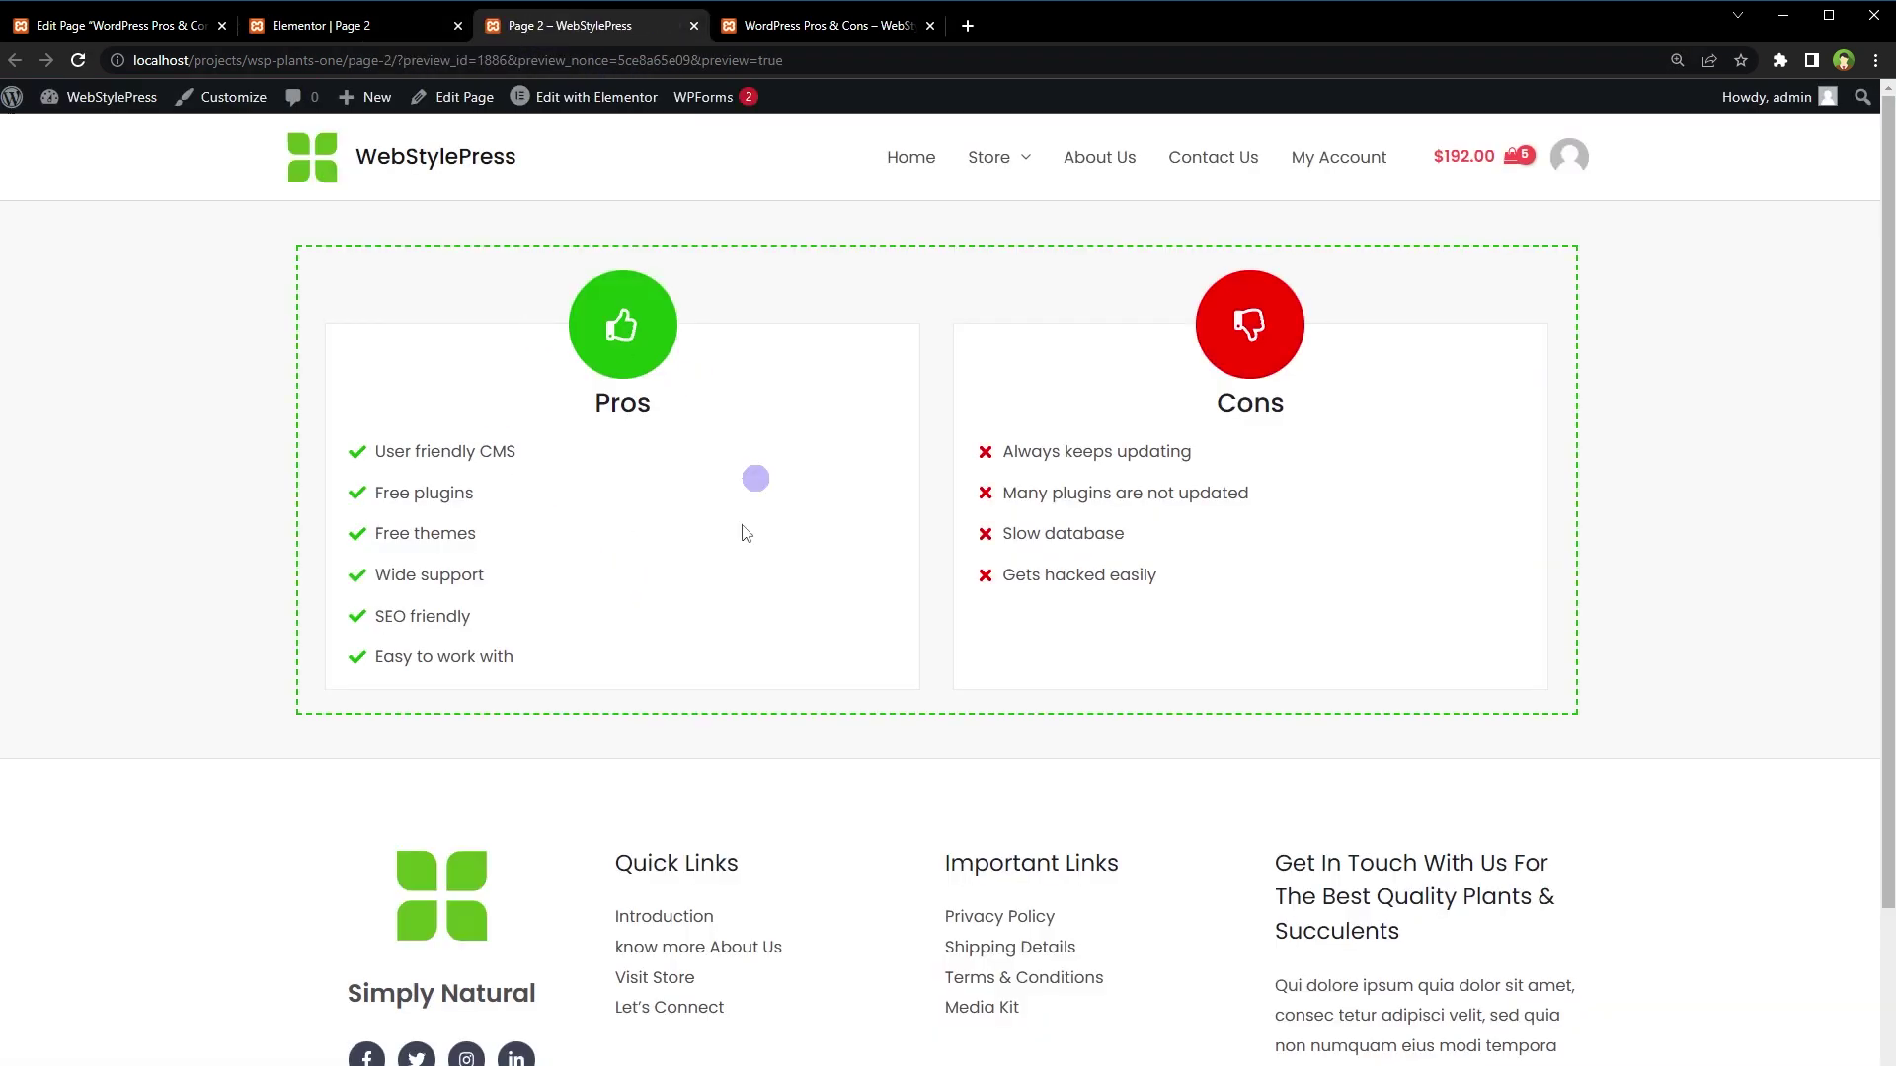
Close the preview, exit Elementor, and open the wsp-plants-one-guten dashboard in a new tab
drag(388, 276, 1638, 664)
click(1638, 664)
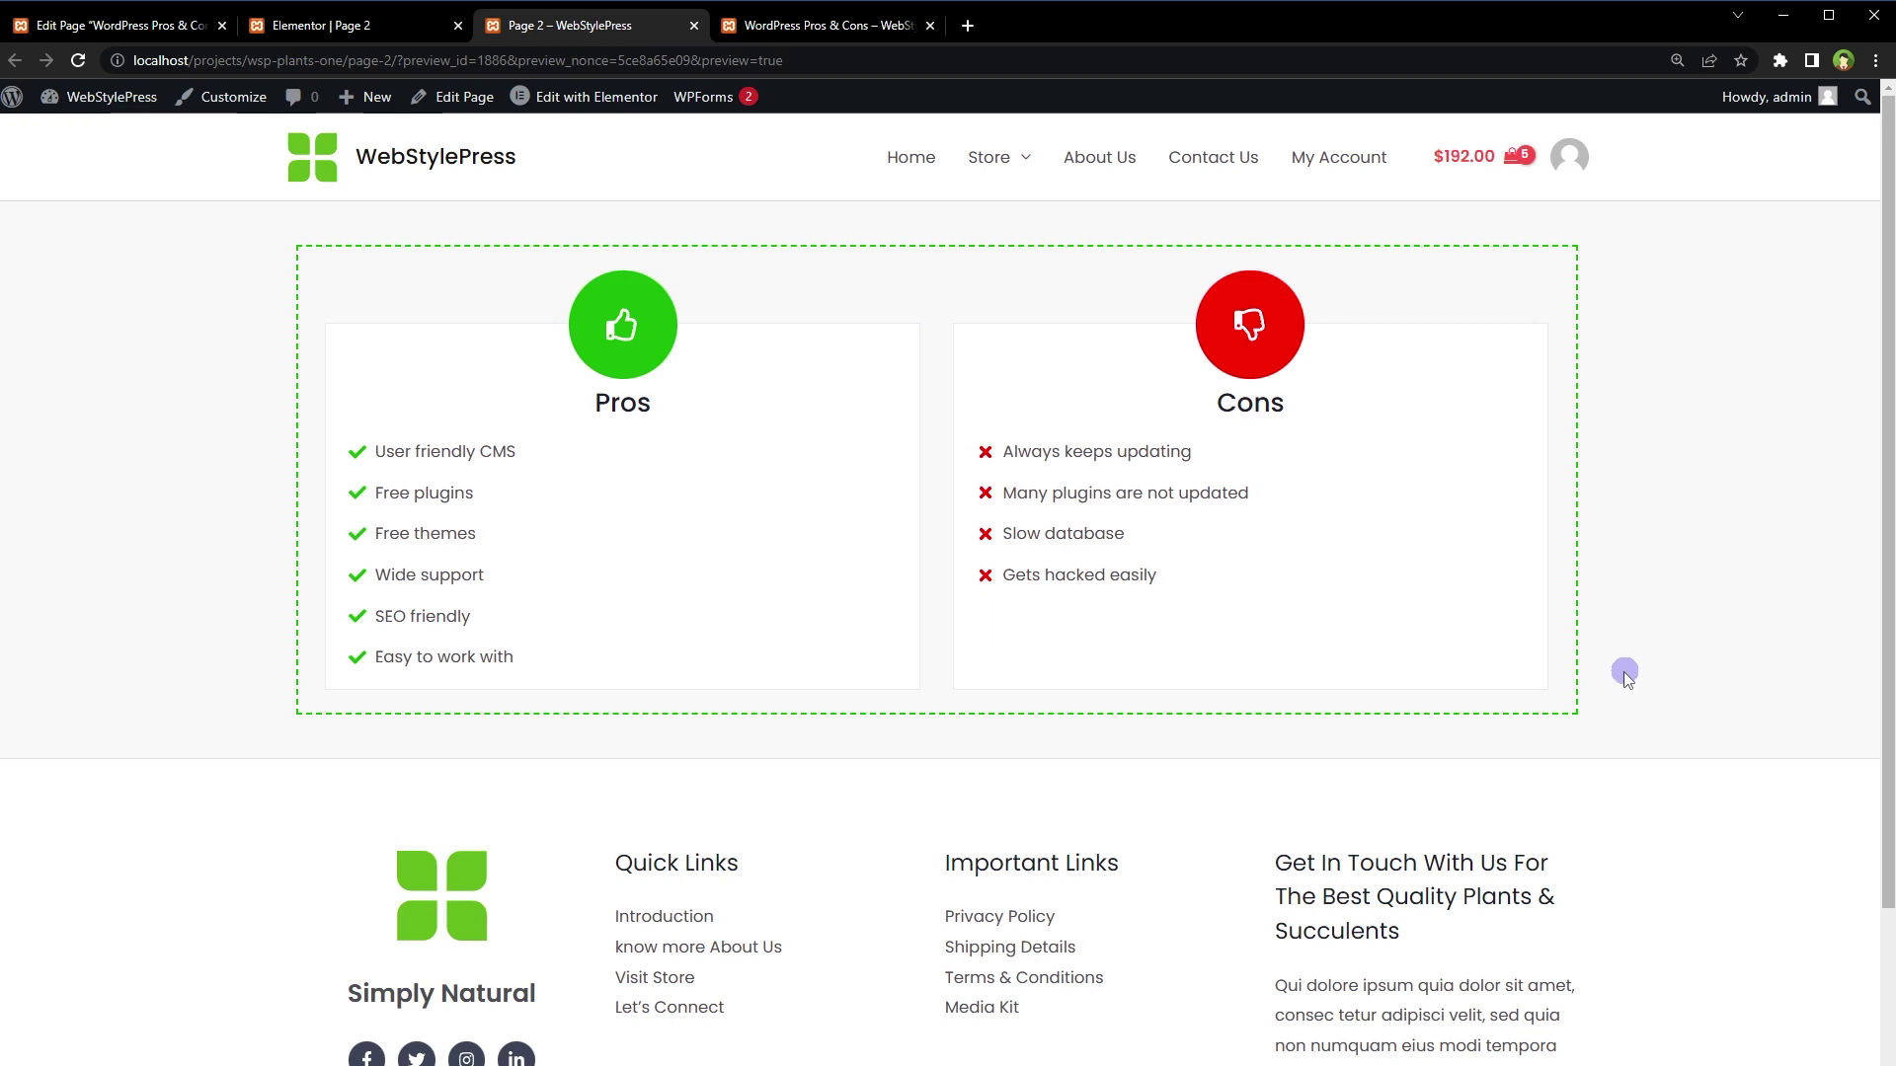
click(692, 27)
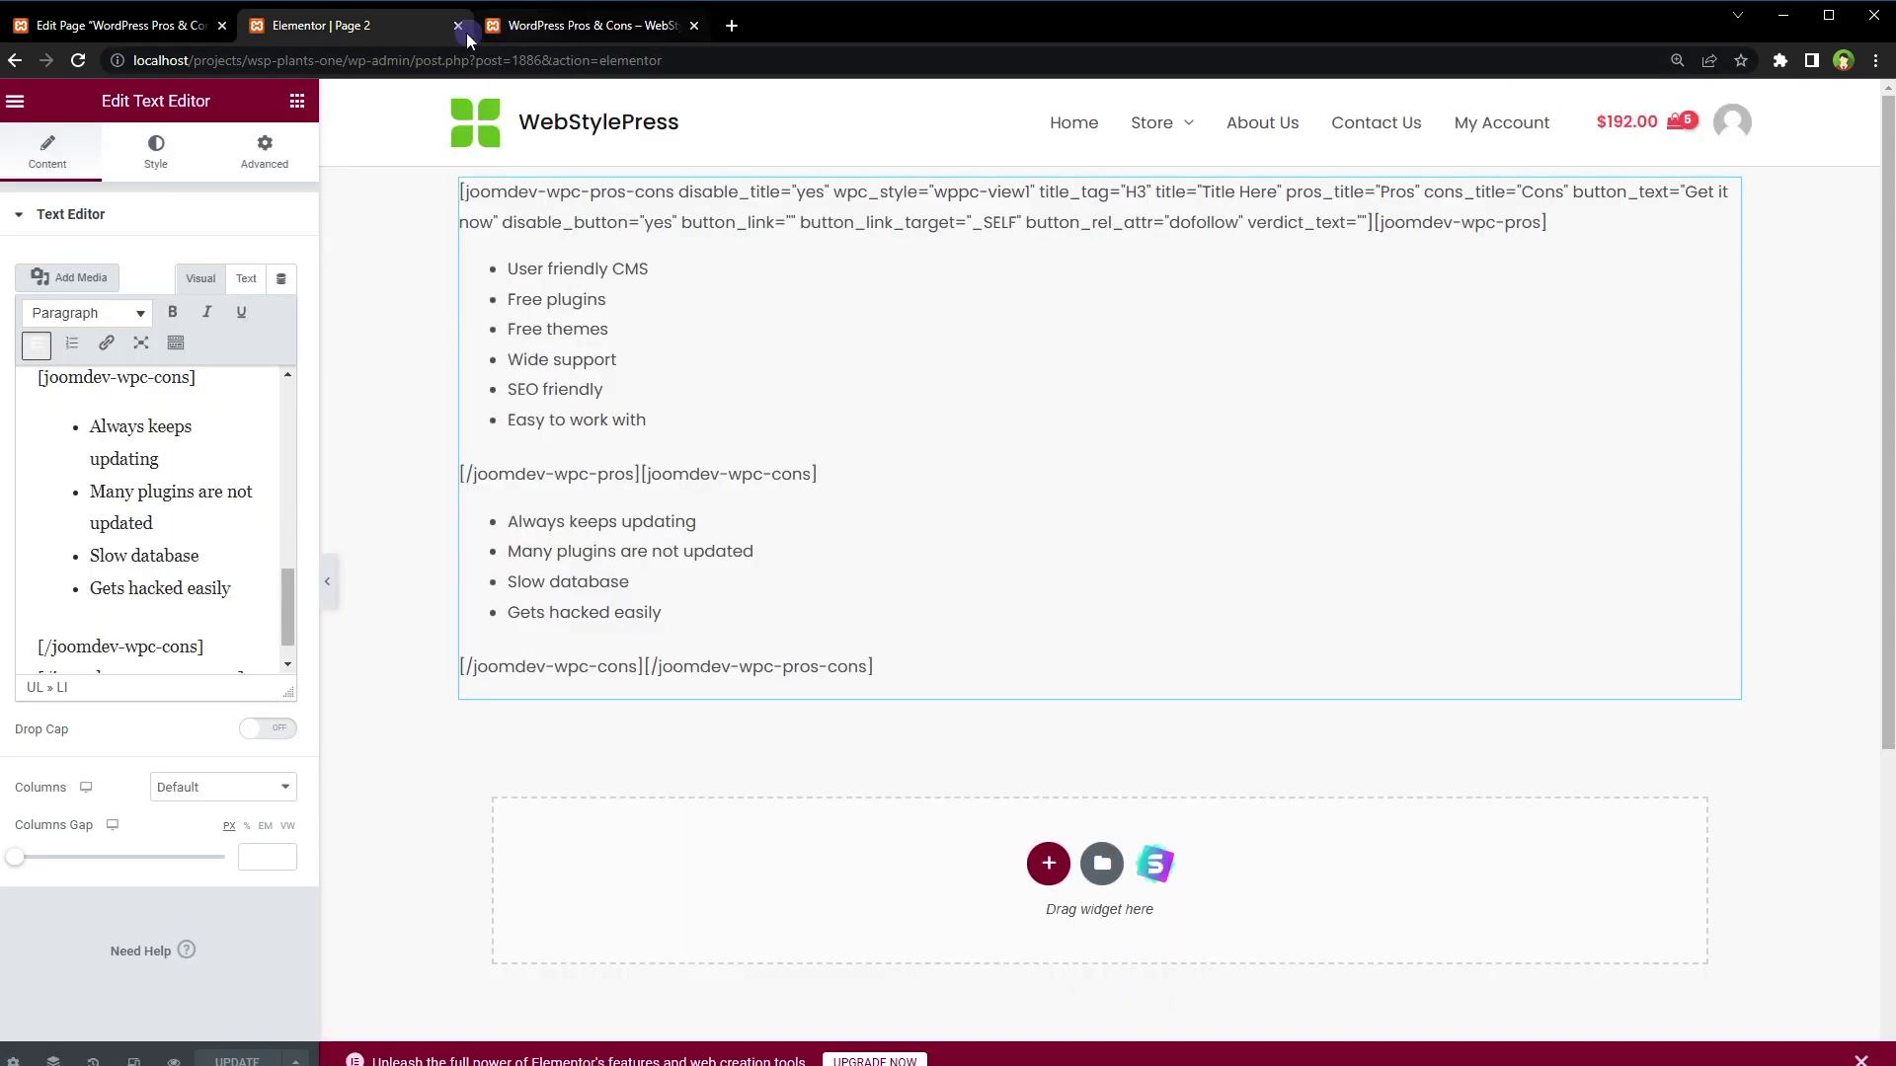
click(14, 100)
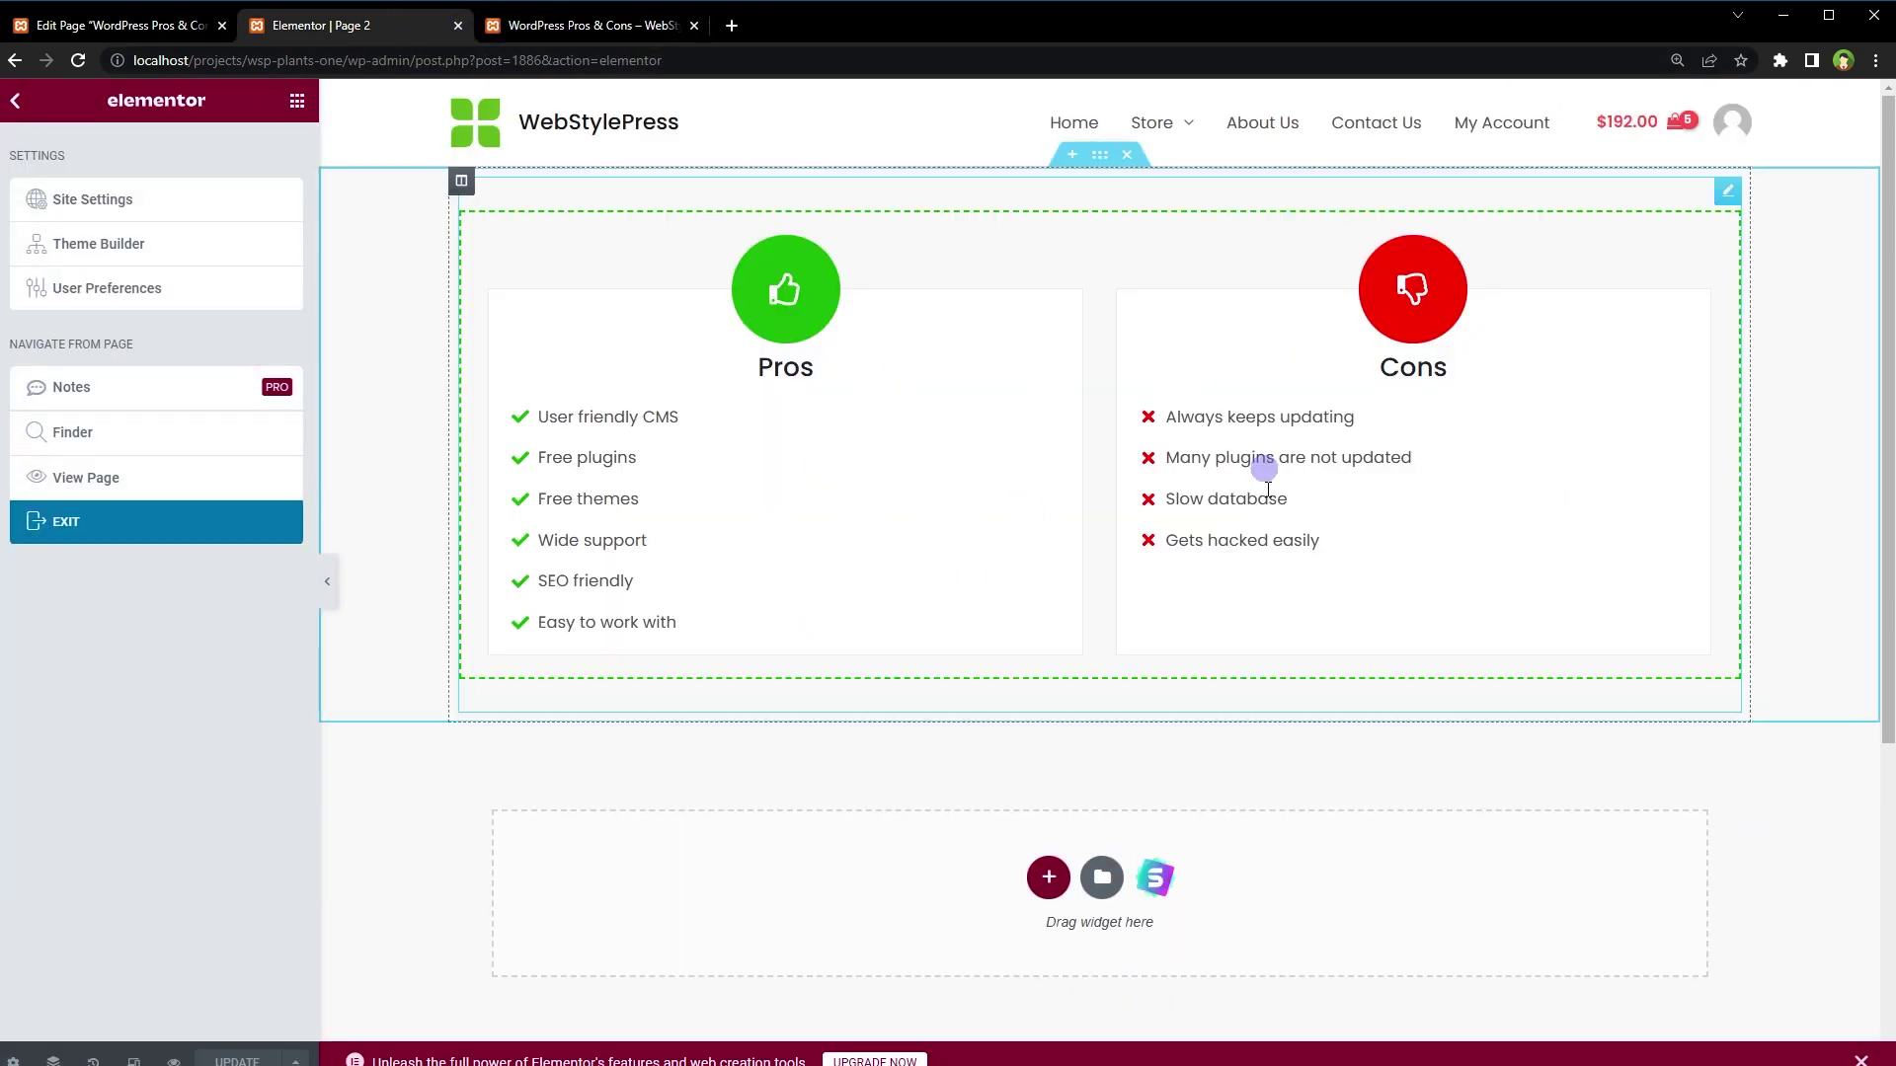
click(55, 530)
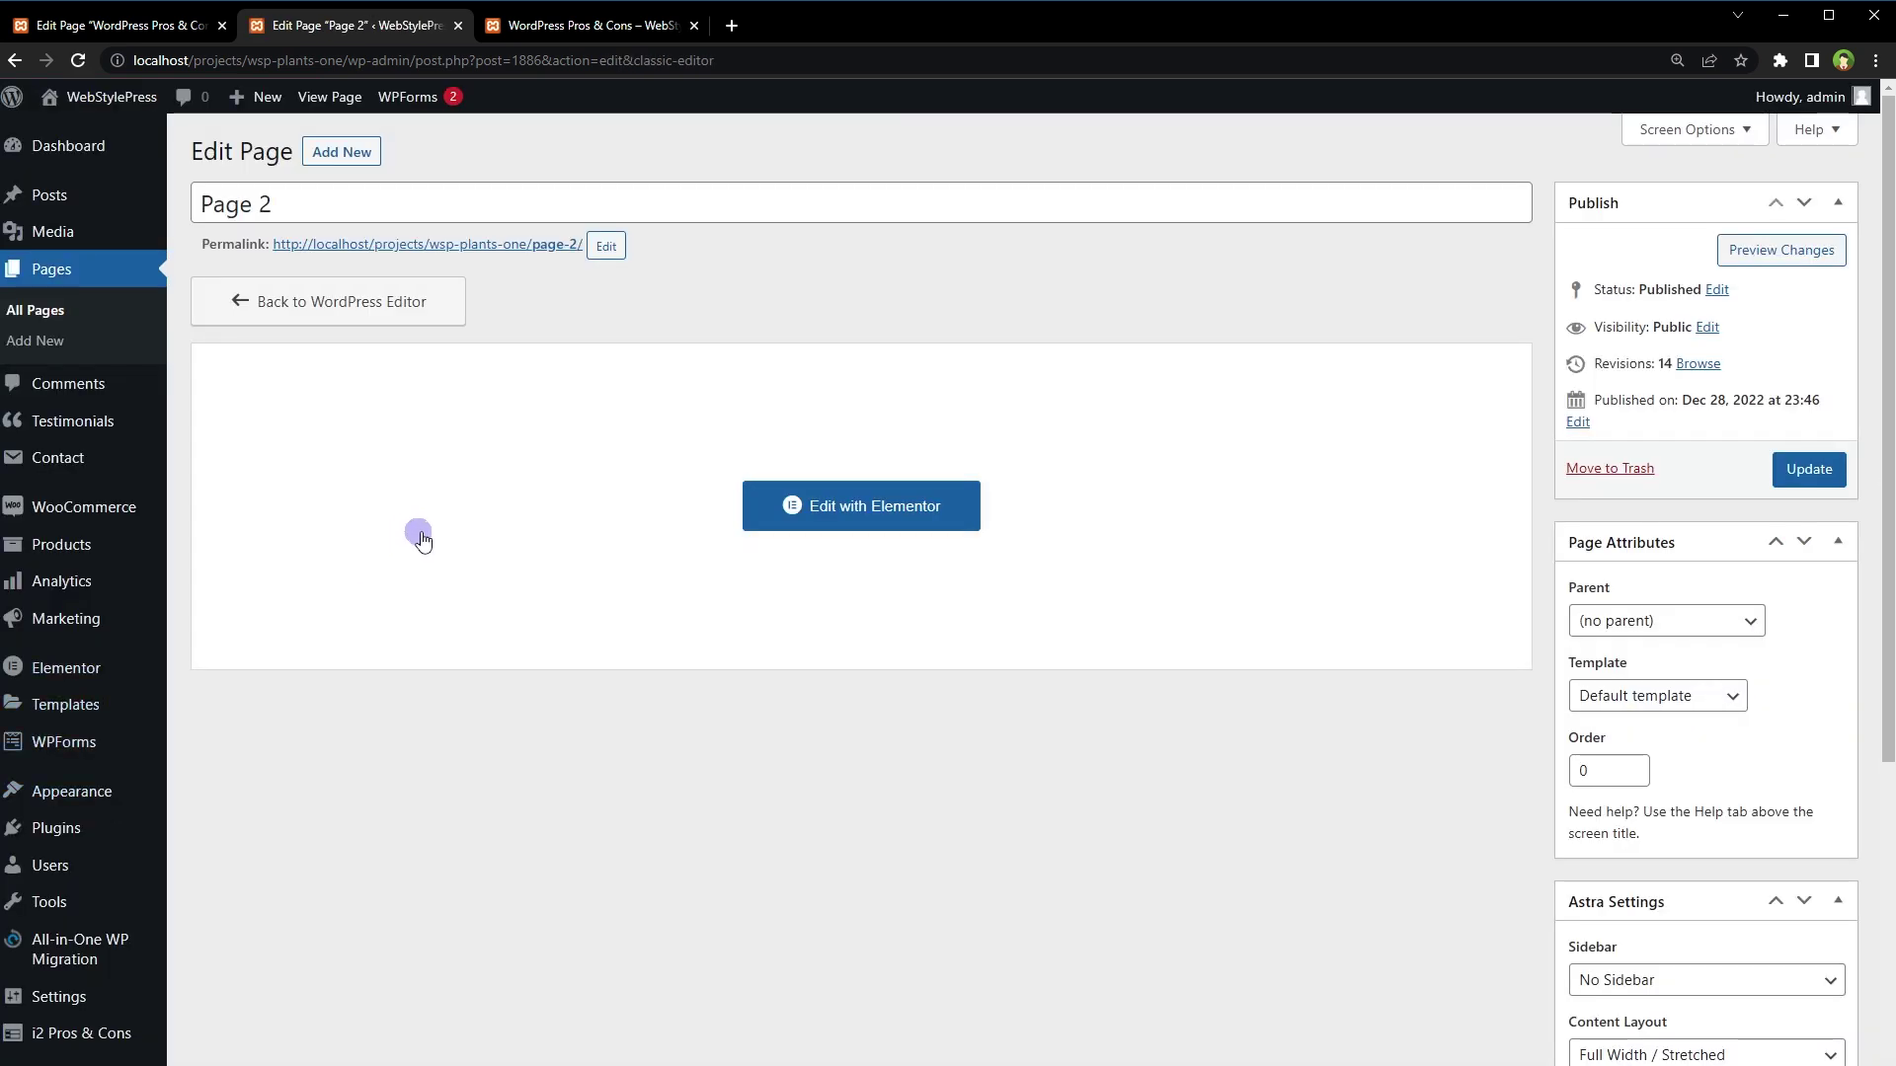
click(123, 25)
click(900, 596)
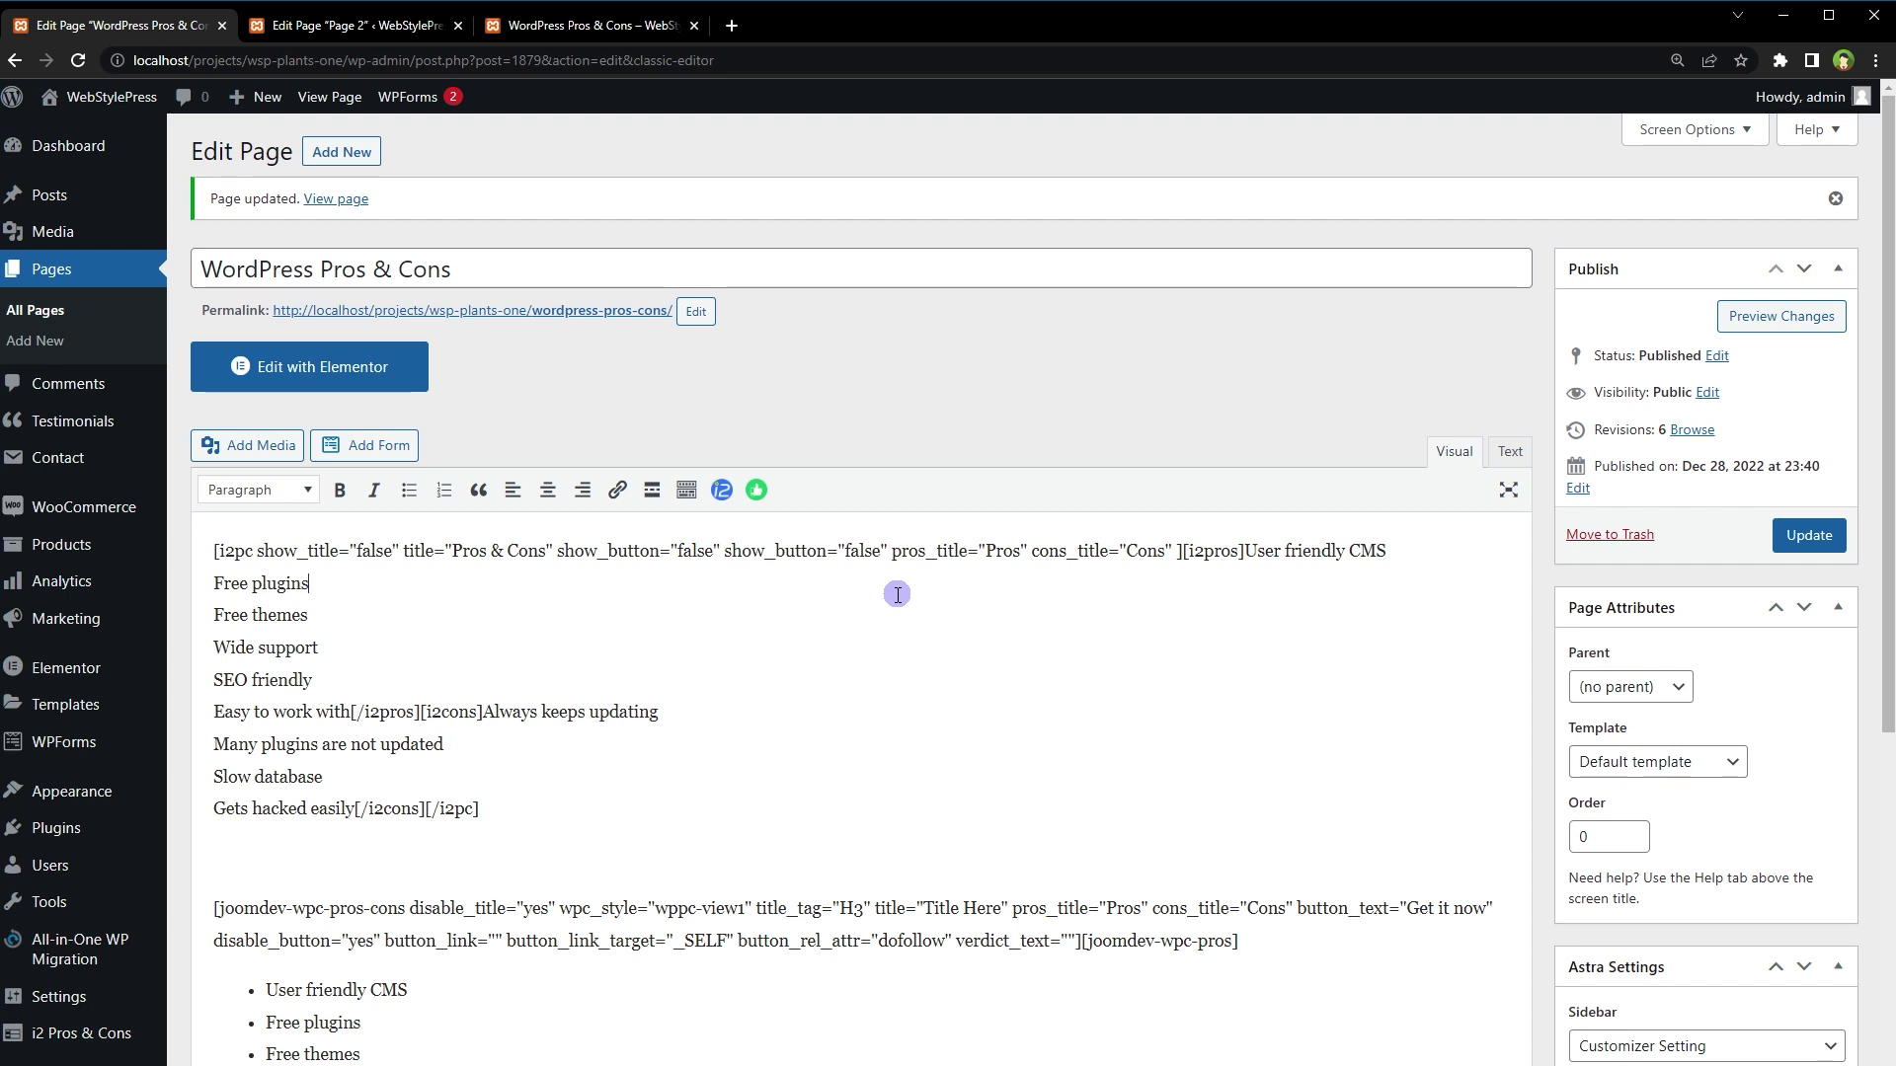
click(732, 25)
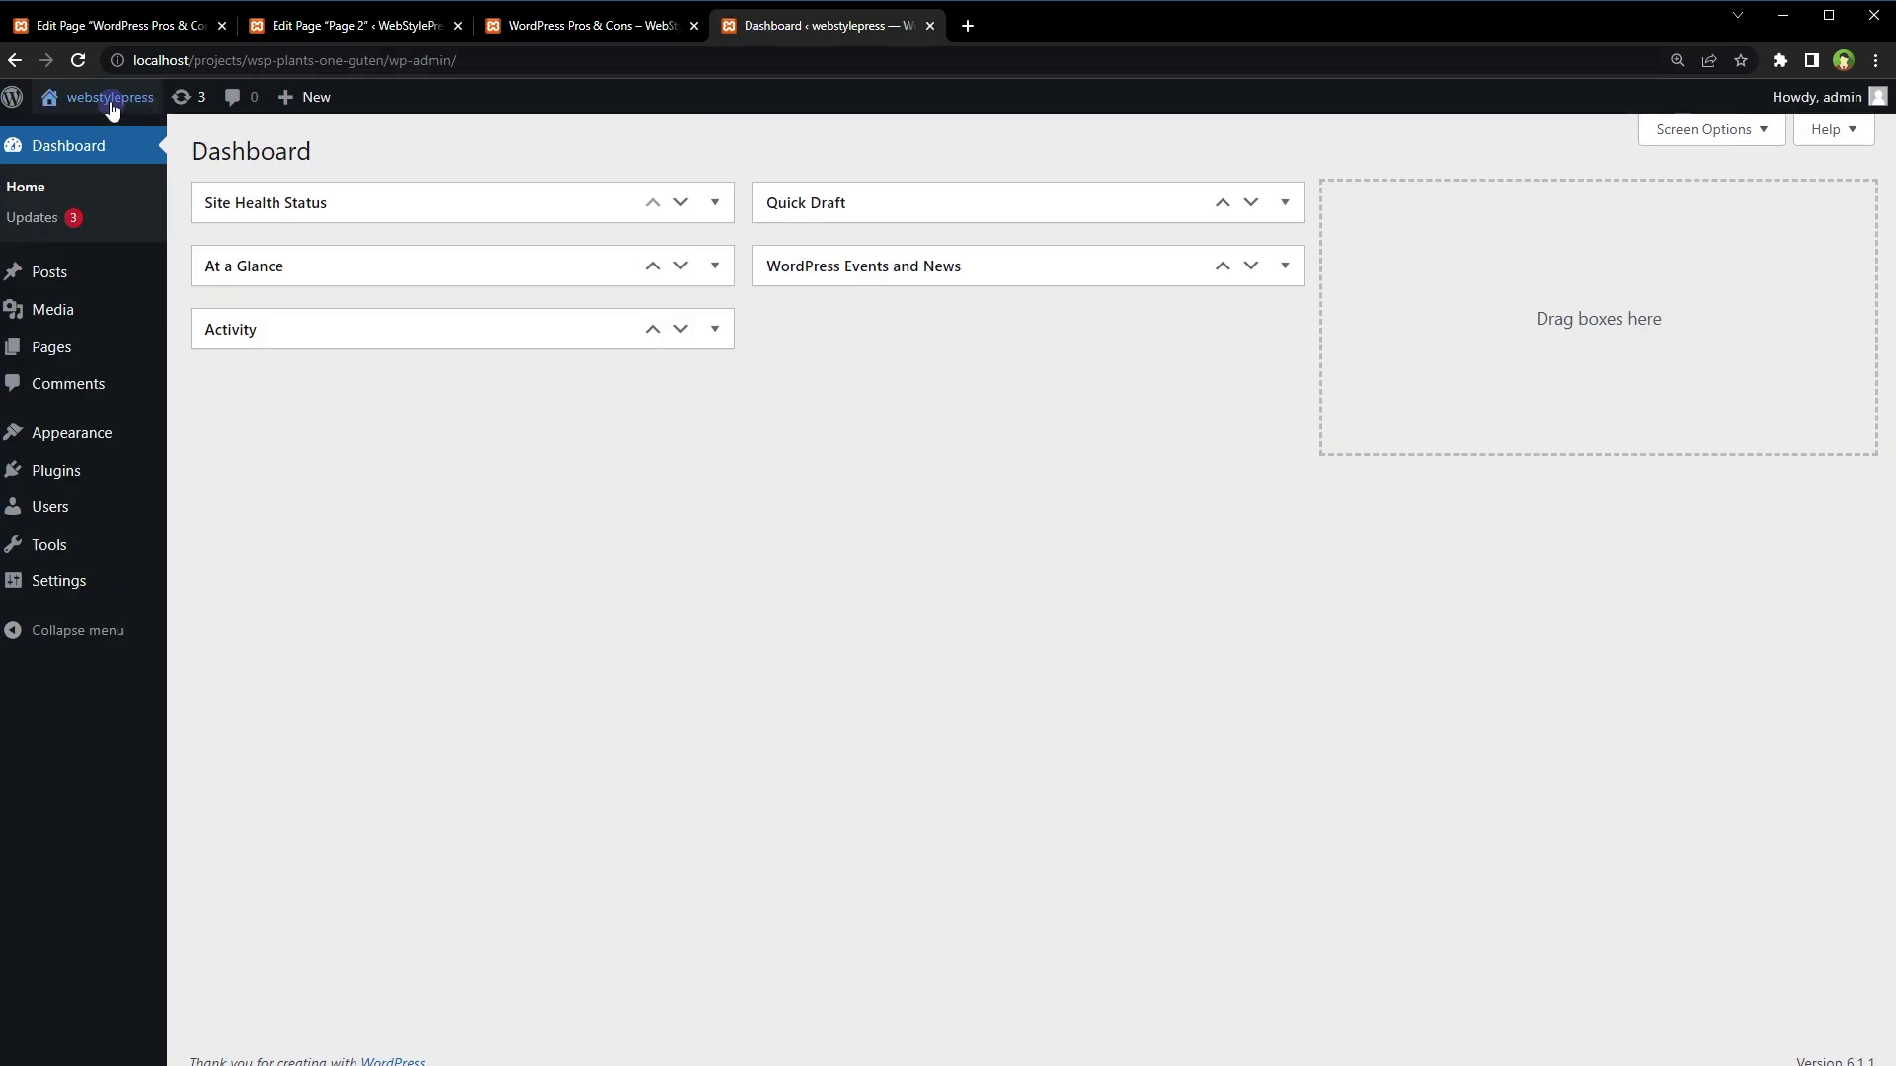
Search Plugins › Add New for 'pros cons' and review the MightyThemes results
middle_click(99, 131)
click(1016, 27)
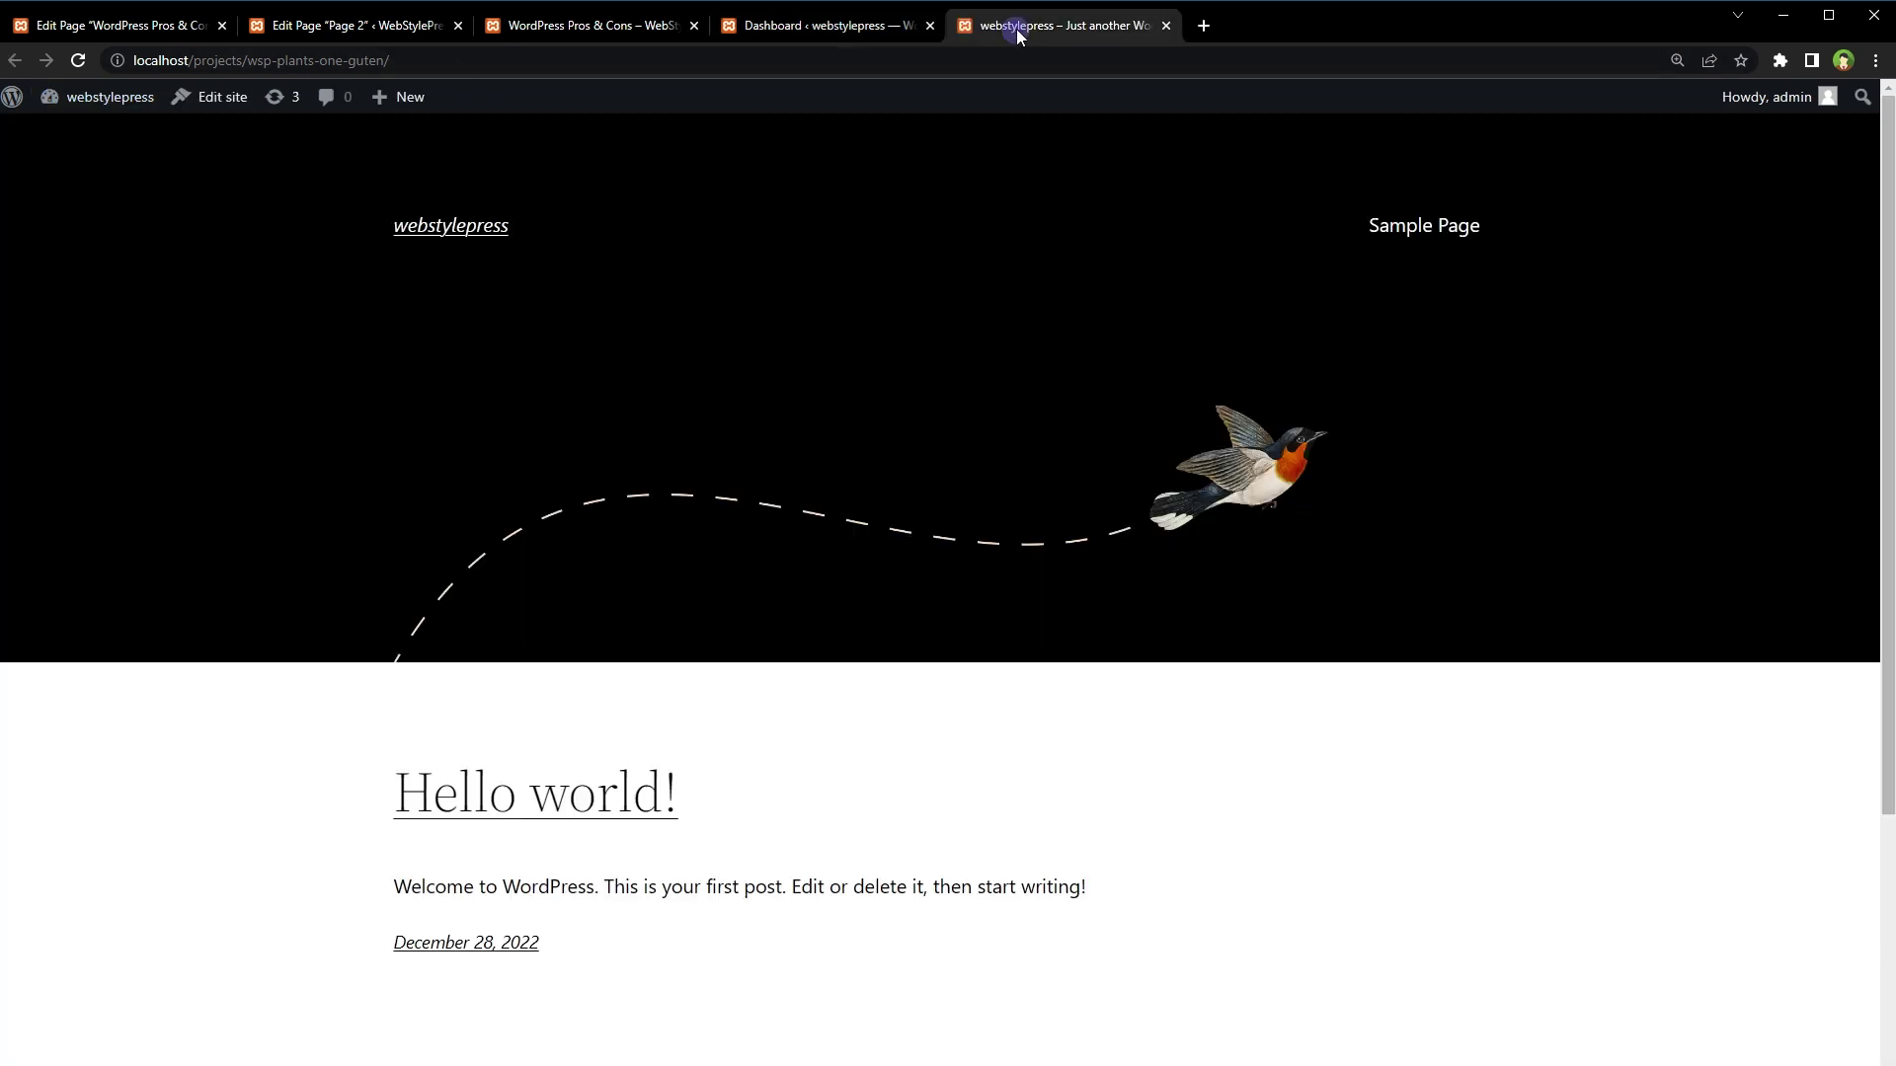
click(1165, 26)
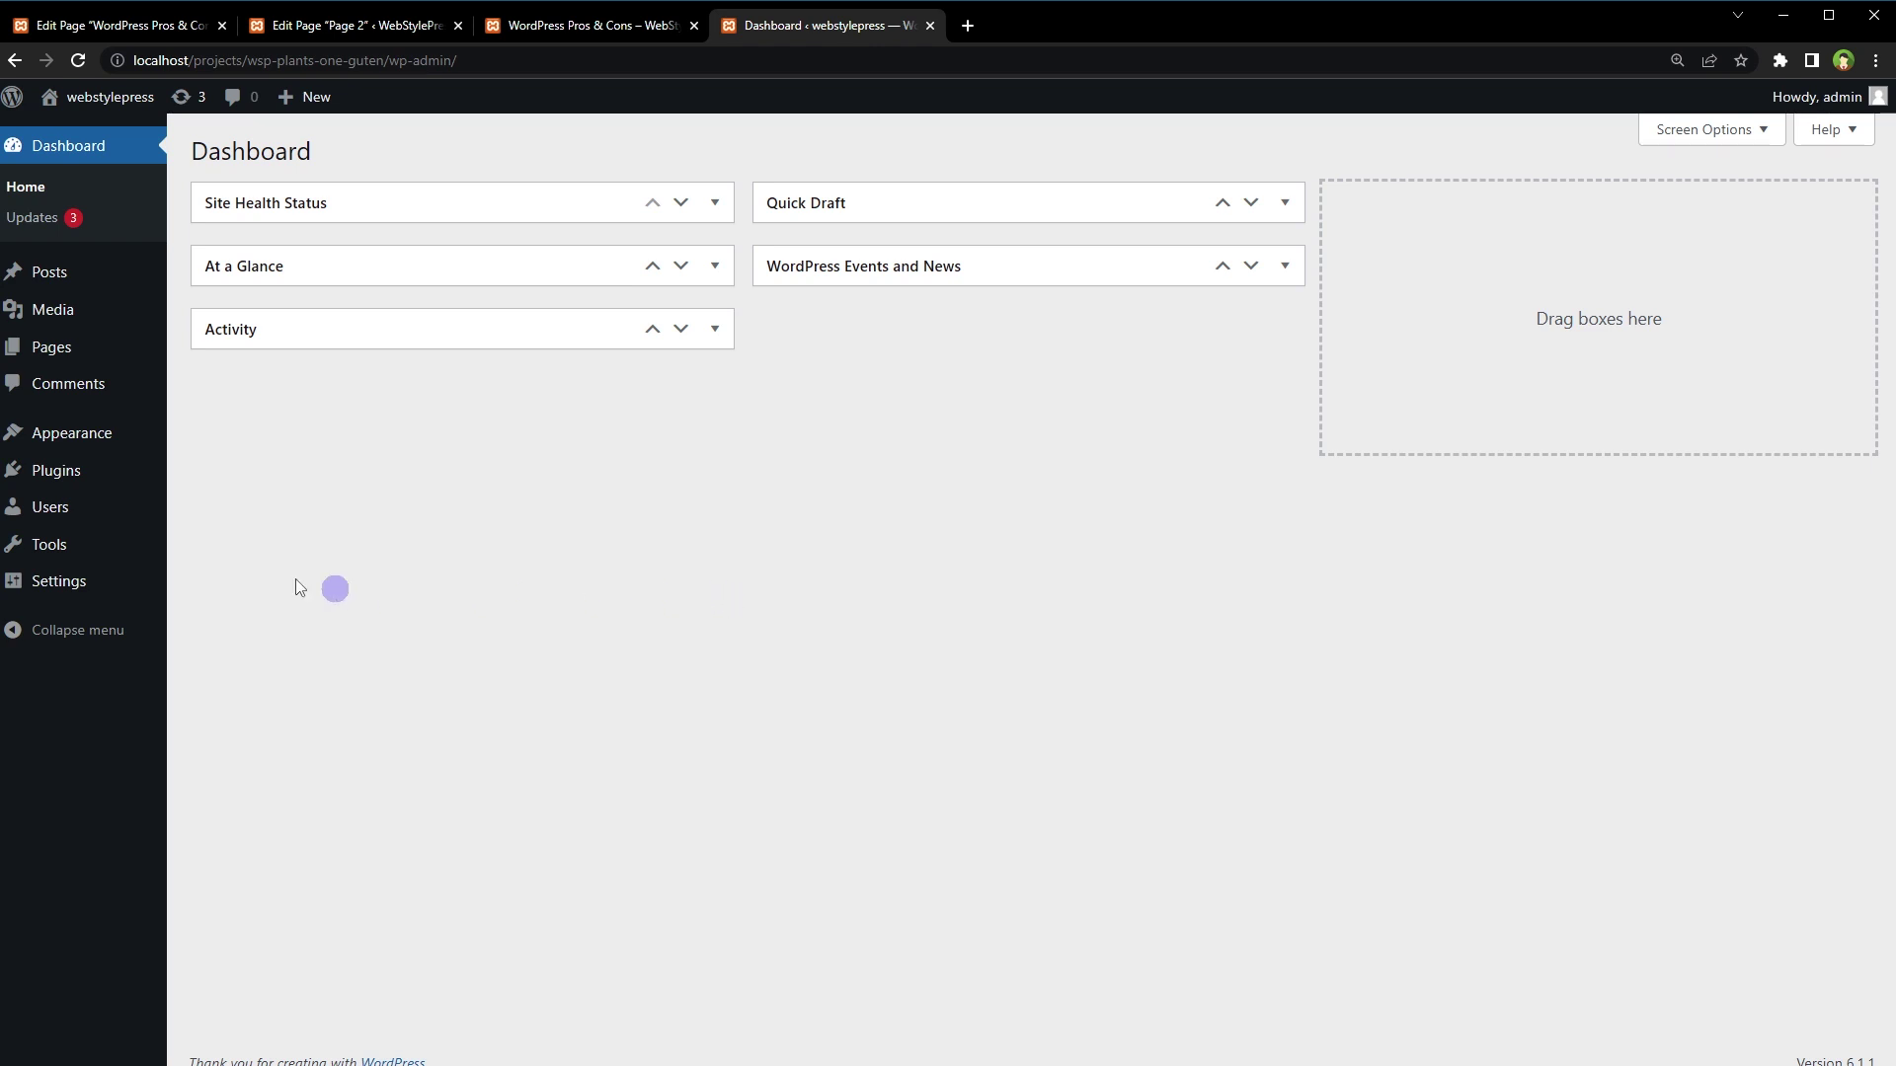
mouse_move(54, 483)
click(226, 504)
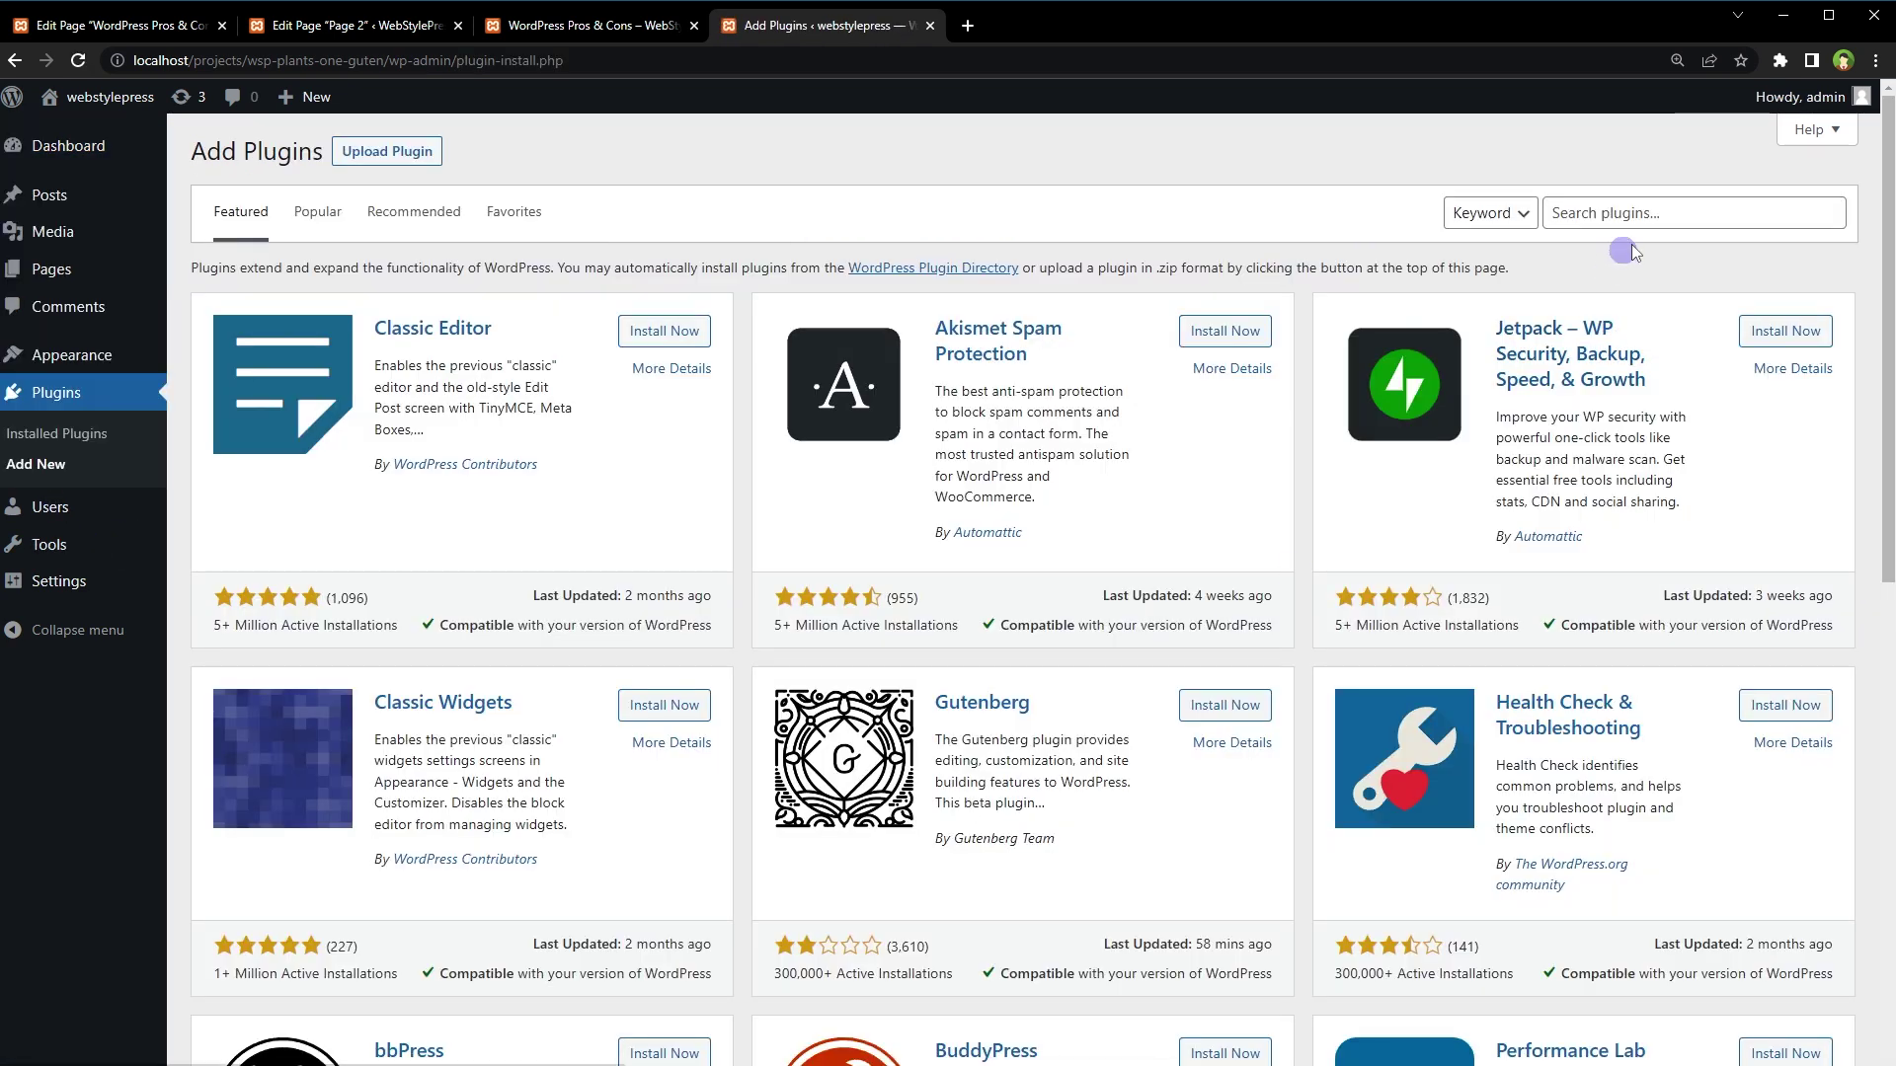
click(1649, 219)
text(pros cons)
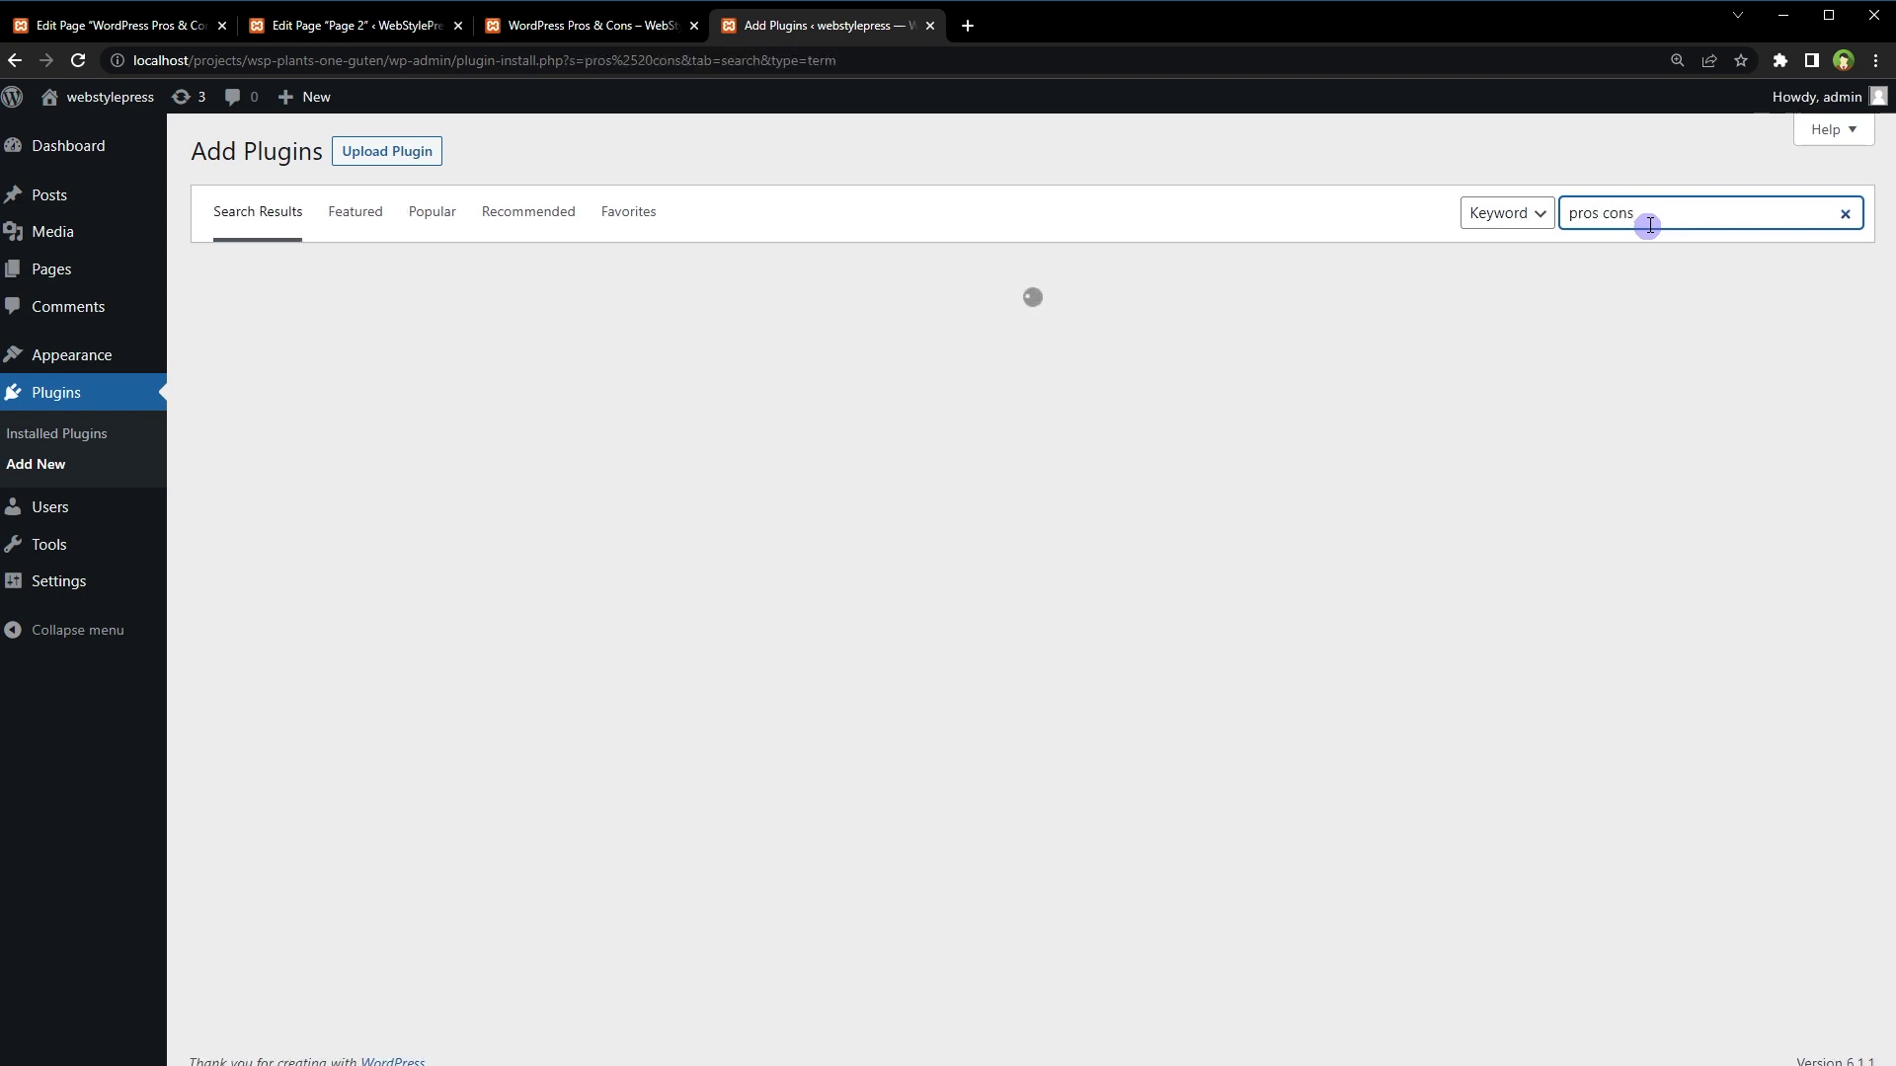
drag(1649, 226, 1489, 224)
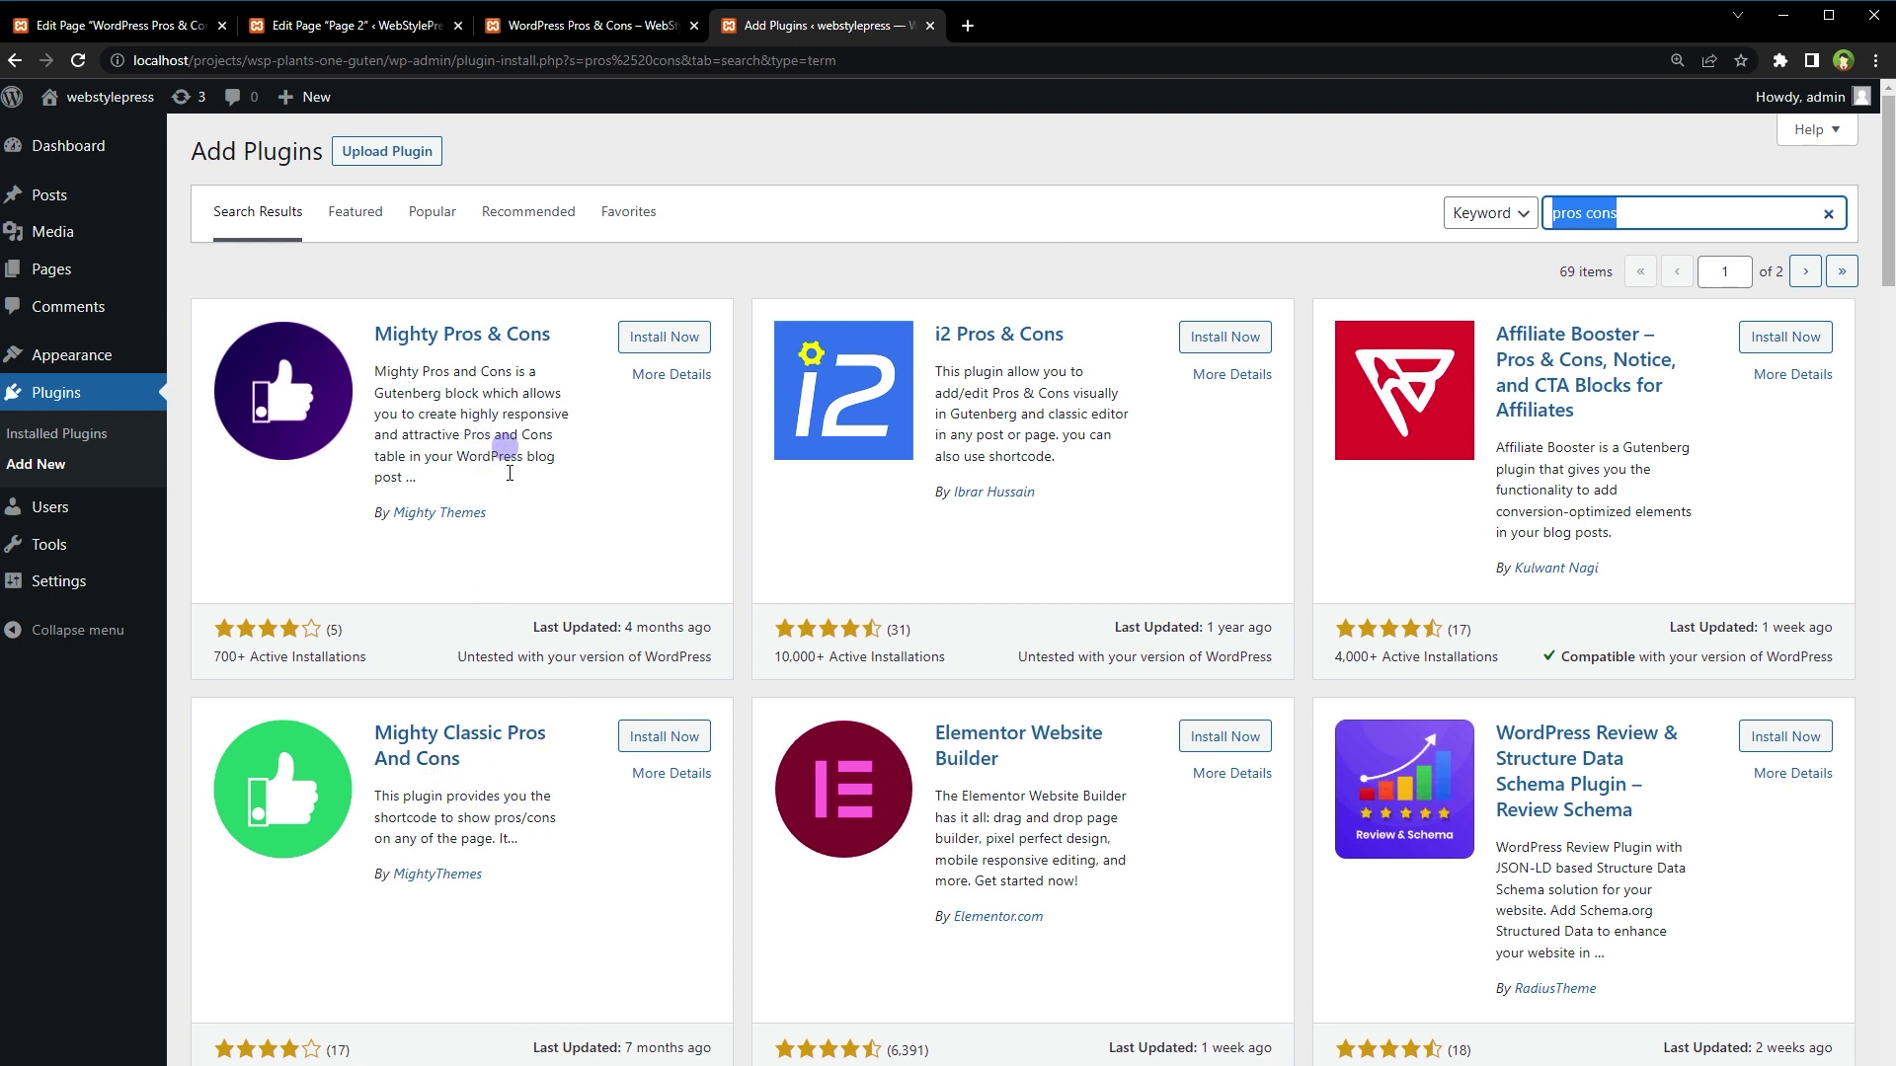
drag(501, 882, 394, 876)
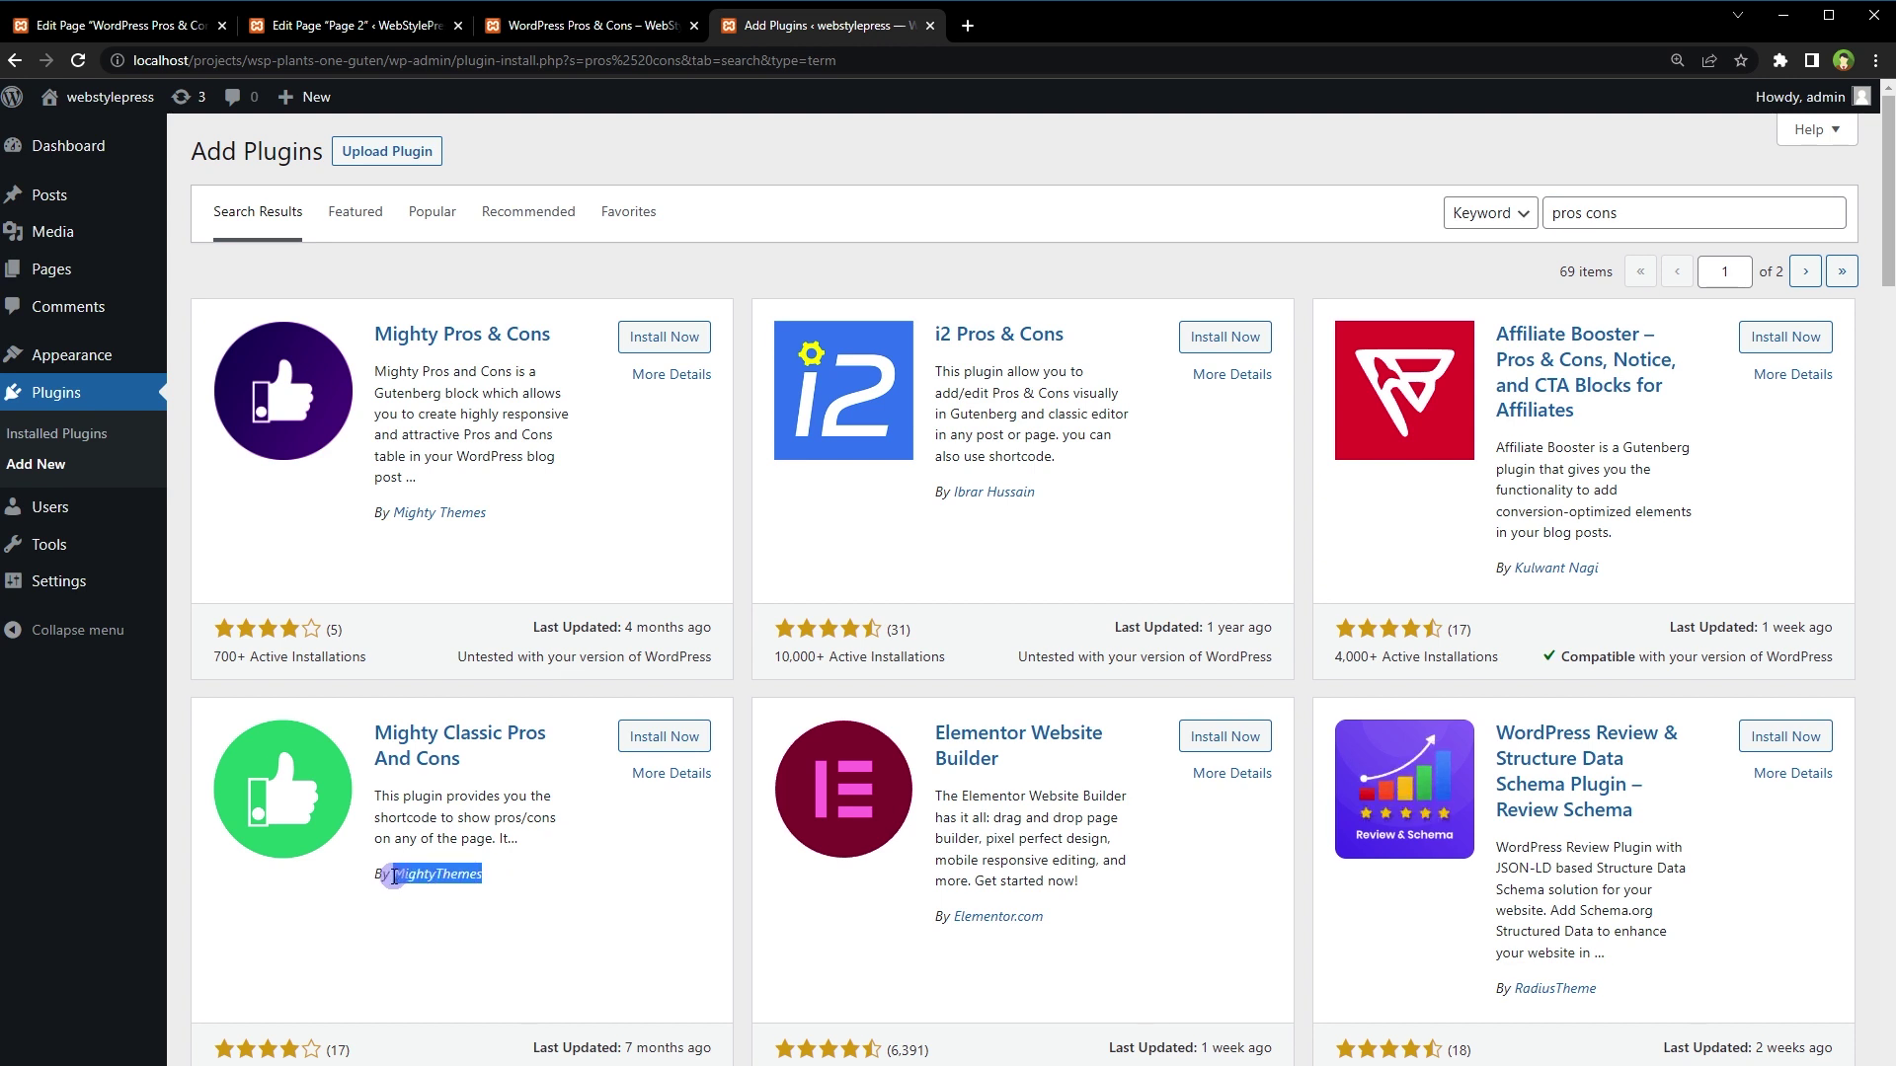
drag(374, 732, 543, 768)
click(632, 518)
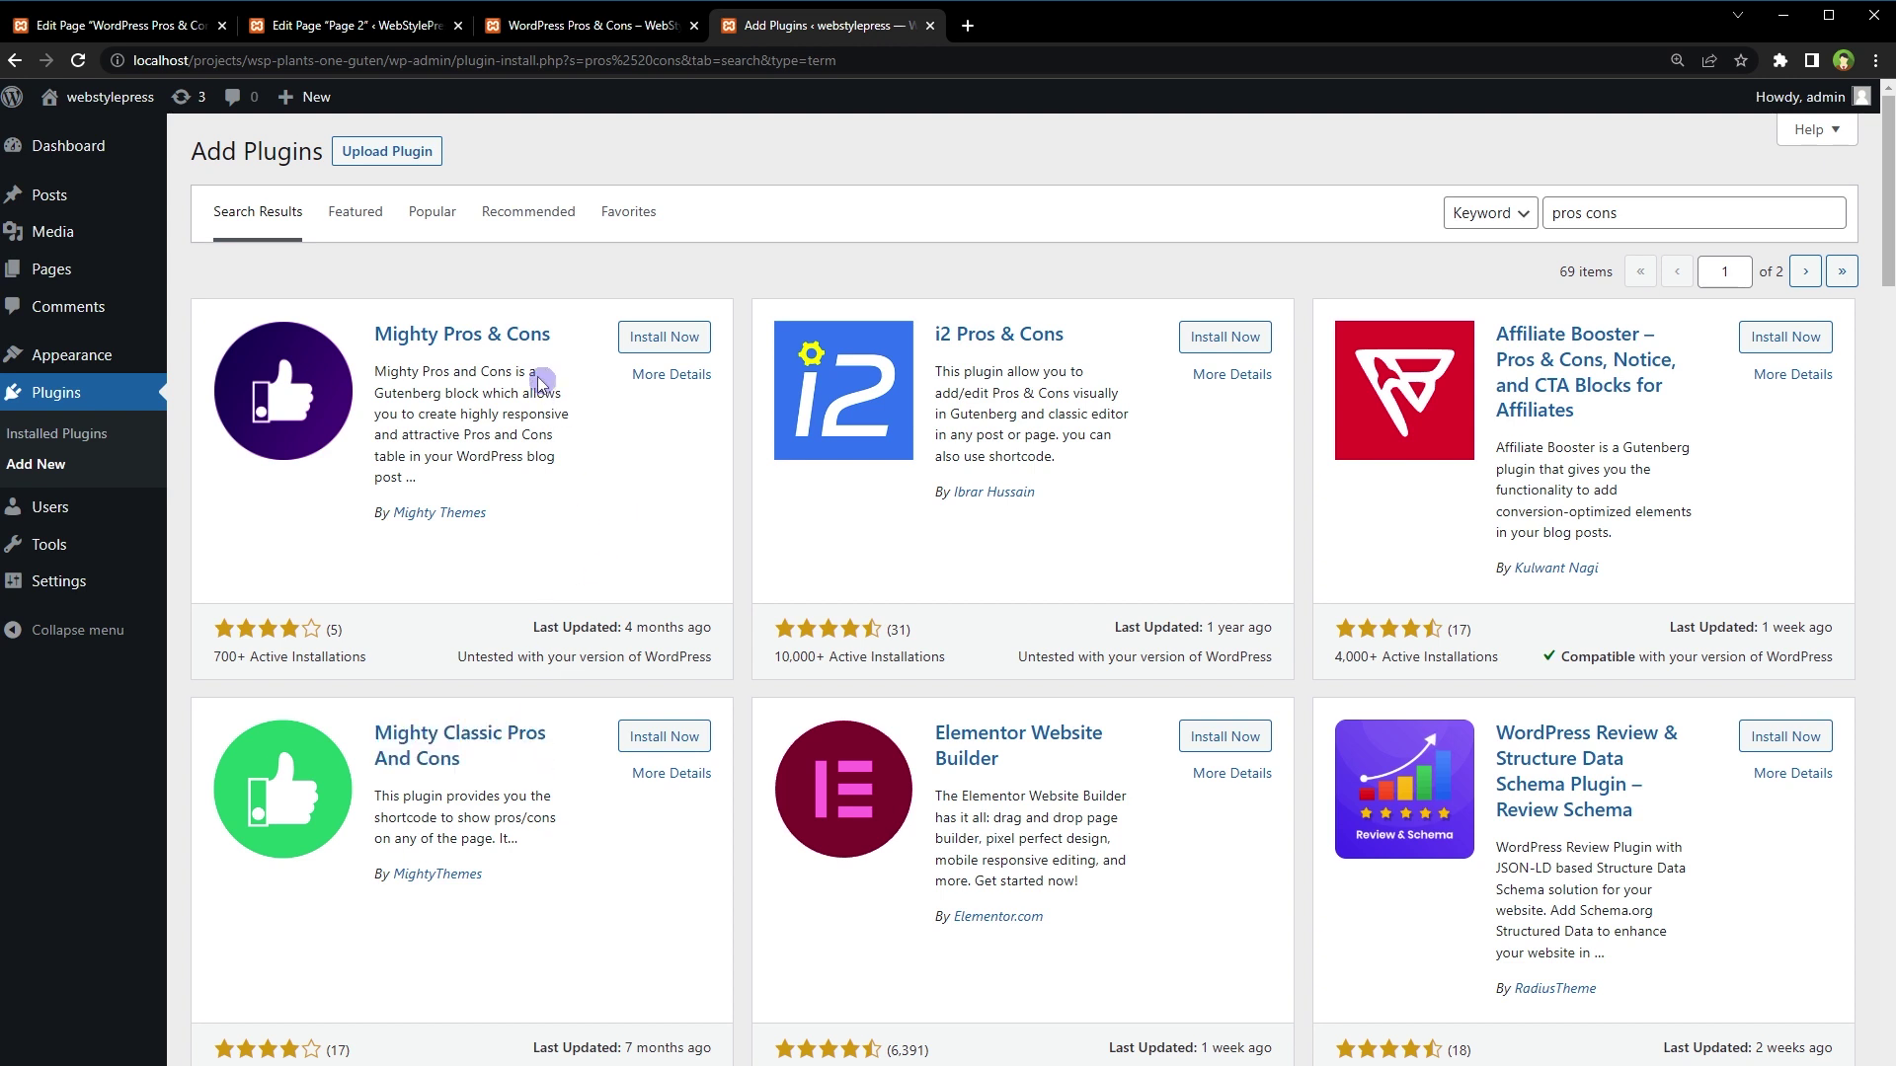
Install and activate Mighty Pros & Cons and i2 Pros & Cons, then start a new page
double_click(422, 393)
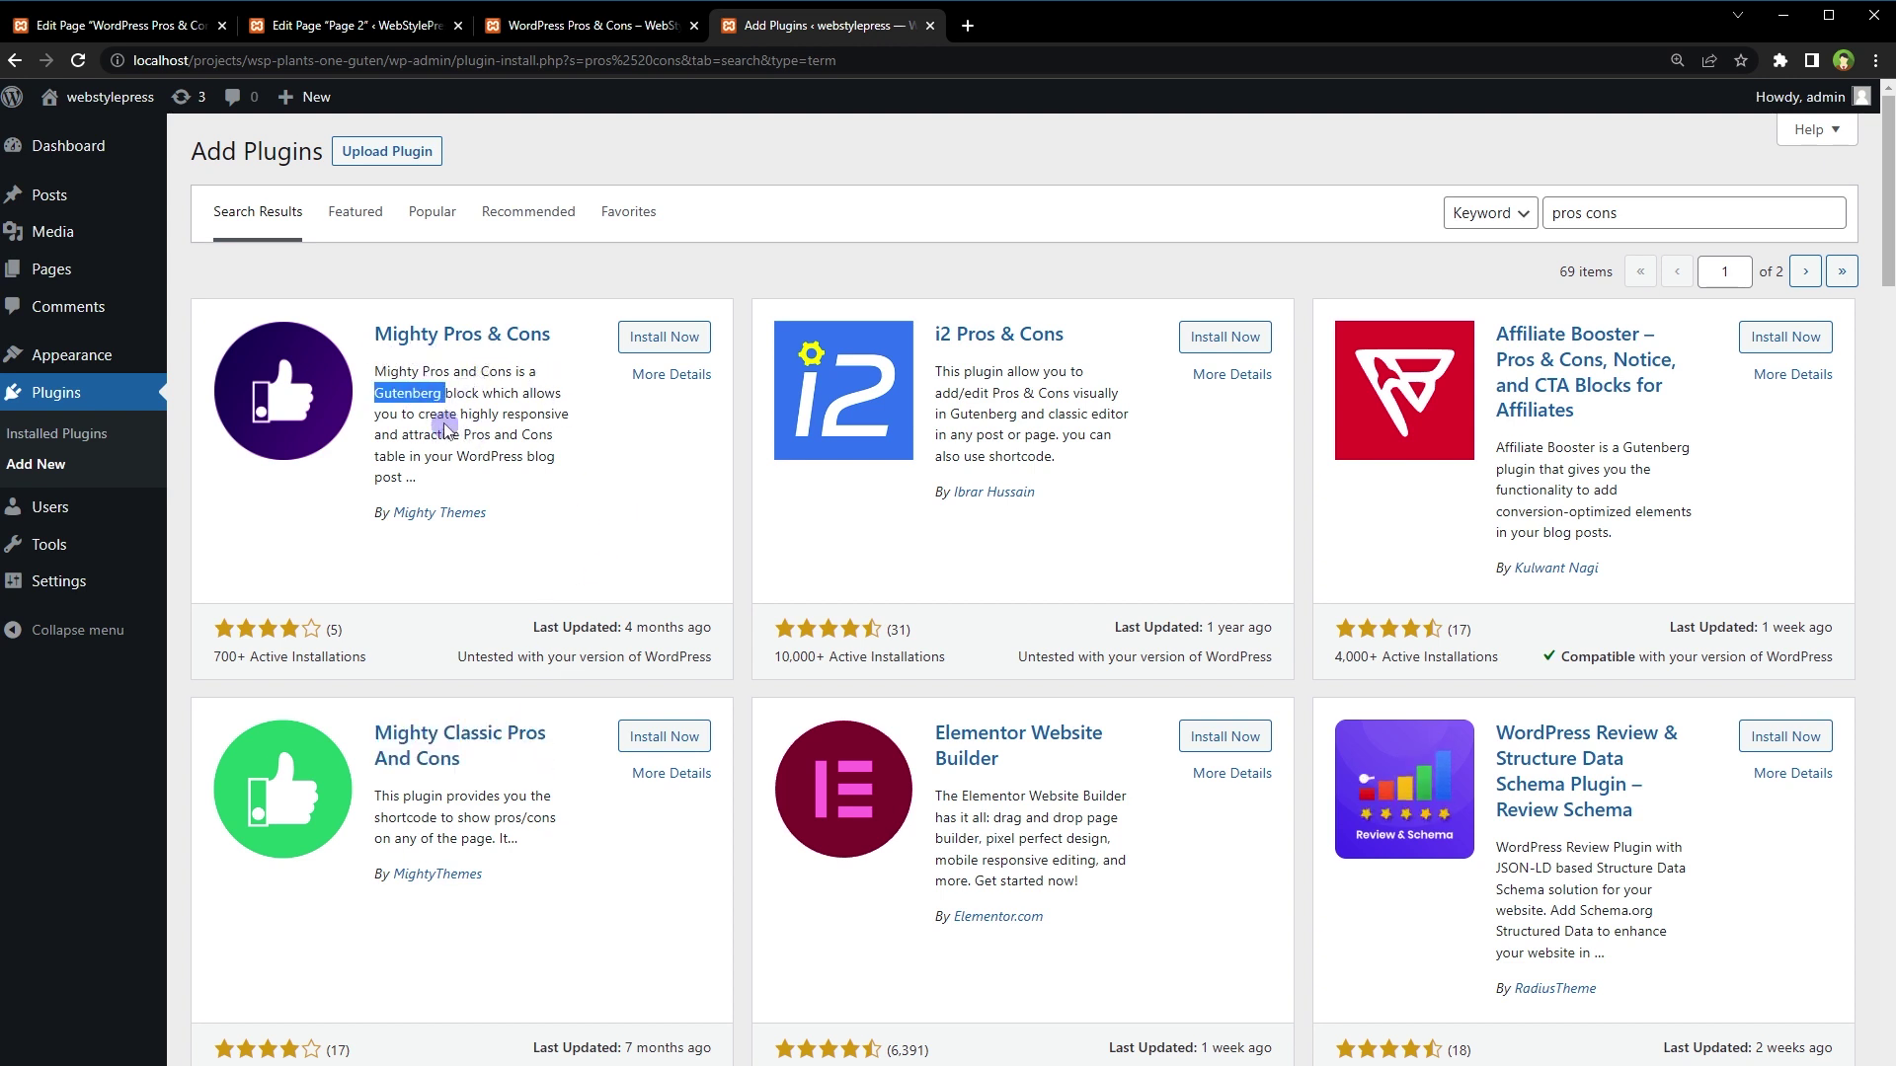
click(659, 338)
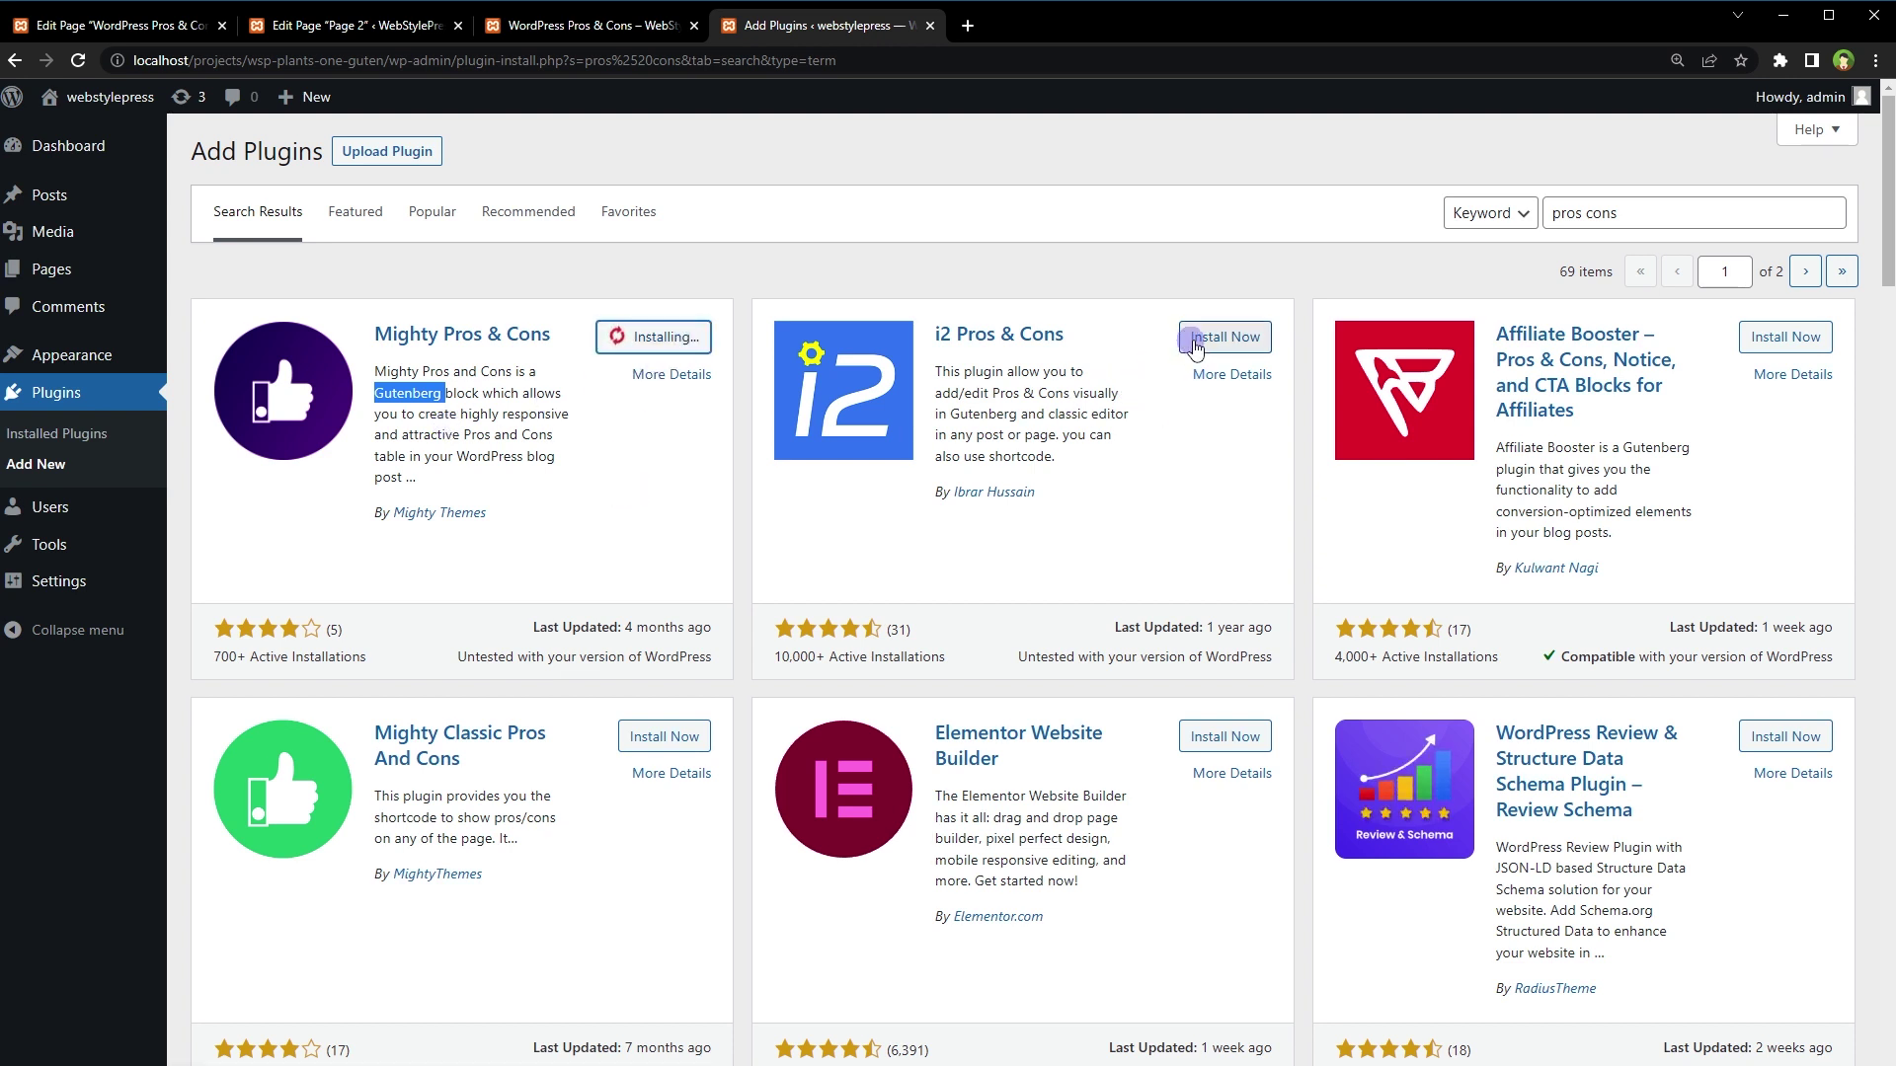
double_click(986, 416)
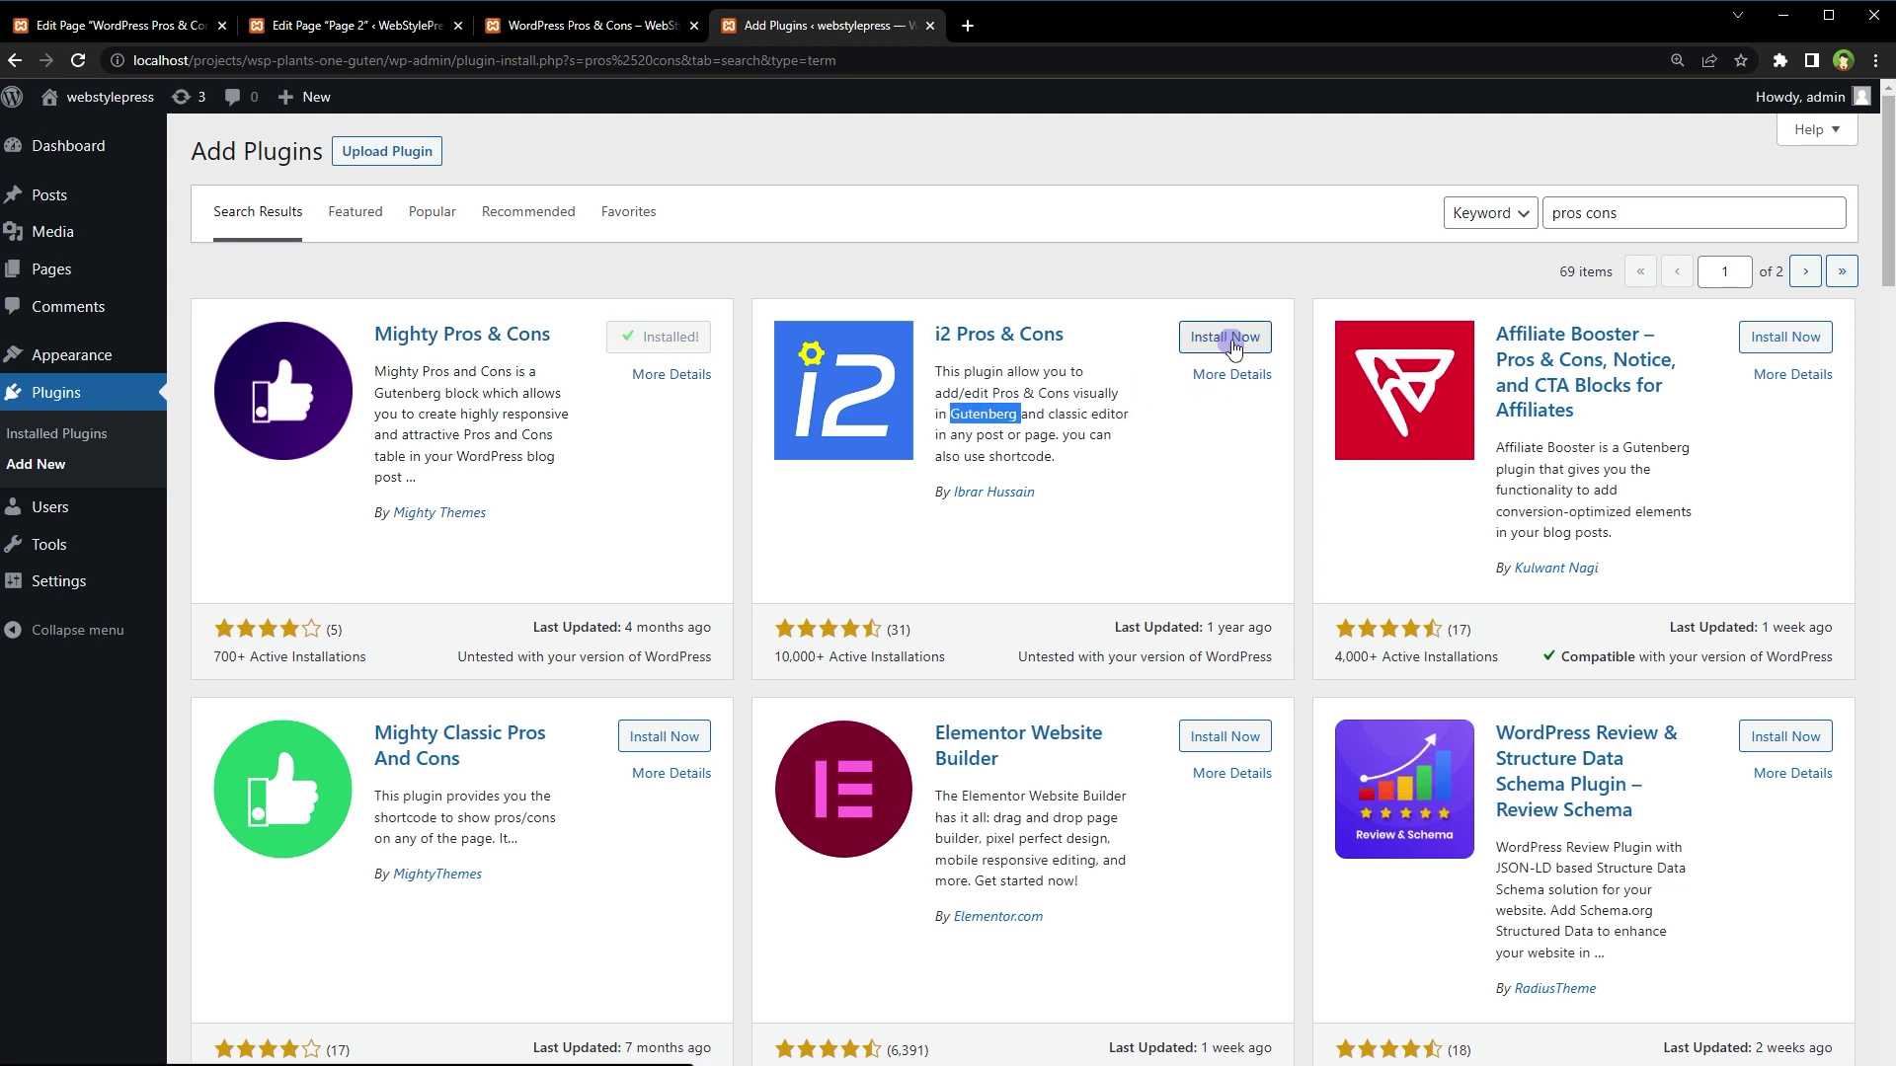
click(1230, 341)
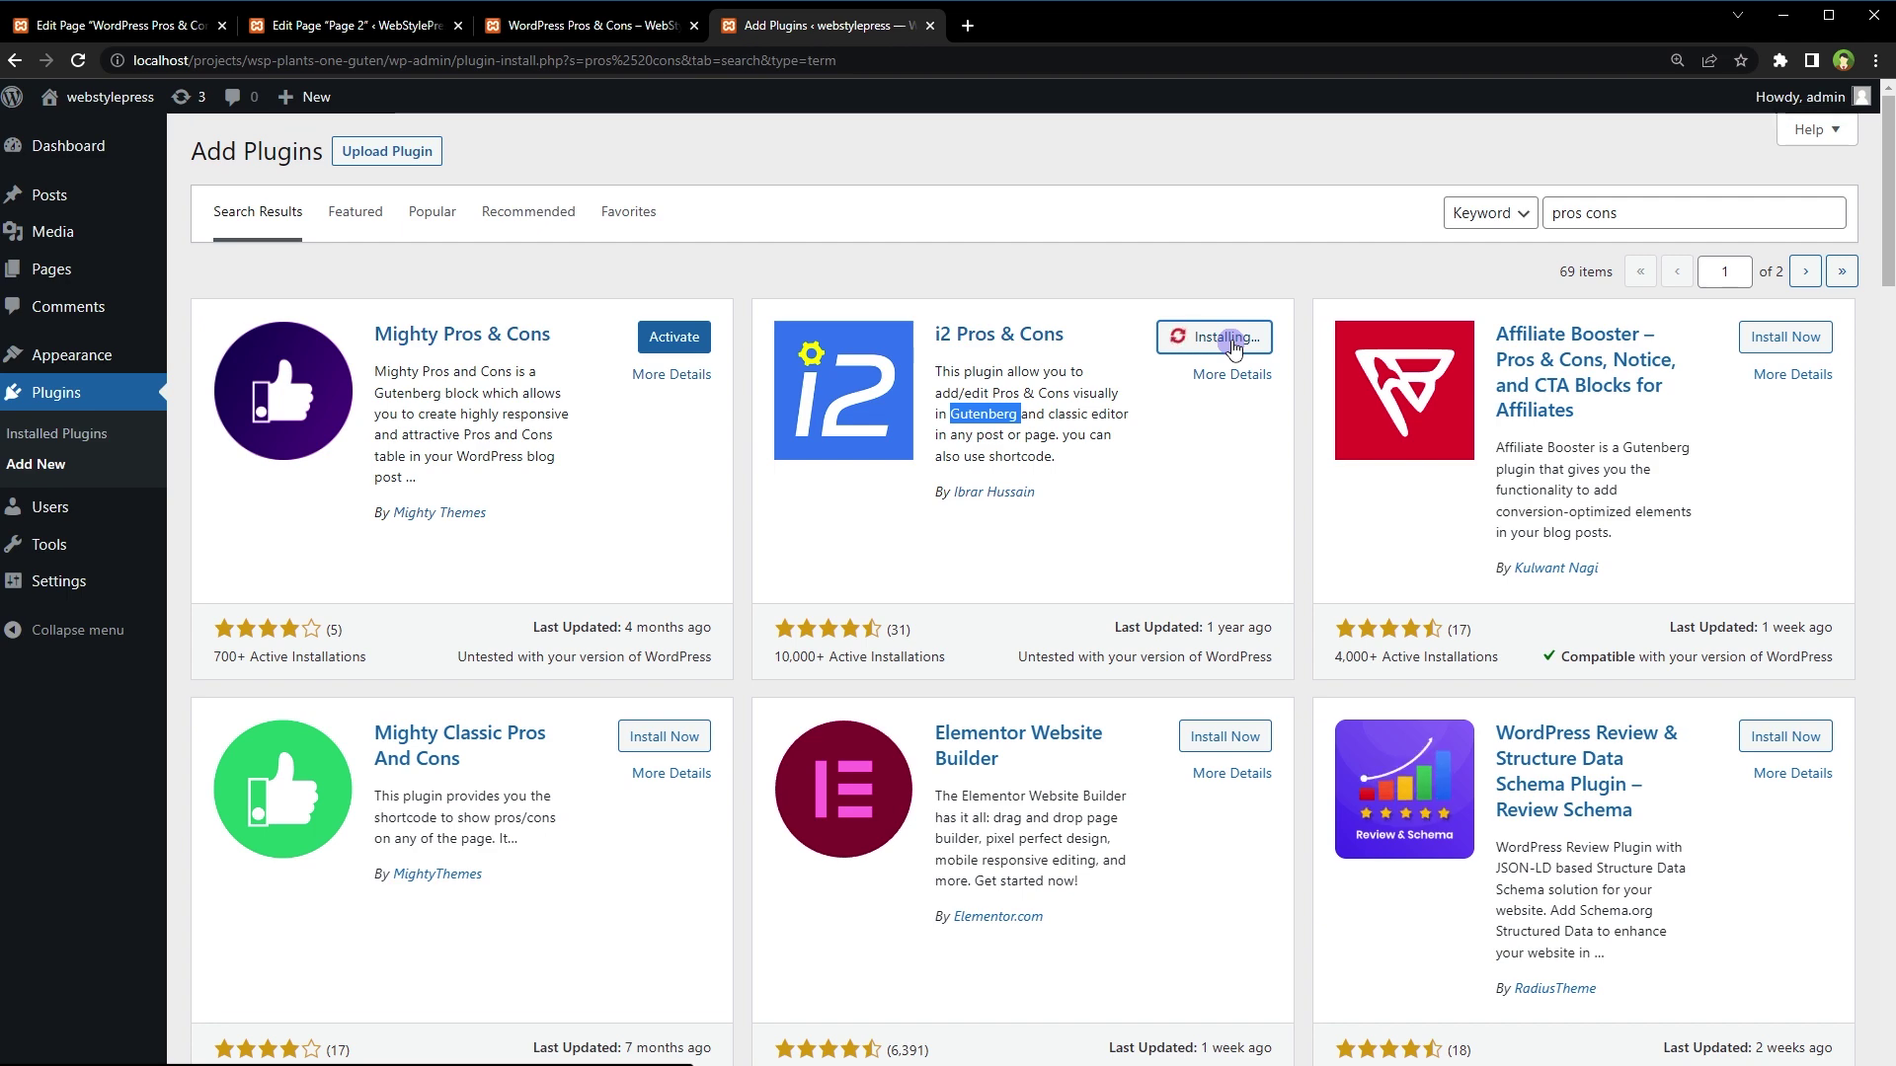
click(1223, 339)
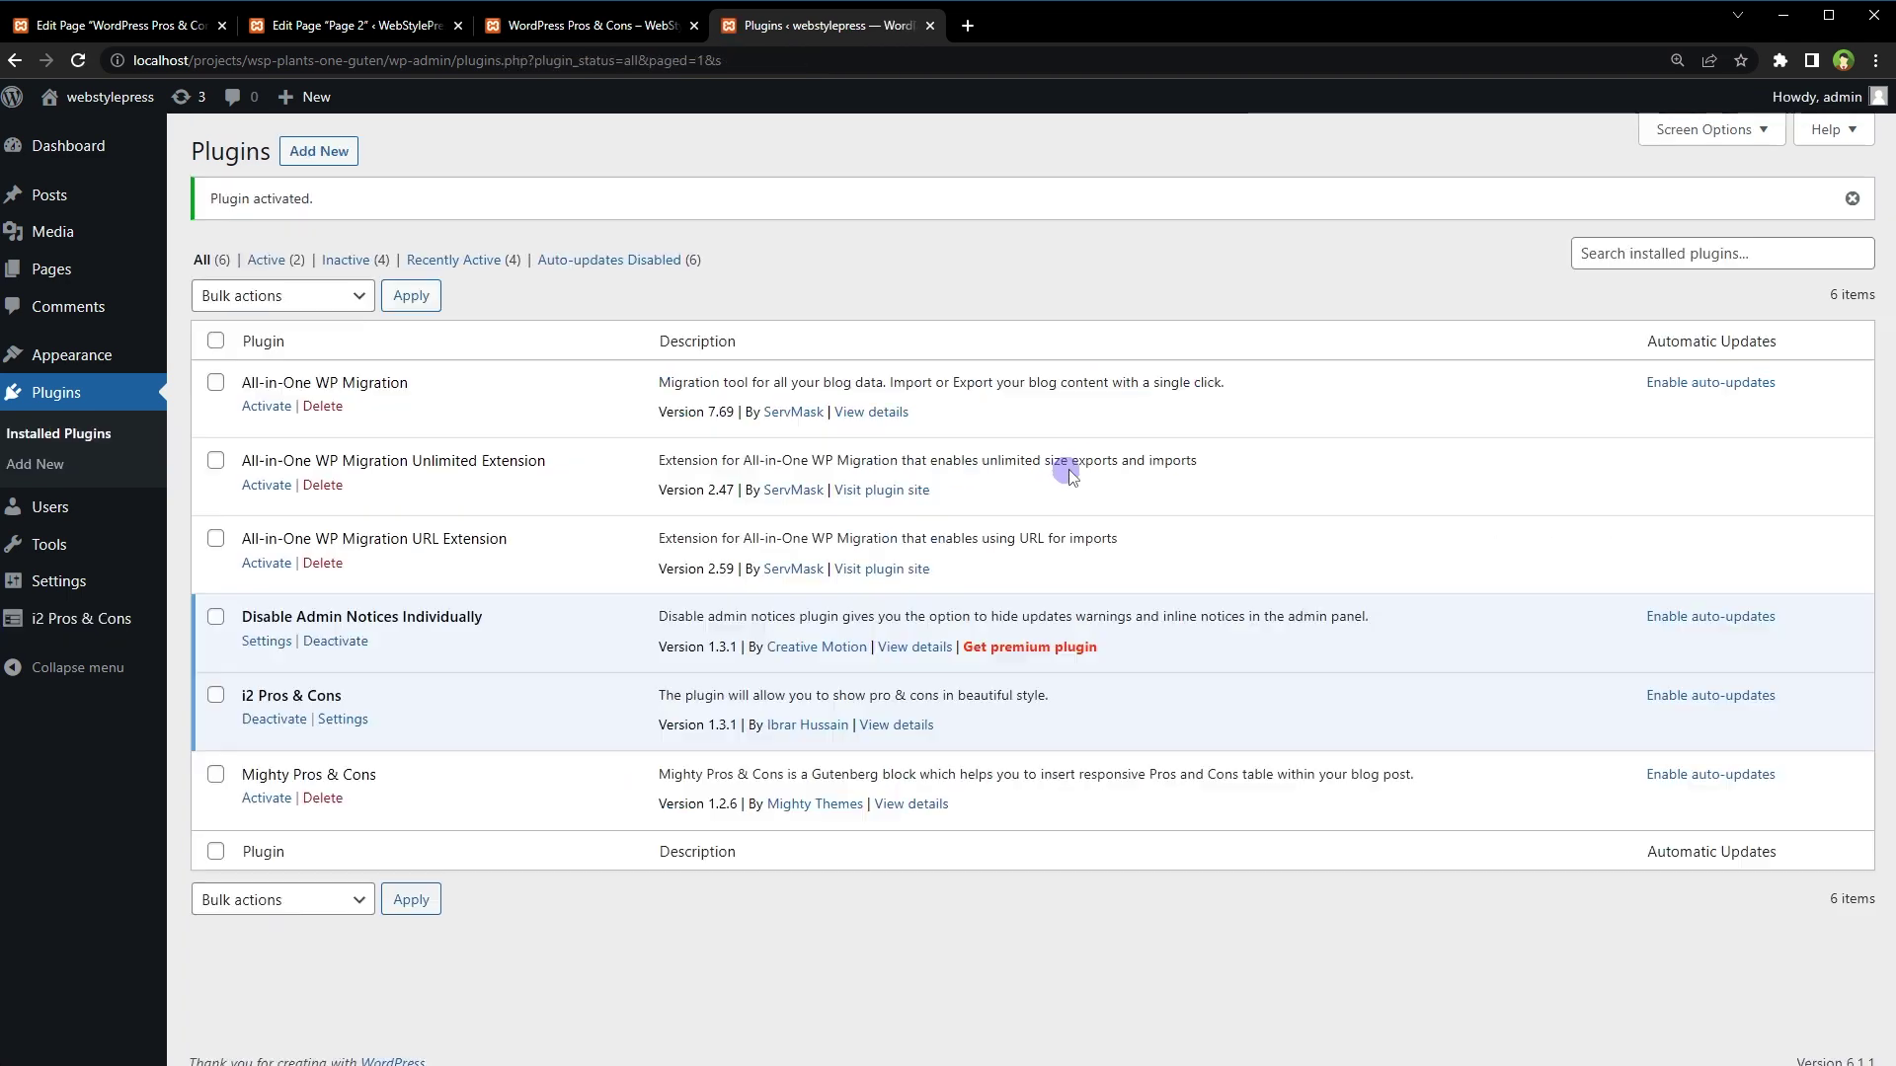
click(266, 795)
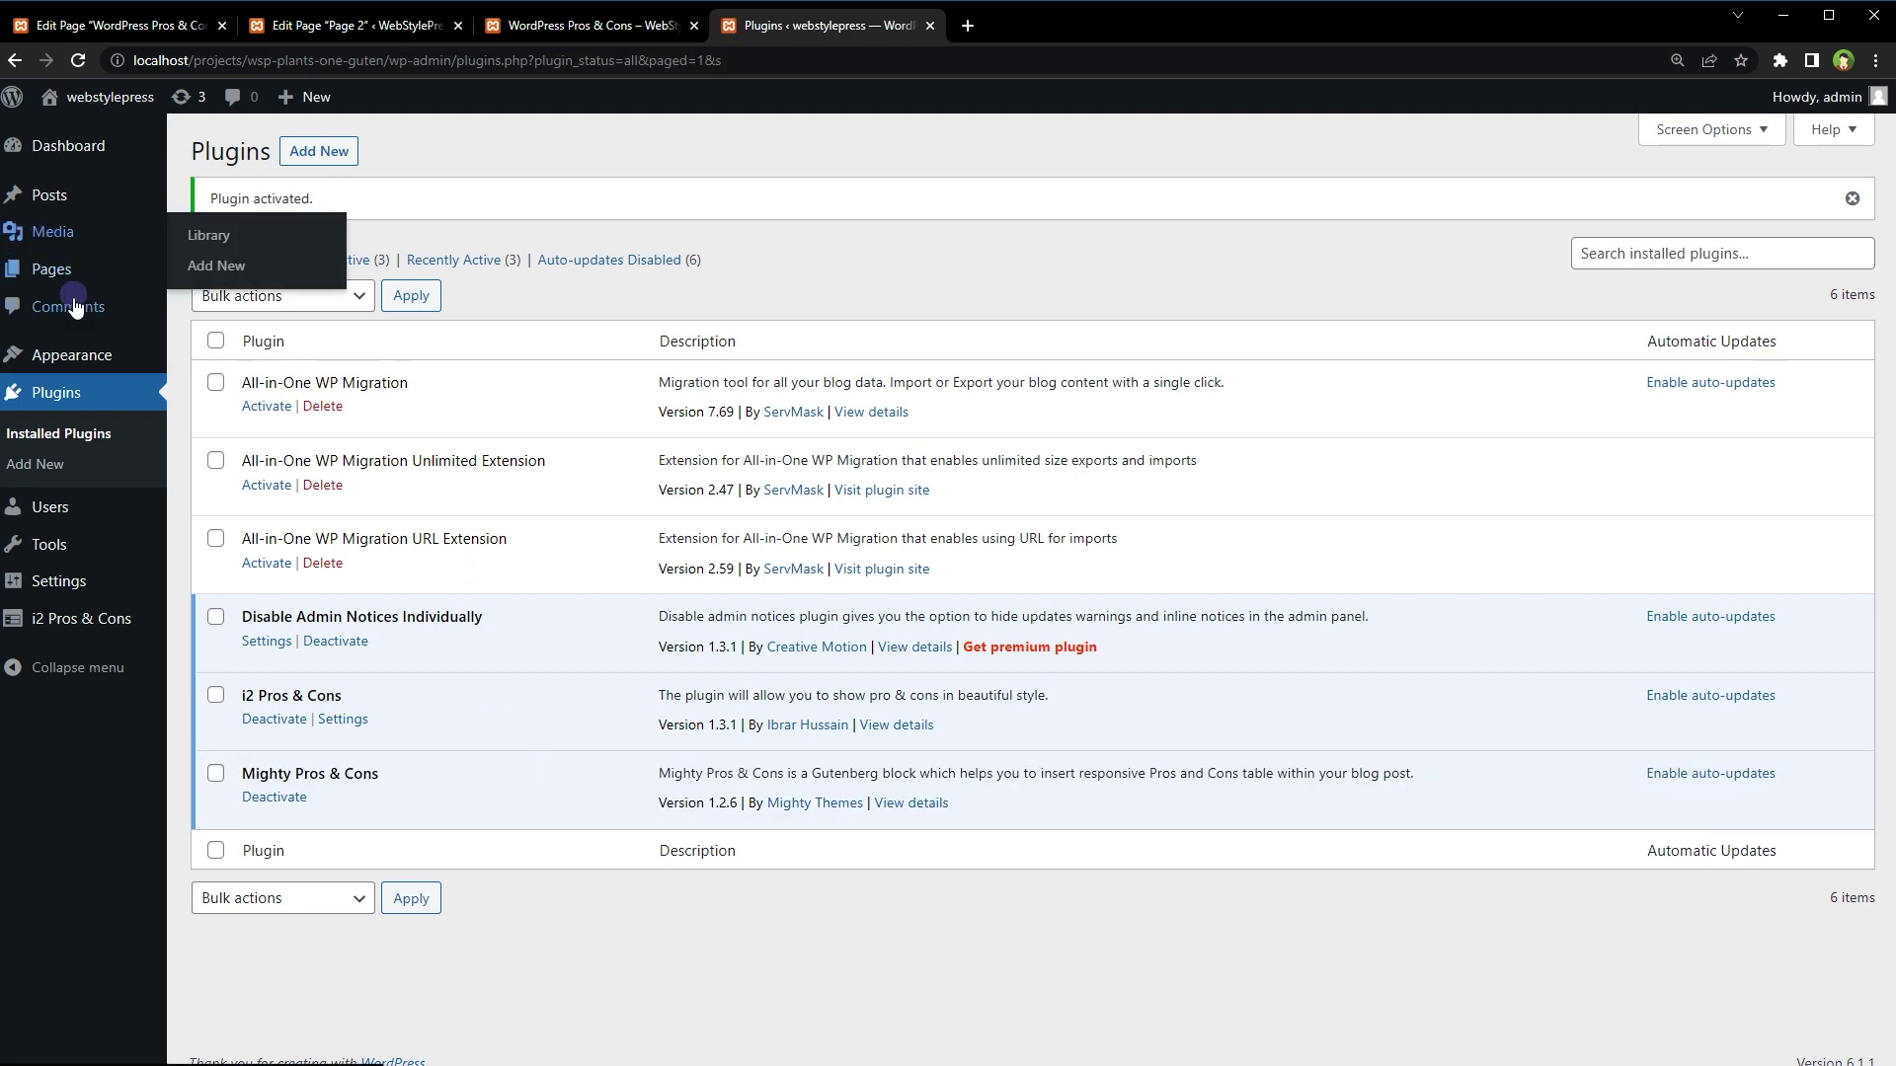
mouse_move(61, 284)
ctrl+click(216, 303)
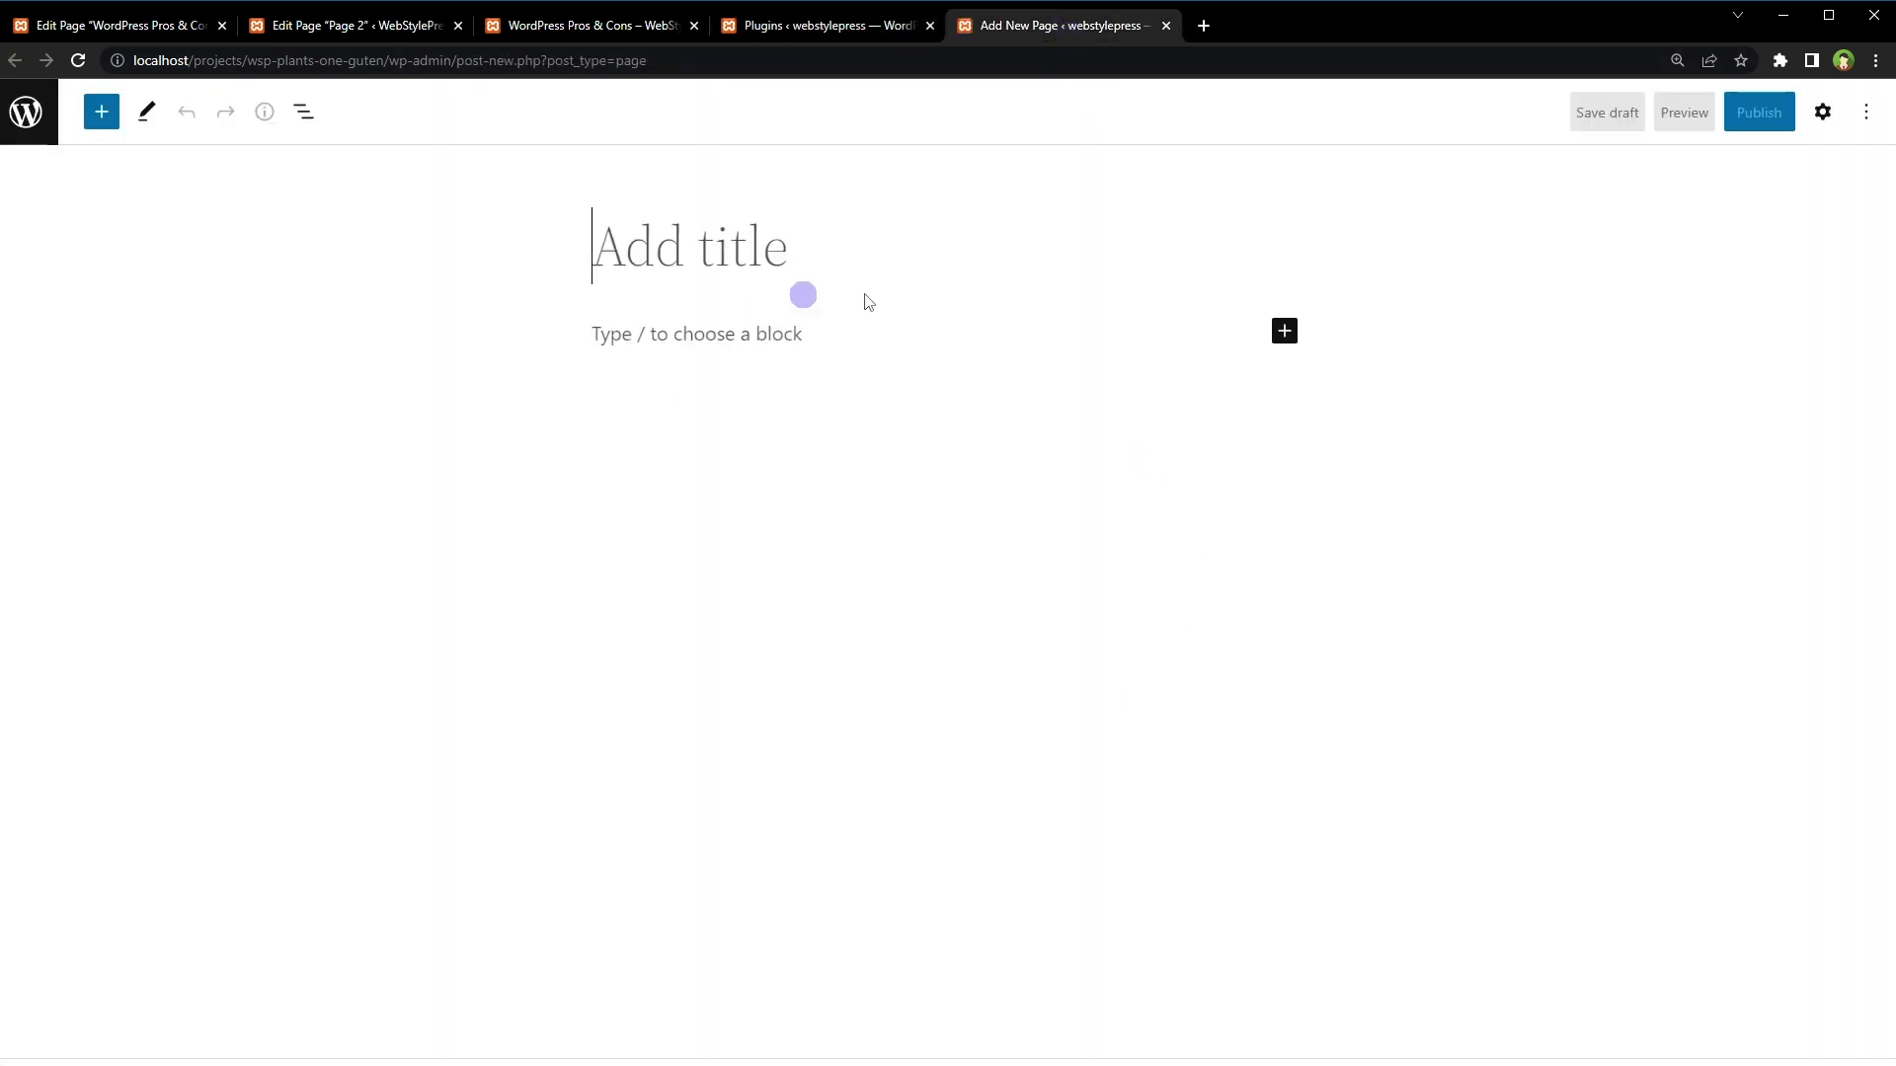
Title the page 'Comparison' and search the block inserter for 'pros'
click(1284, 331)
click(1211, 338)
click(819, 253)
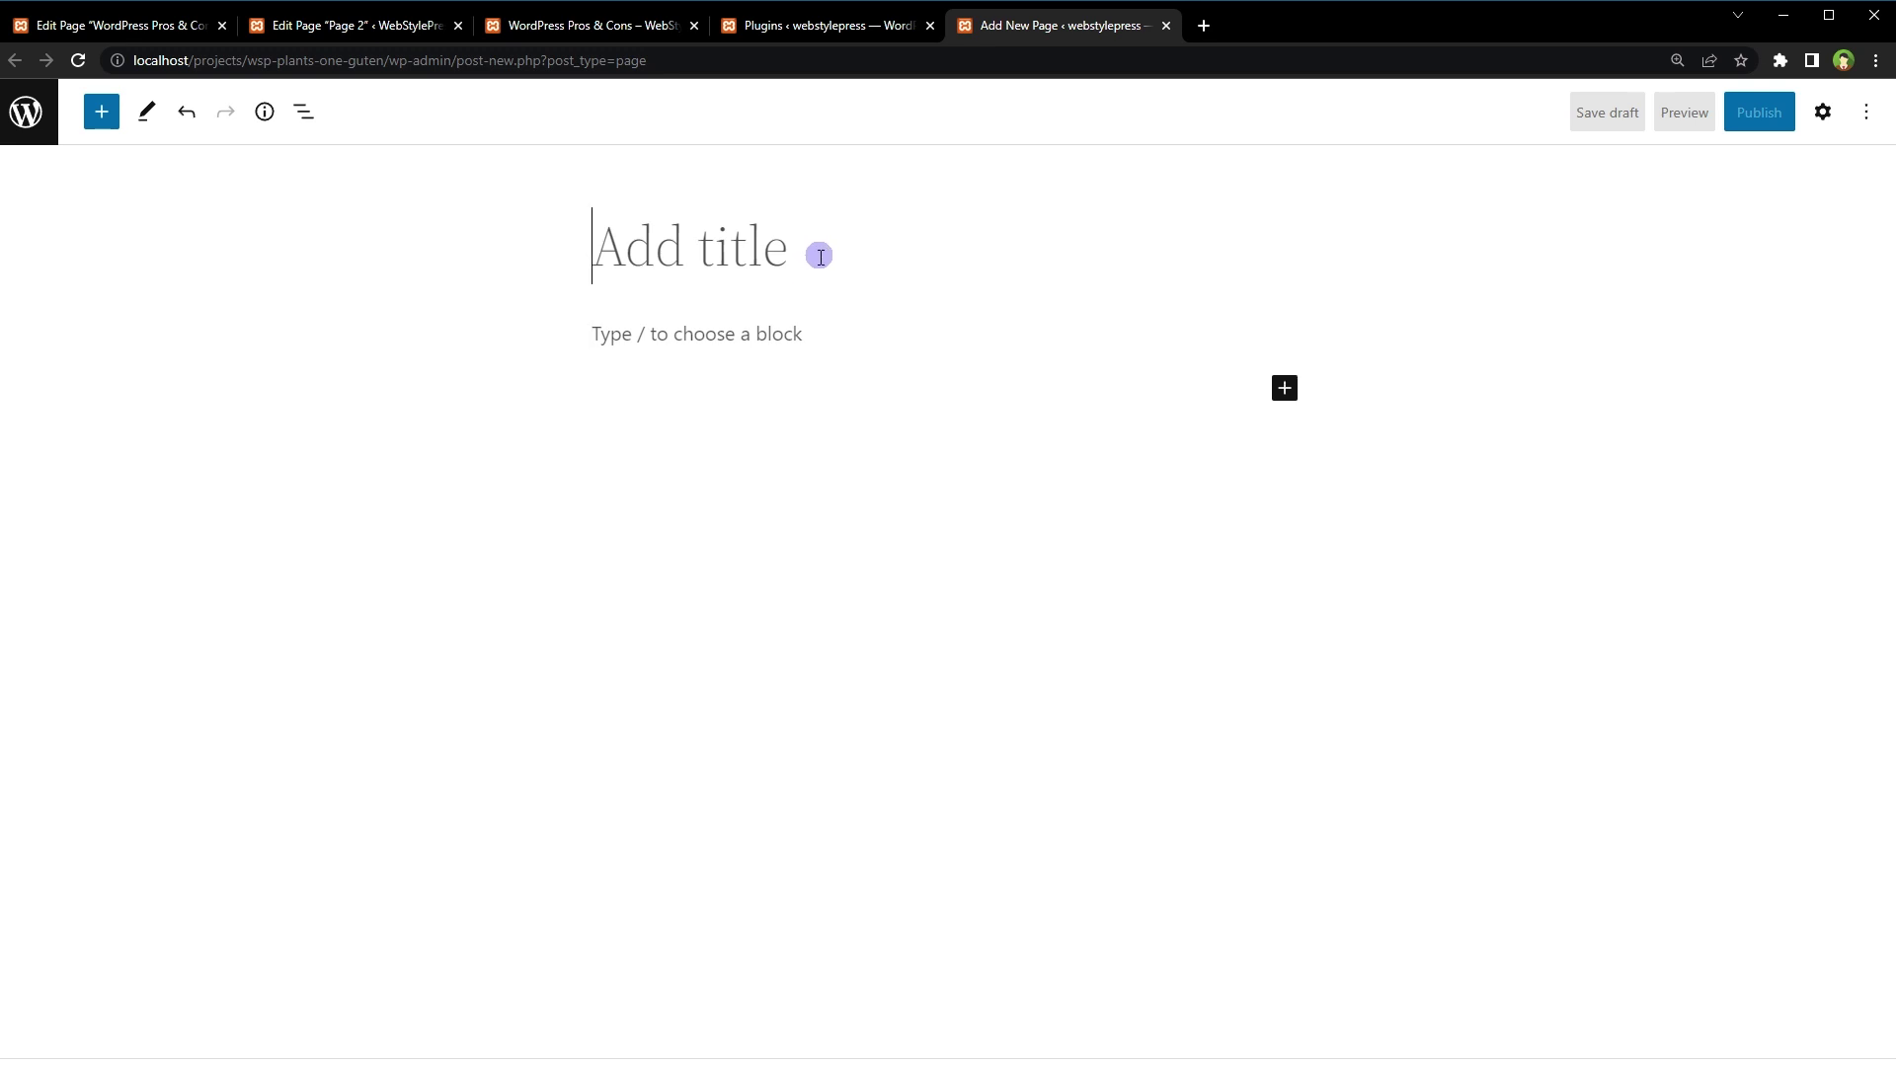
text(Comparison)
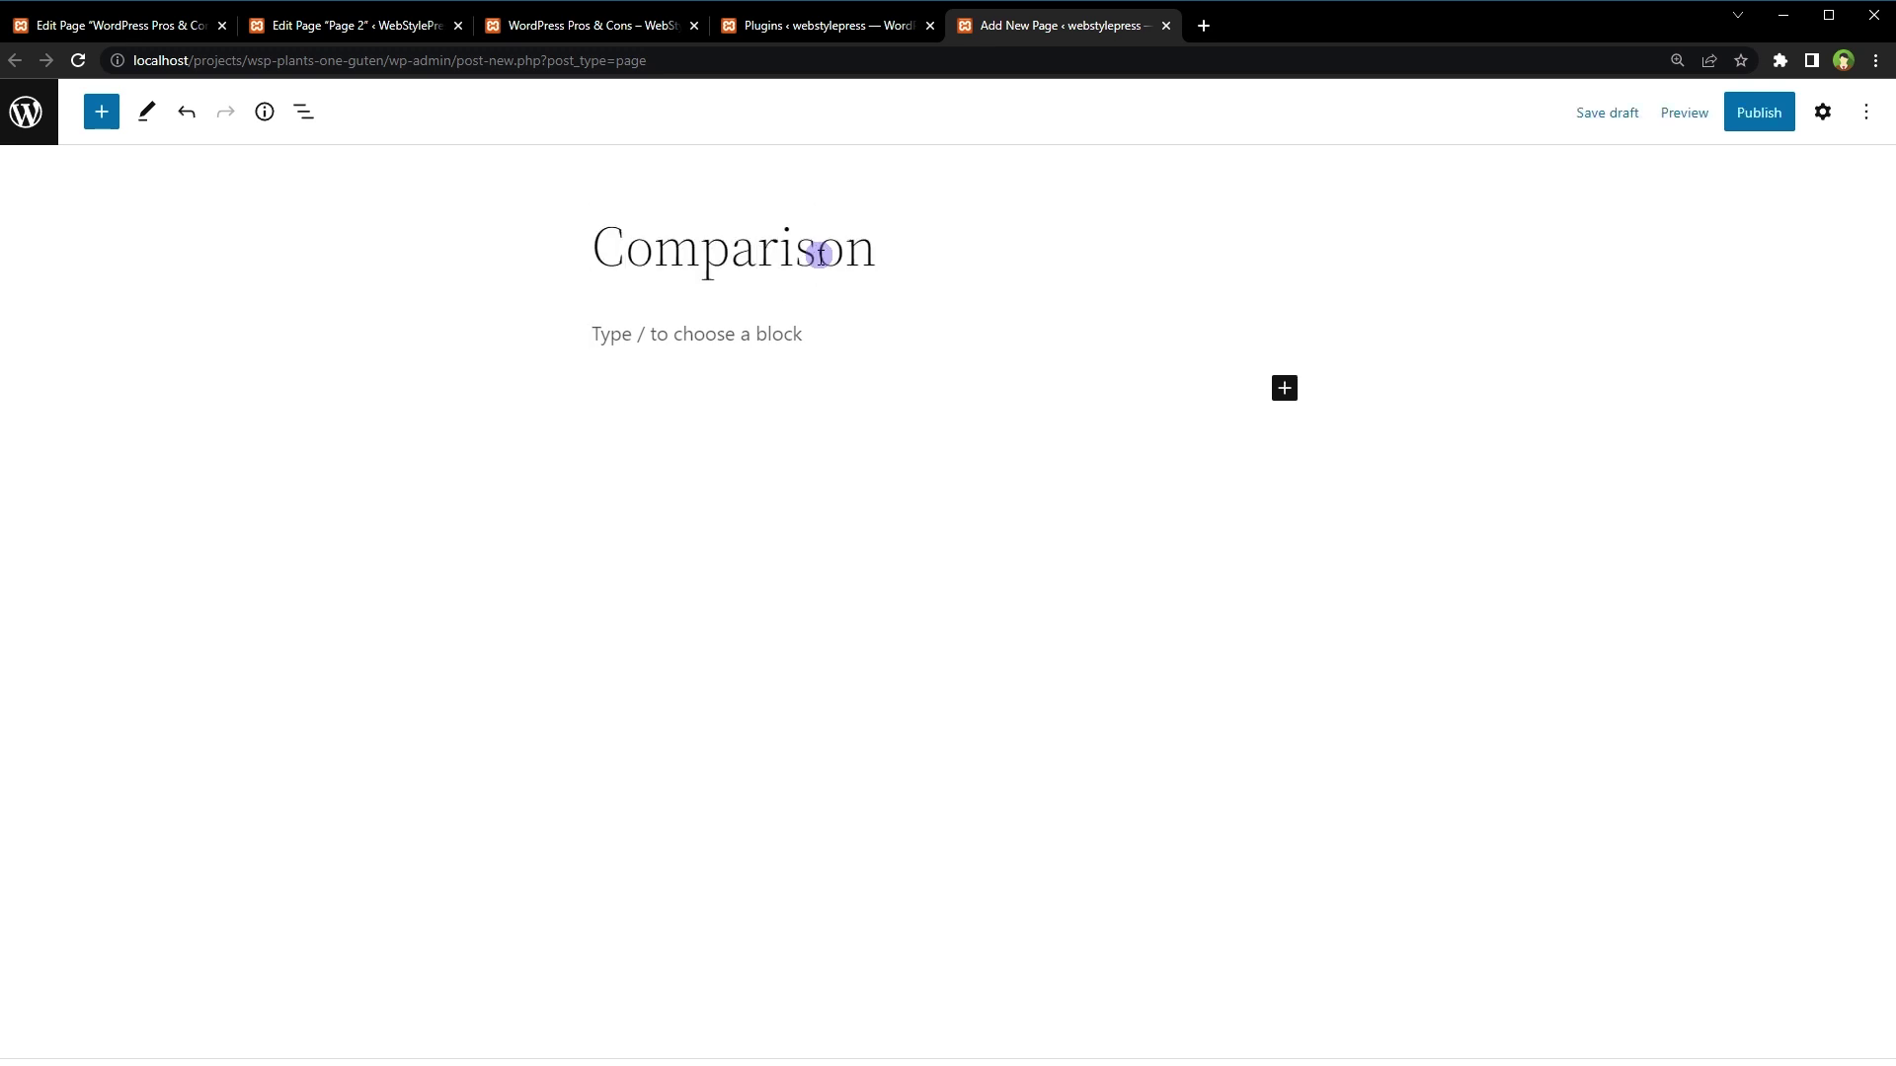
click(931, 347)
click(1286, 334)
click(1338, 387)
text(pros)
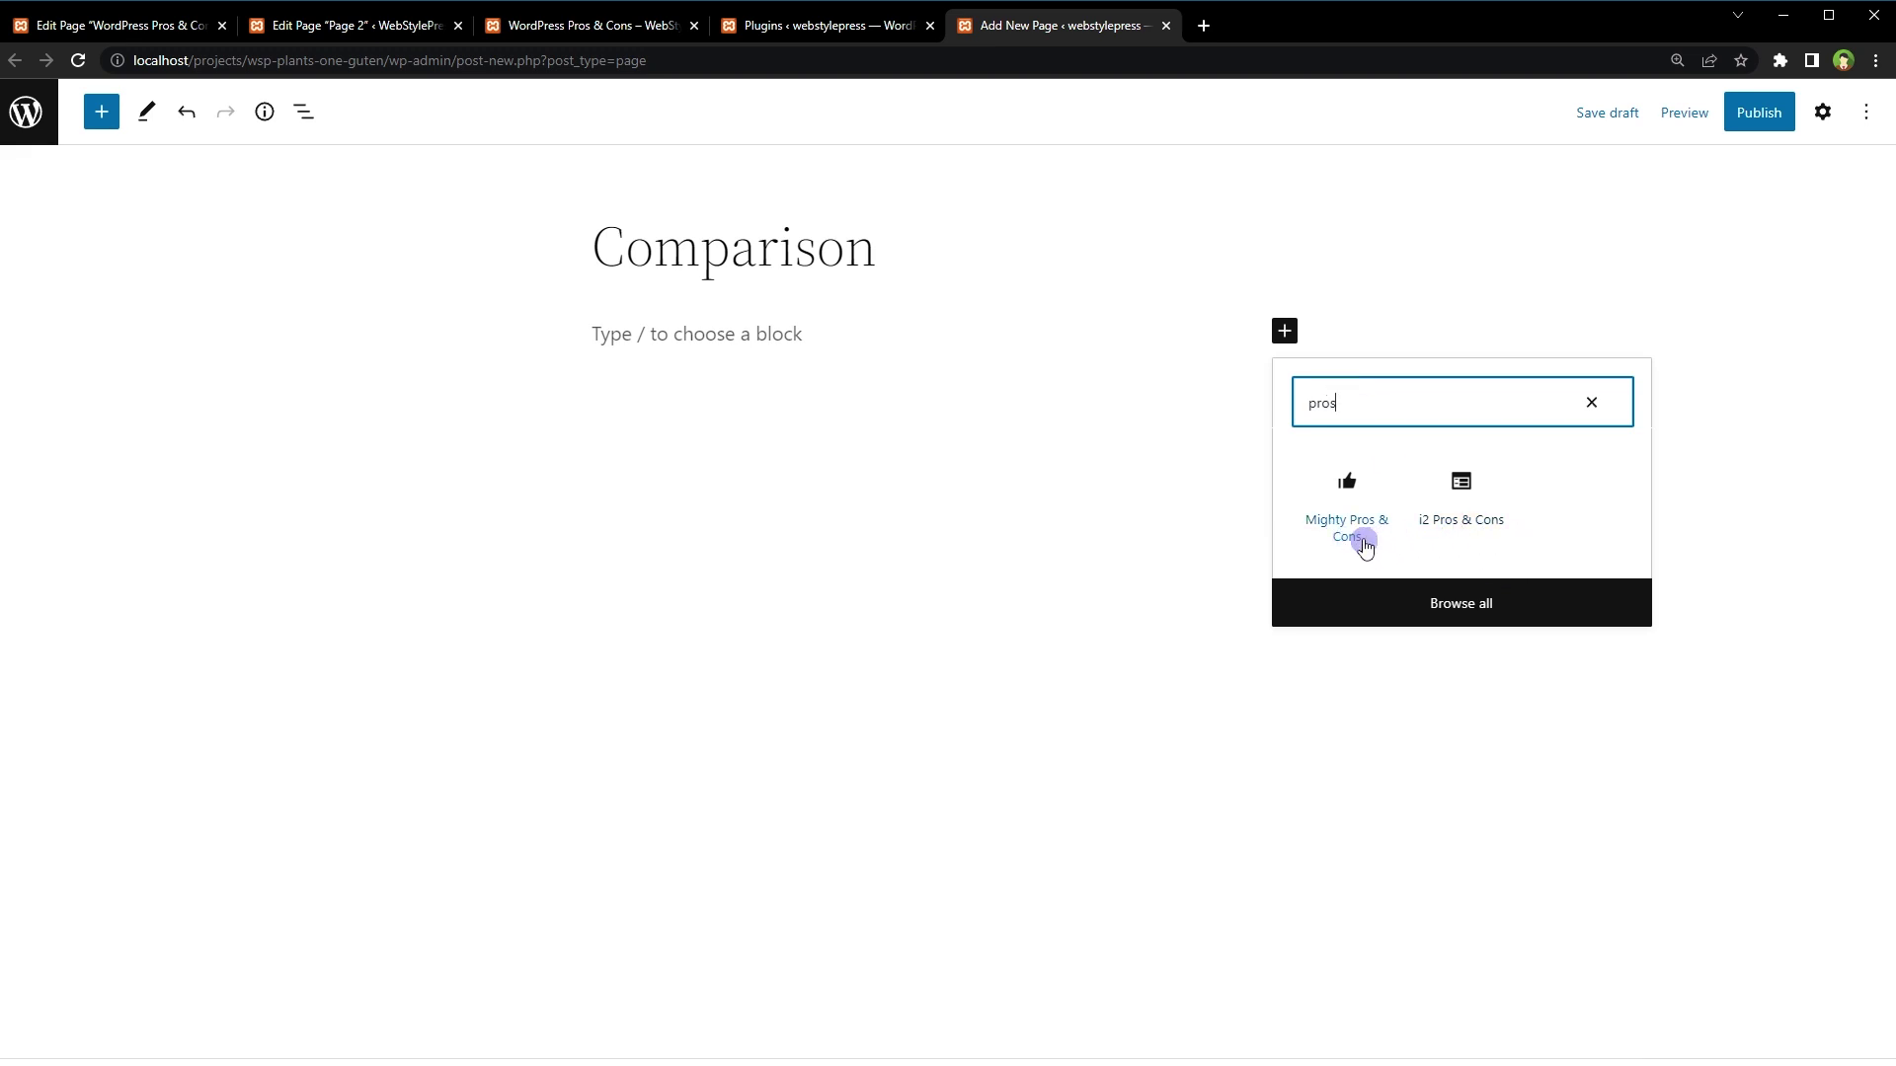
Insert the i2 Pros & Cons block and paste the six pros into its Pros list
click(1457, 498)
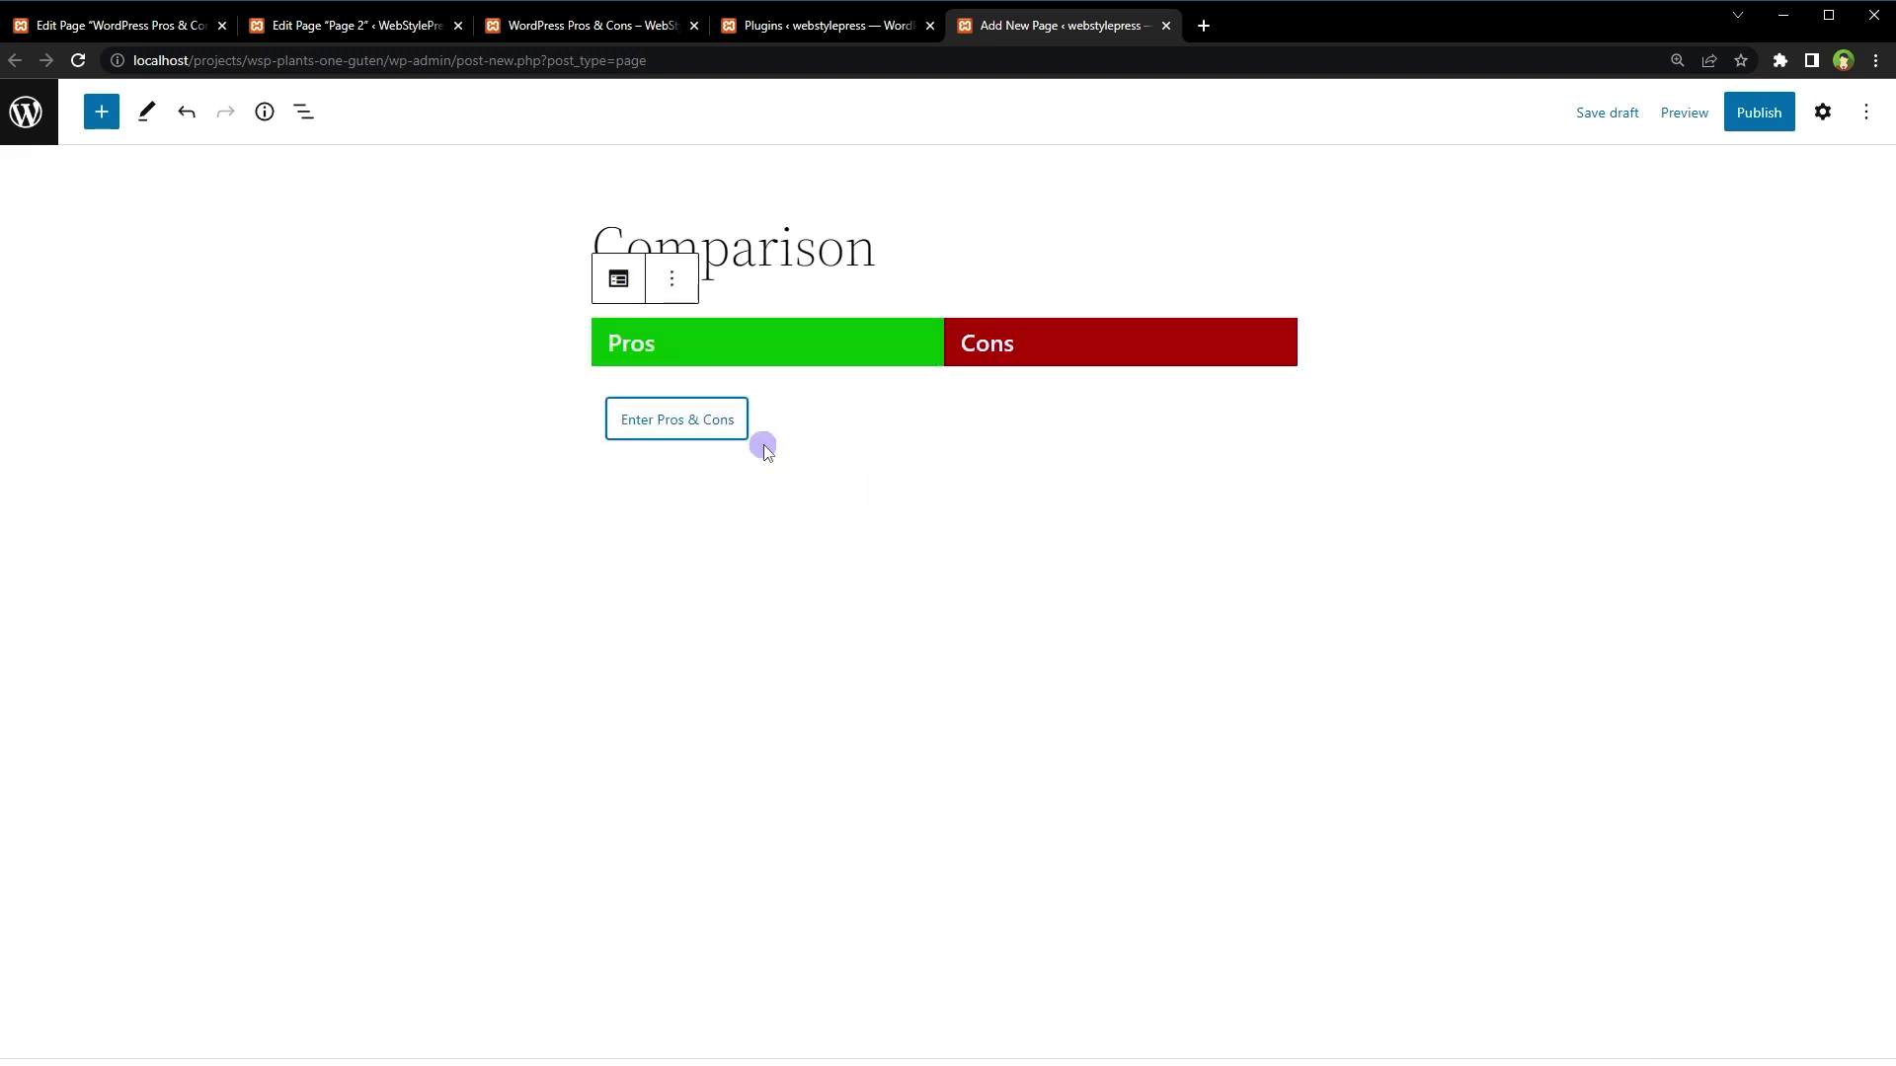
click(630, 439)
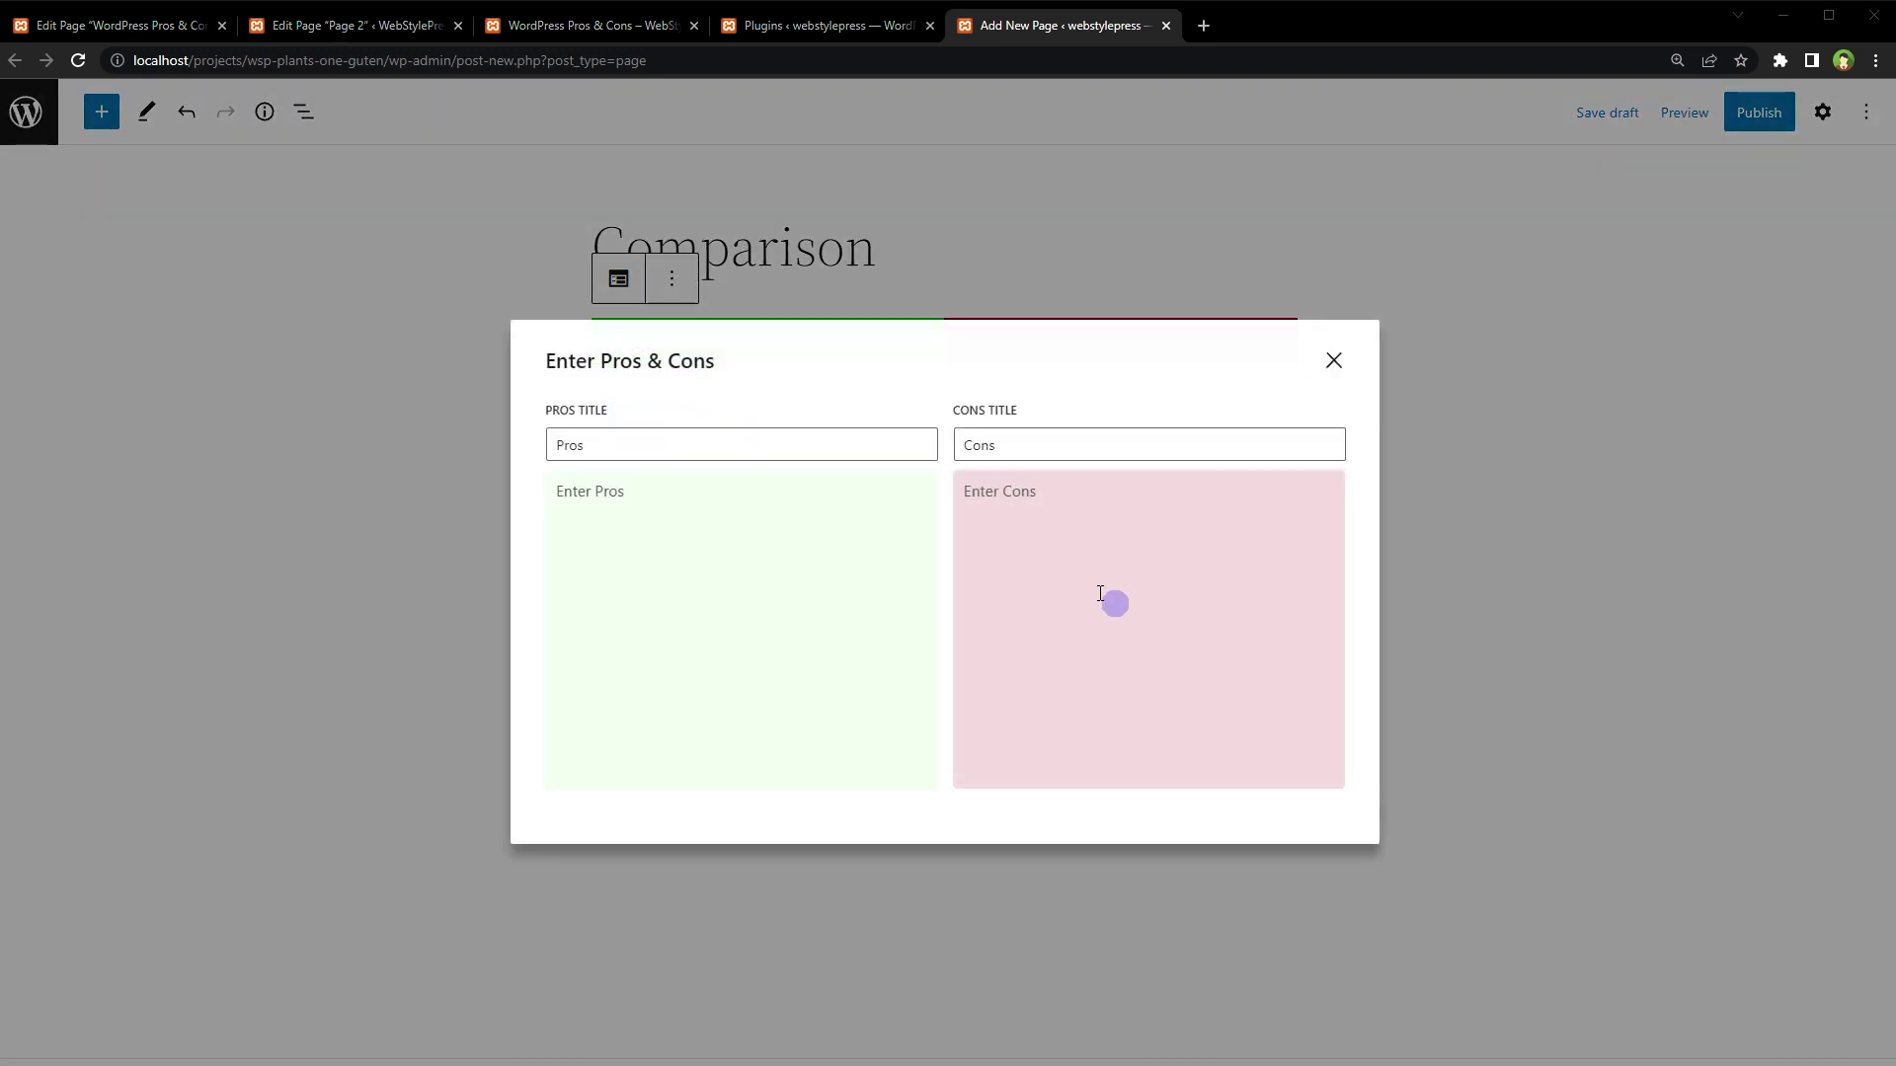
click(702, 494)
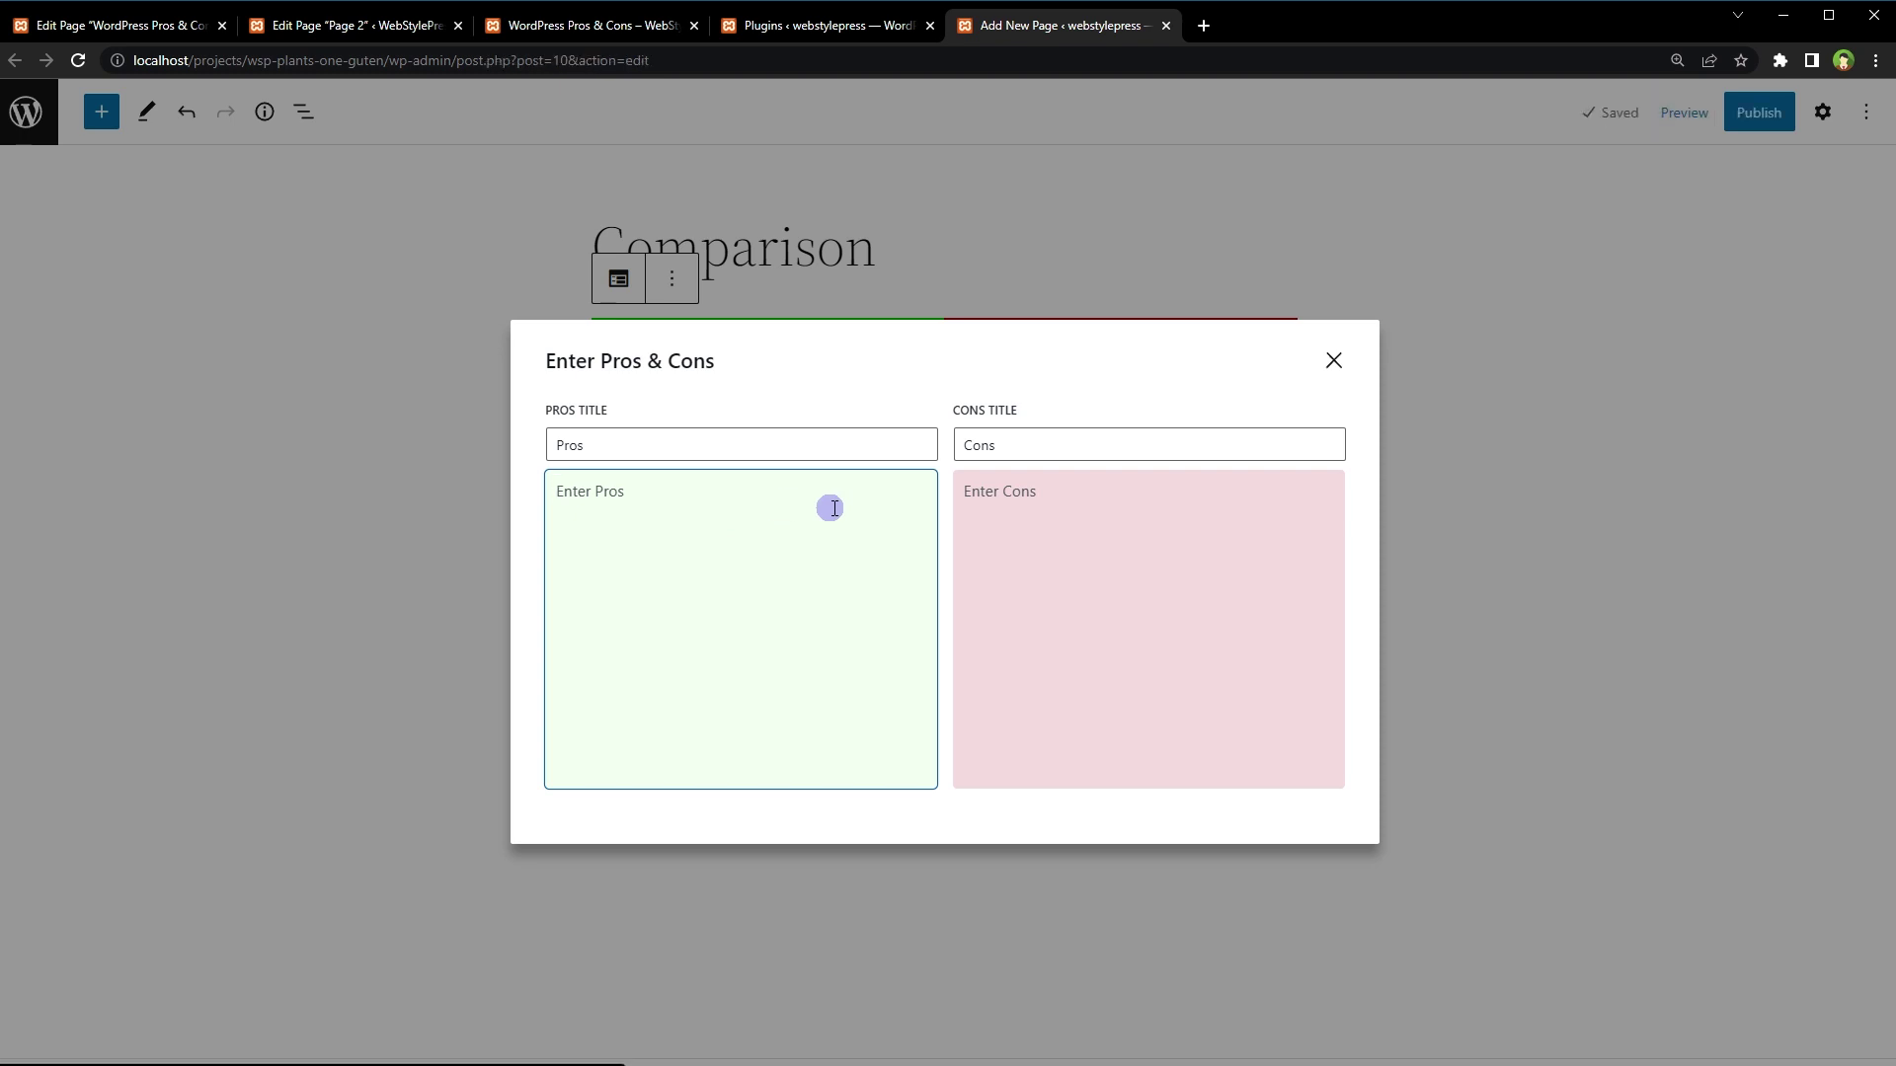
text(User friendly CMS Free plugins Free themes Wide support SEO friendly Easy to work with)
key(ctrl+a)
click(780, 606)
drag(780, 605, 519, 462)
Paste the four cons, close the dialog, and retitle the page 'WordPress Pros & Cons'
click(1168, 591)
text(Always keeps updating Many plugins are not updated Slow database Gets hacked easily)
drag(1214, 595, 851, 470)
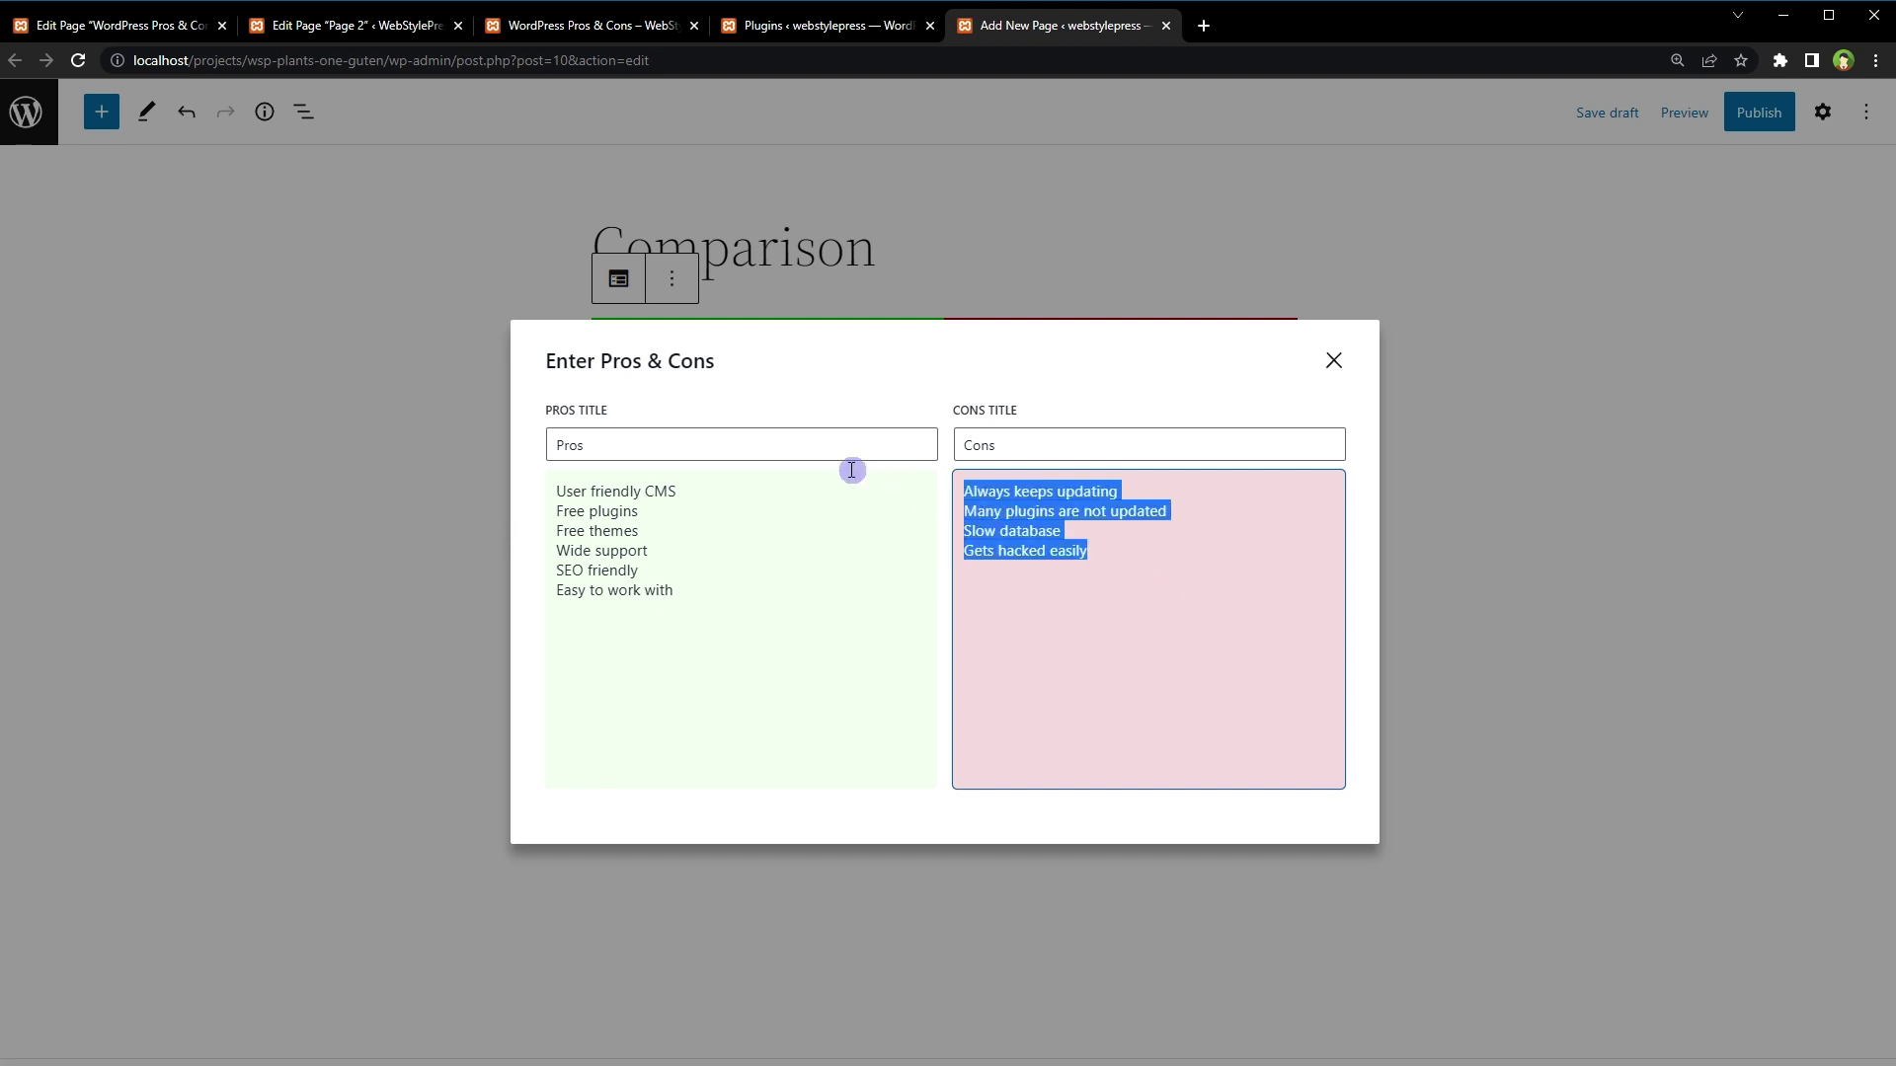
click(1153, 592)
drag(1178, 551, 840, 469)
click(1610, 330)
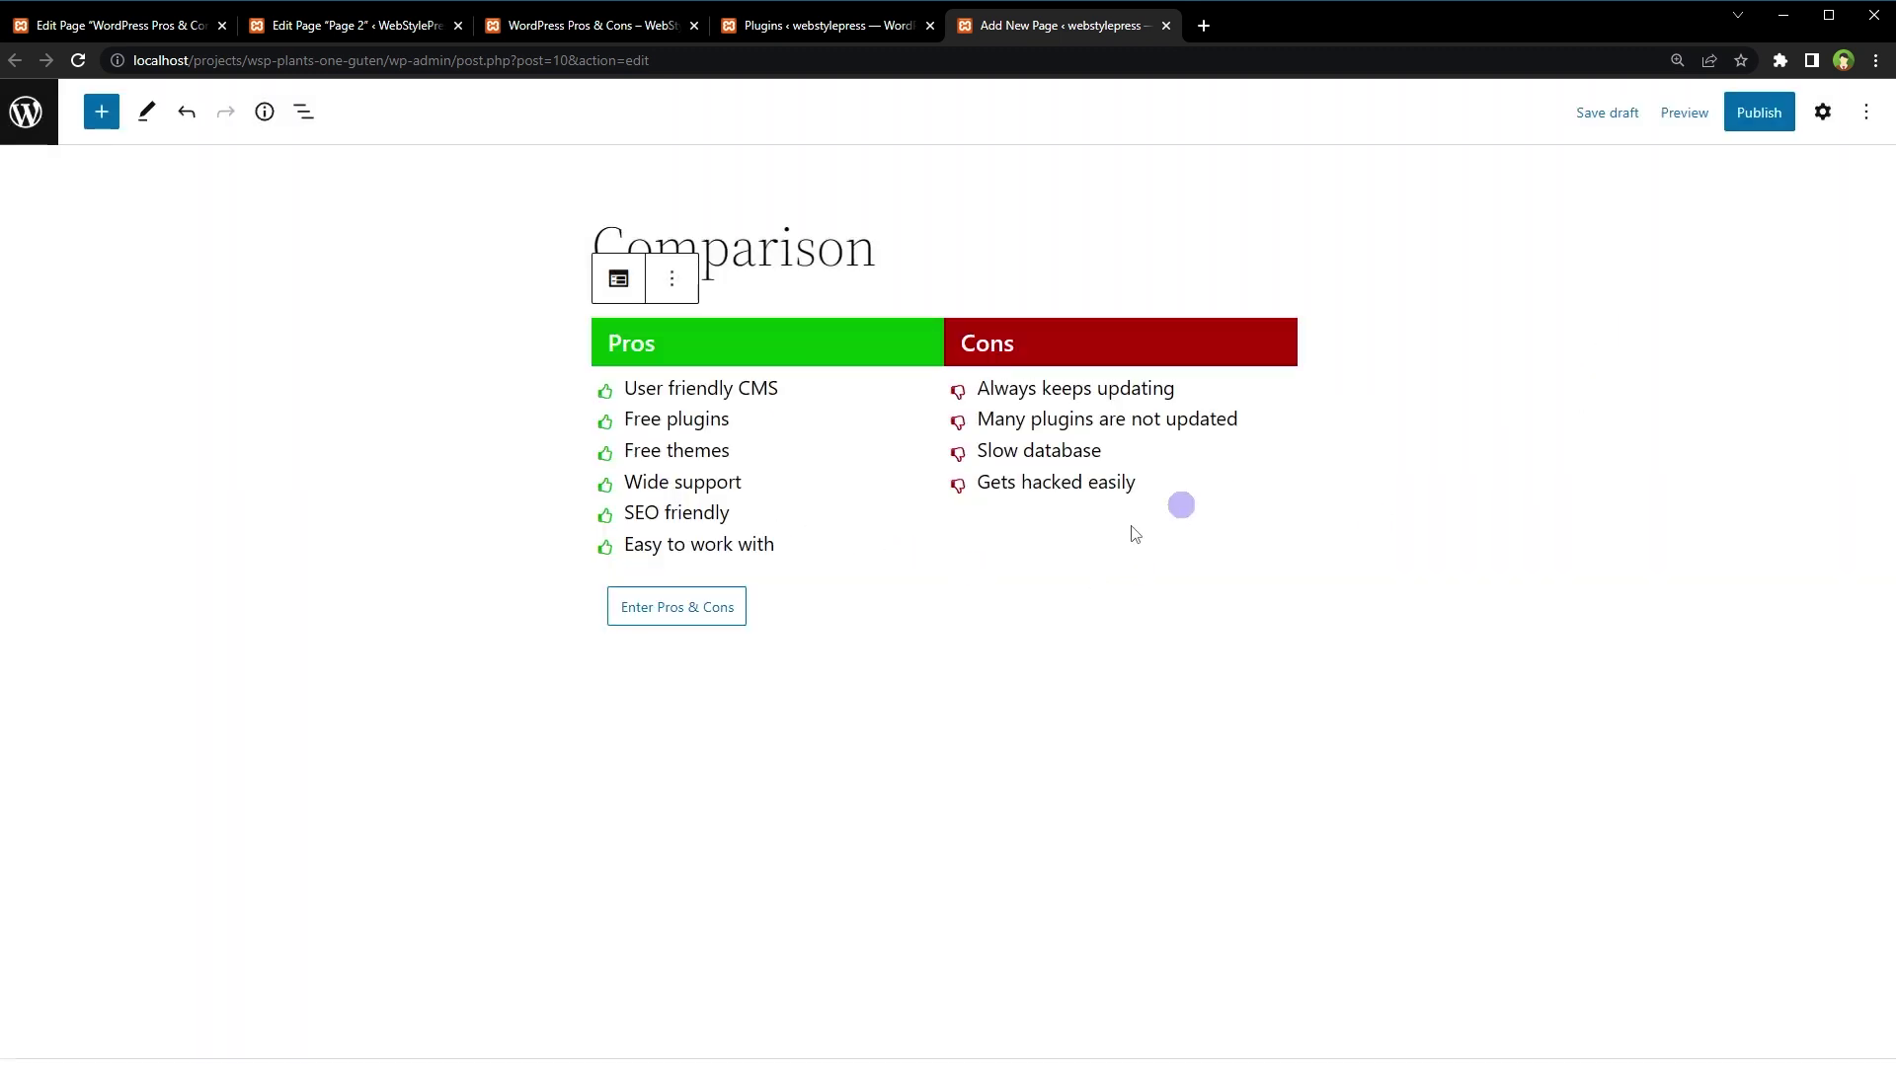
double_click(802, 262)
text(WordPress Pros & Cons)
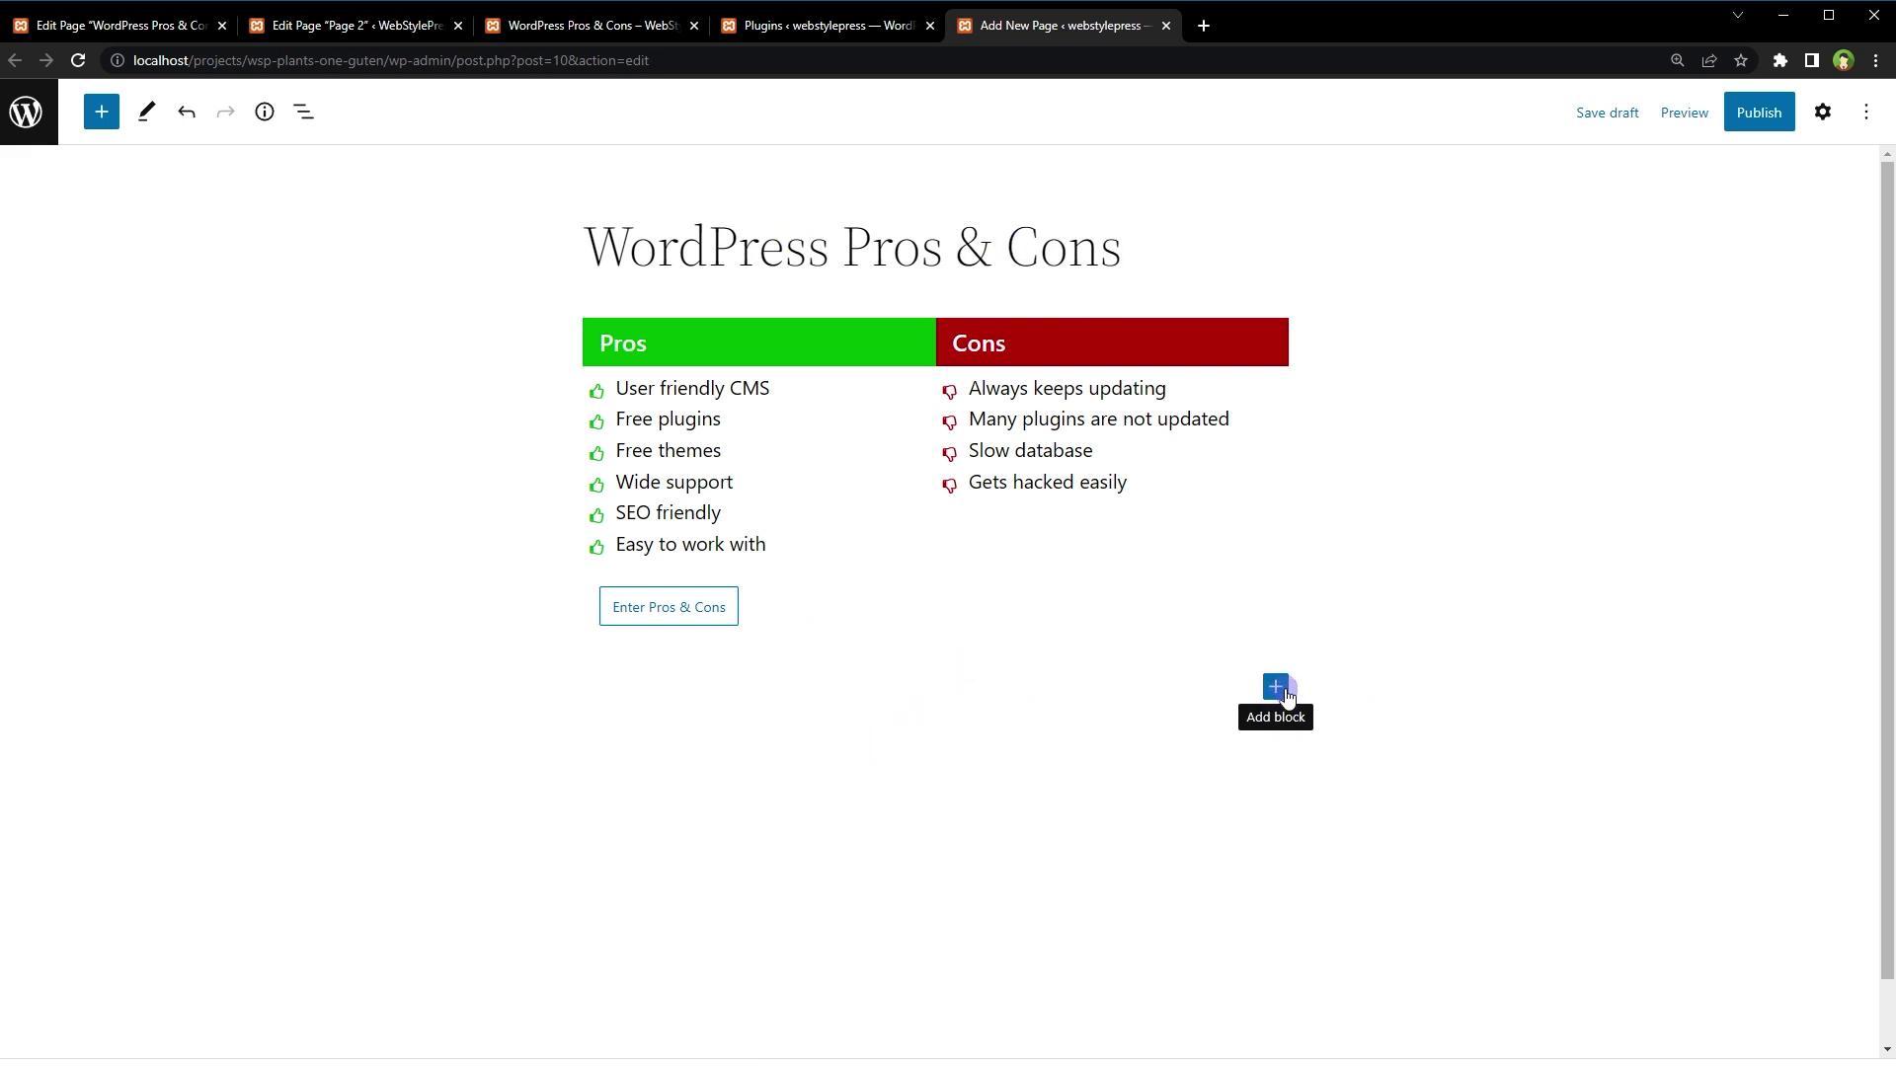
Add a Mighty Pros & Cons block with the same six pros and four cons, then publish
click(1275, 689)
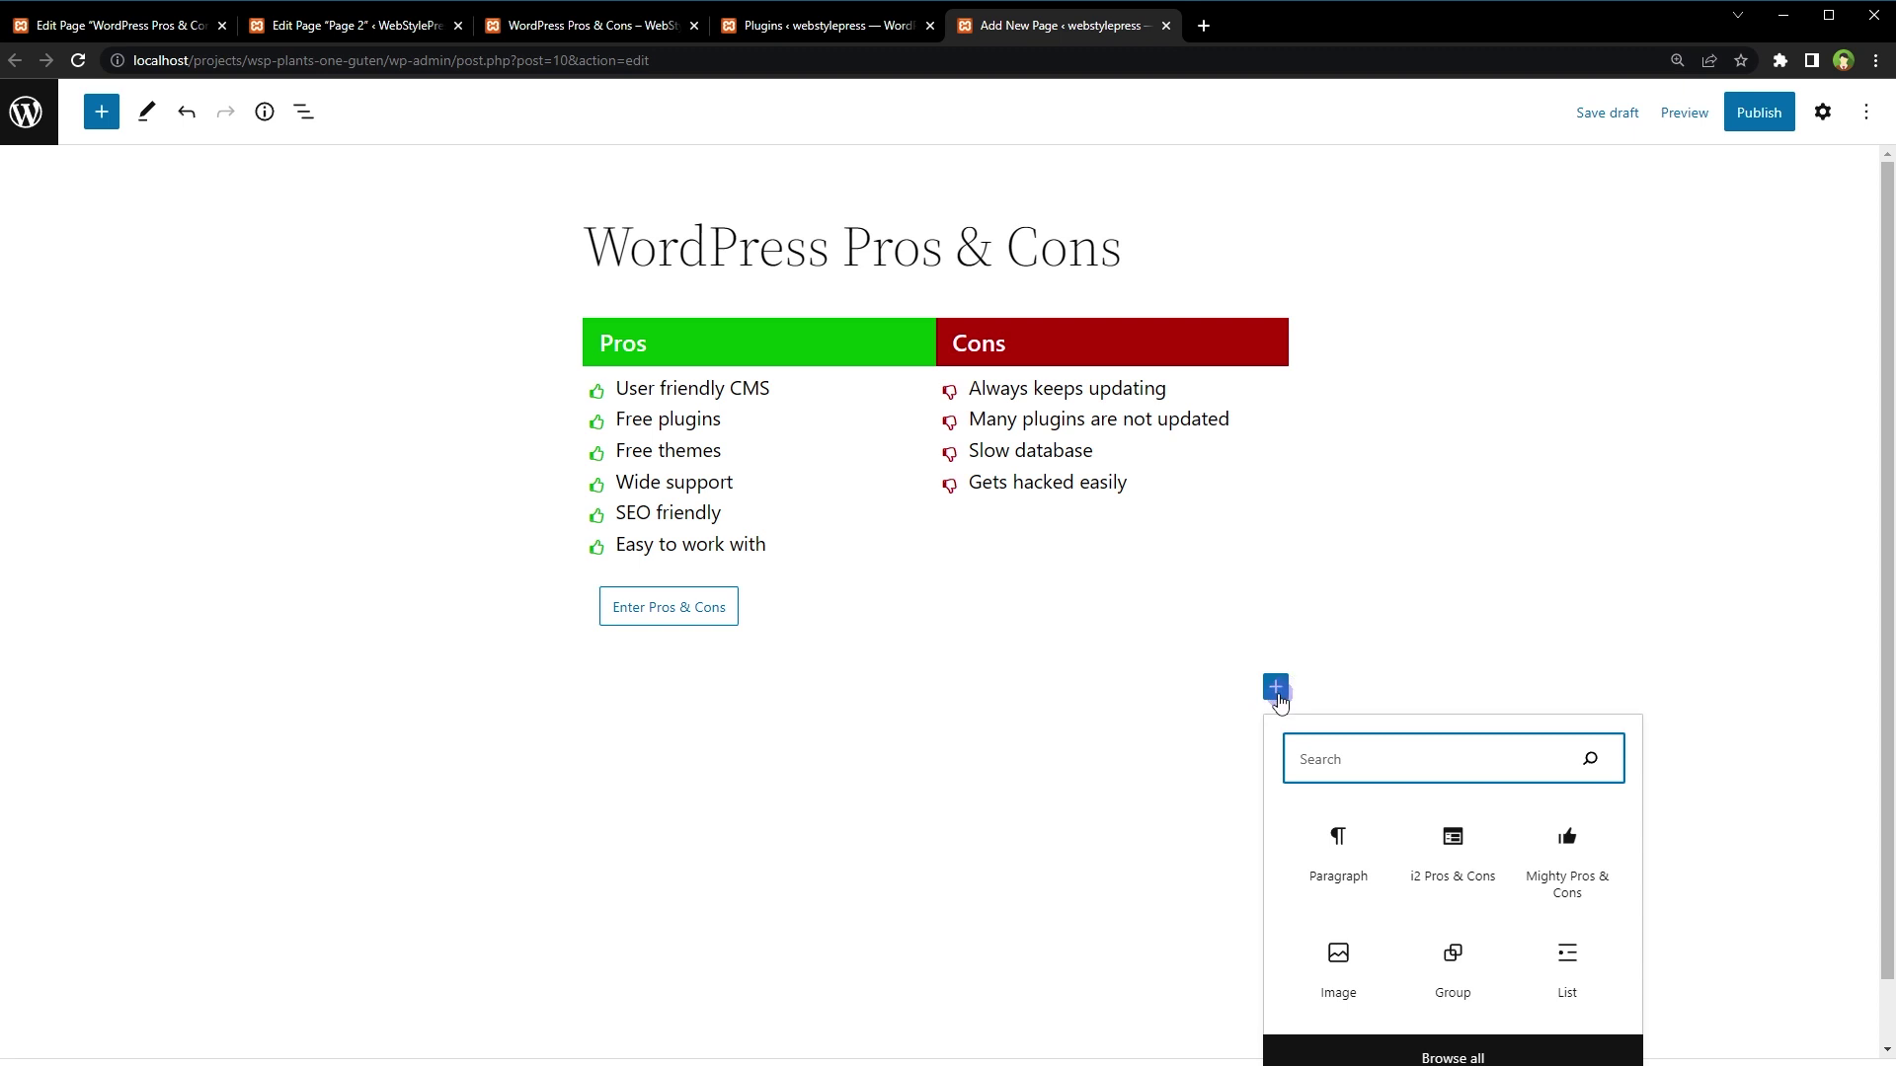
click(1344, 770)
text(pr)
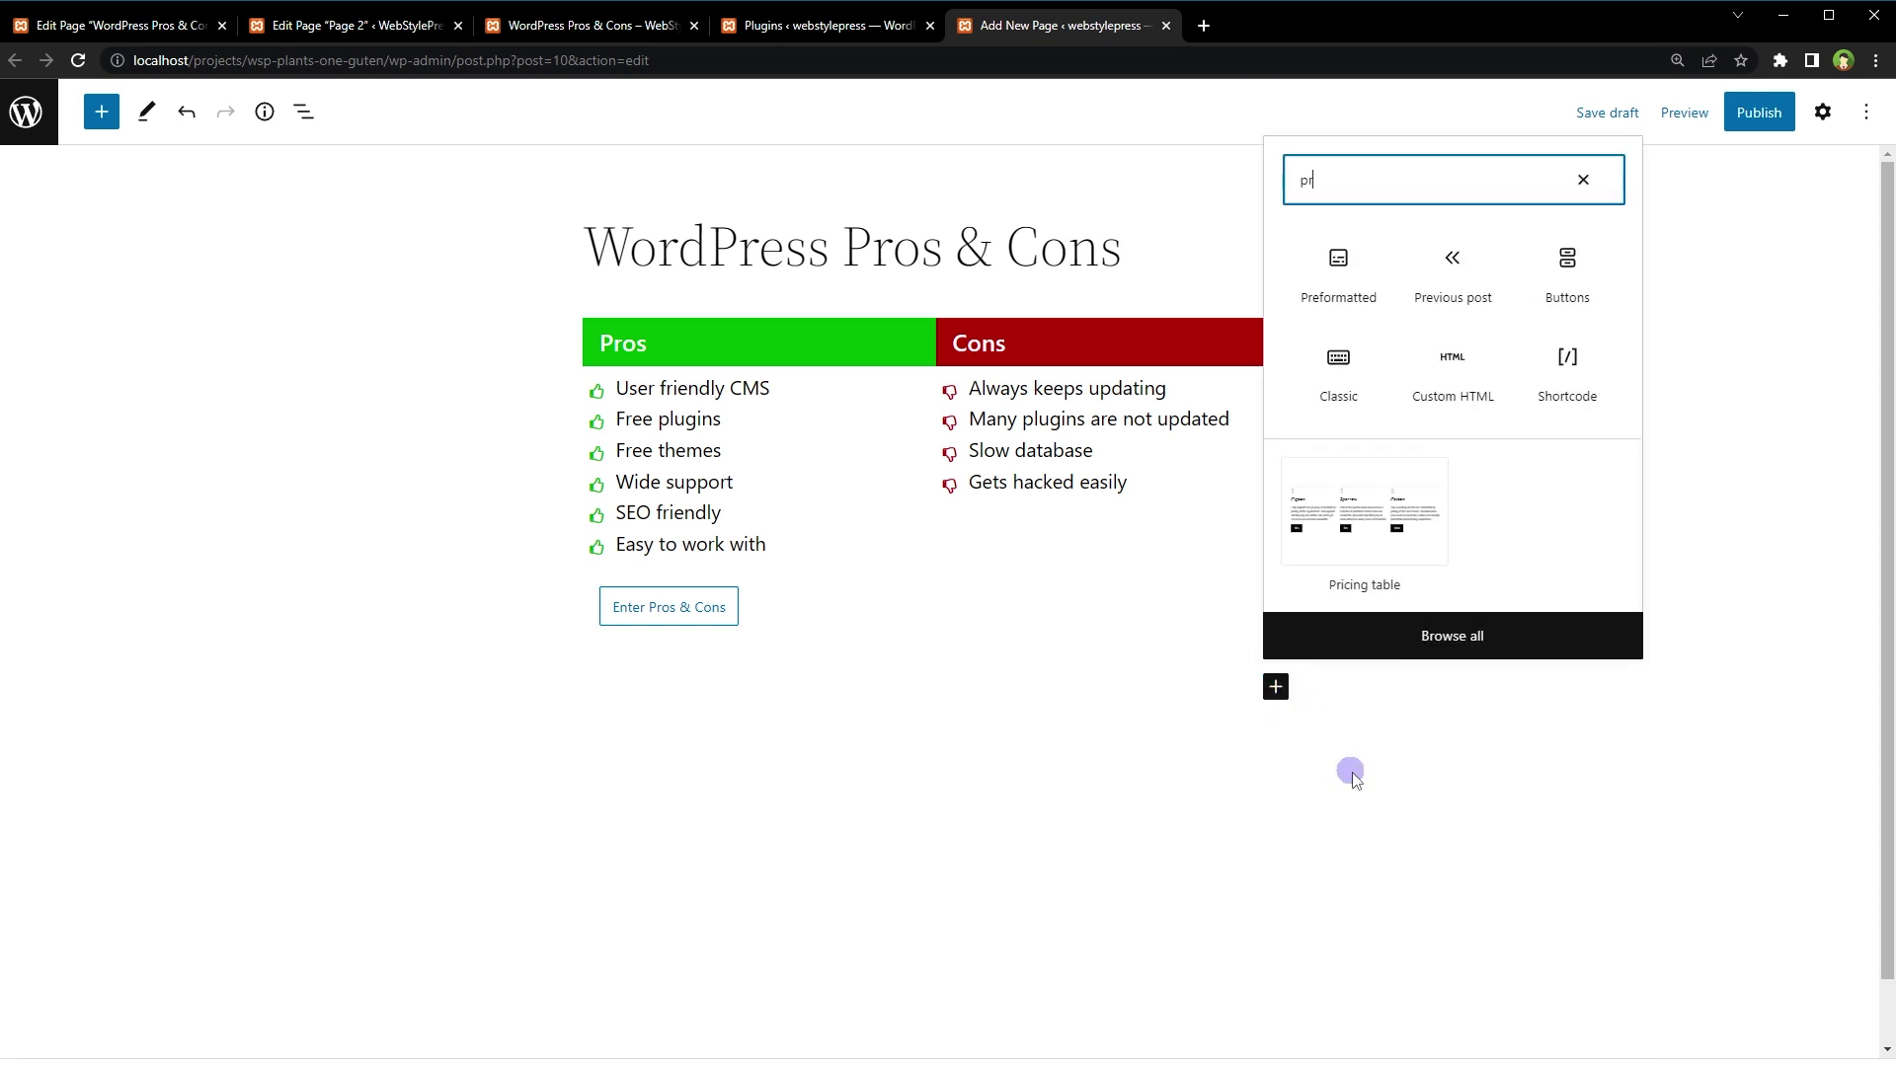
text(os)
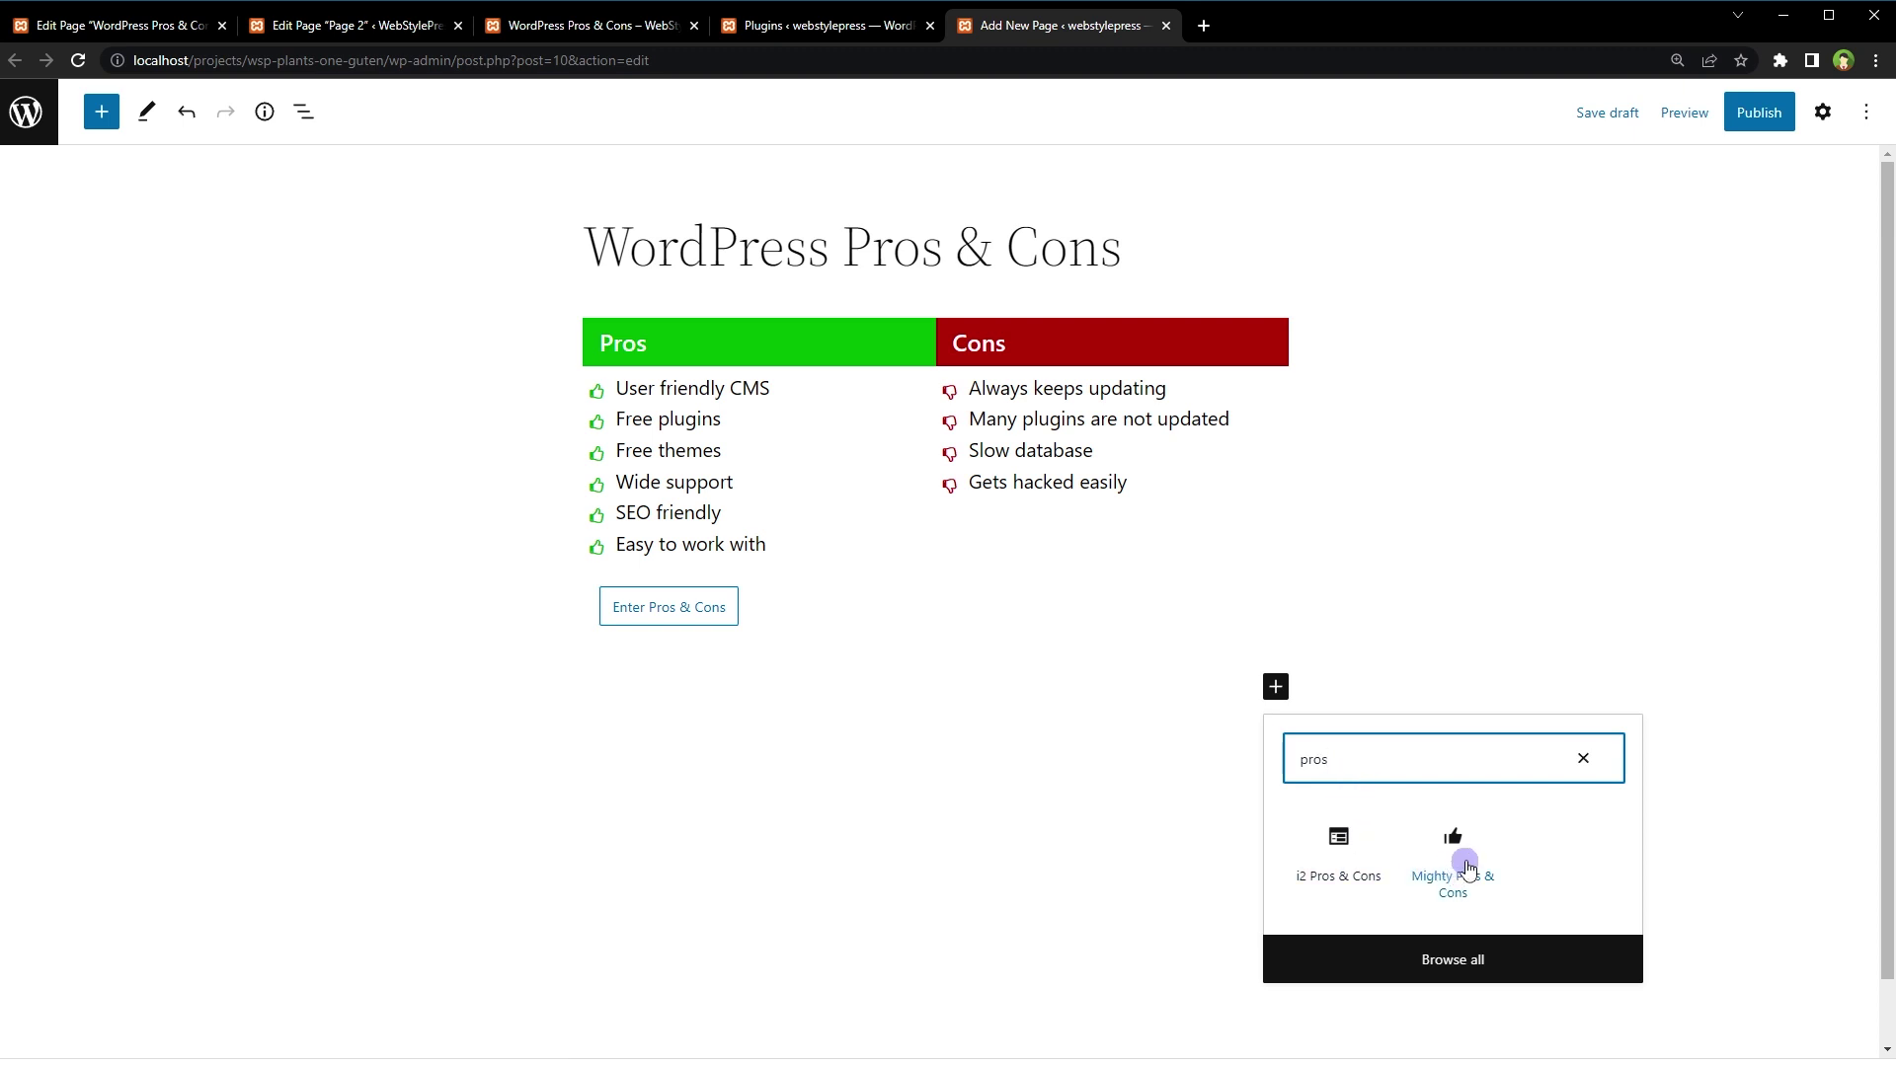
click(1472, 847)
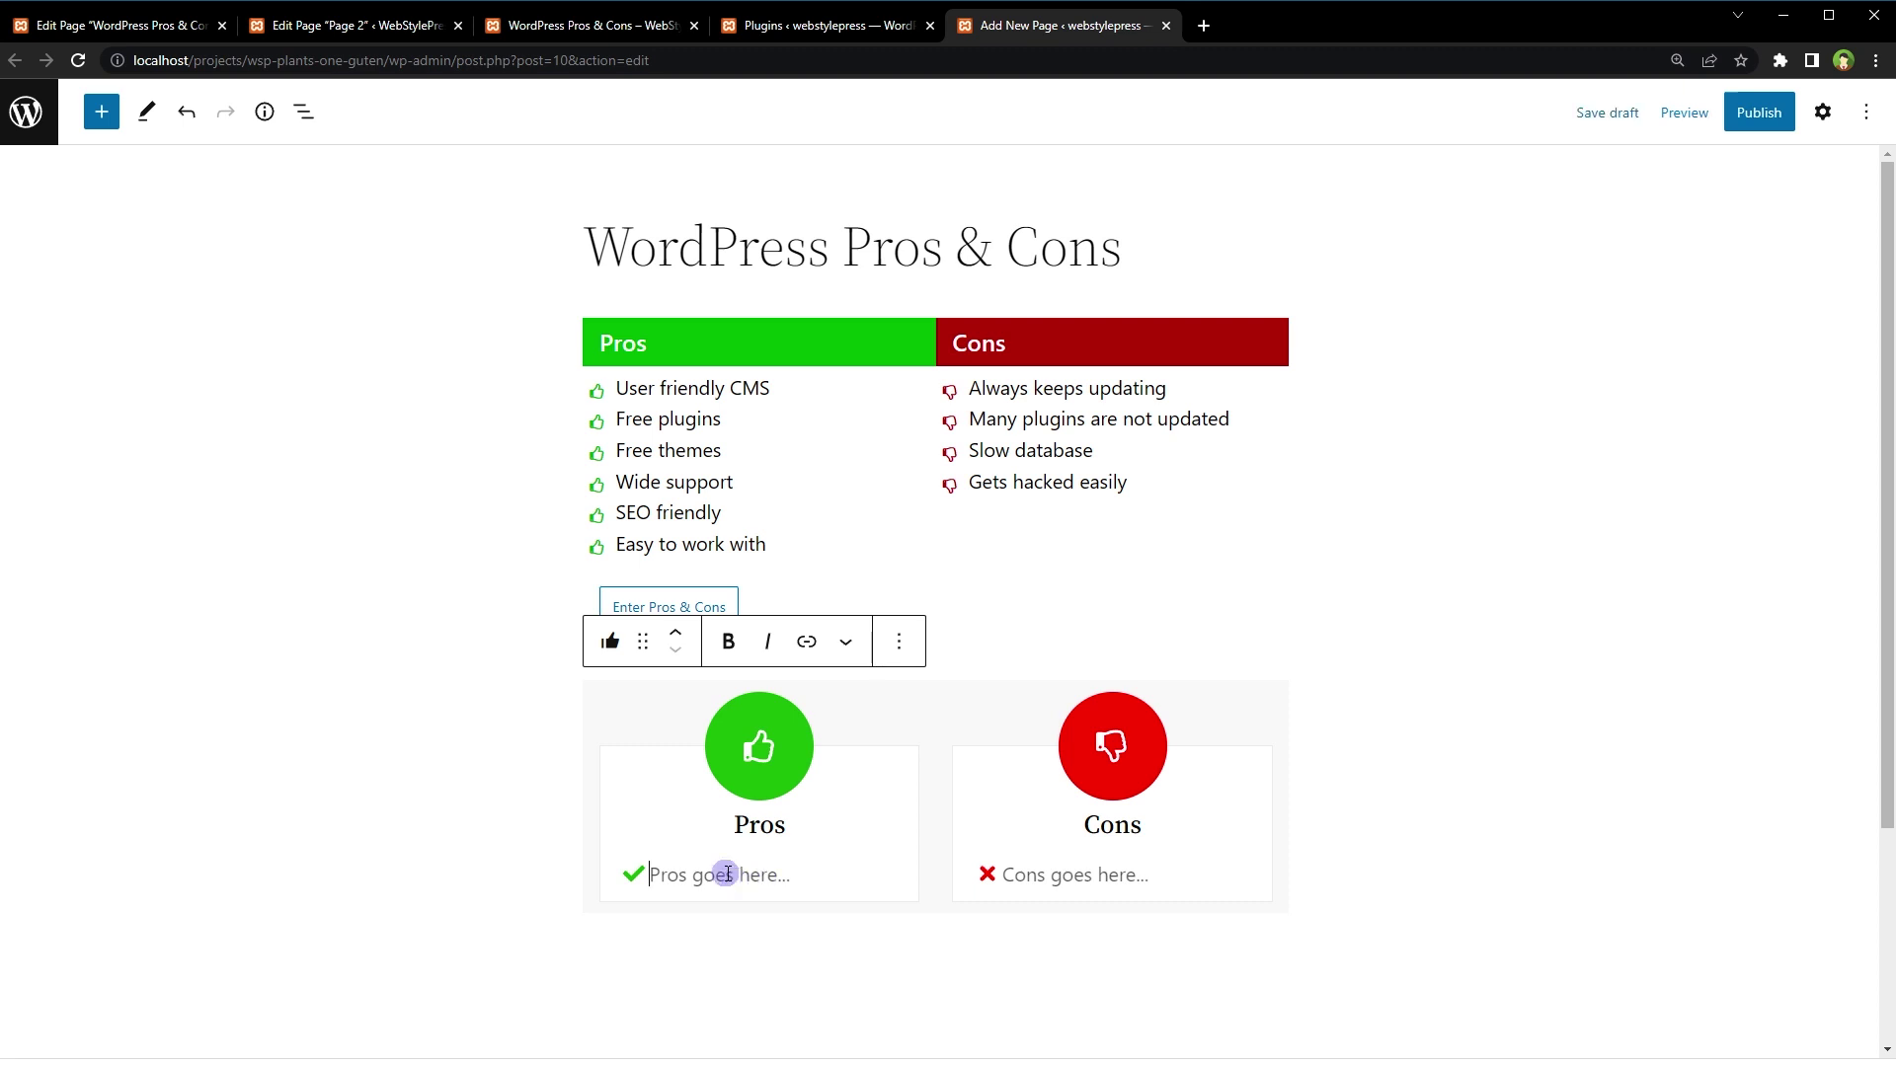
text(User friendly CMS Free plugins Free themes Wide support SEO friendly Easy to work with)
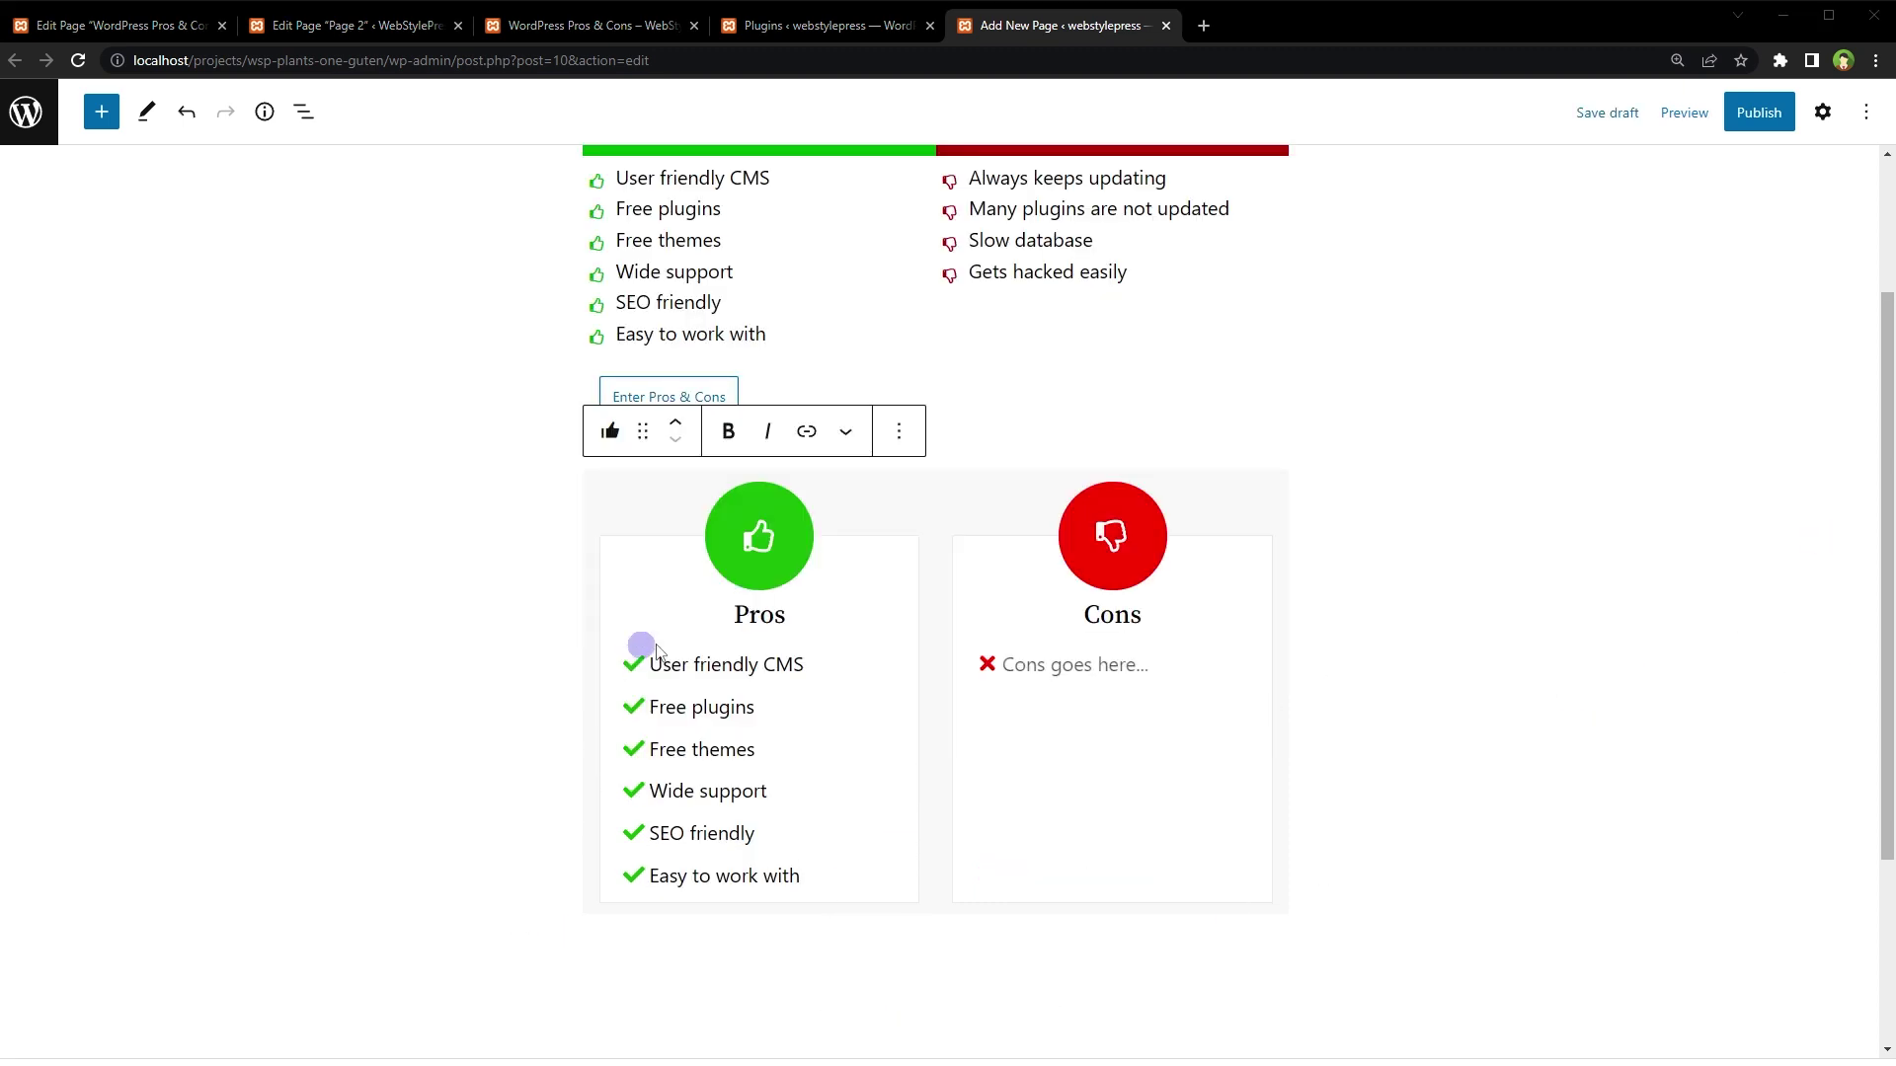
click(1134, 677)
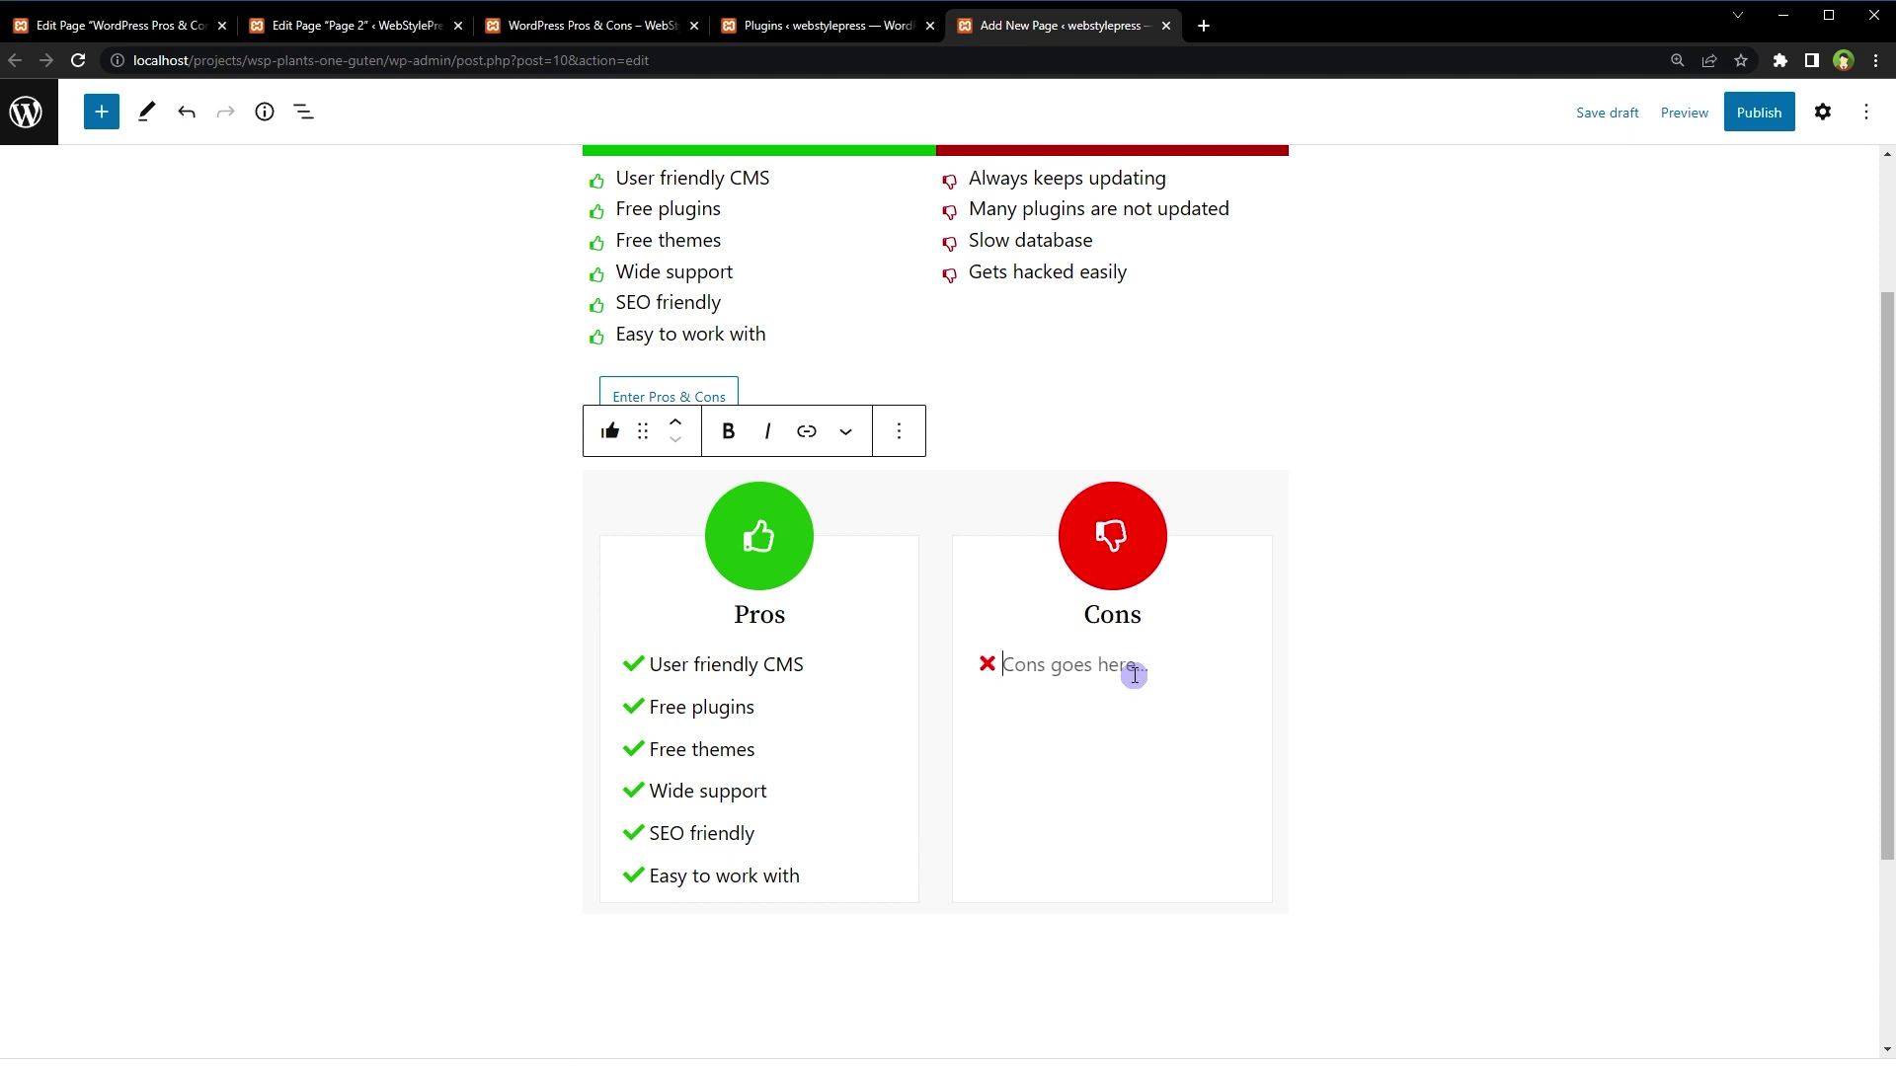
text(Always keeps updating Many plugins are not updated Slow database Gets hacked easily)
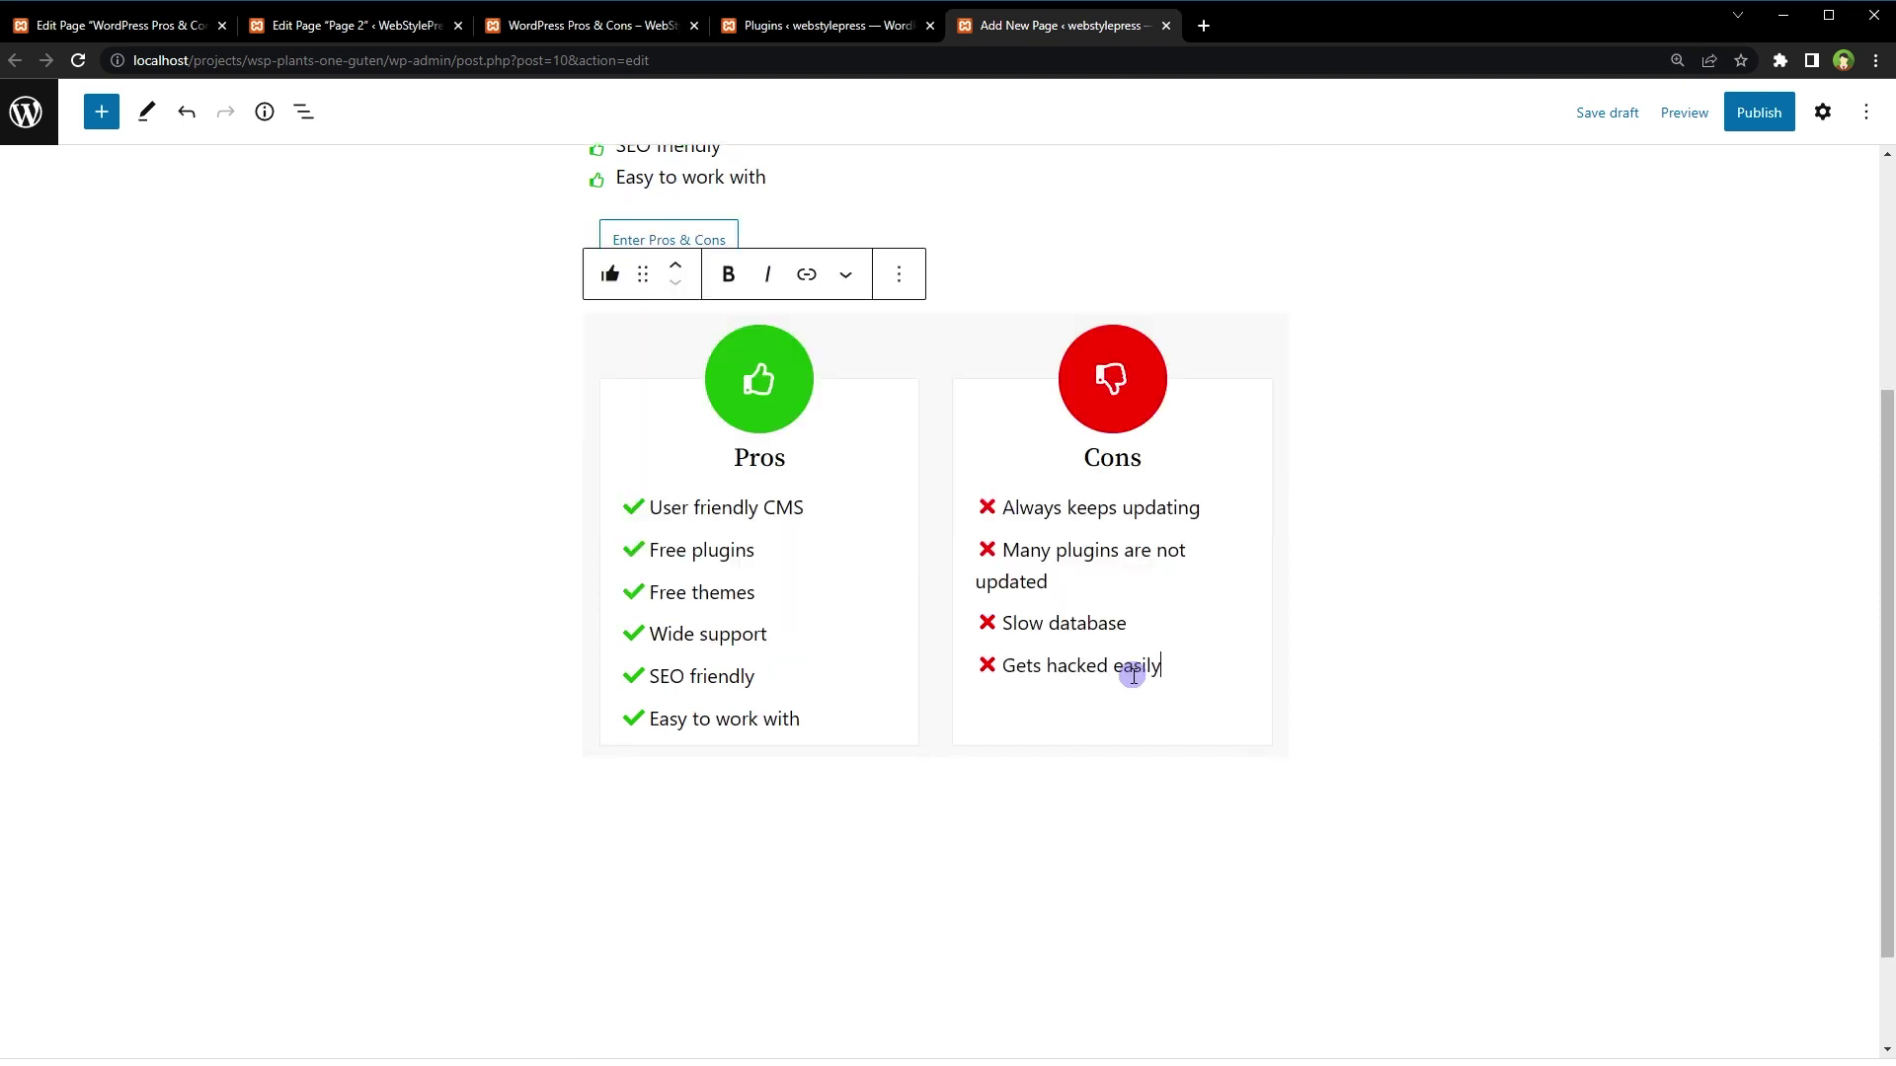
click(1655, 748)
scroll(1479, 657, up, 4)
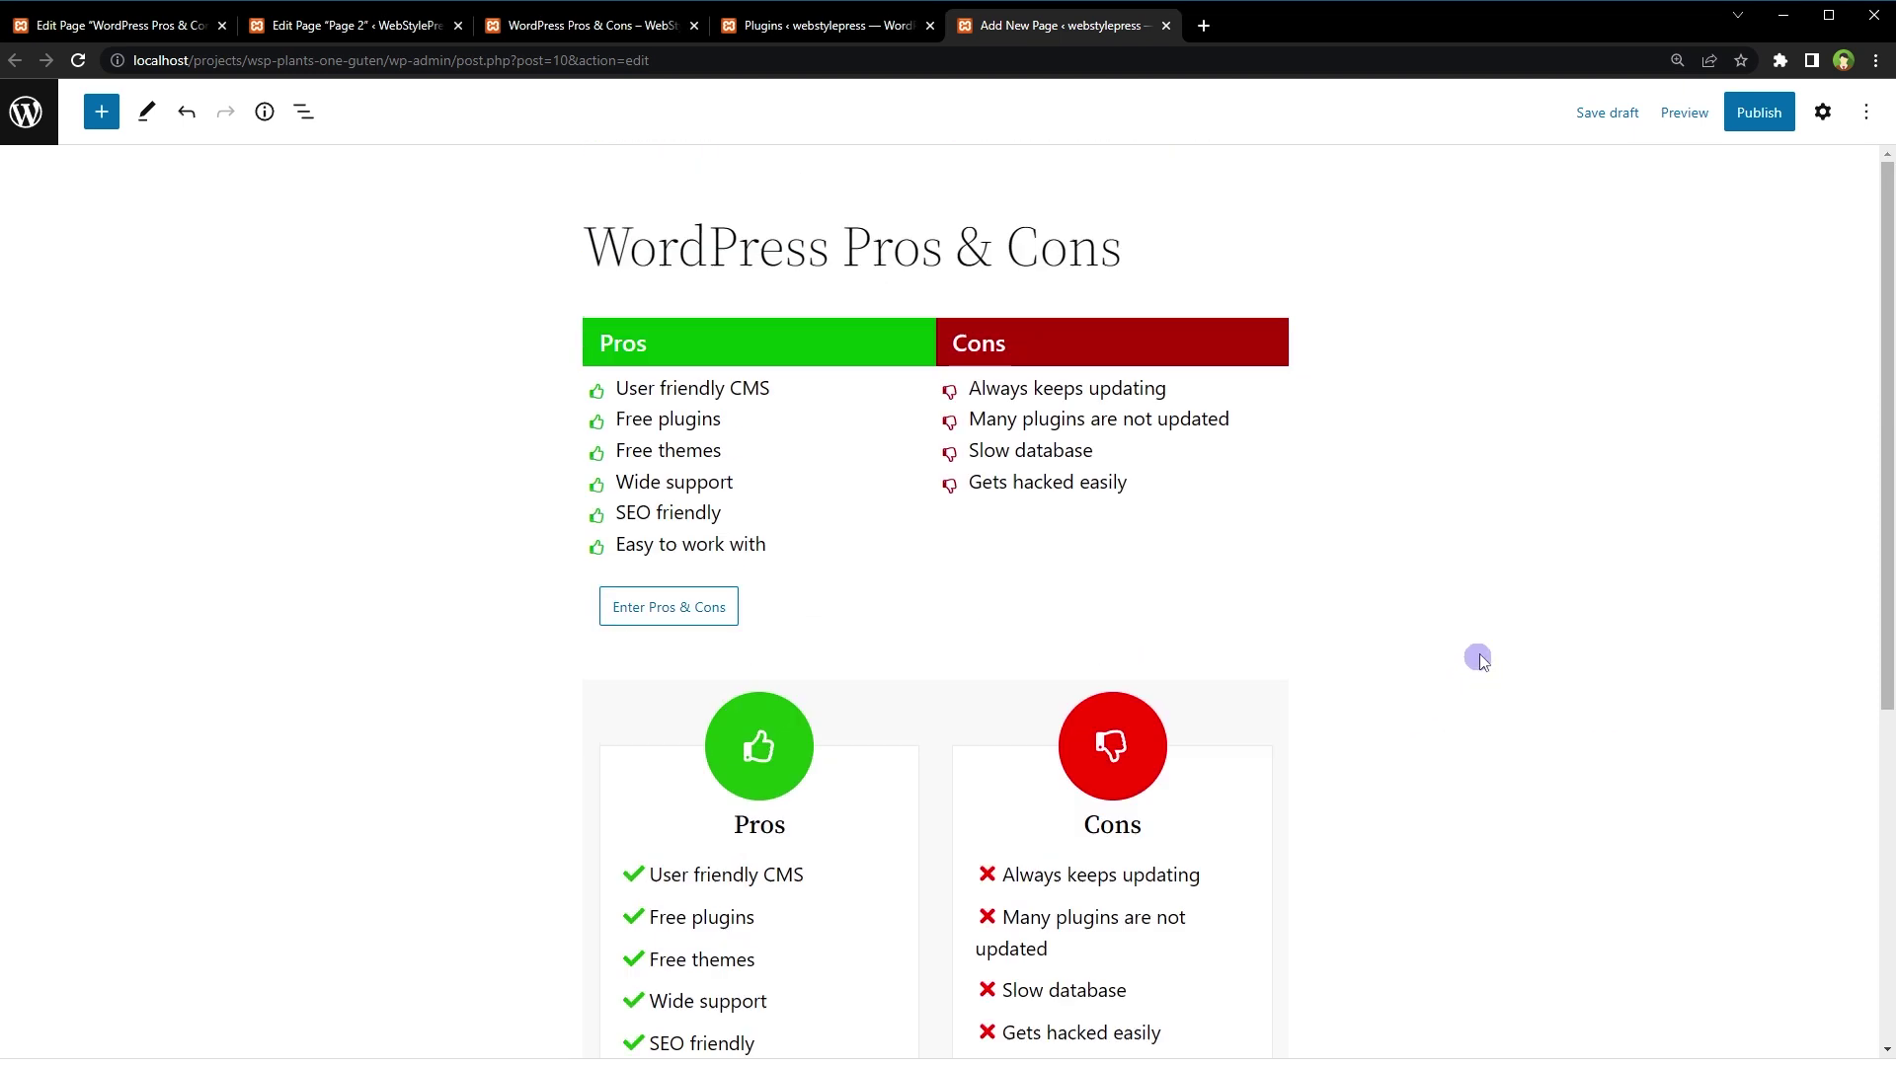
click(1759, 111)
click(1679, 113)
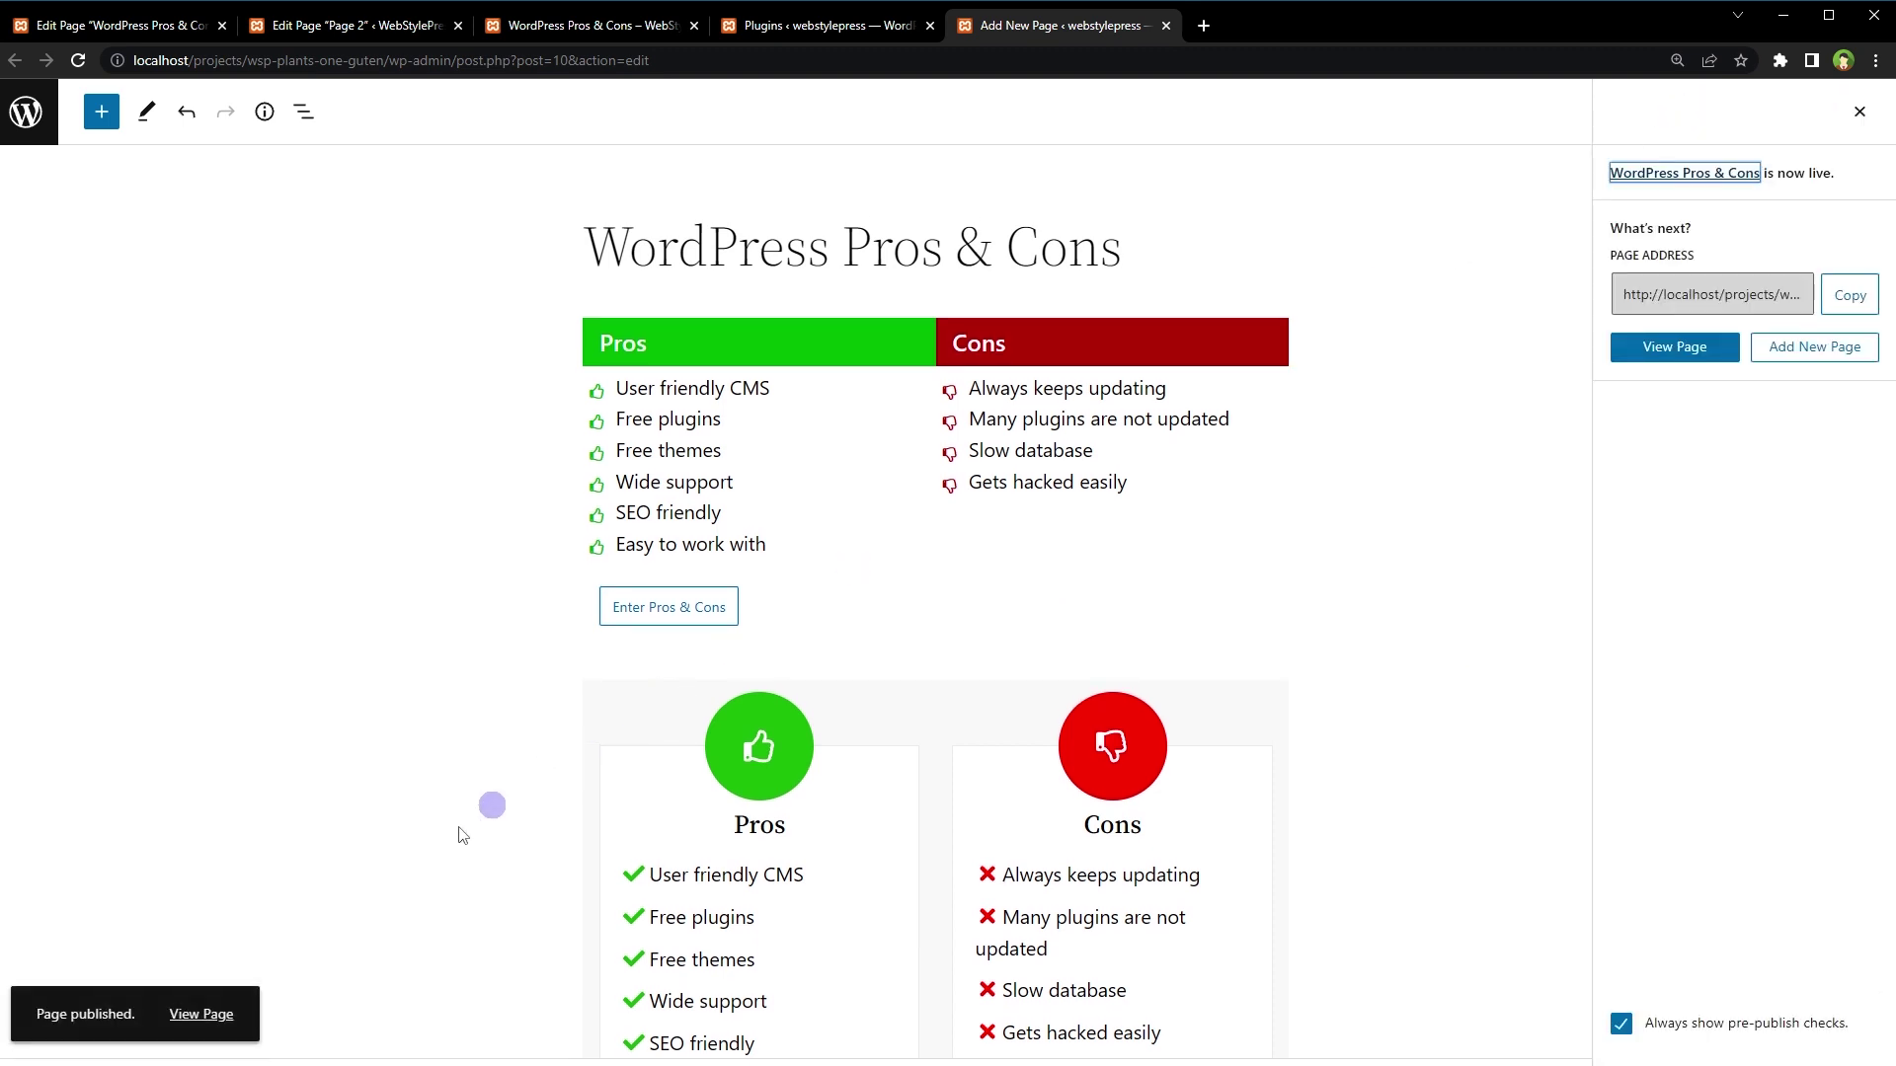
Open the published 'WordPress Pros & Cons' page in a new tab and review both lists
middle_click(201, 1014)
click(1269, 27)
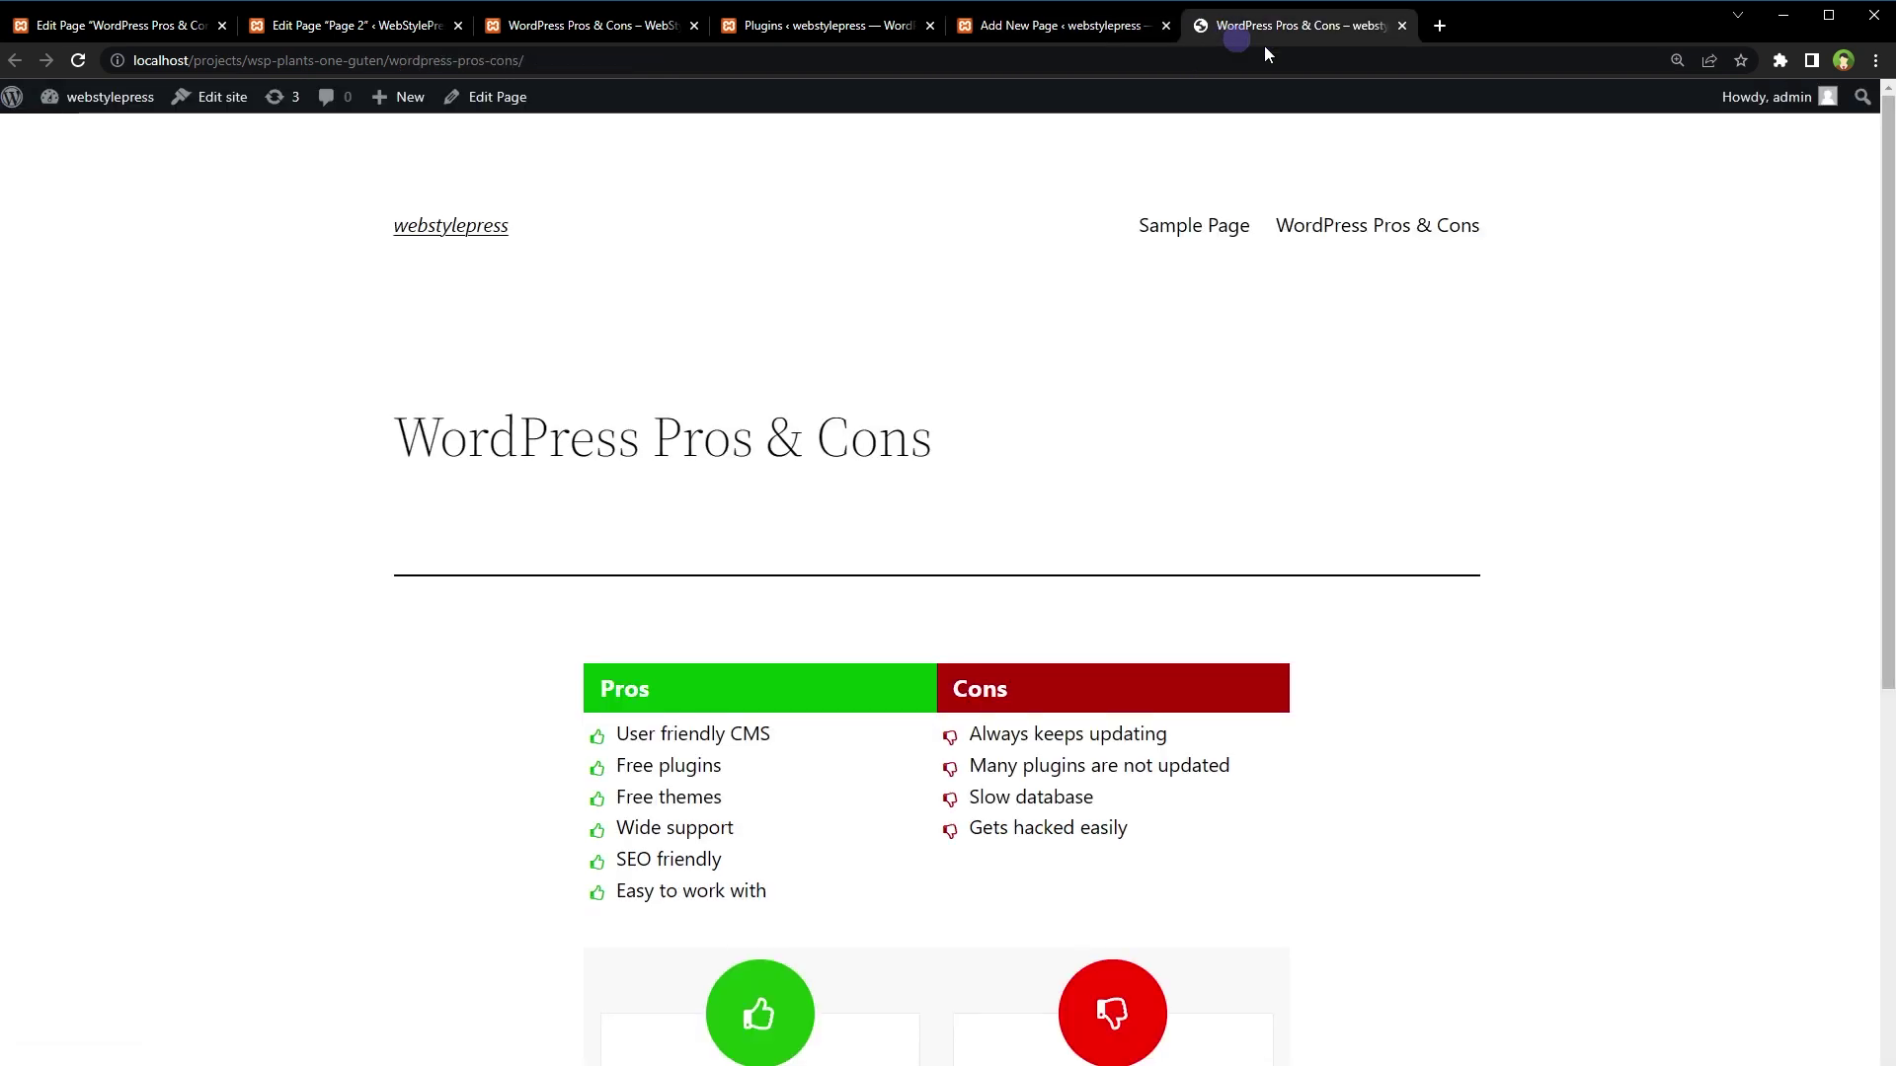
scroll(1629, 464, down, 6)
scroll(1678, 502, up, 3)
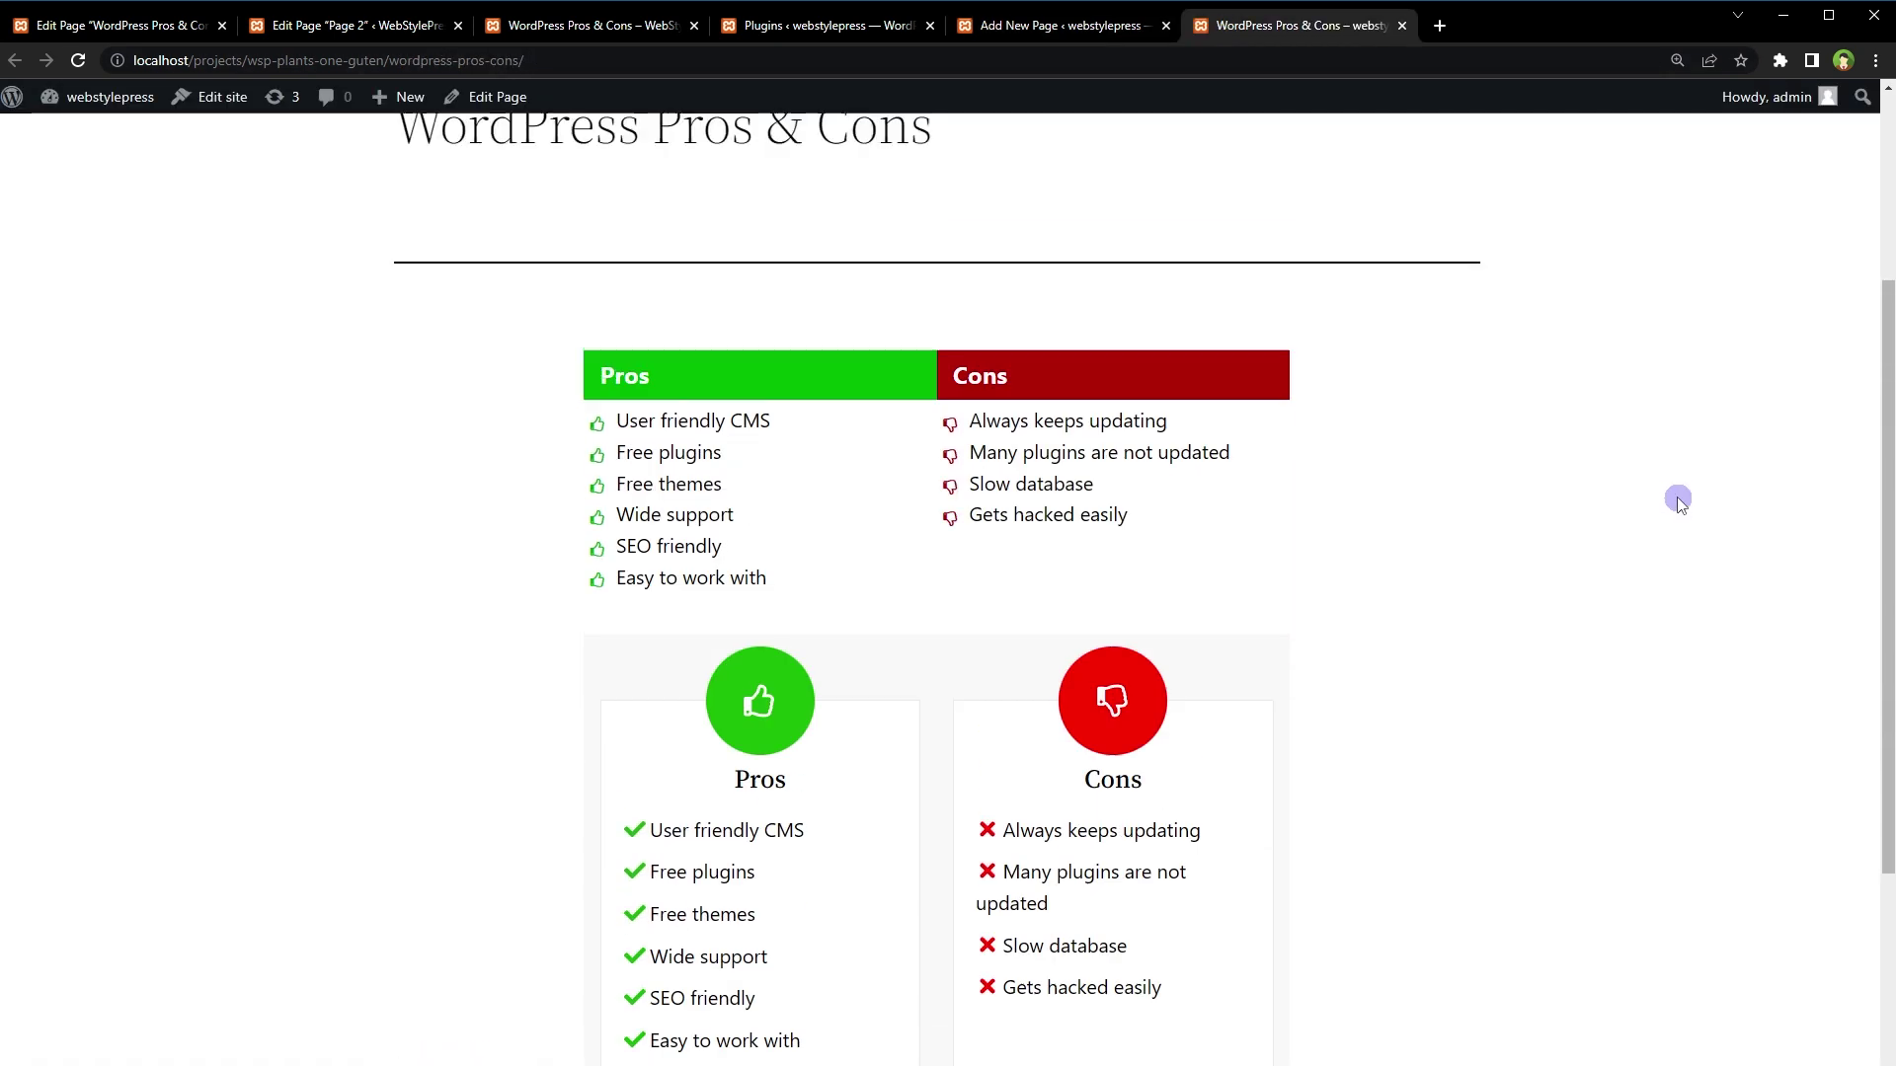
drag(1107, 572, 1337, 524)
click(438, 412)
click(1361, 548)
scroll(1501, 612, down, 3)
drag(1429, 728, 503, 381)
click(506, 381)
scroll(506, 390, up, 2)
In the inspector, narrow the viewport to mobile width to check the reflow, then restore desktop width
right_click(1550, 408)
click(1639, 749)
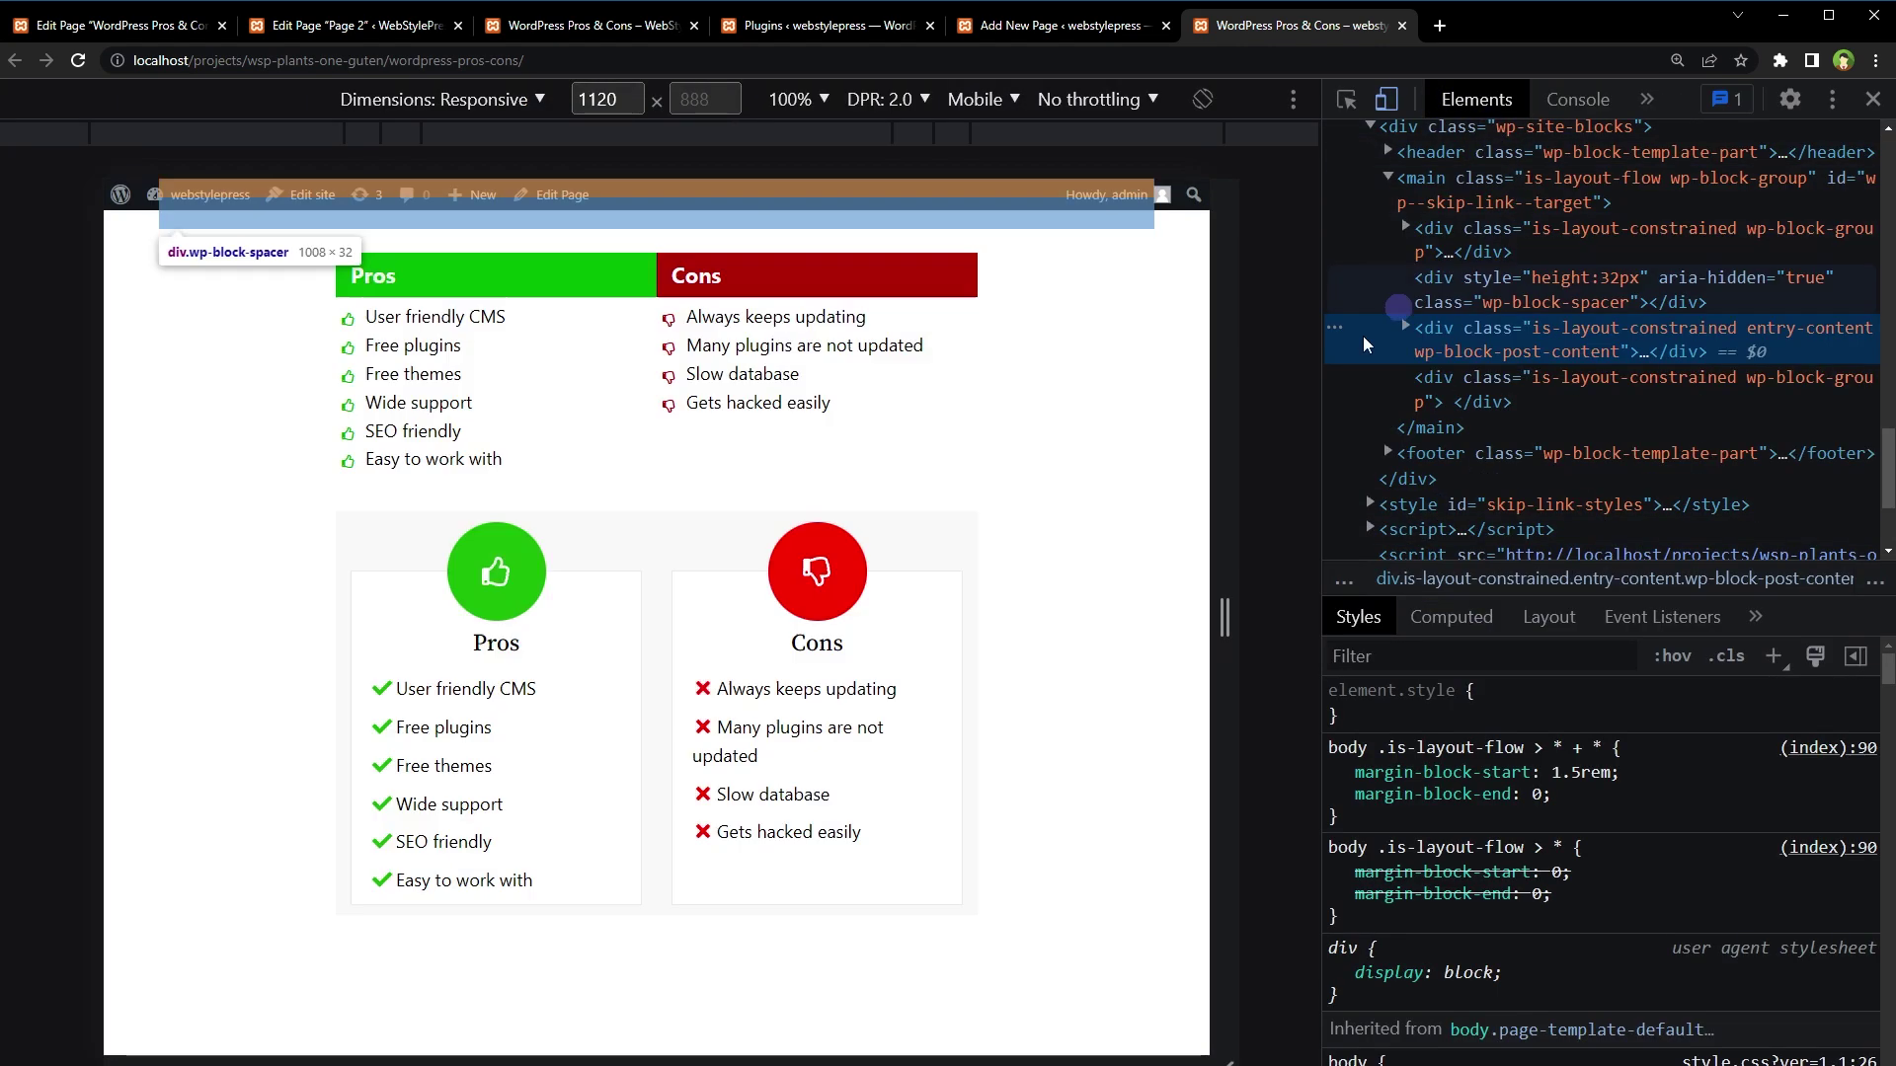
drag(1213, 519, 910, 520)
scroll(787, 575, down, 10)
drag(932, 608, 1272, 618)
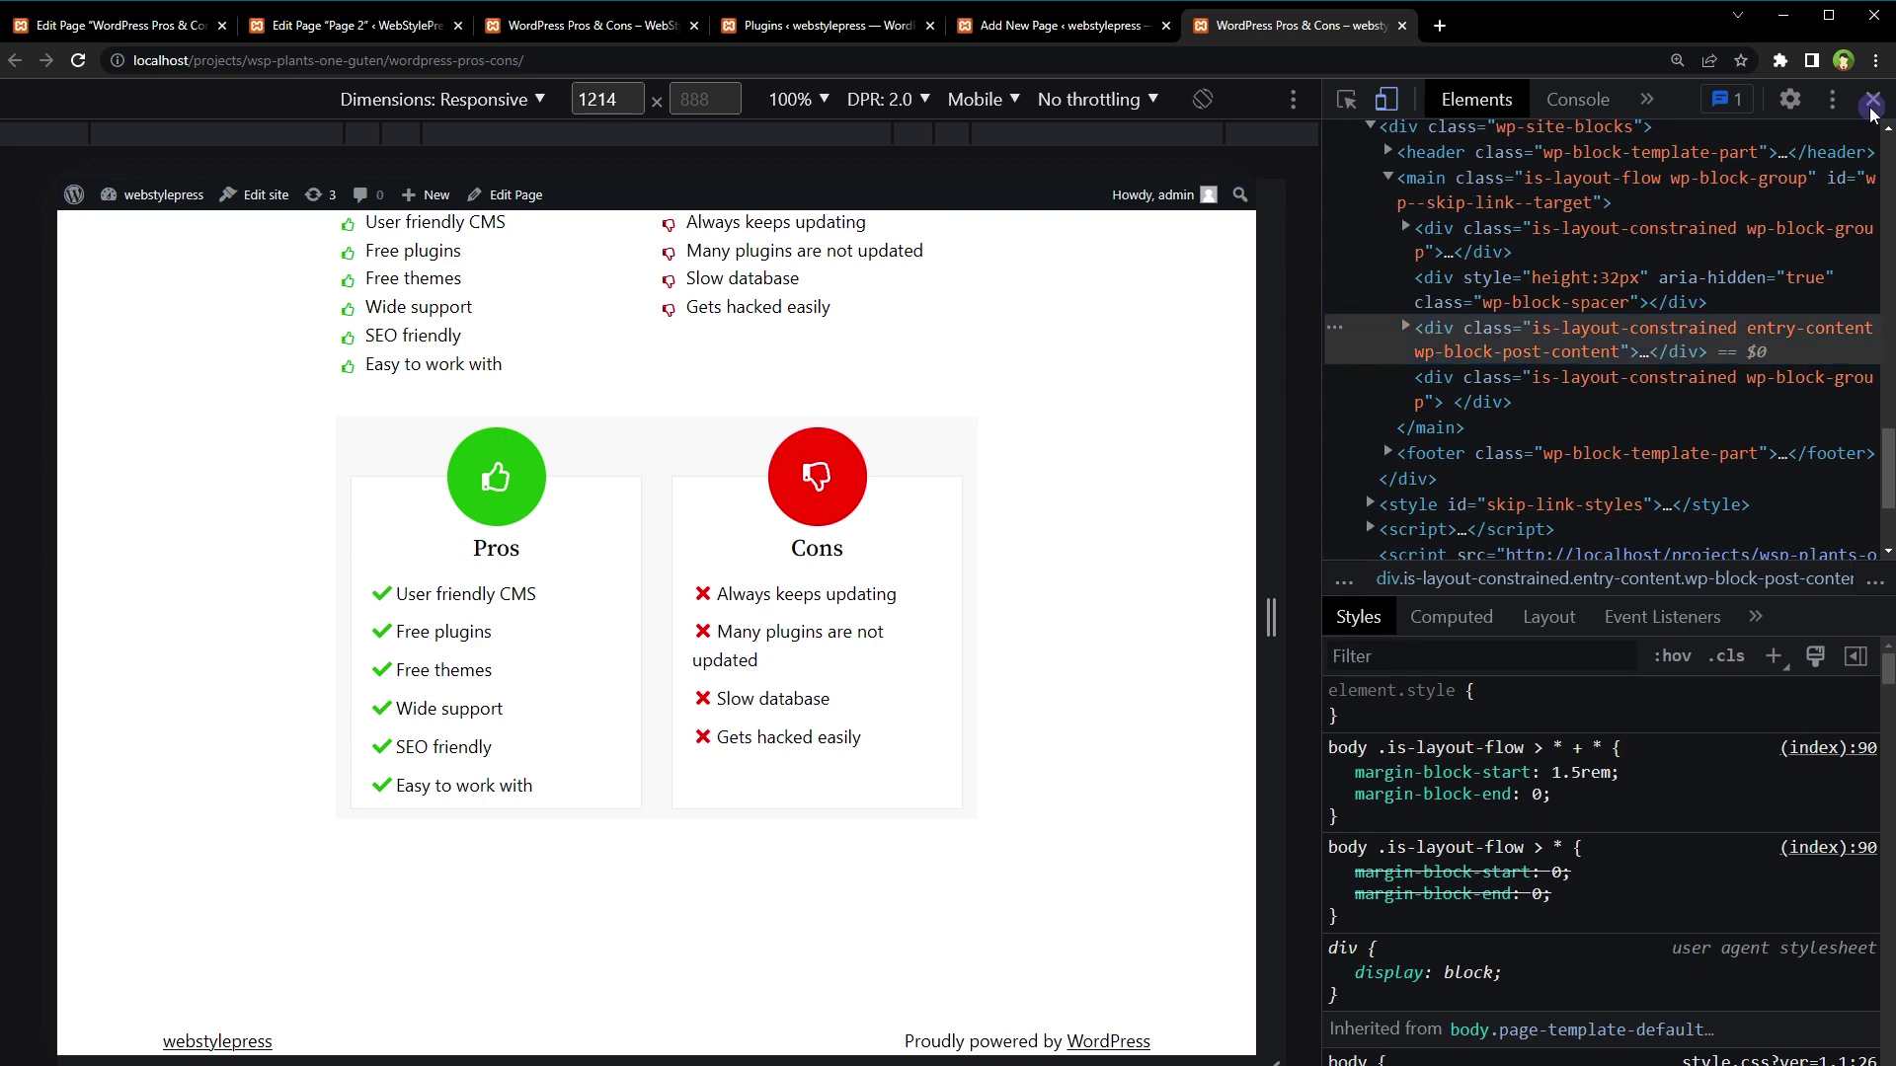
click(1872, 103)
scroll(1570, 488, up, 3)
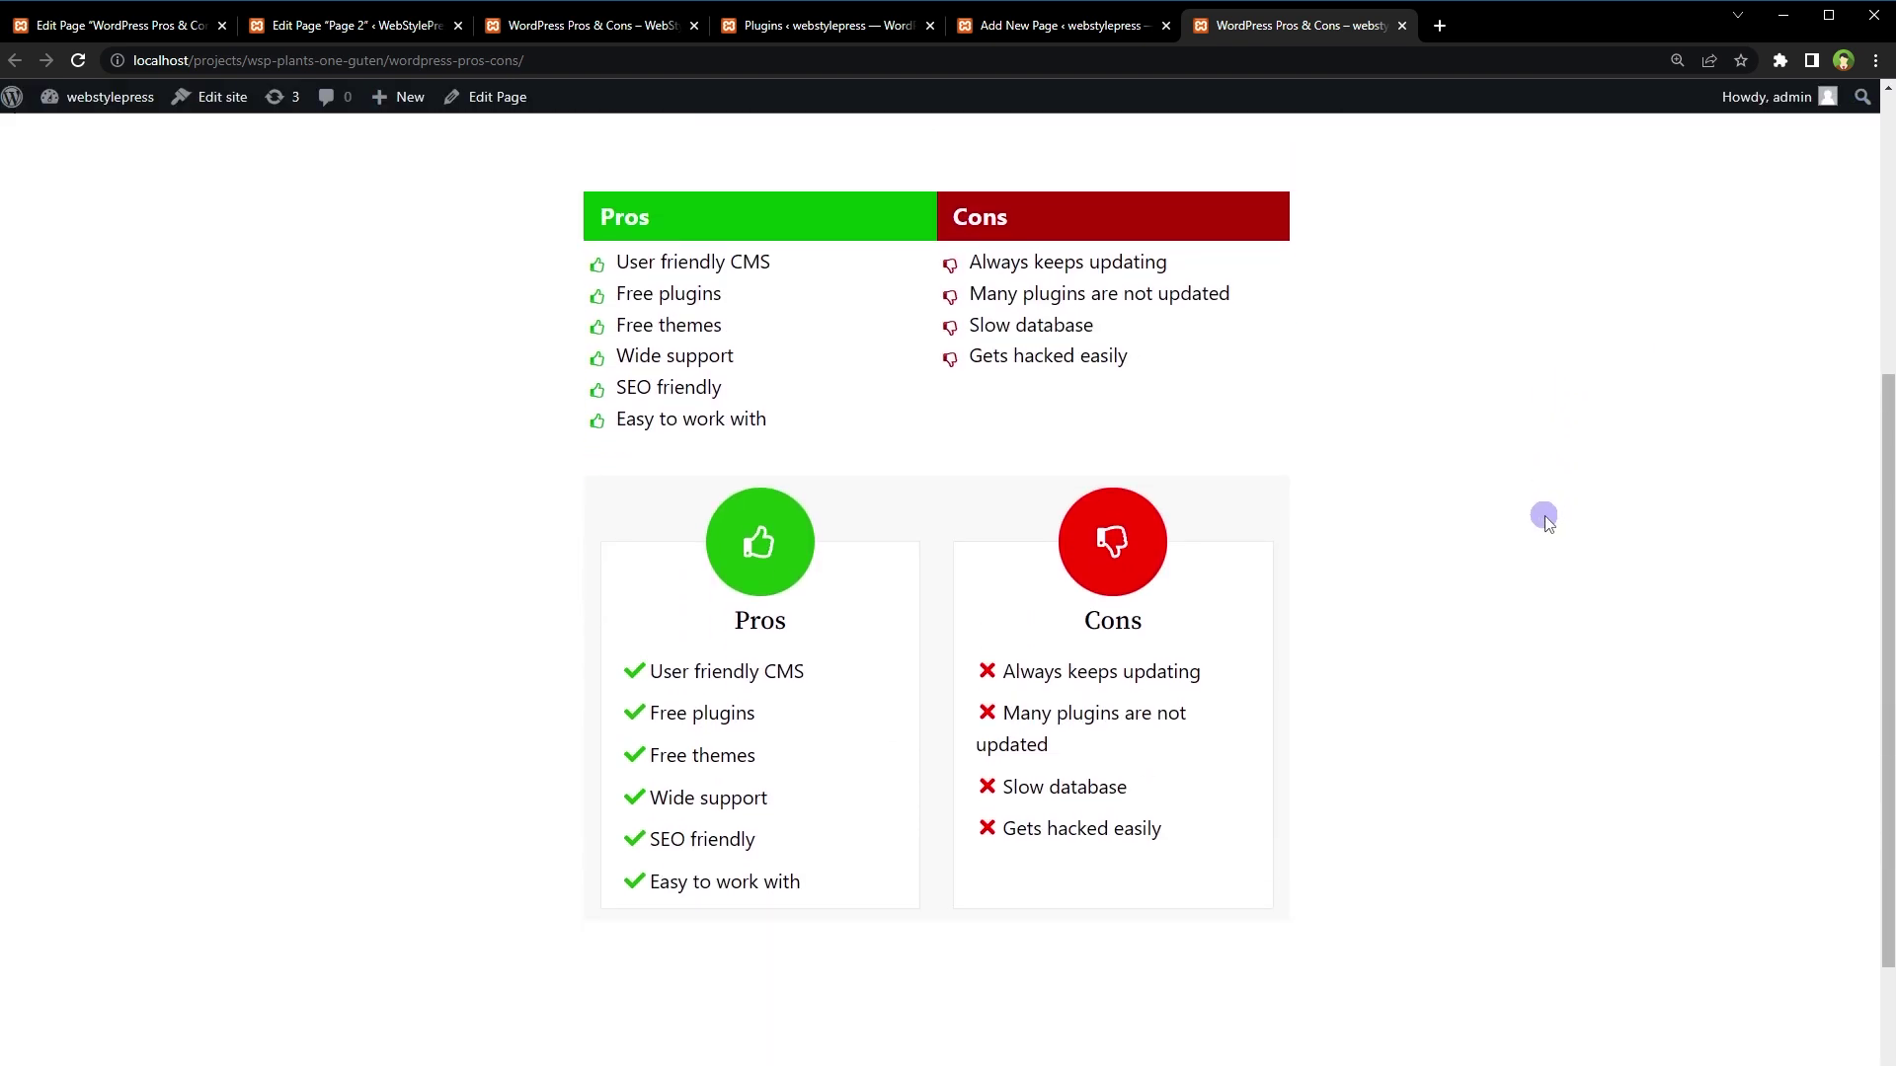
Back in the editor, reopen the i2 Enter Pros & Cons dialog and select the pros and cons text
click(995, 20)
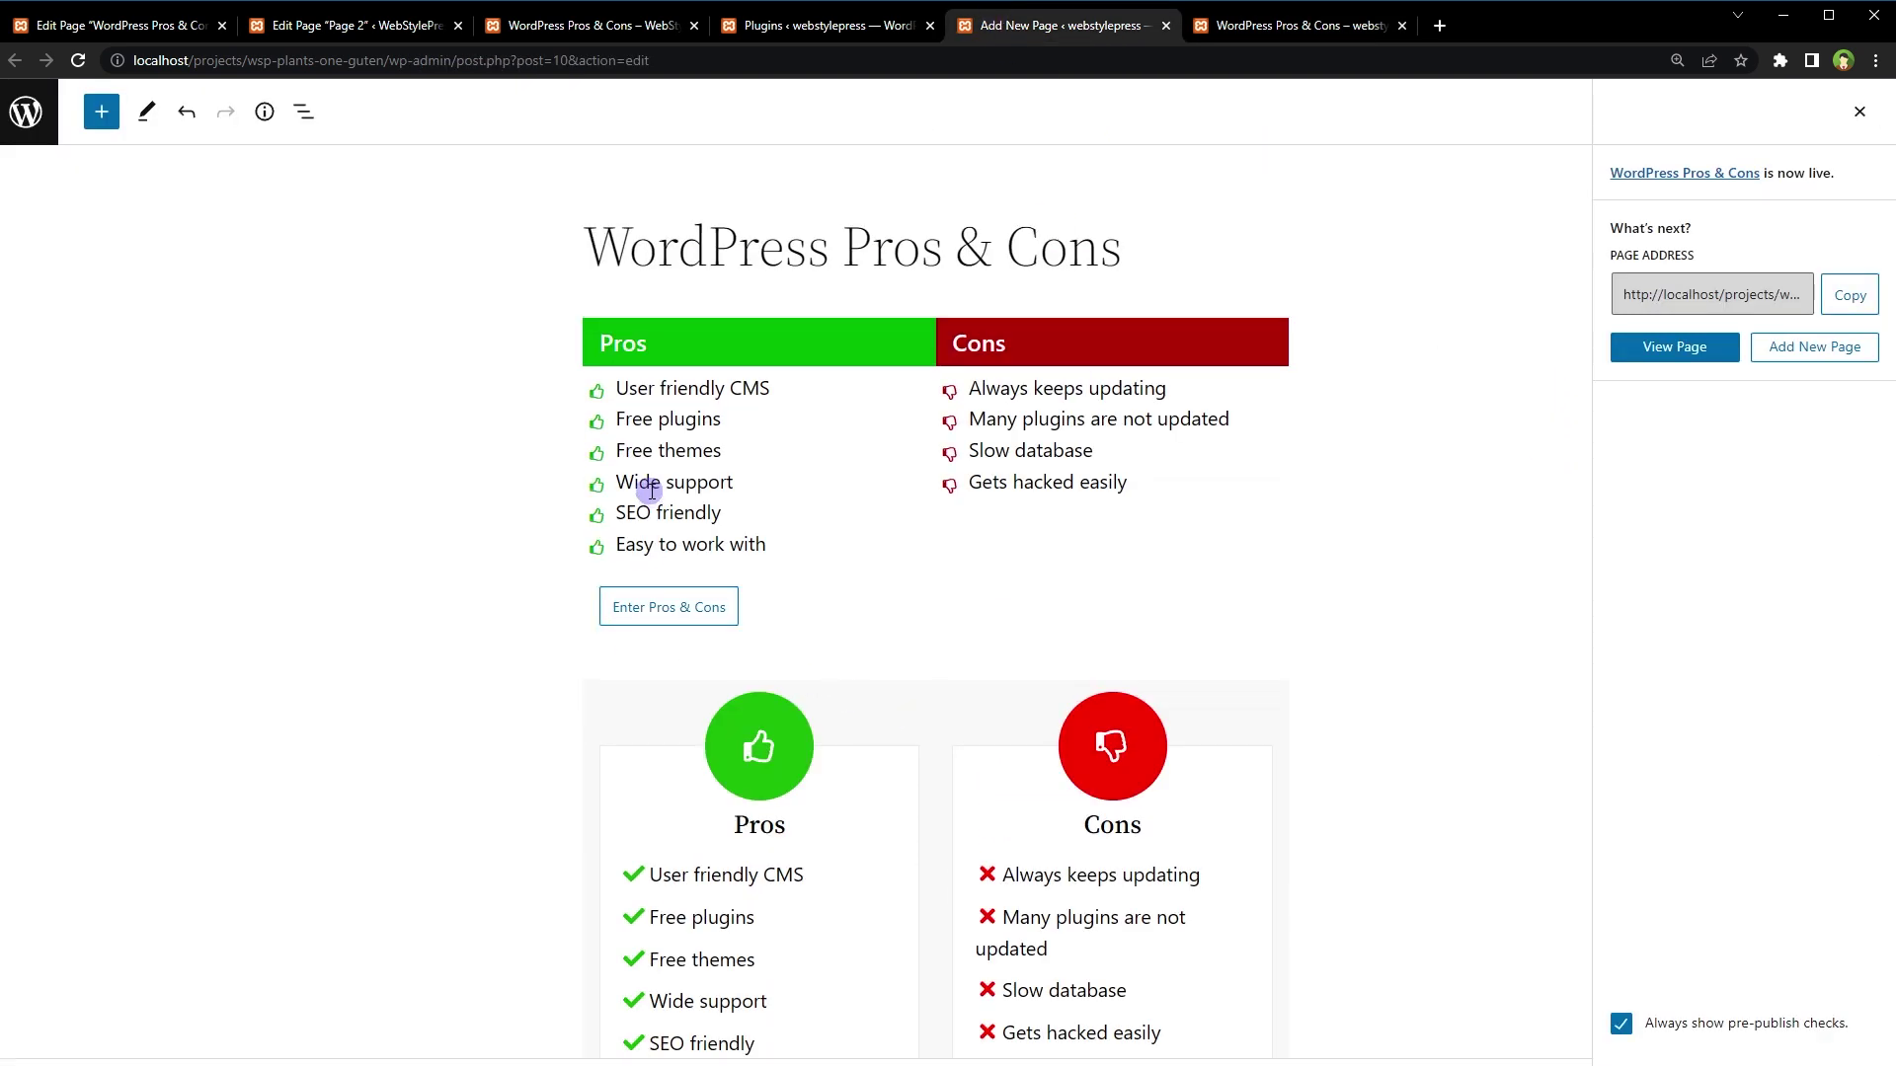
click(638, 609)
drag(819, 595, 472, 466)
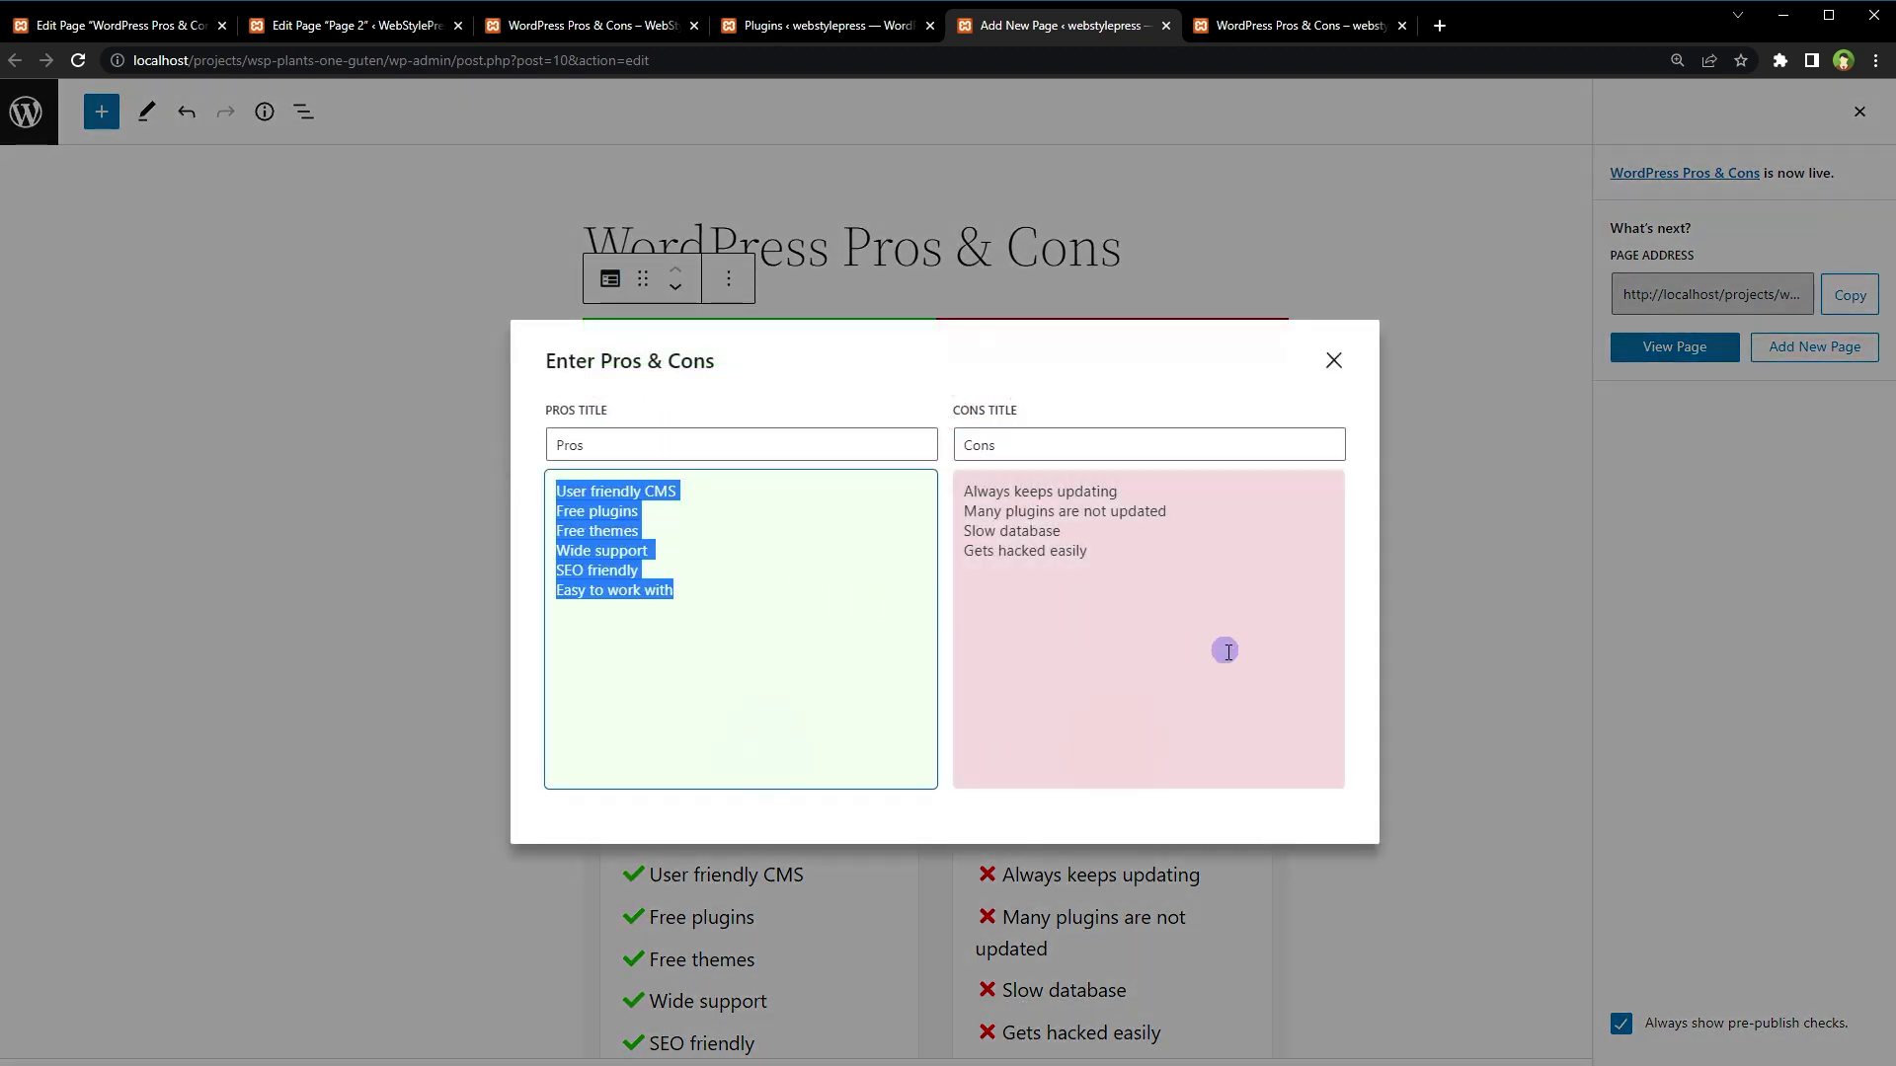
drag(1225, 650, 868, 453)
click(754, 578)
drag(726, 612, 482, 447)
Close the entry dialog and select the Mighty Pros & Cons block
click(1338, 356)
click(1480, 536)
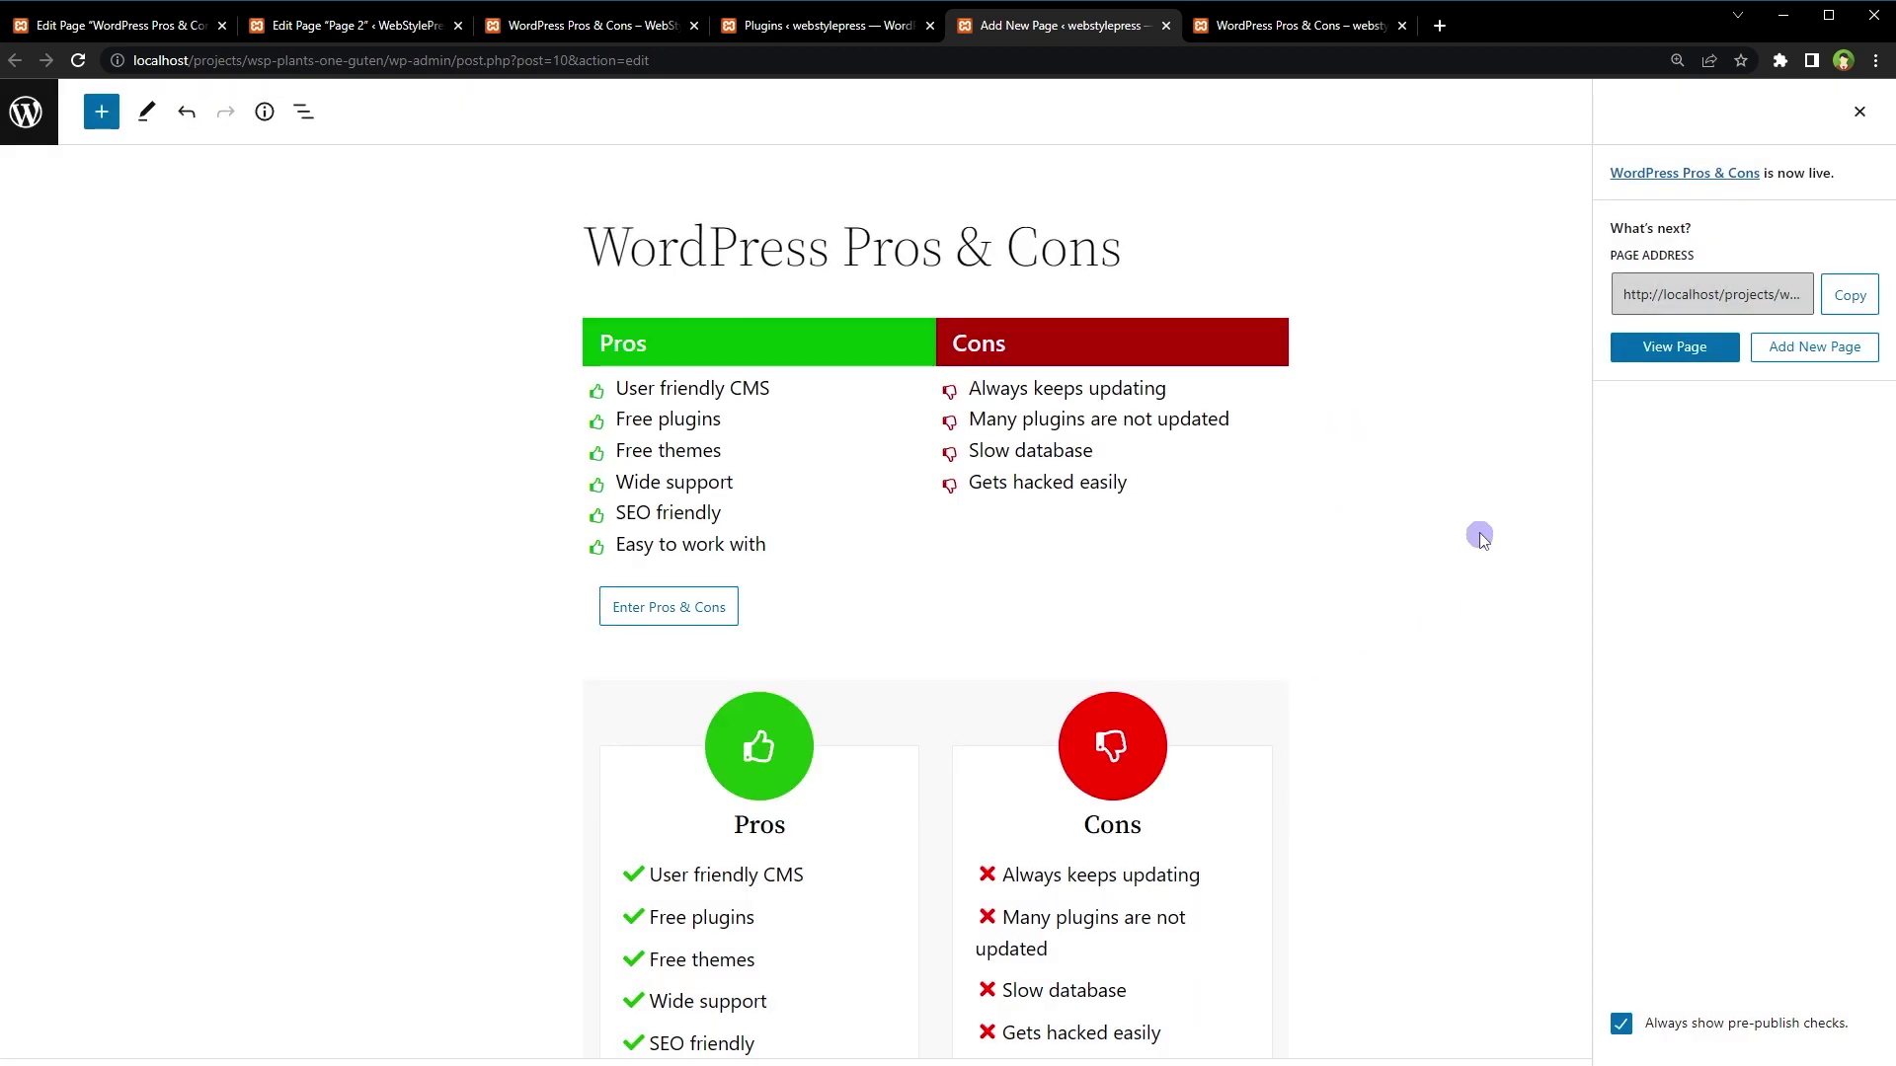
scroll(1448, 550, down, 2)
click(716, 778)
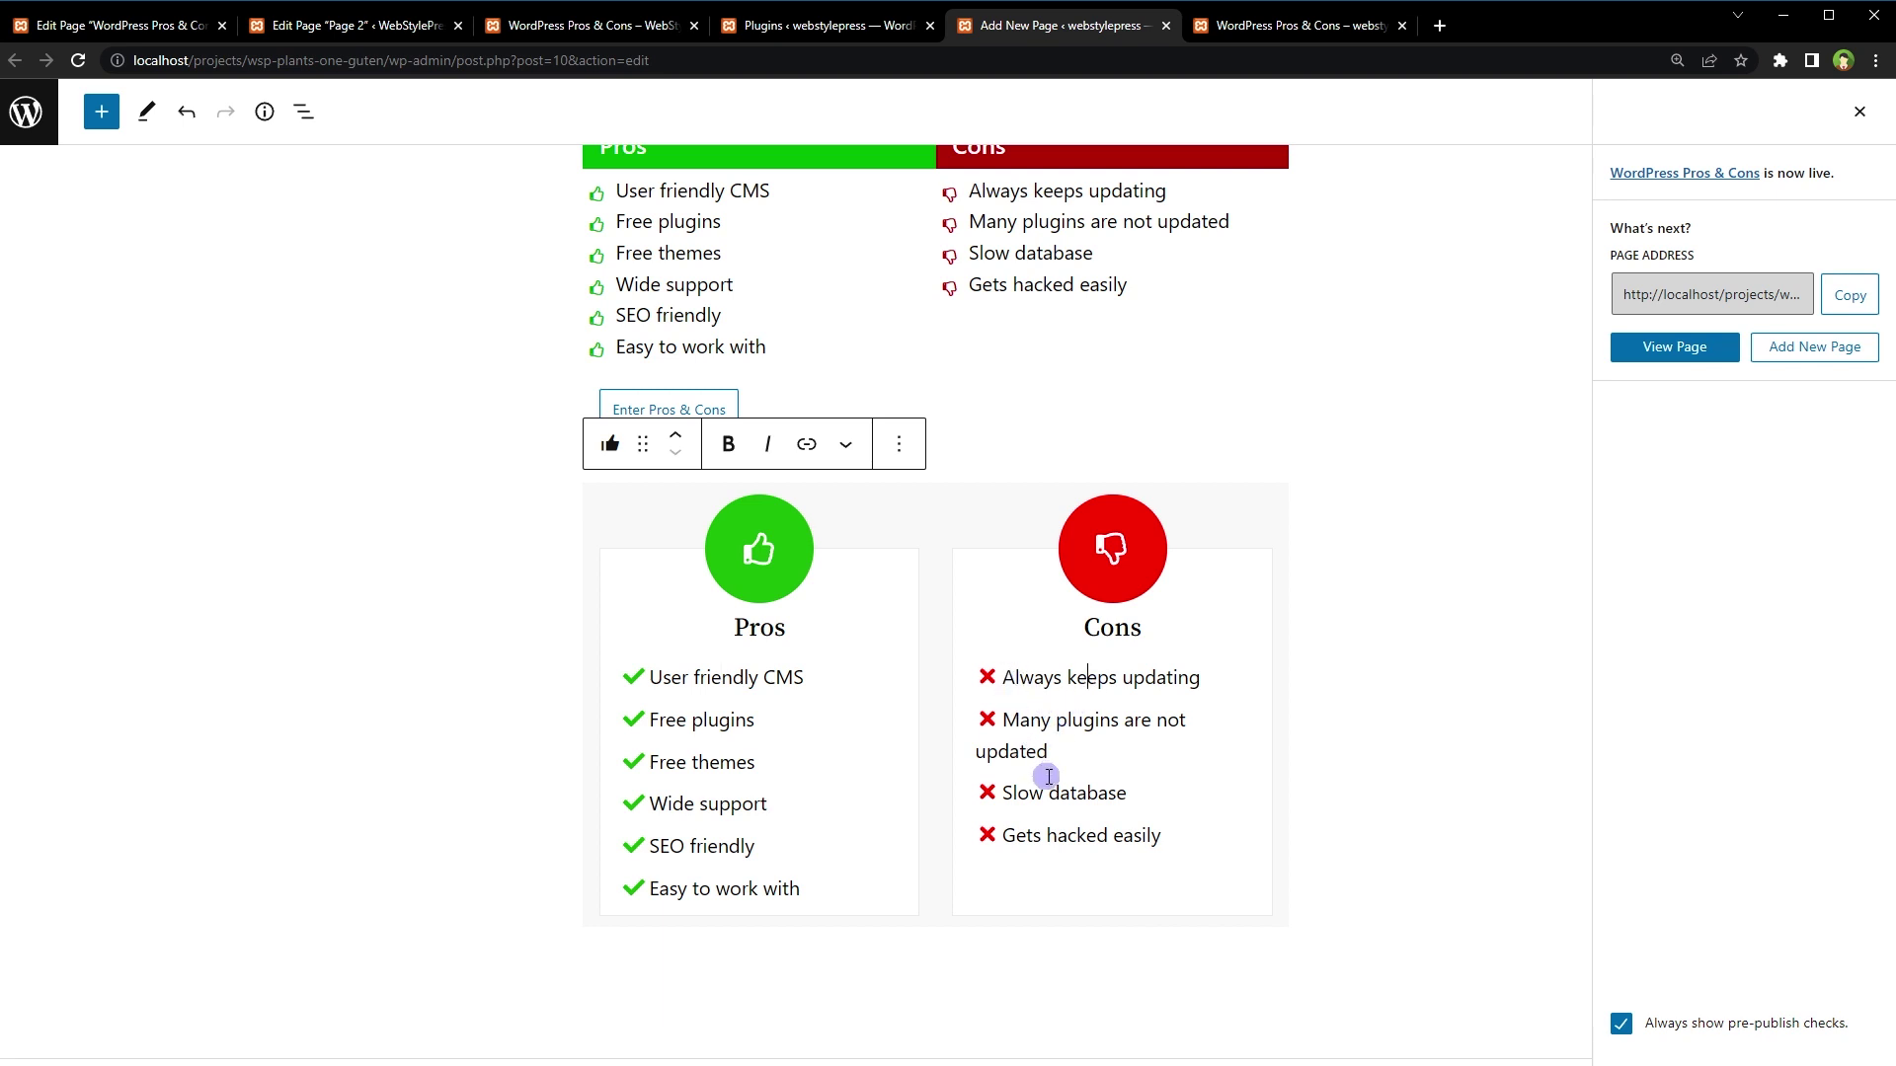
Reopen the i2 Enter Pros & Cons dialog showing six pros and four cons, selecting each list
scroll(1055, 765, up, 2)
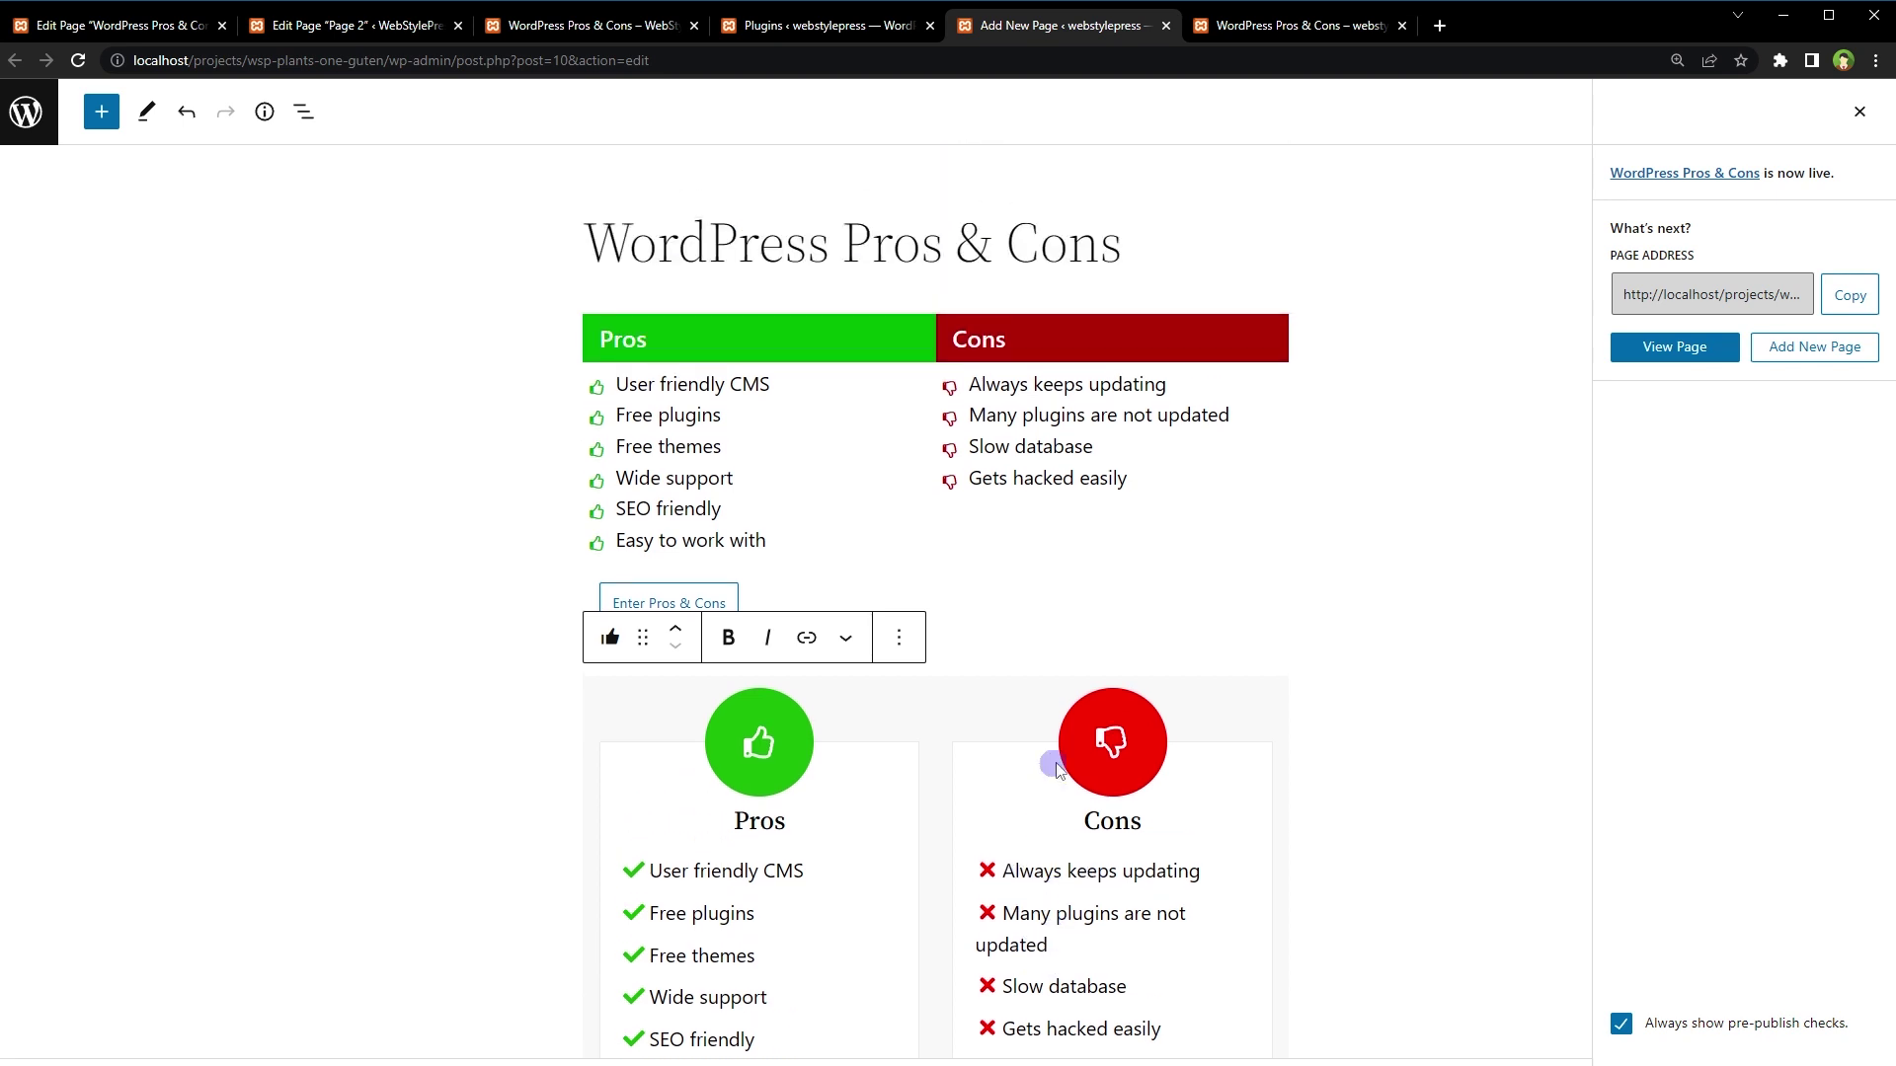
click(671, 600)
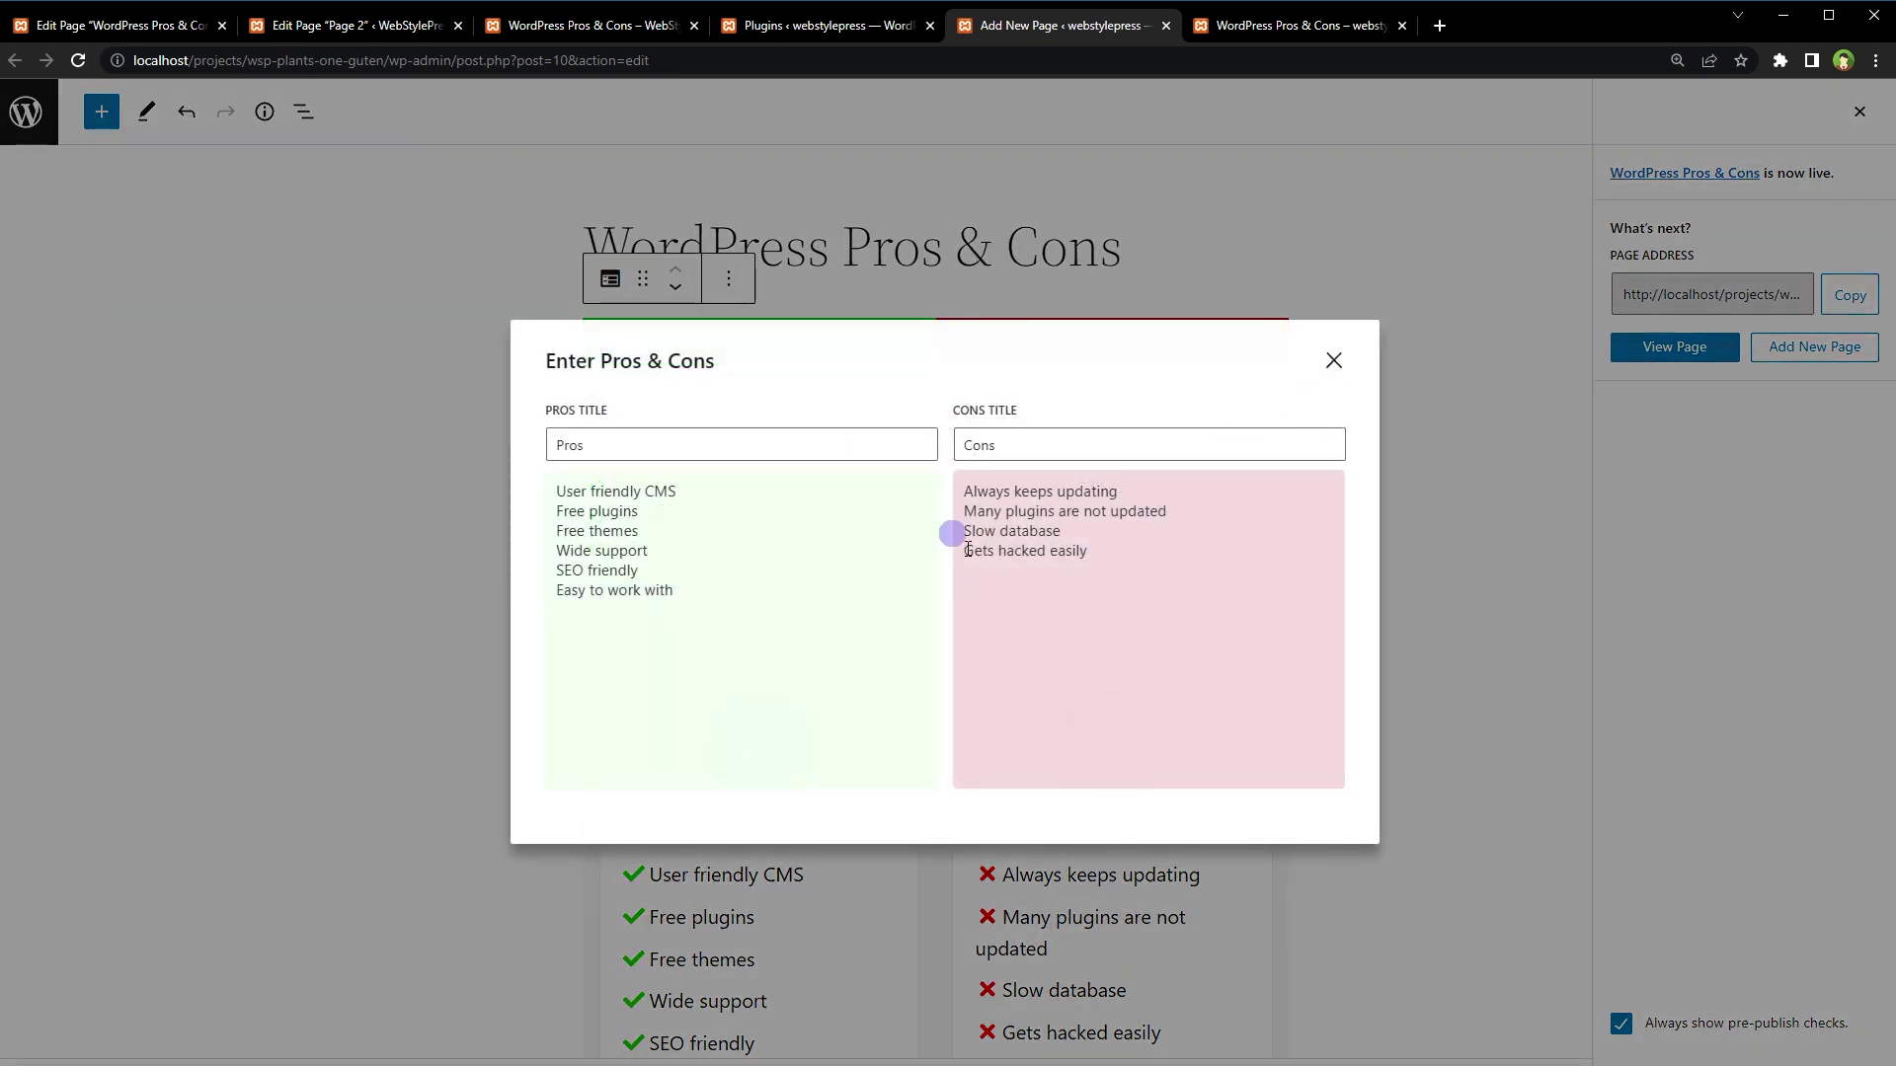
drag(741, 613, 398, 478)
click(1192, 609)
drag(1192, 609, 816, 459)
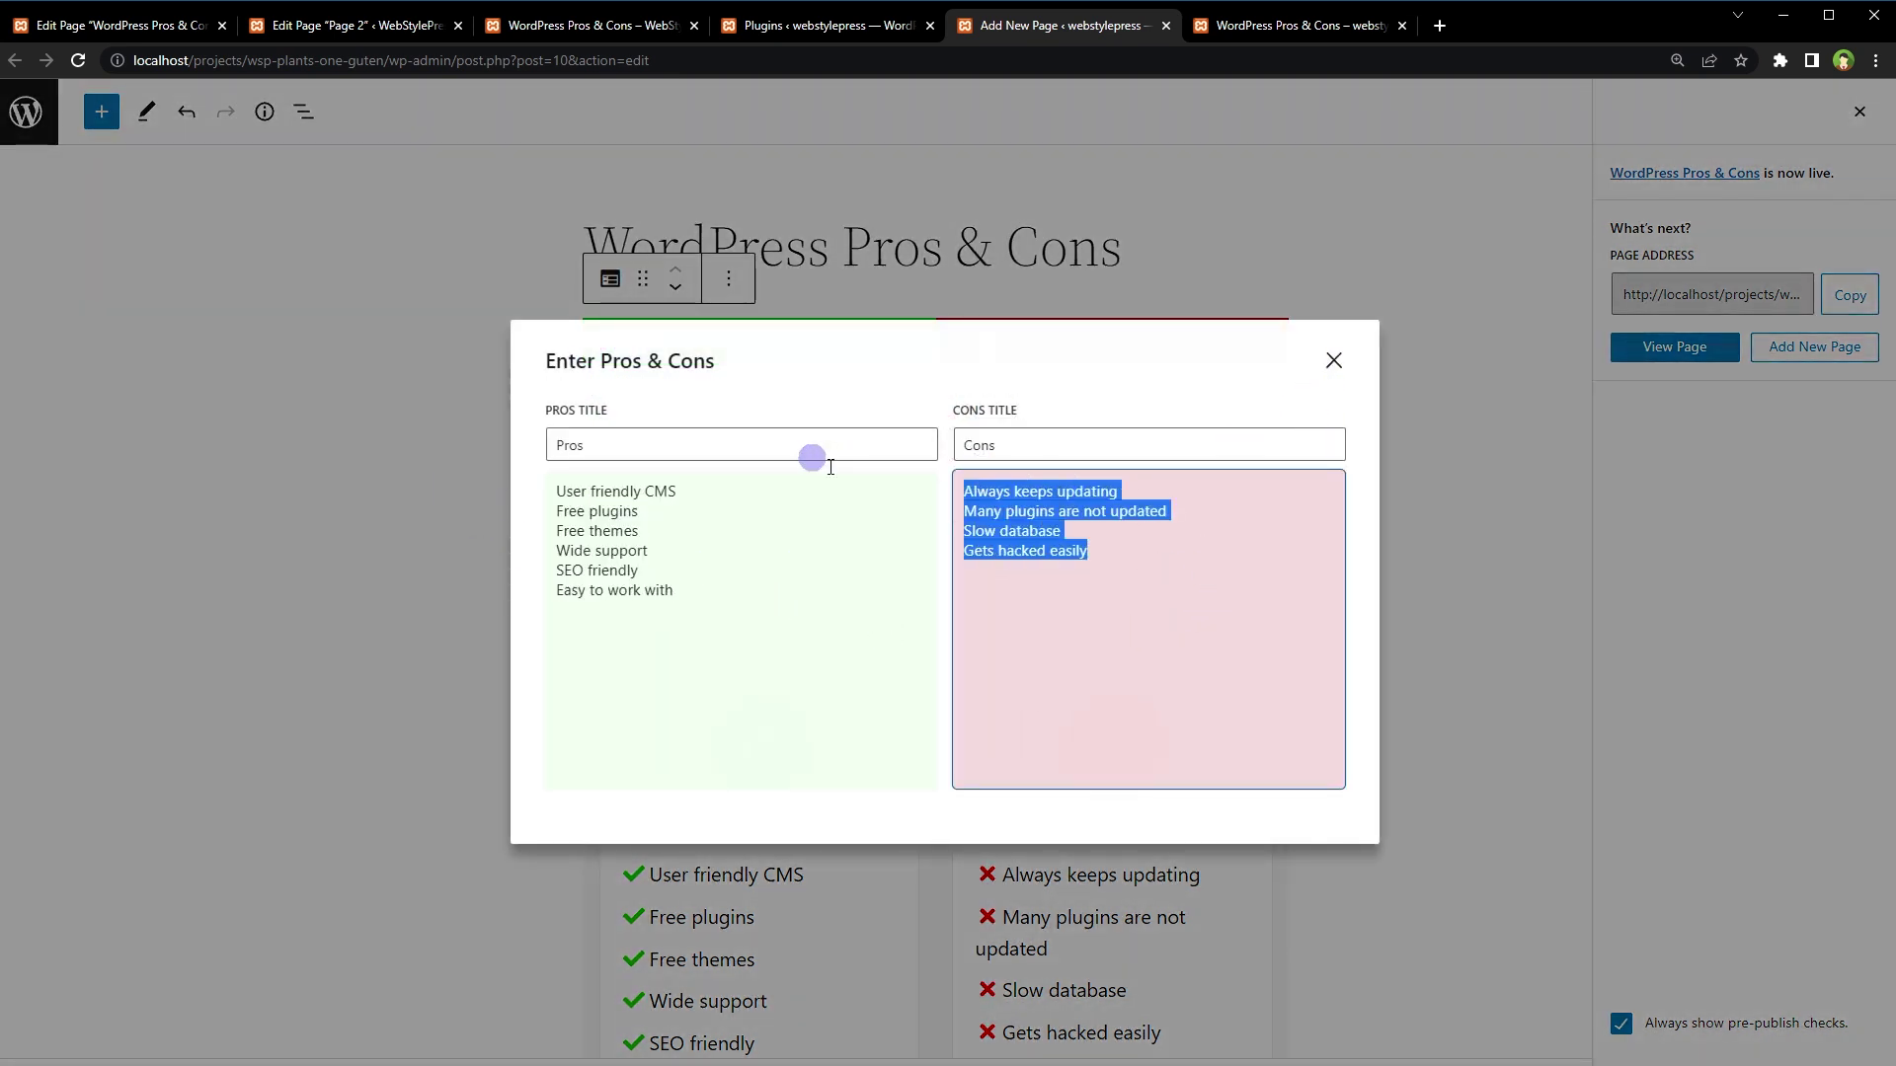